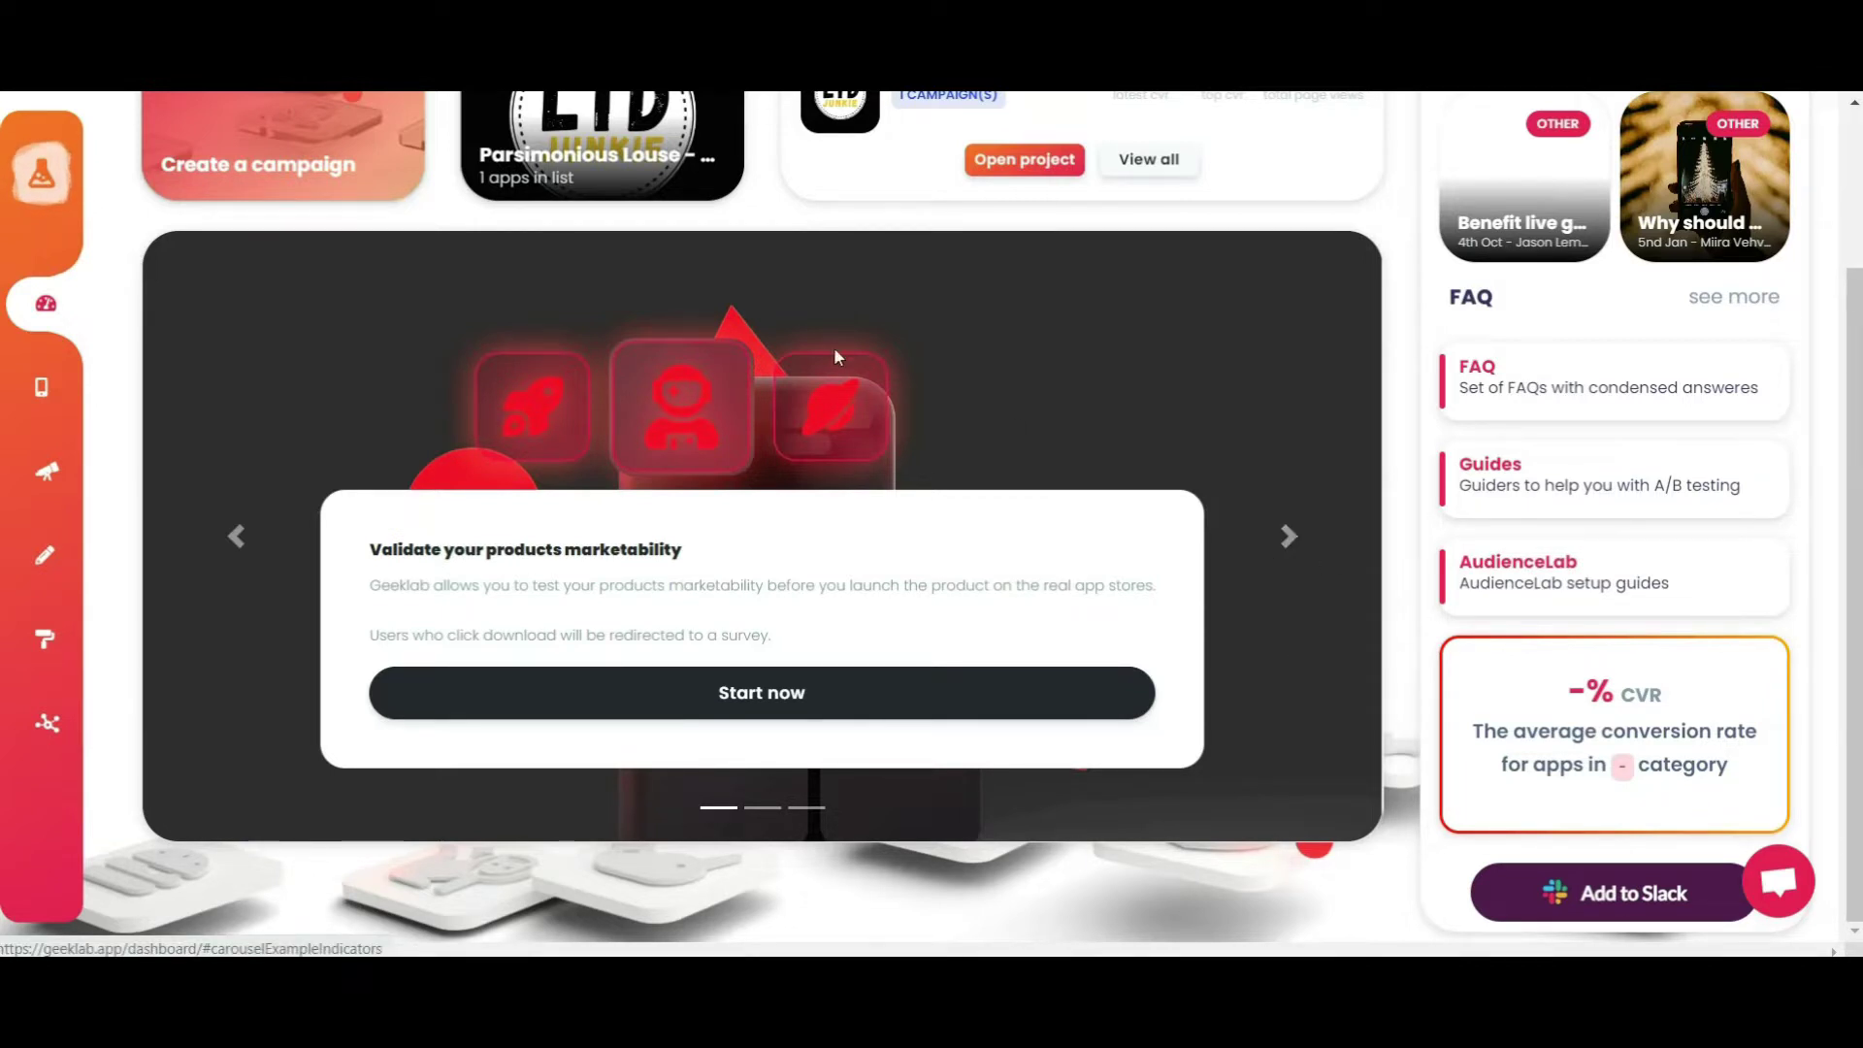
# - Browse through the feature slides in the dashboard's carousel
pyautogui.moveTo(60, 306)
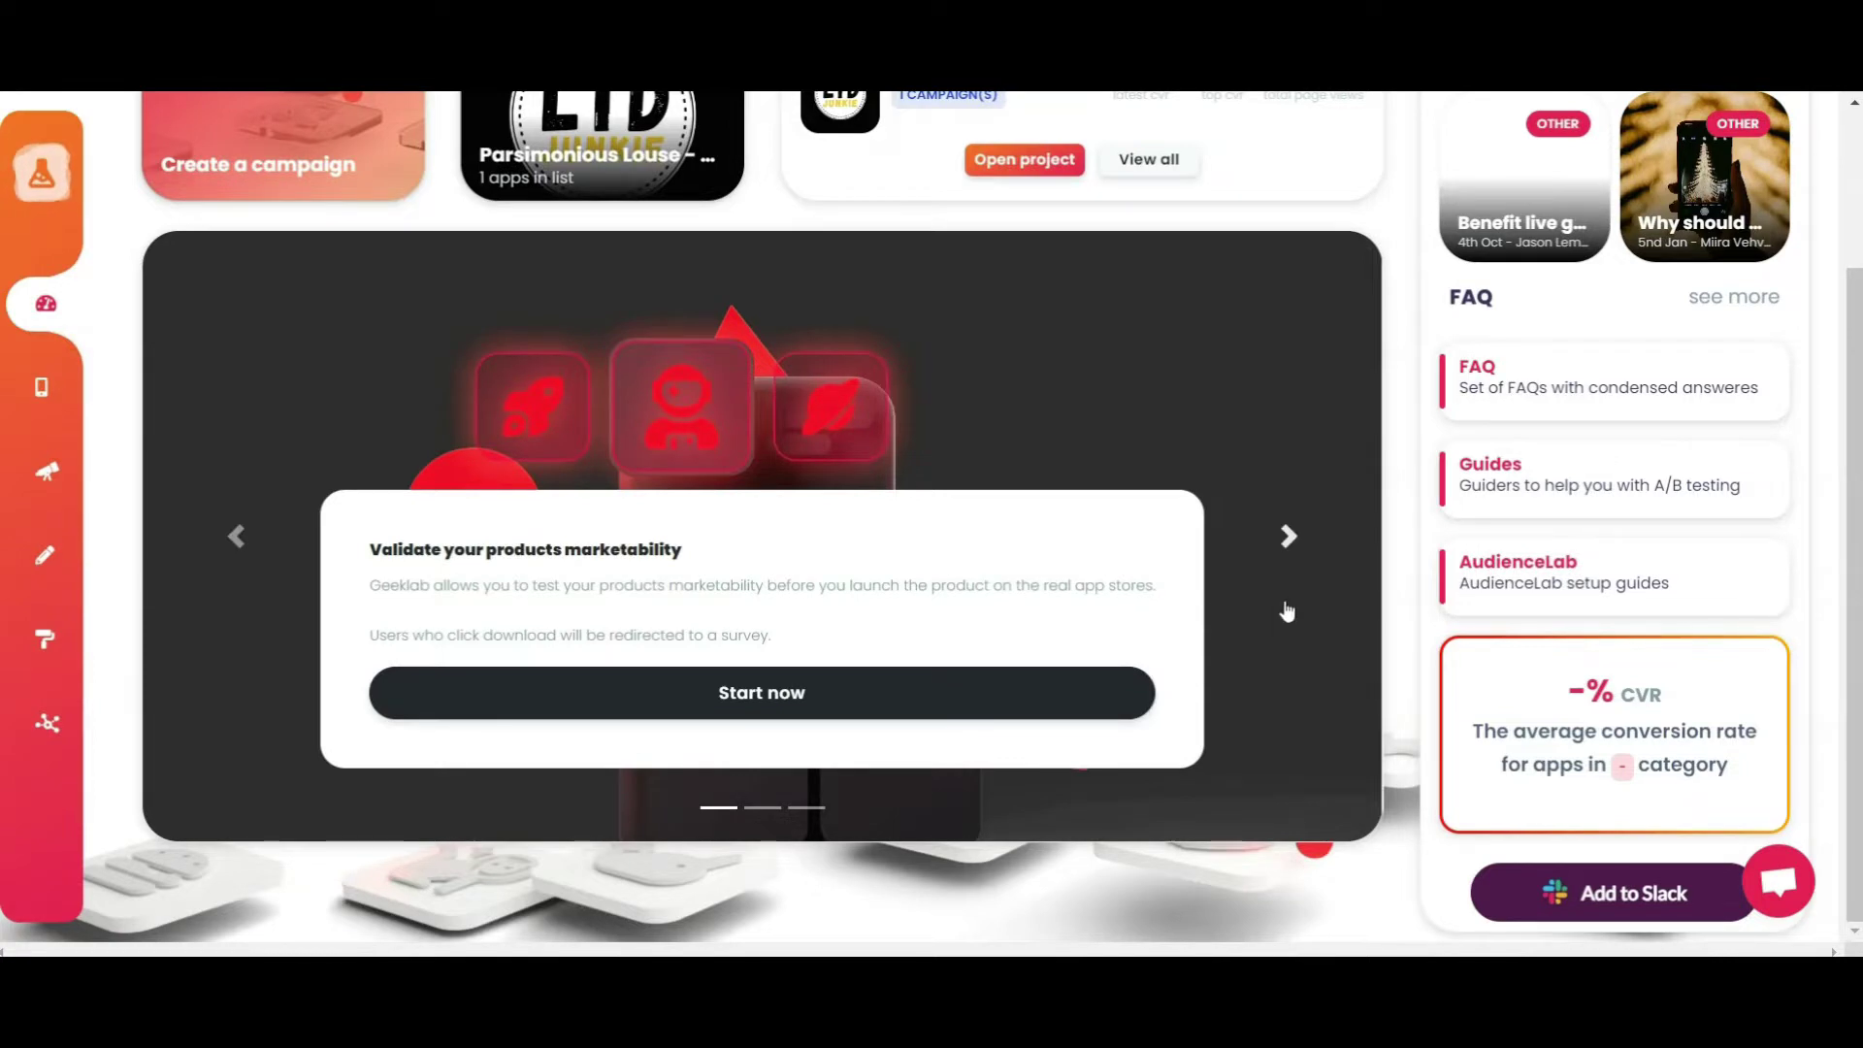
pyautogui.click(1283, 539)
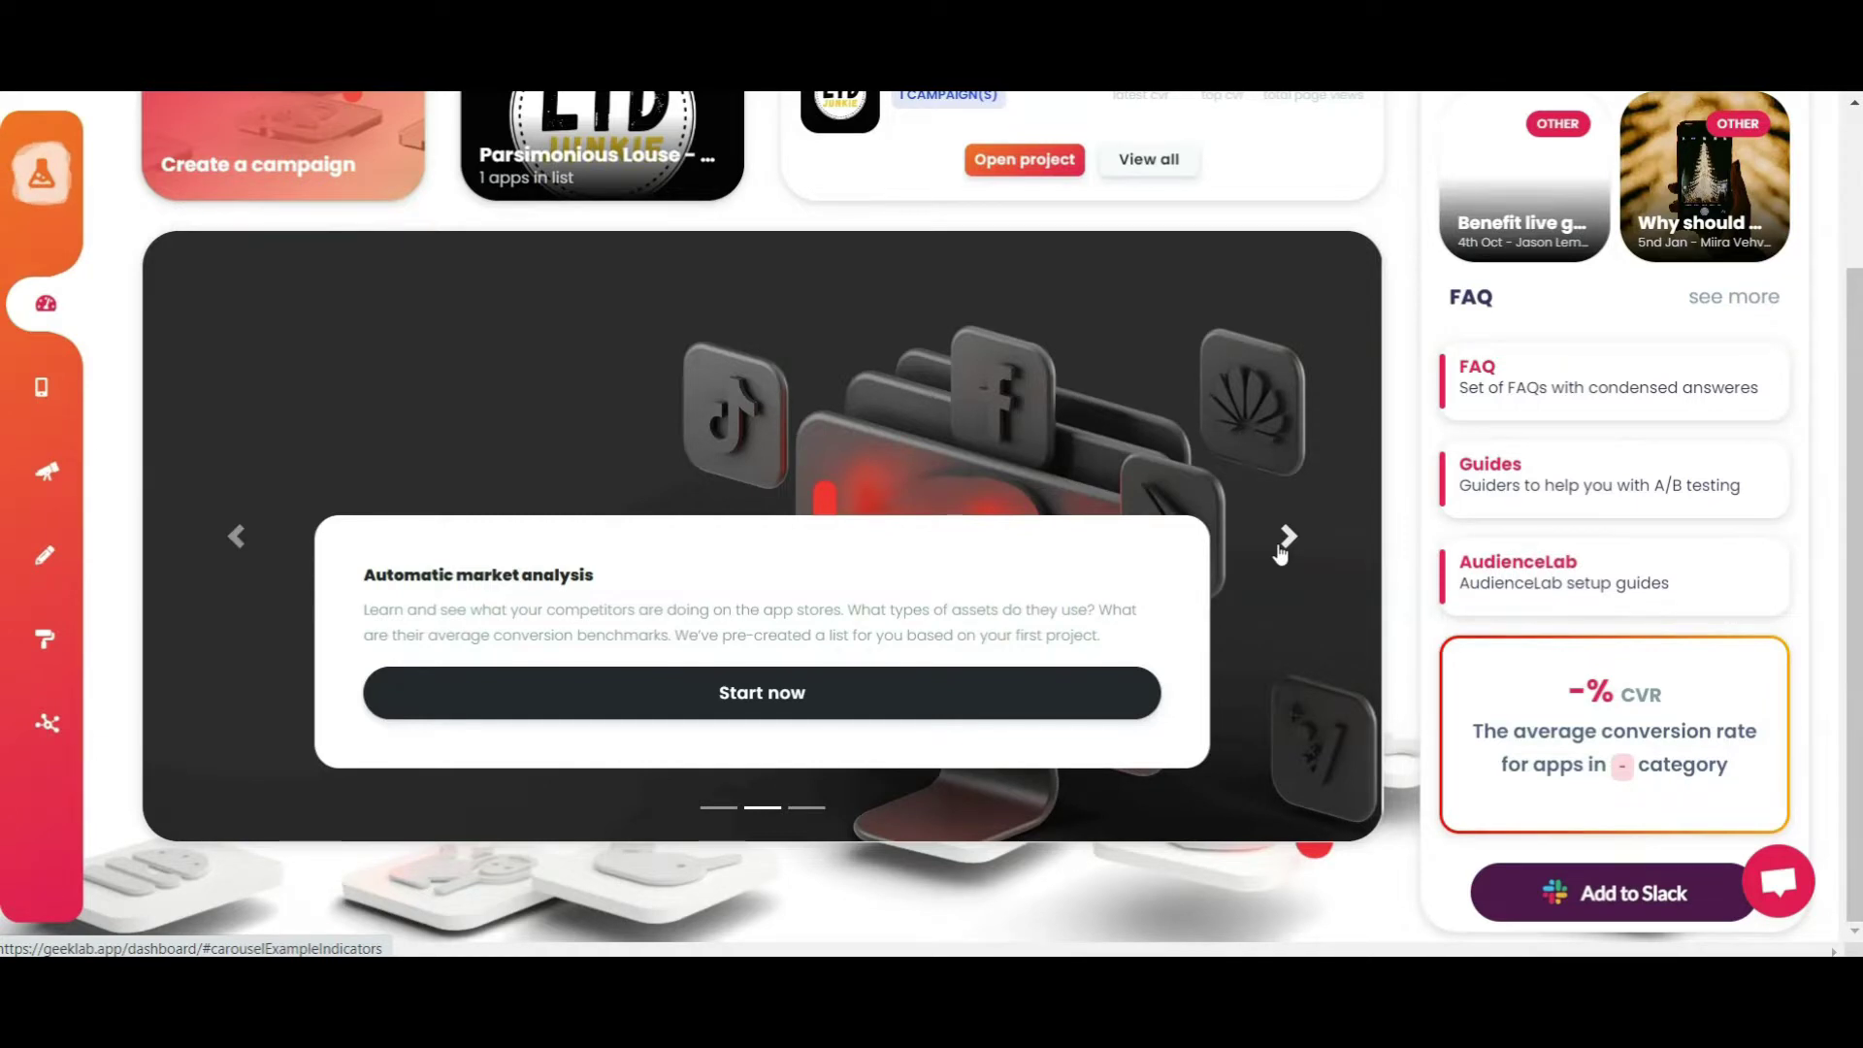
pyautogui.click(1282, 553)
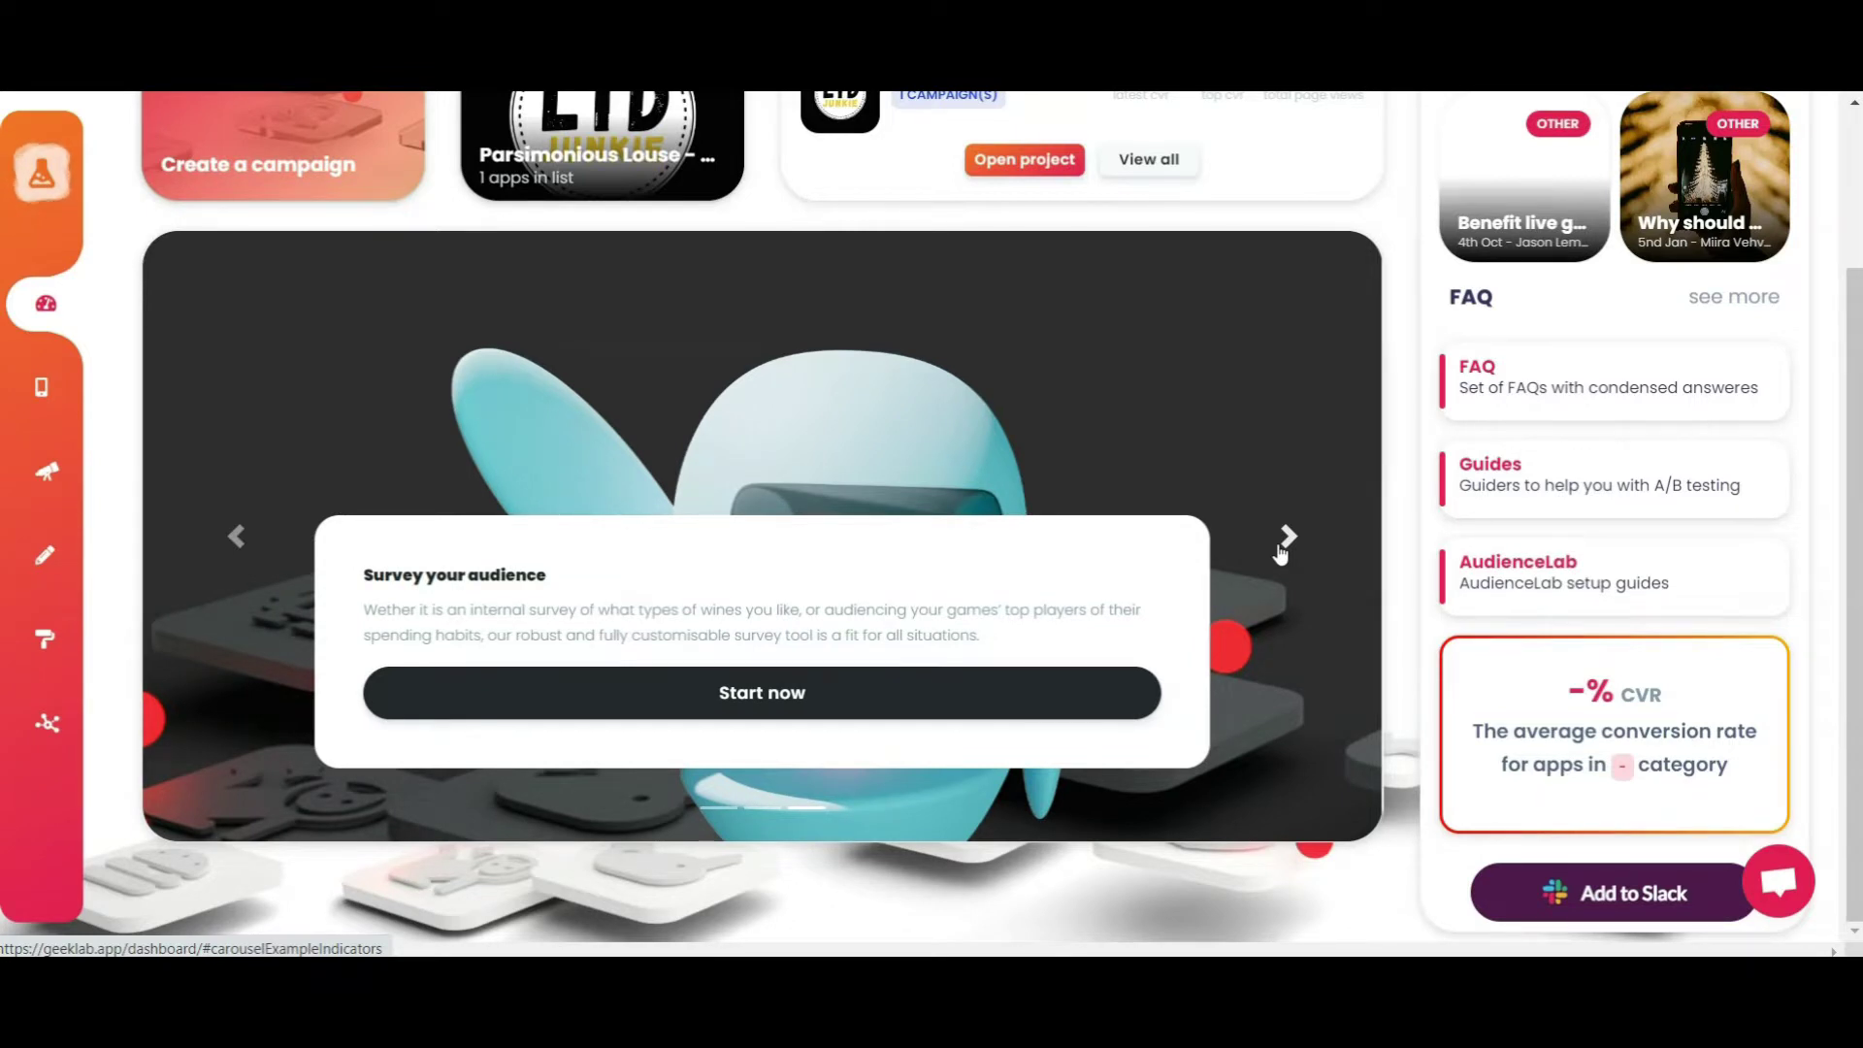
pyautogui.scroll(2, 1304, 679)
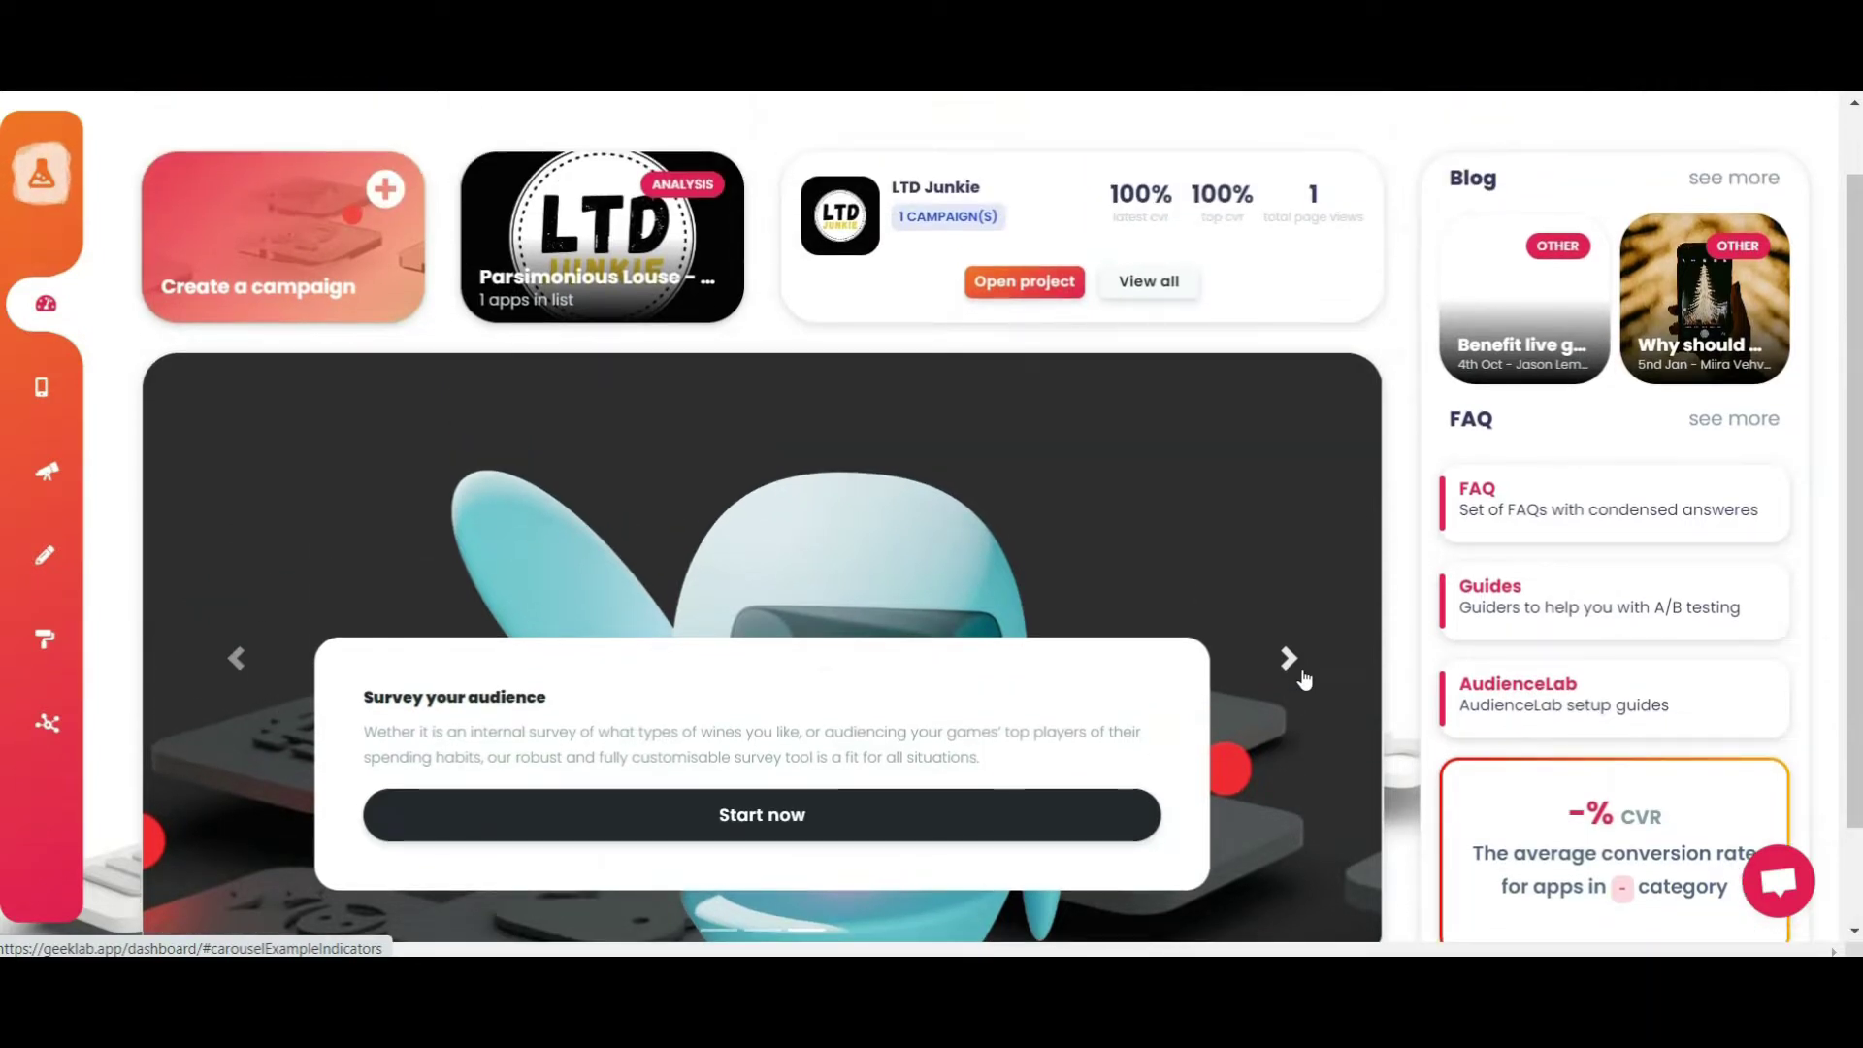
pyautogui.click(1301, 678)
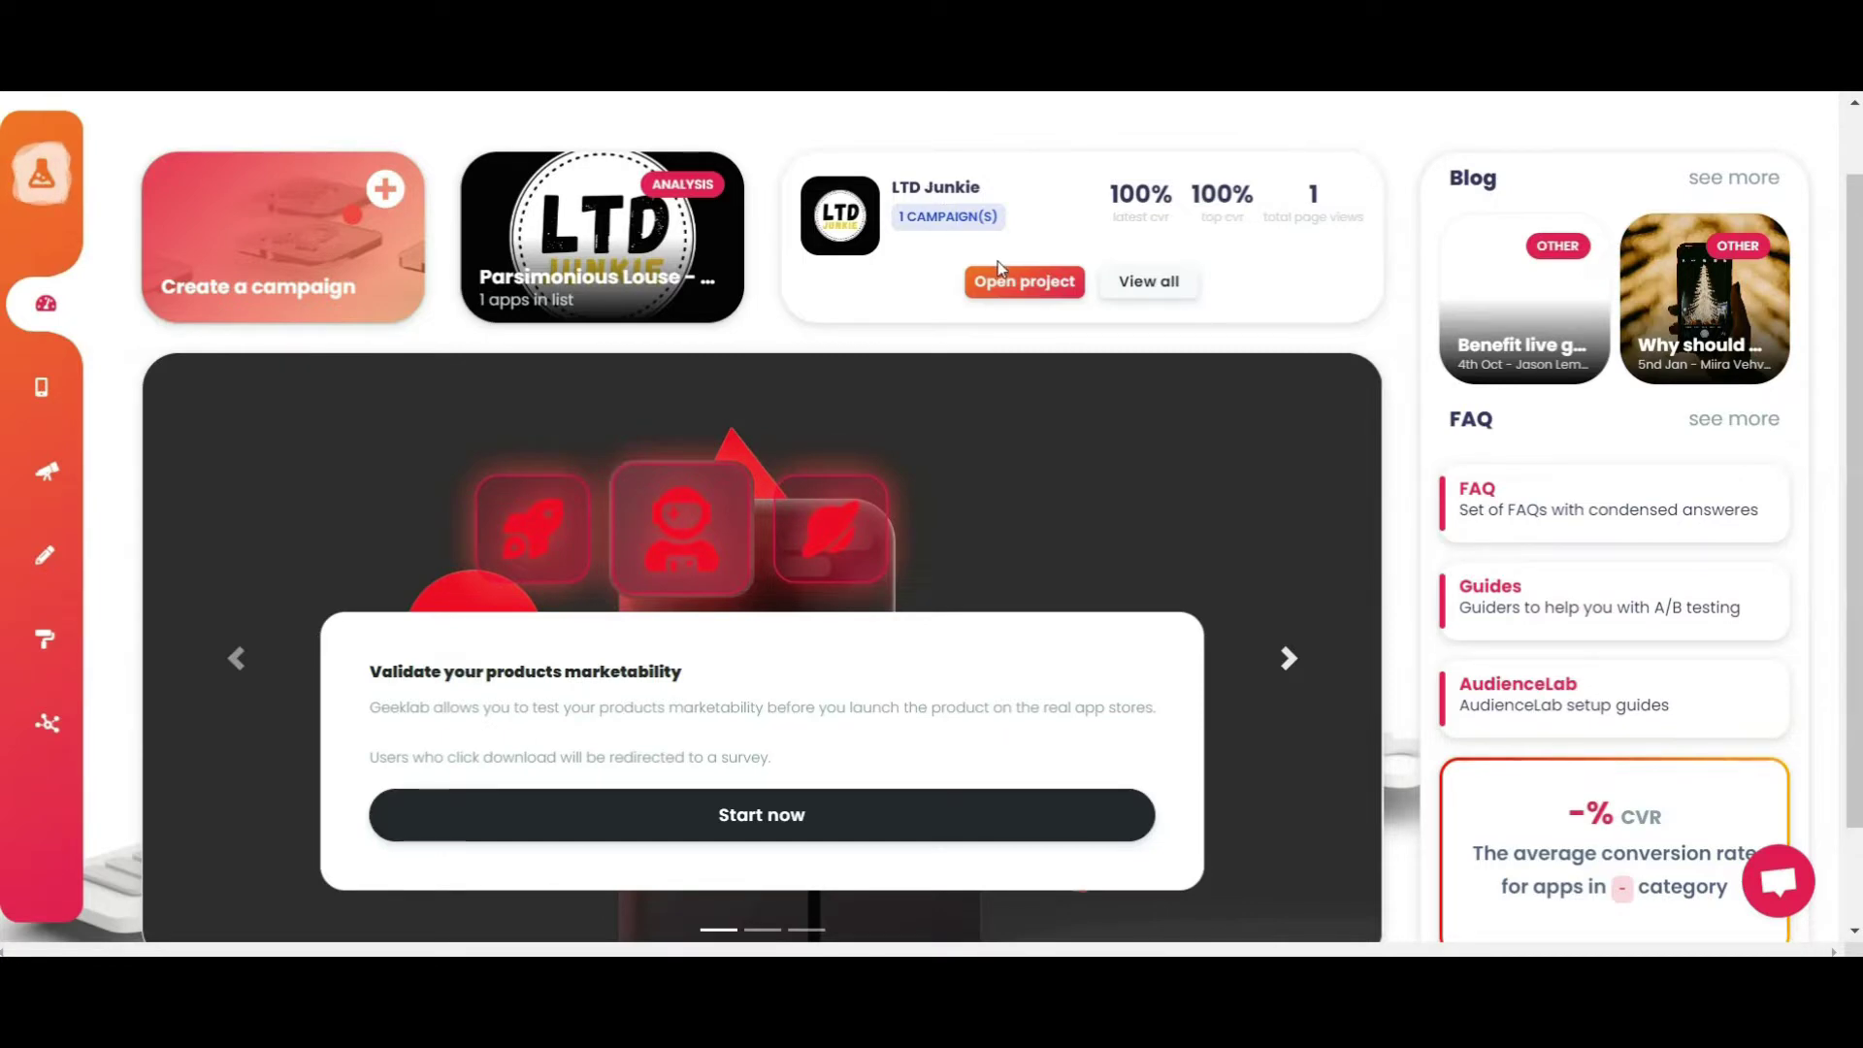
# - Open the LTD Junkie project and view its campaigns and variations
pyautogui.click(1009, 286)
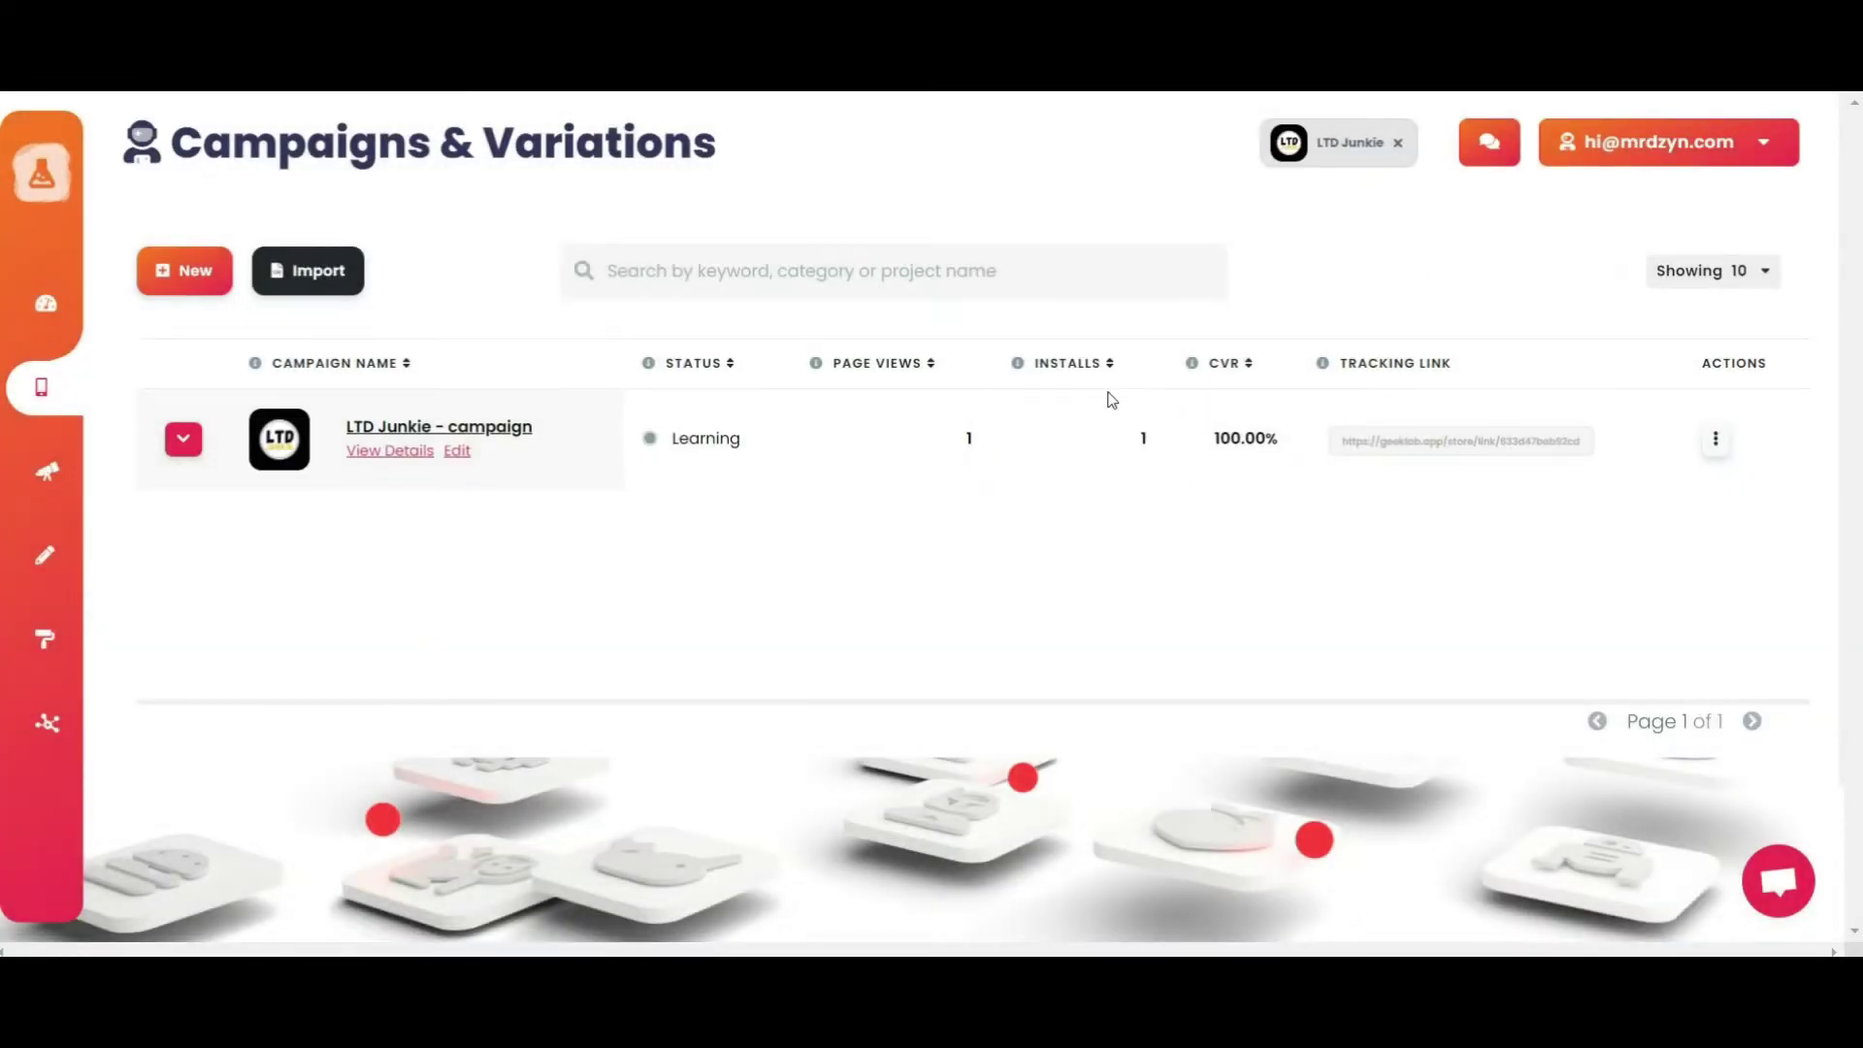
pyautogui.moveTo(39, 388)
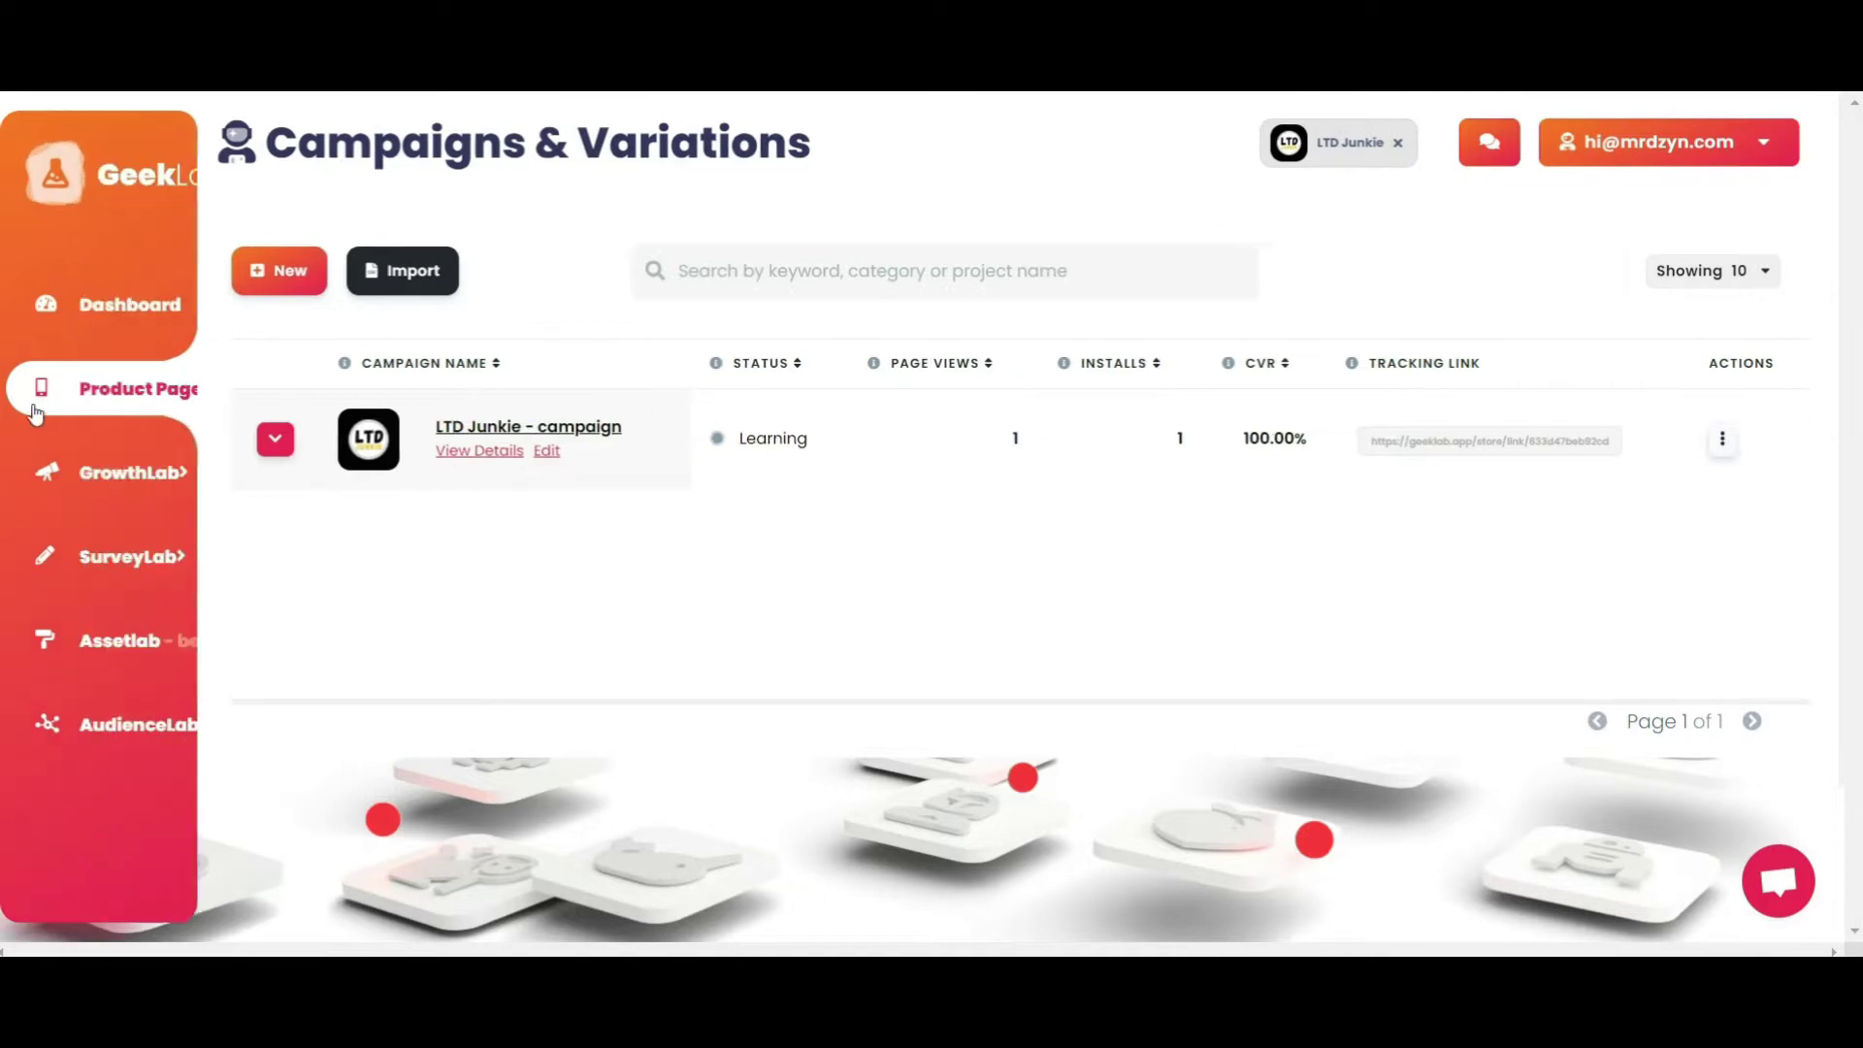
pyautogui.click(105, 400)
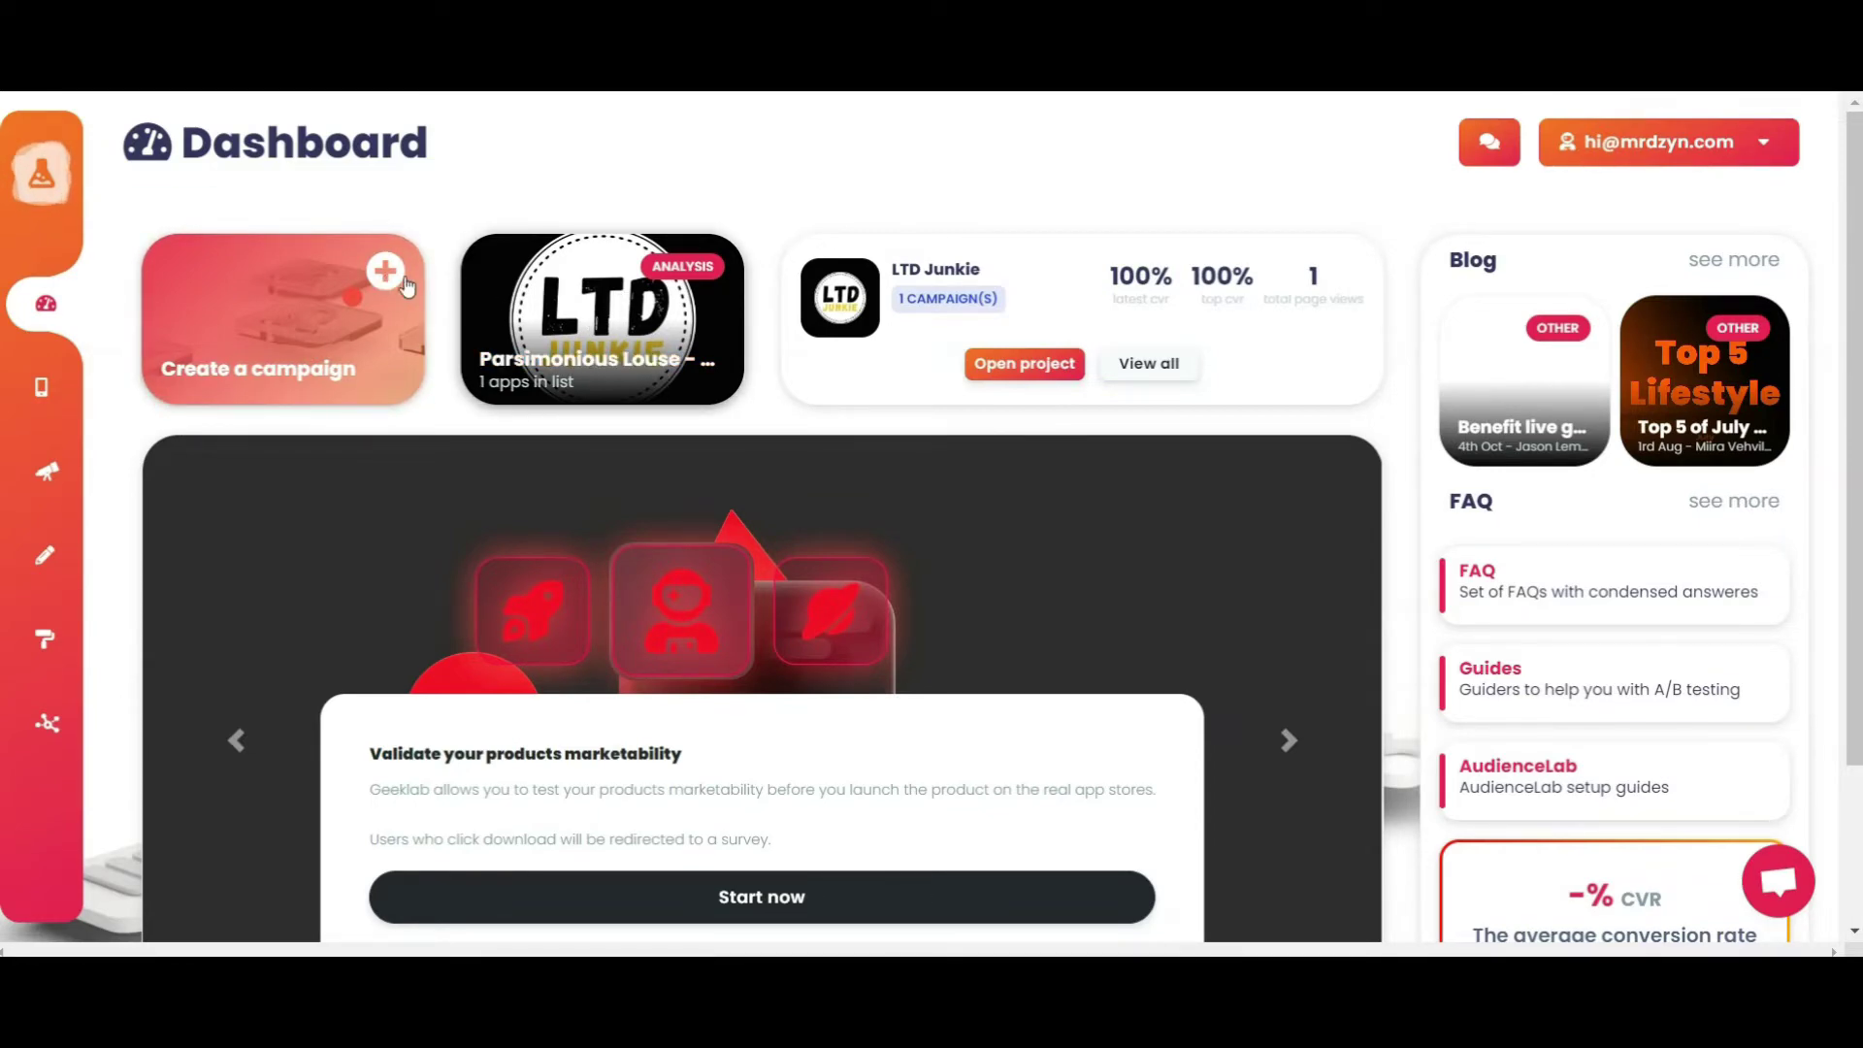
# - Start a new campaign and search the United States App Store for "mobiroller", looking over the listed apps
pyautogui.click(385, 272)
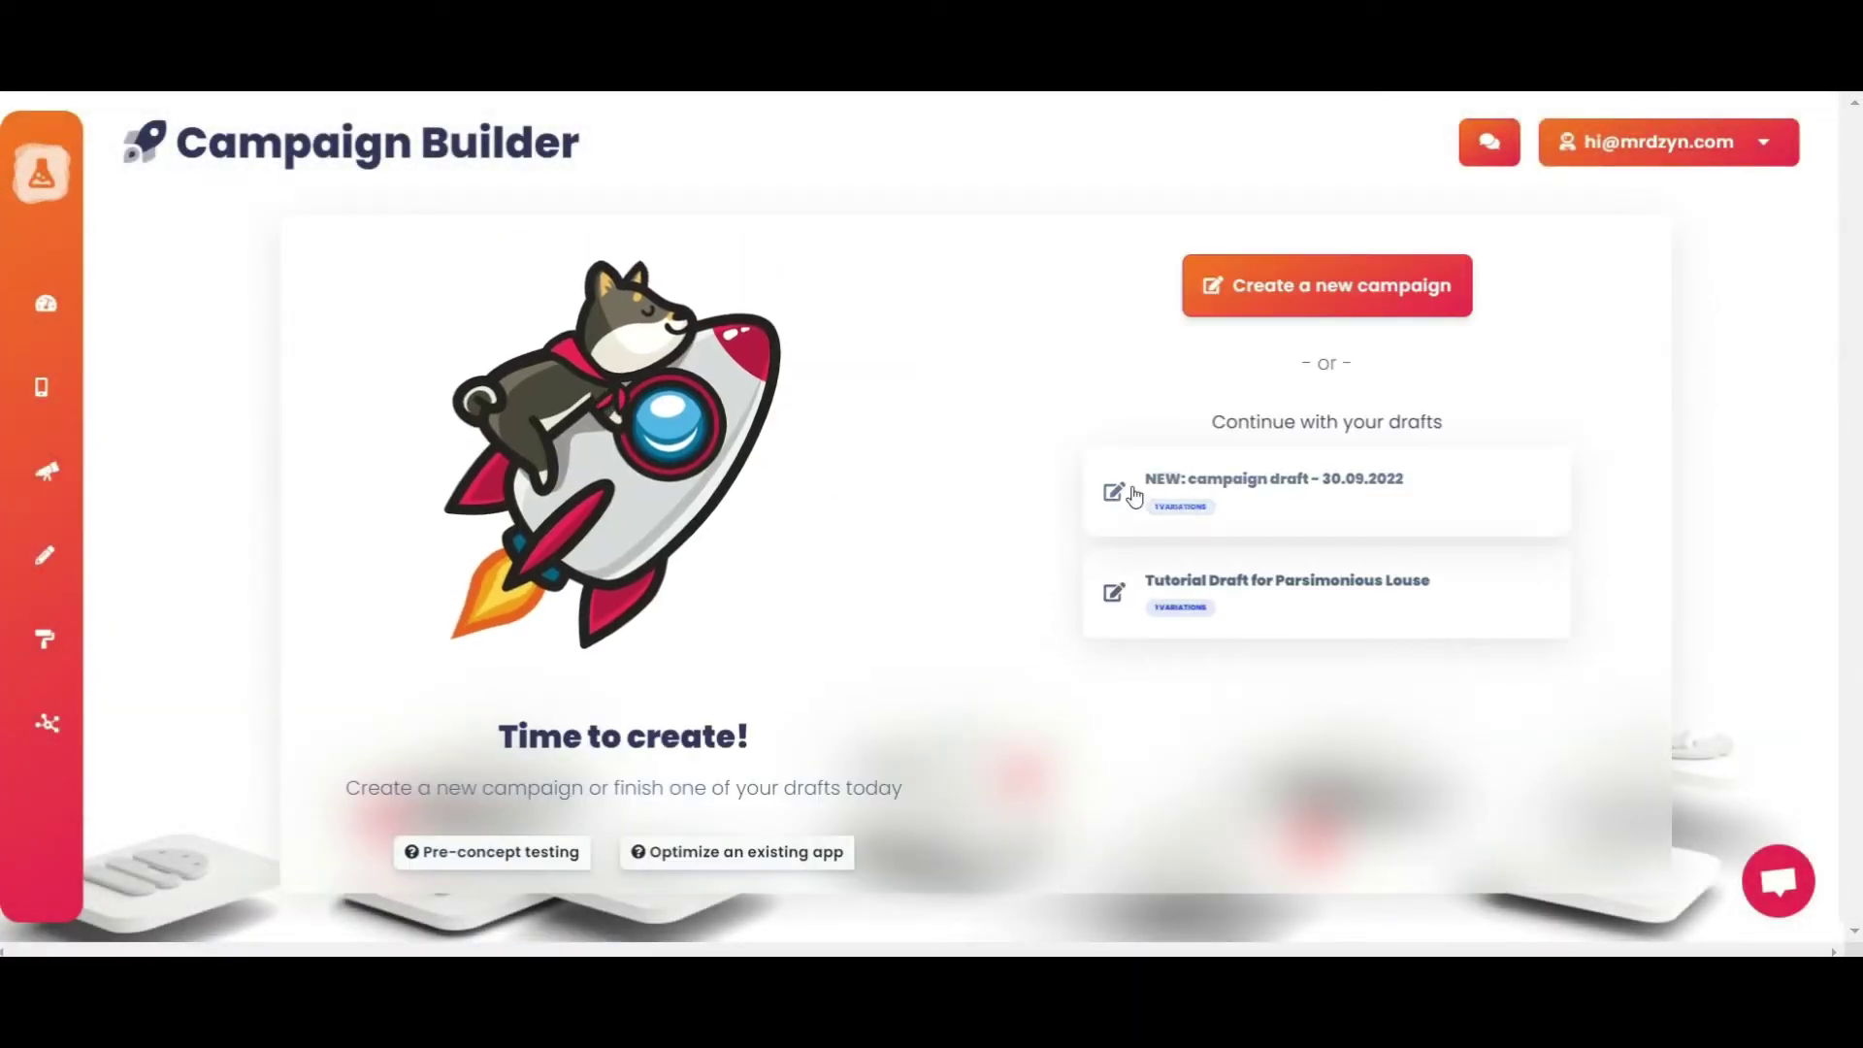
pyautogui.click(1388, 297)
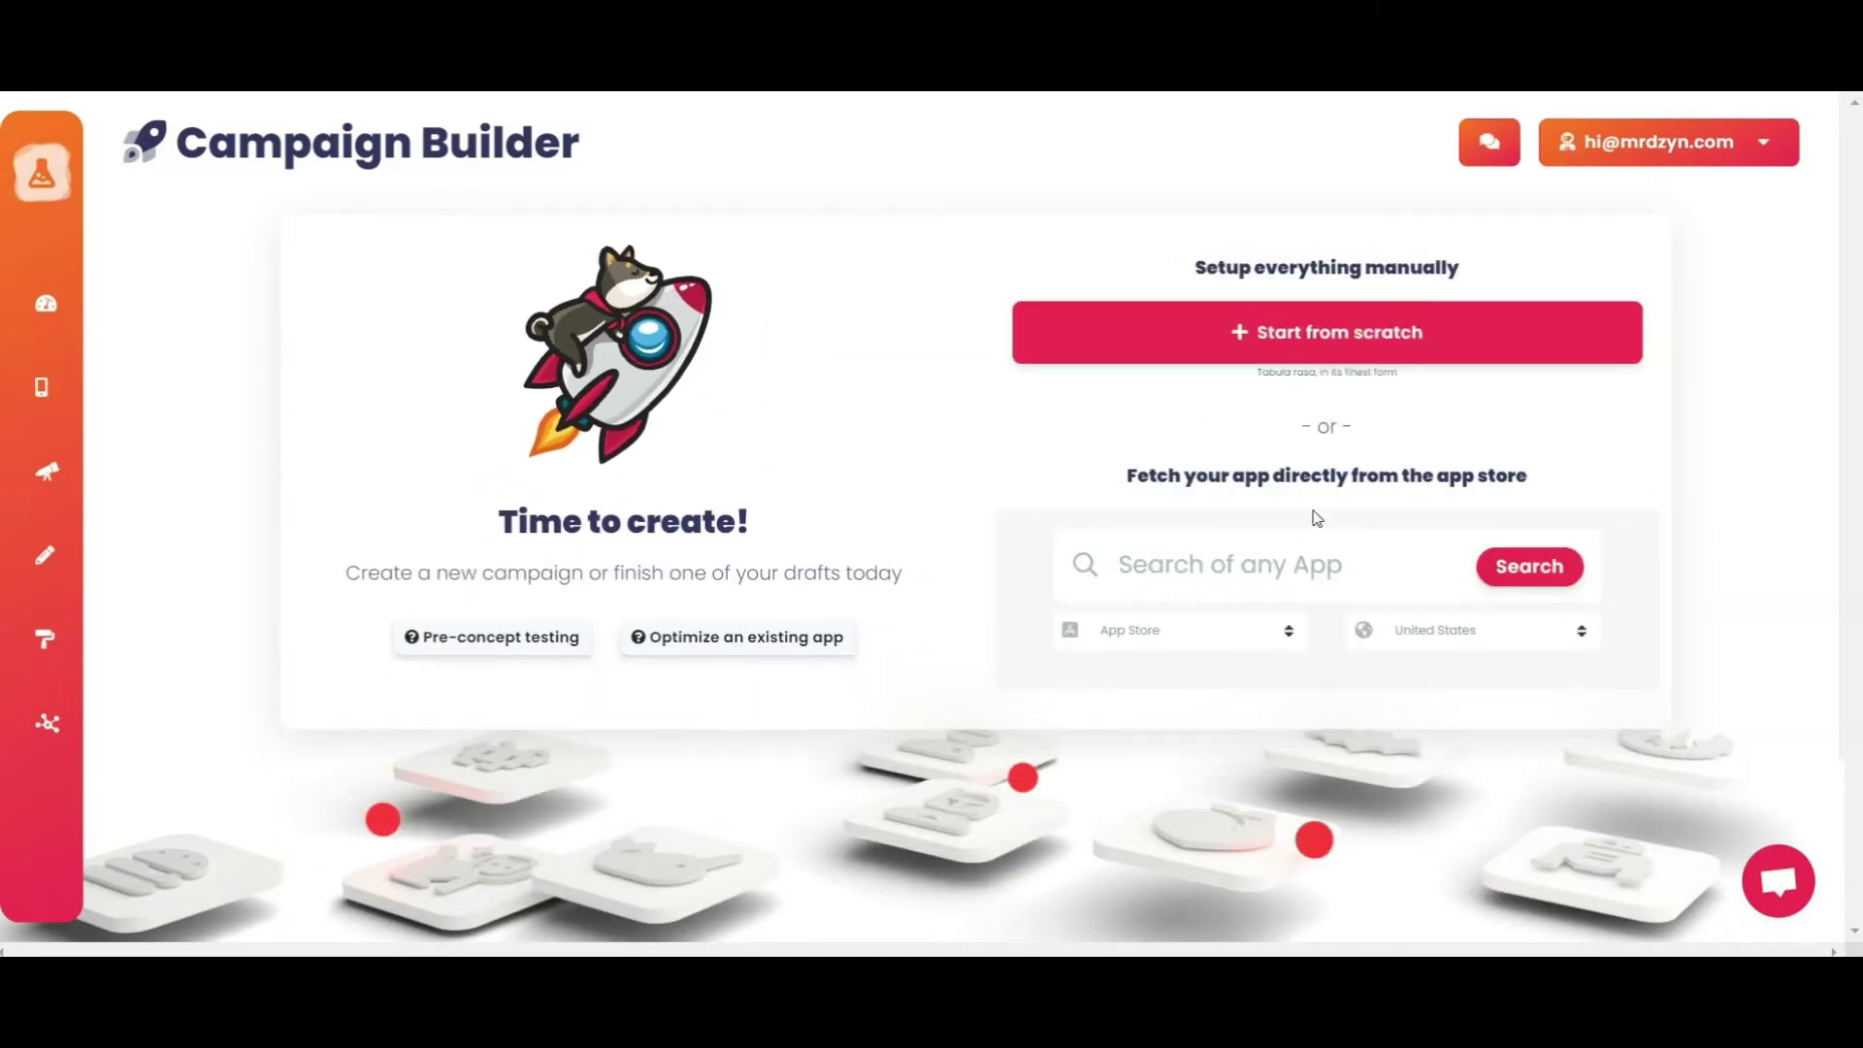
pyautogui.click(1284, 562)
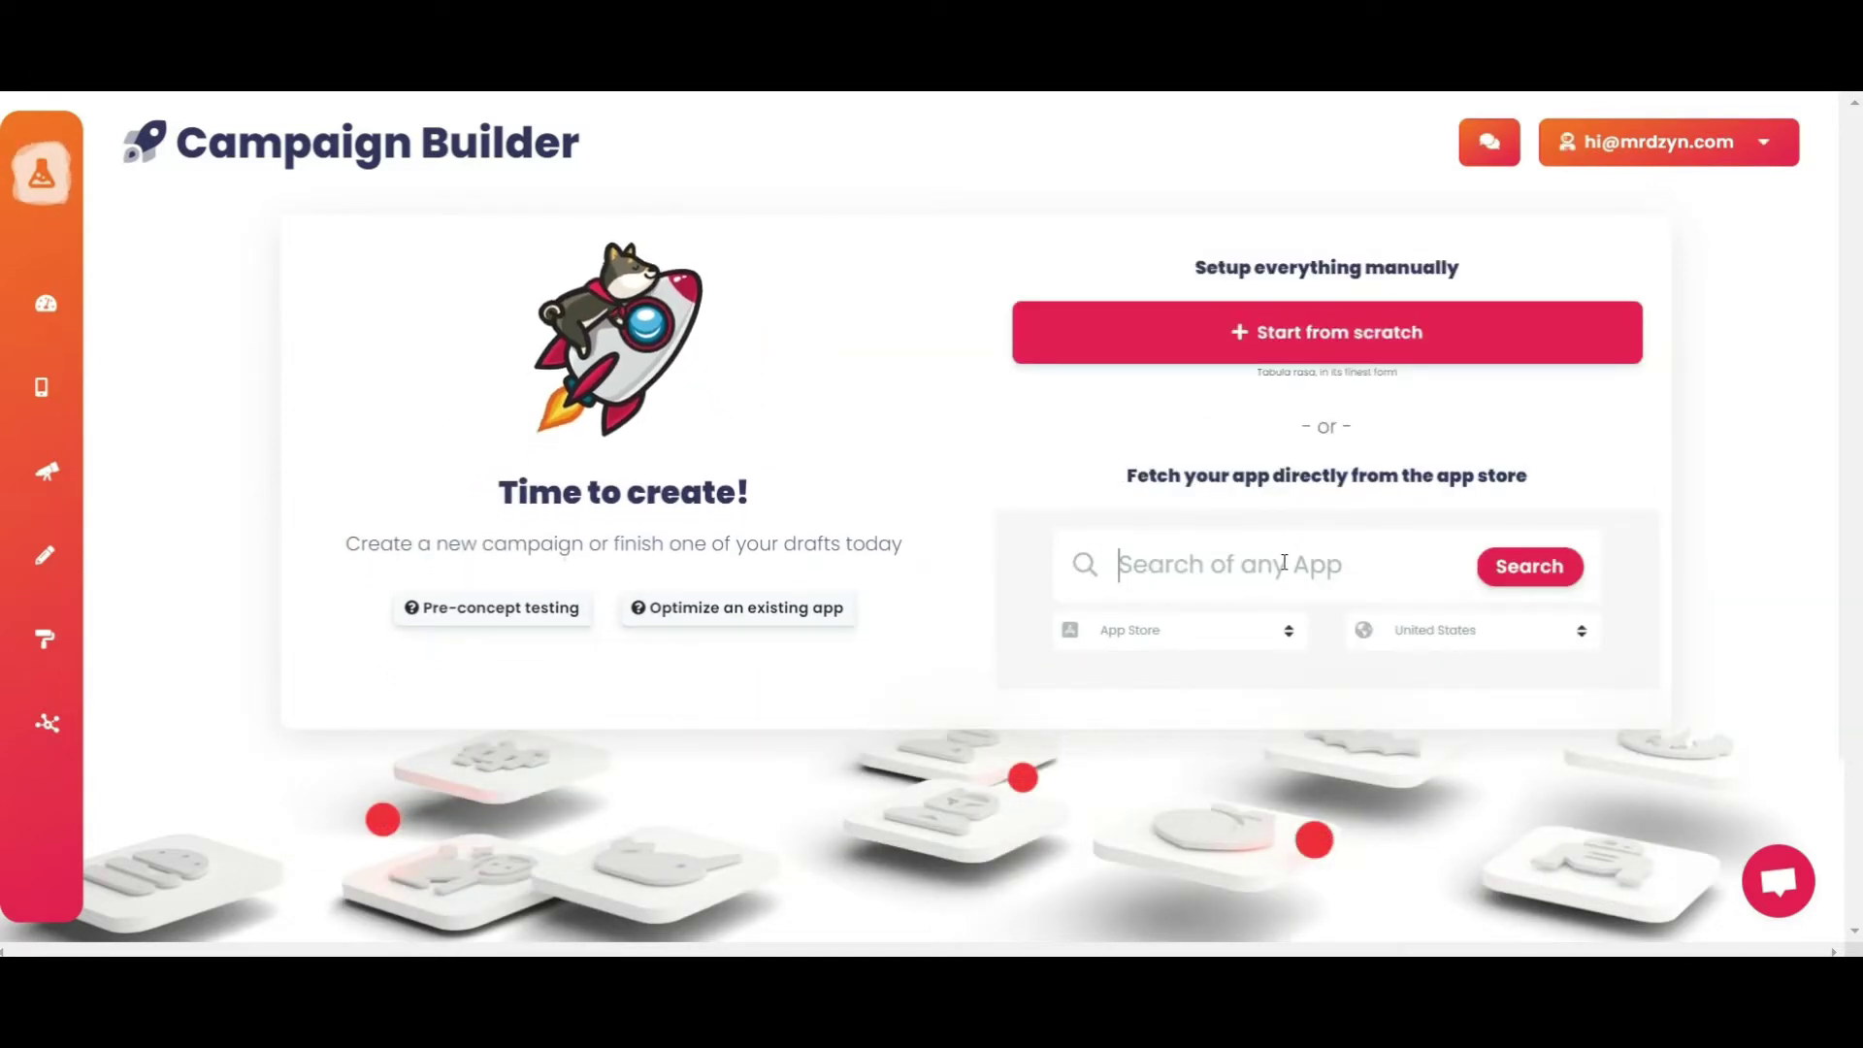
pyautogui.write('mobiroller')
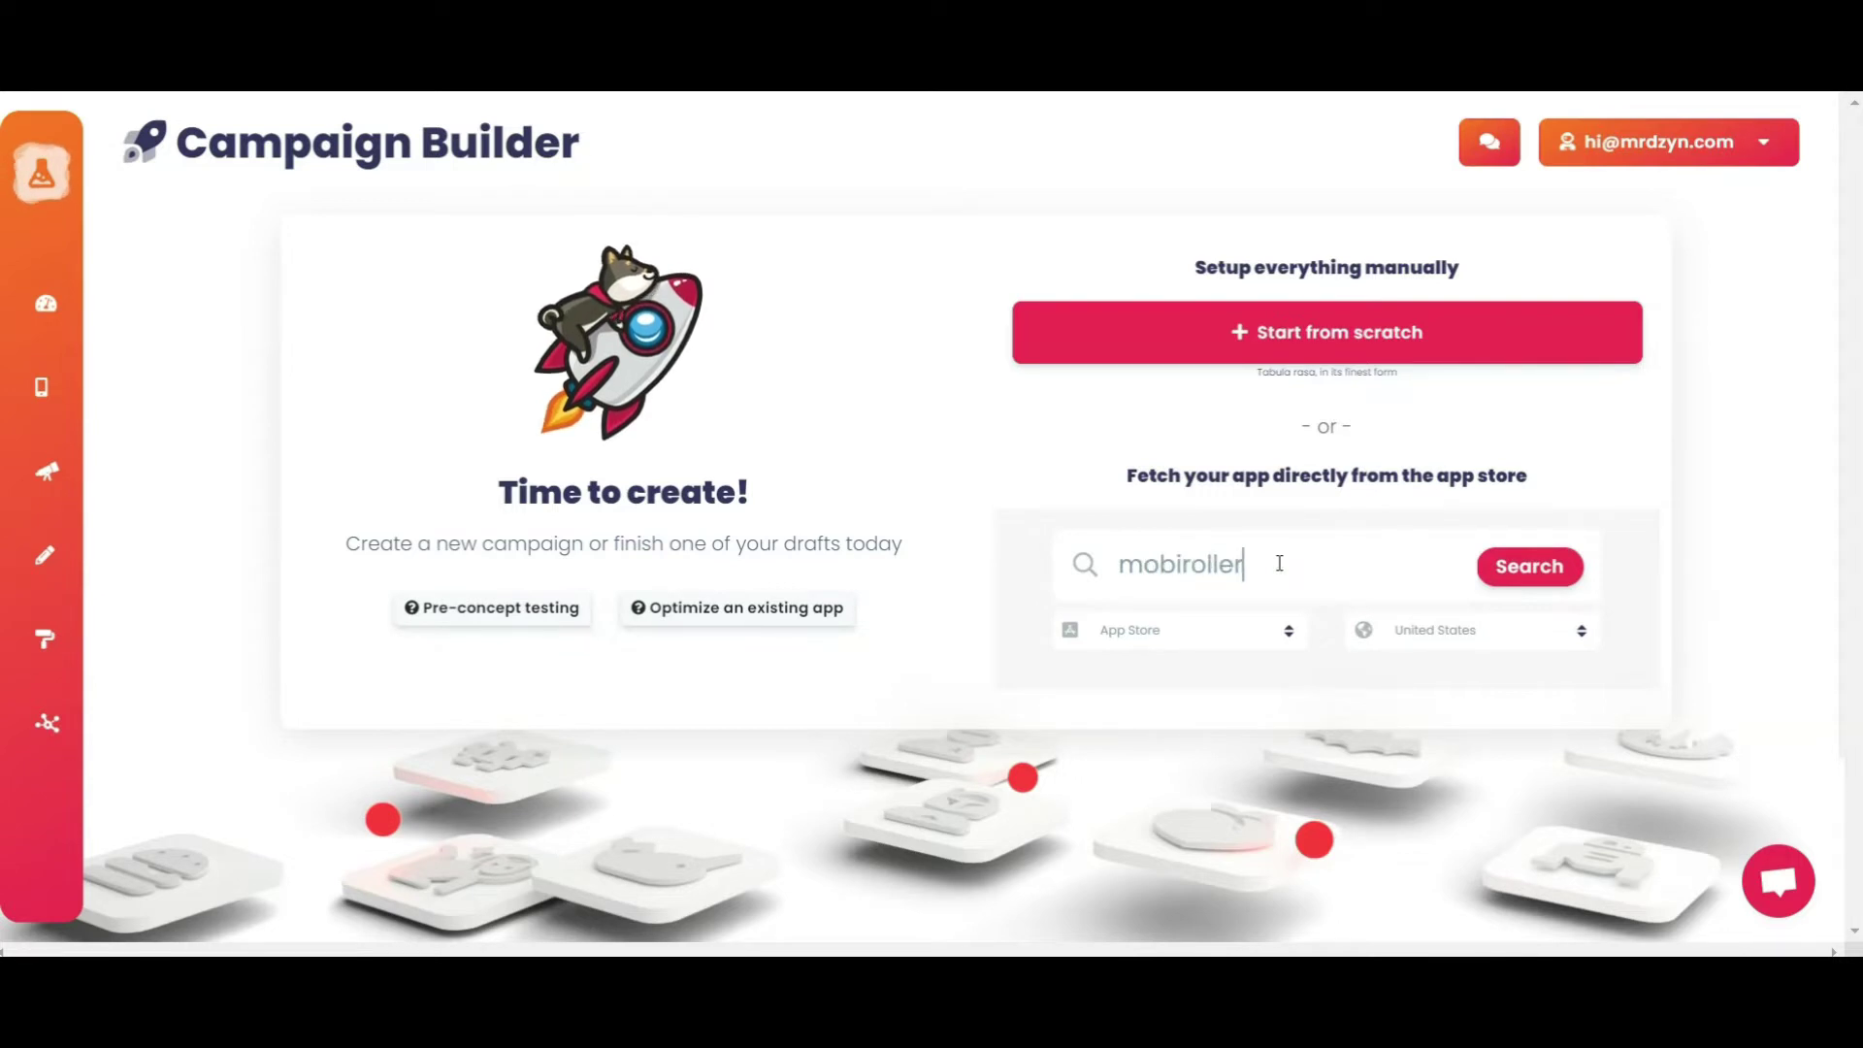
pyautogui.press('Return')
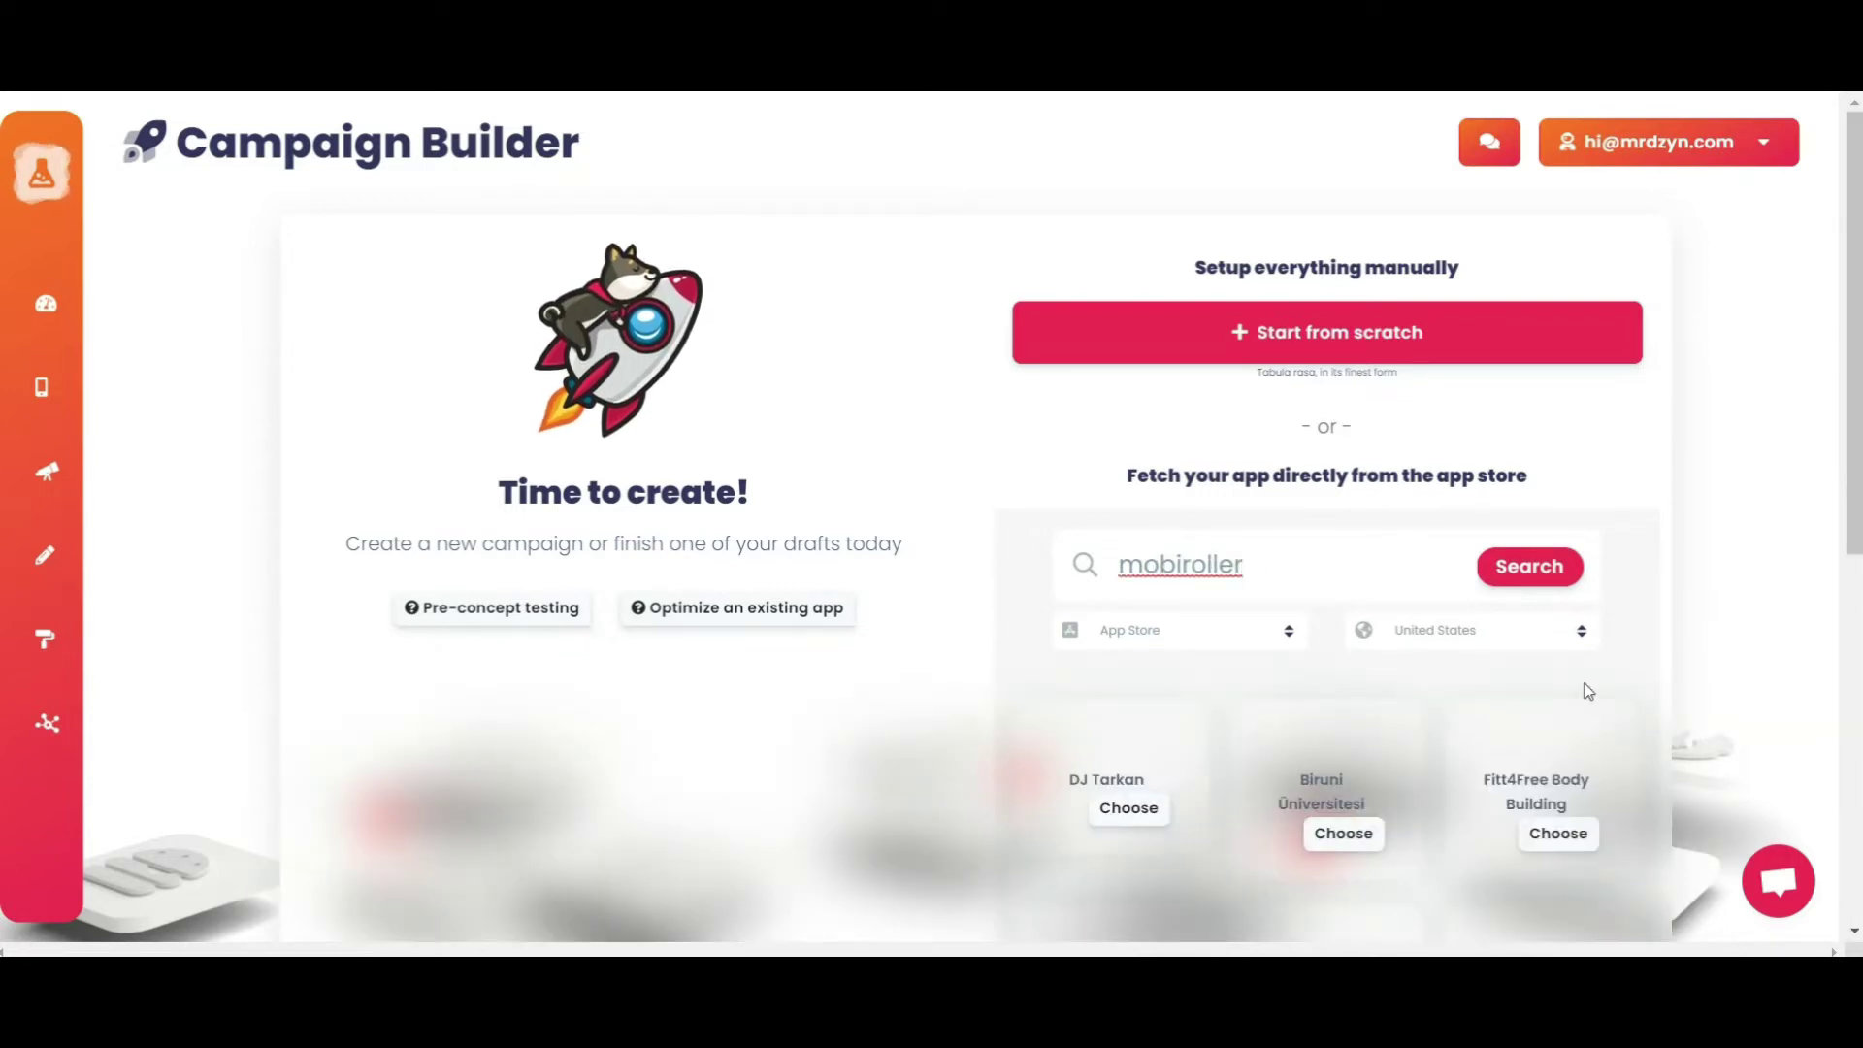
pyautogui.scroll(-1, 1586, 691)
pyautogui.scroll(-2, 1584, 693)
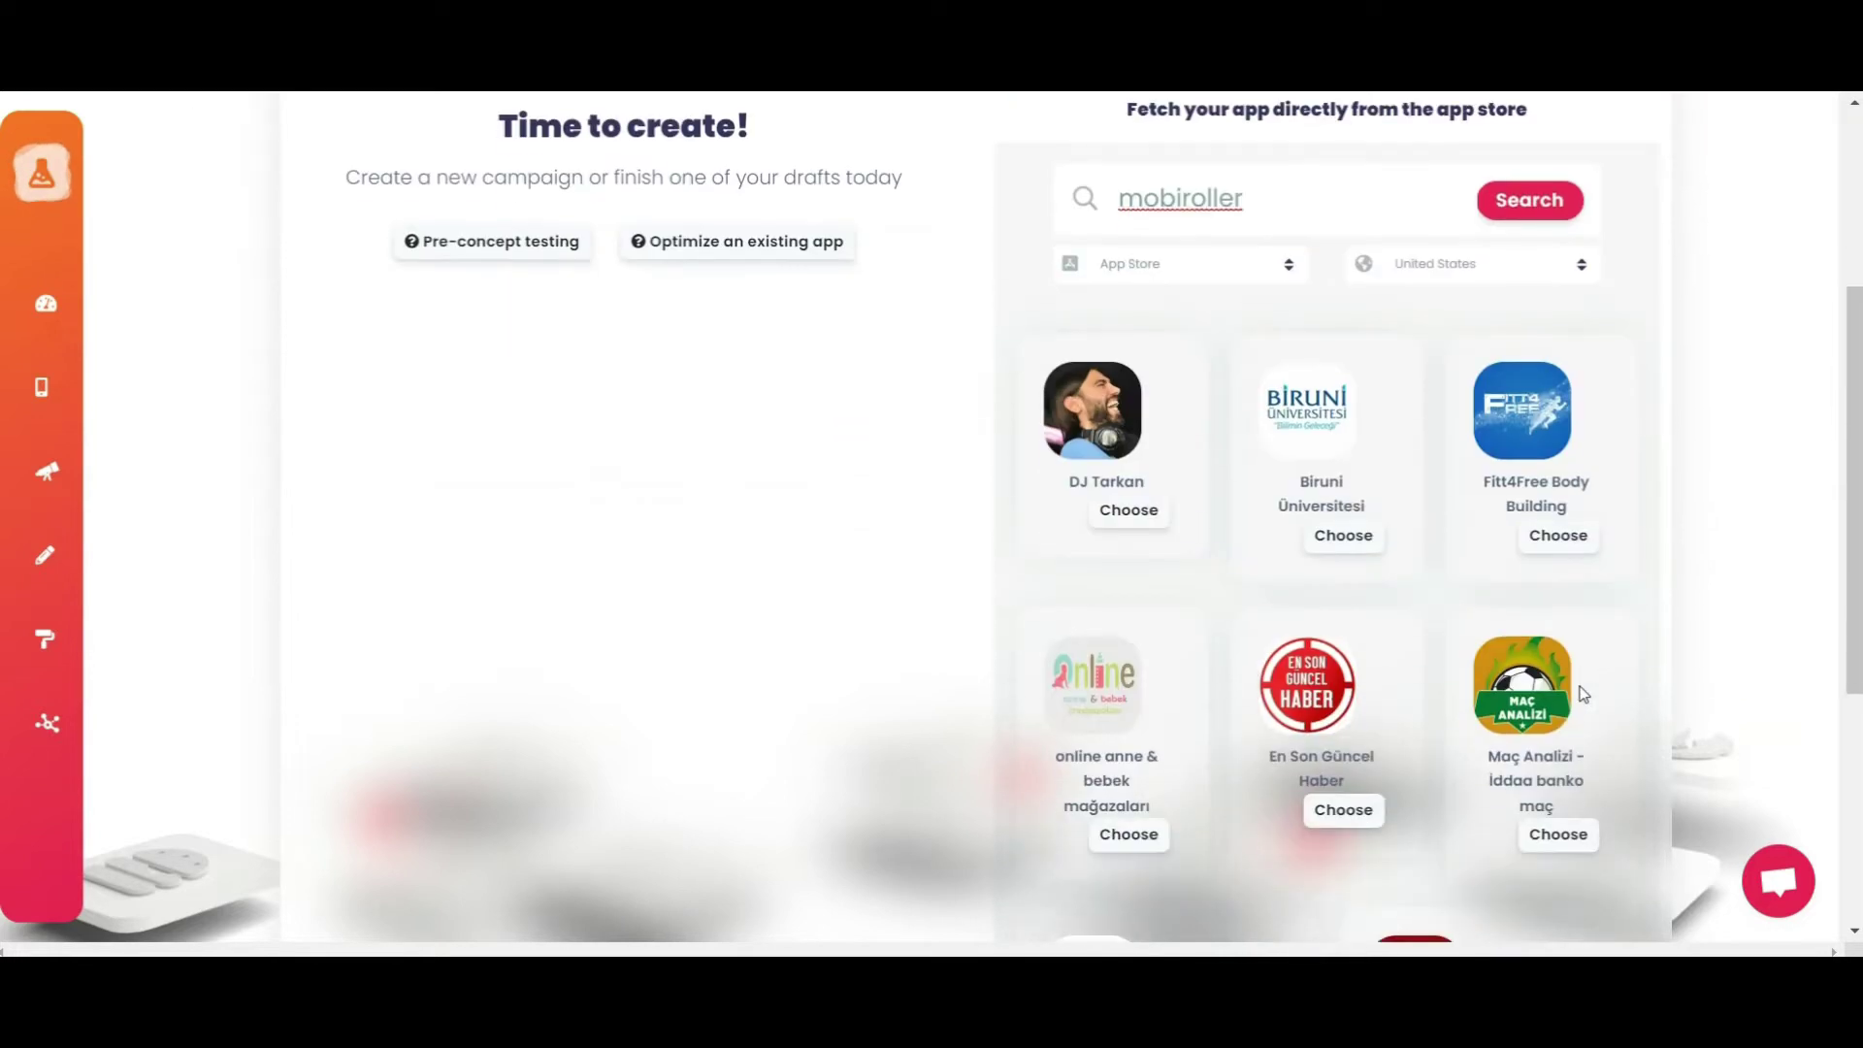
pyautogui.scroll(-2, 1584, 694)
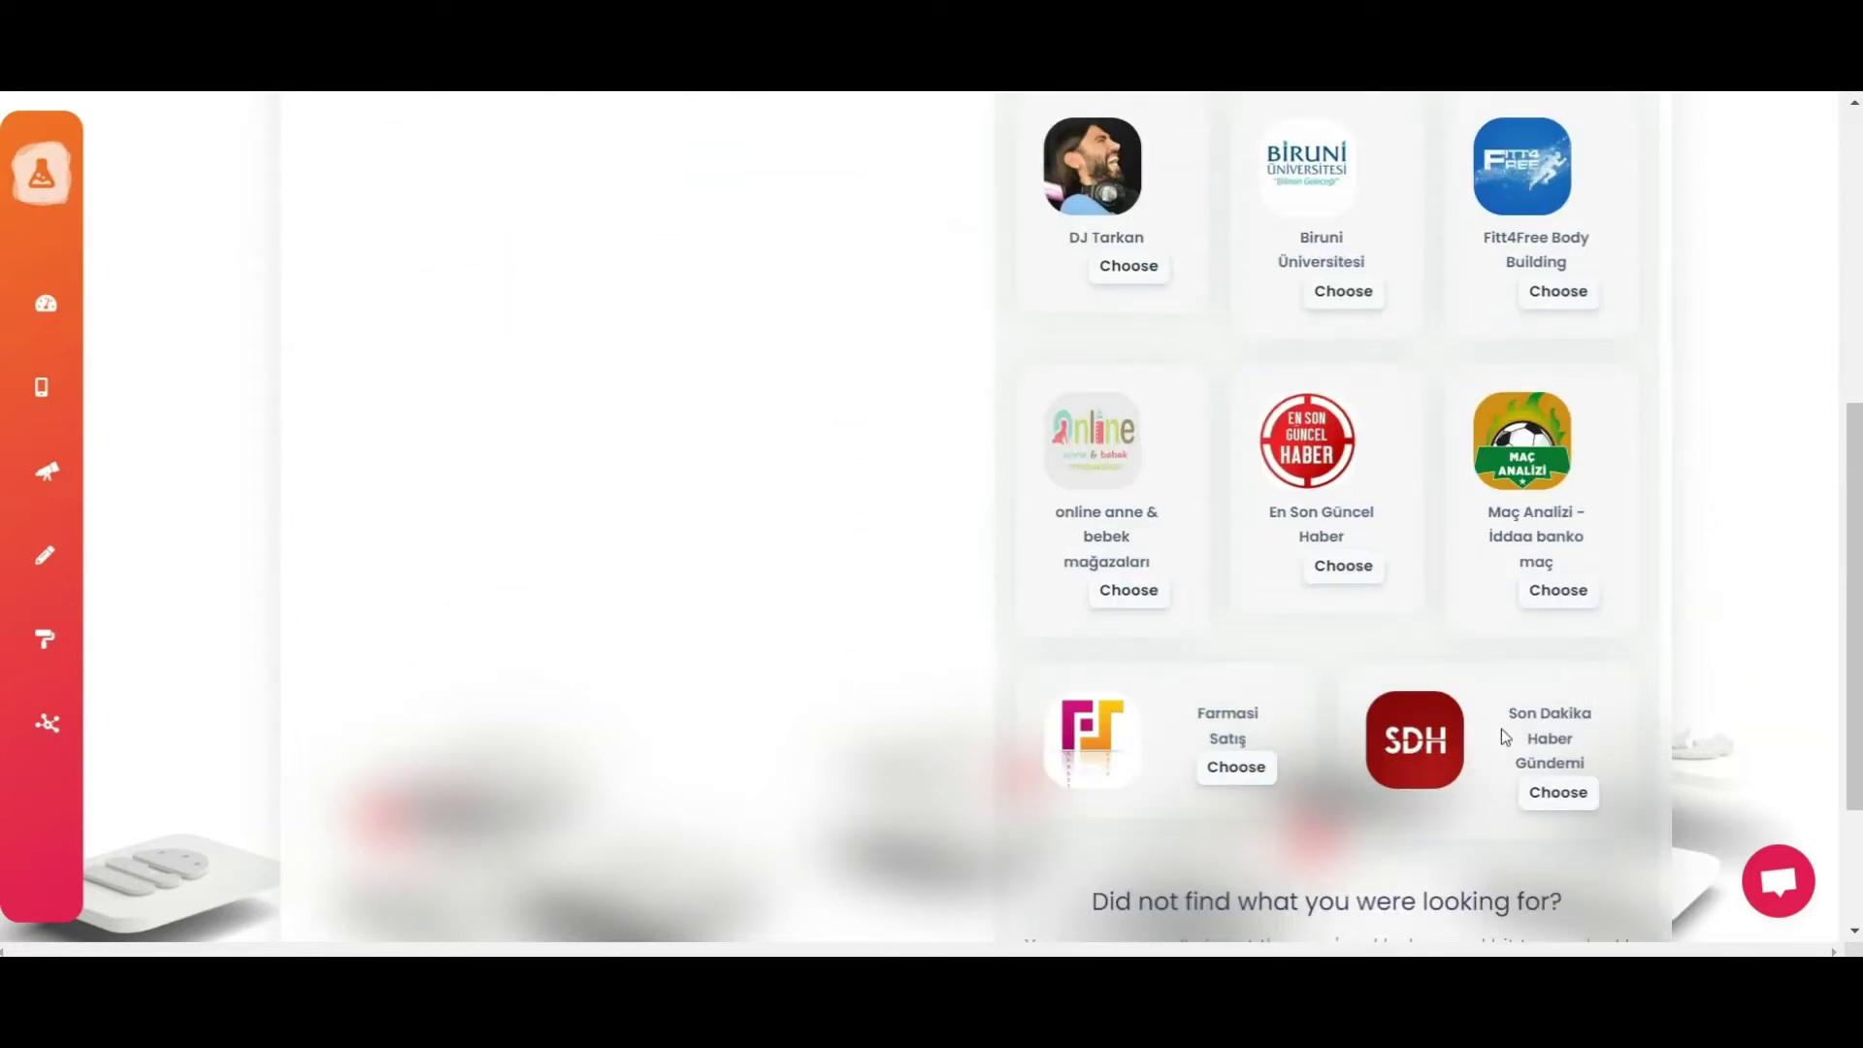
pyautogui.scroll(2, 1492, 734)
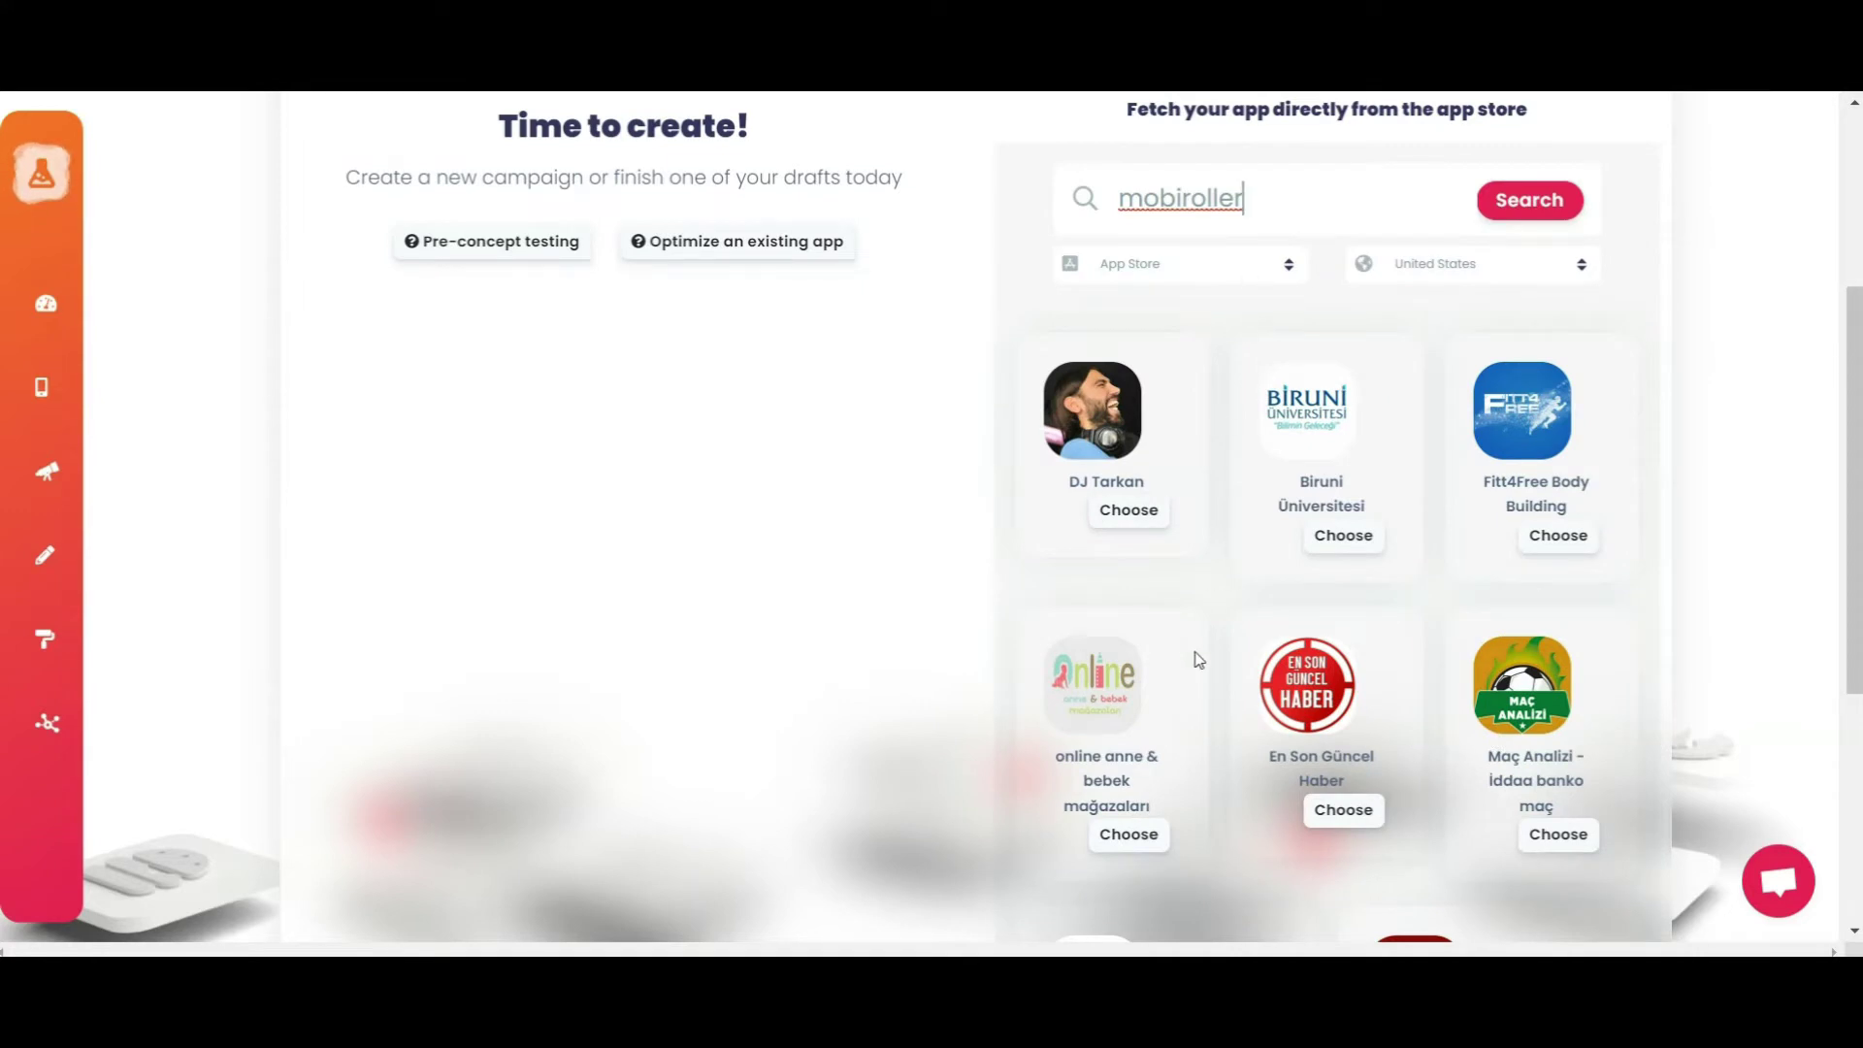
# - Set the store to Google Play and repeat the "mobiroller" search
pyautogui.click(1192, 278)
pyautogui.click(1192, 320)
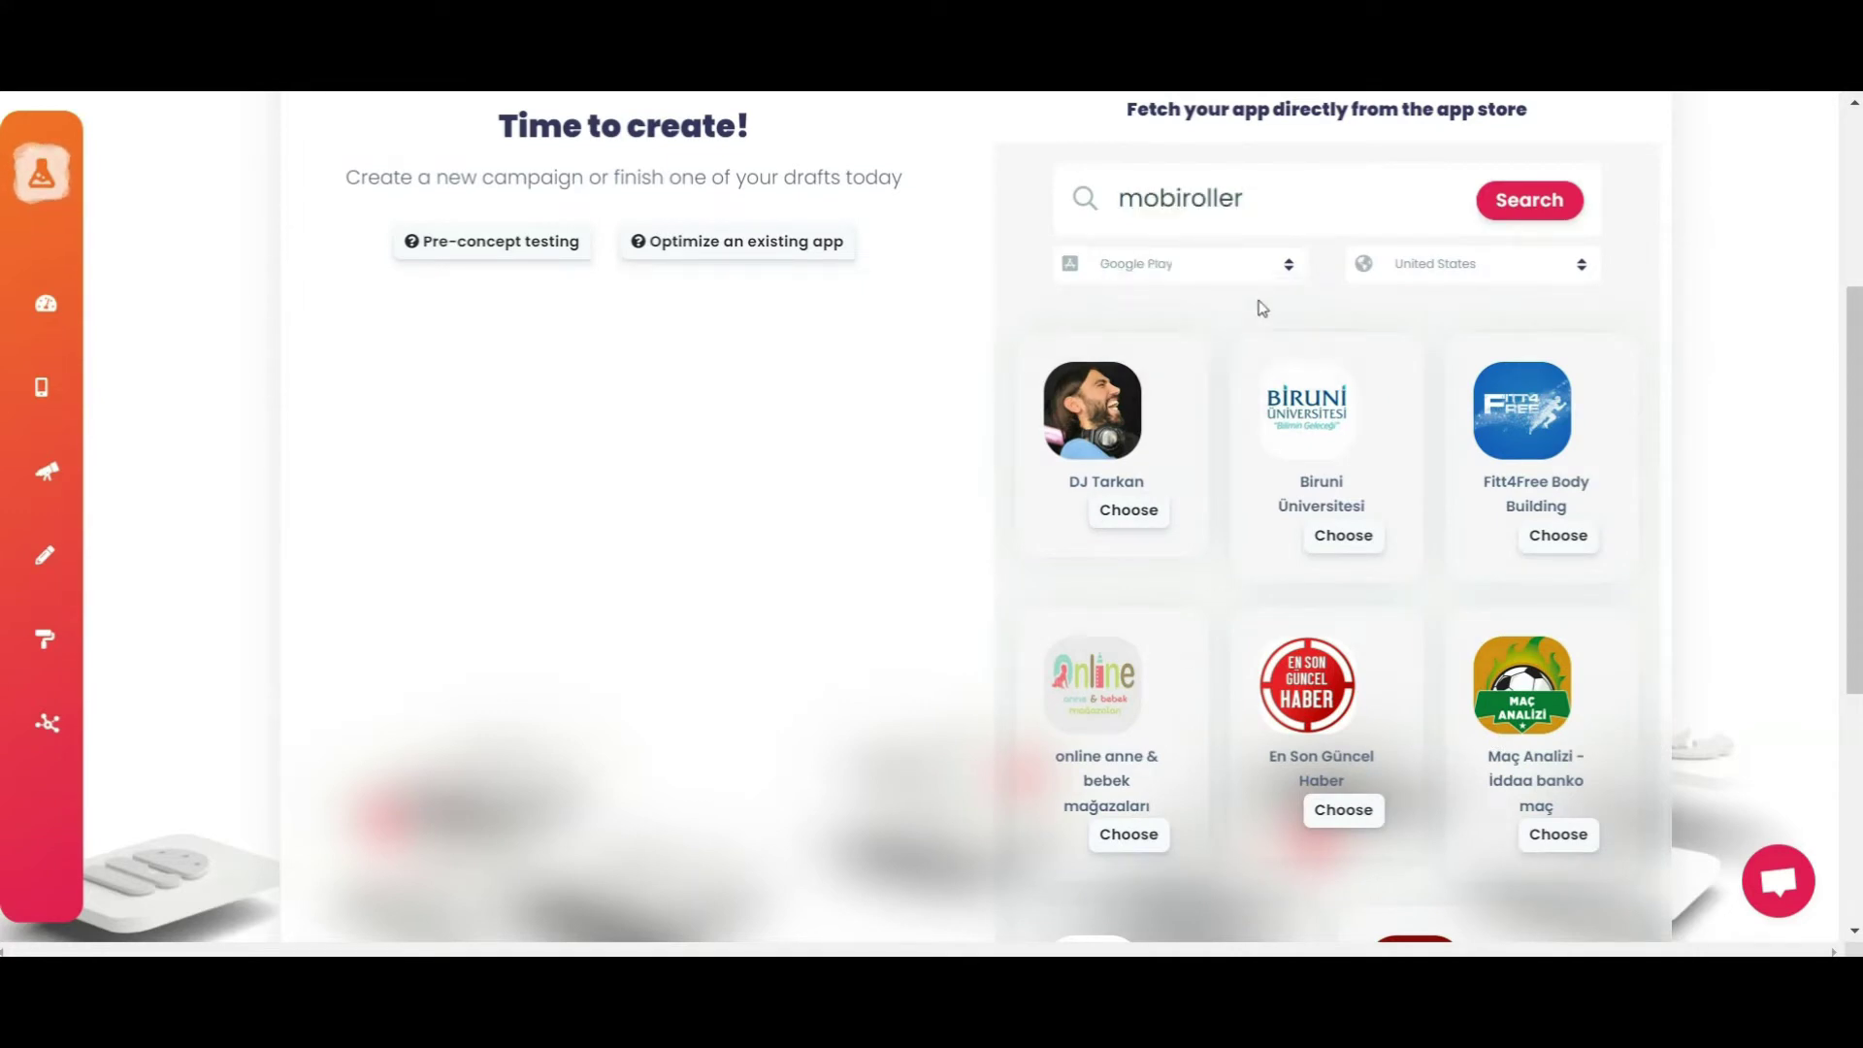
pyautogui.click(1543, 207)
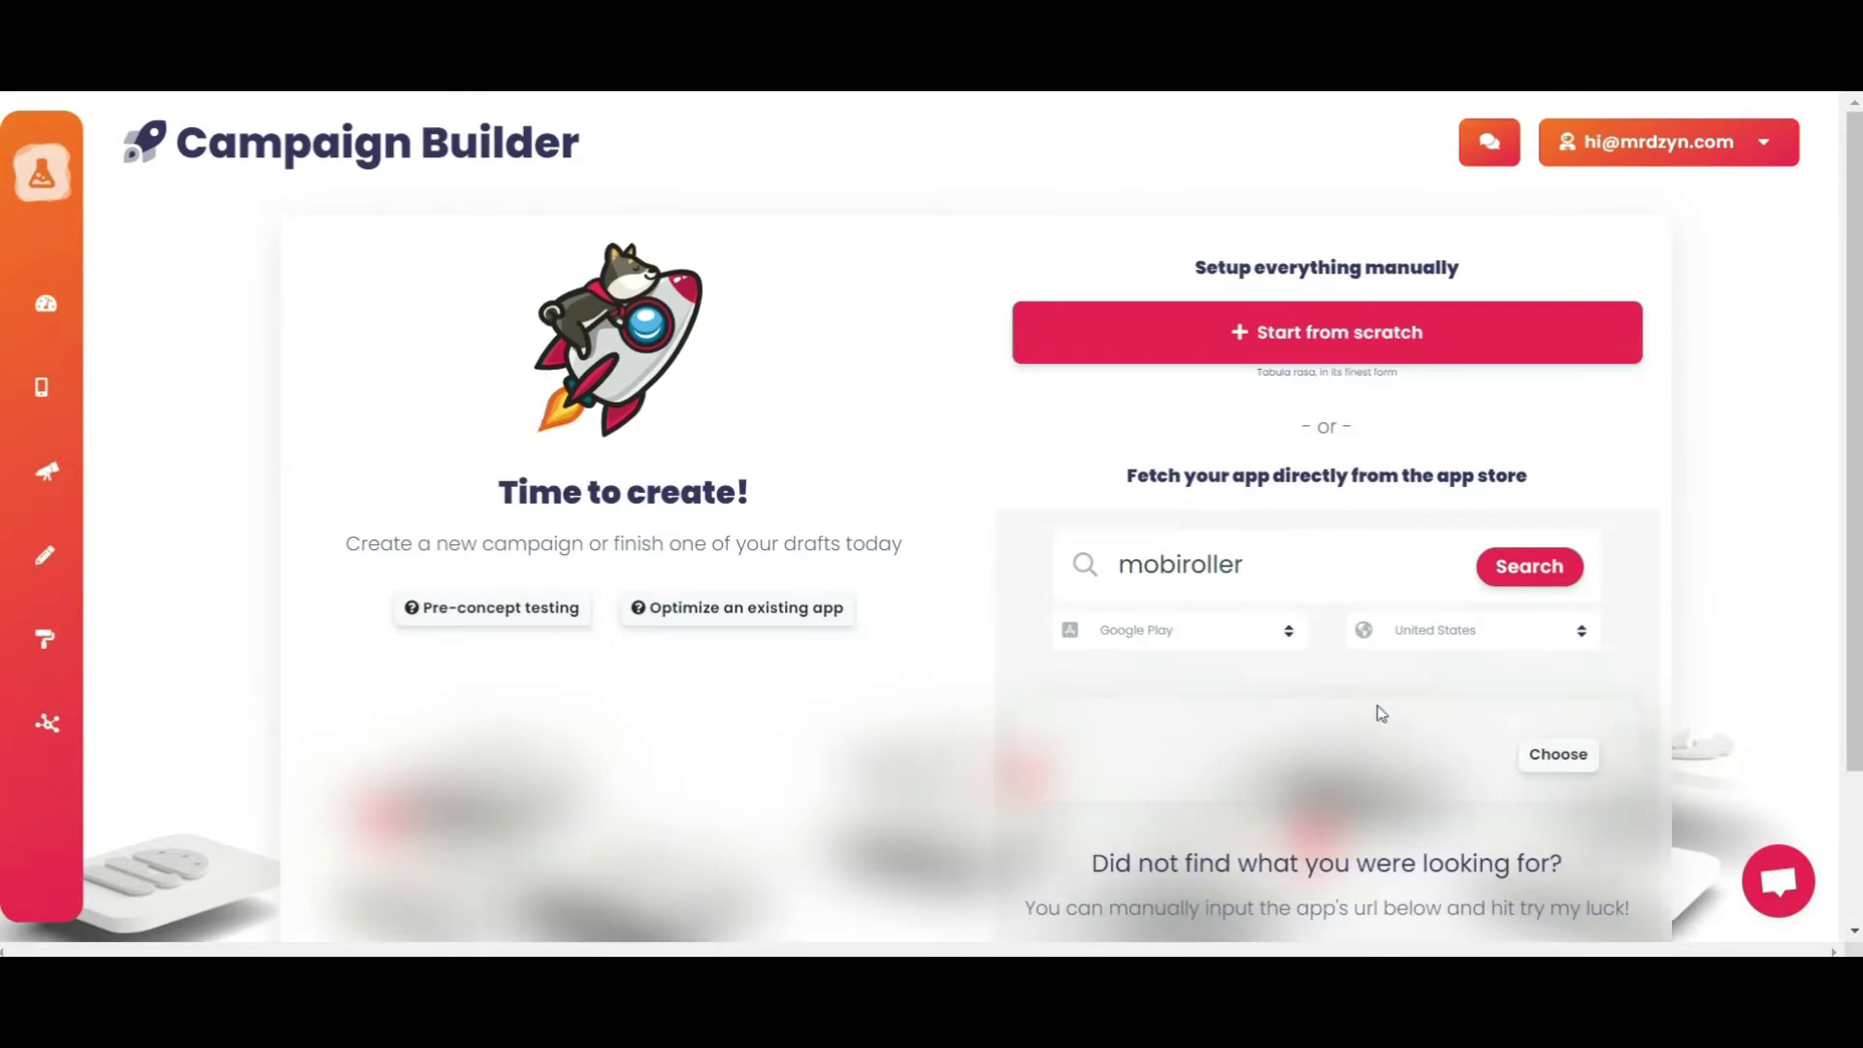
pyautogui.scroll(-3, 1339, 745)
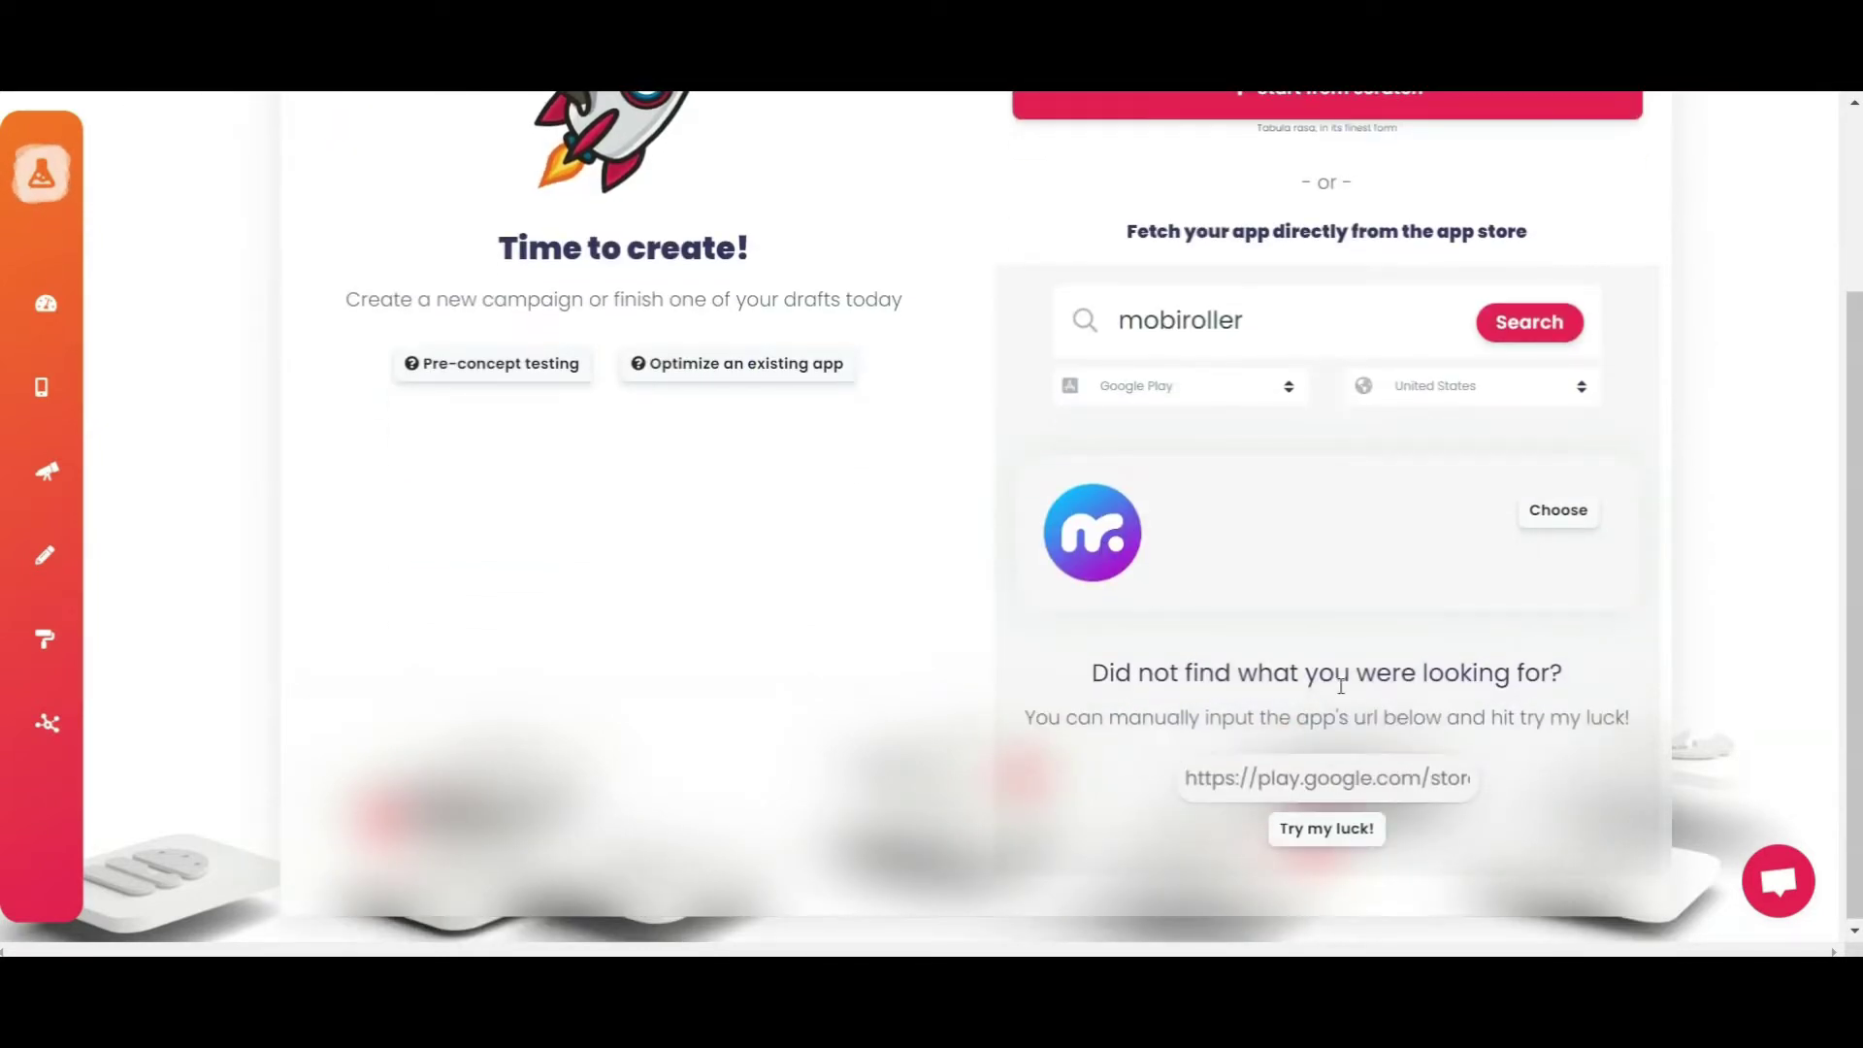
# - Check the store and country options available for the app search
pyautogui.click(1221, 393)
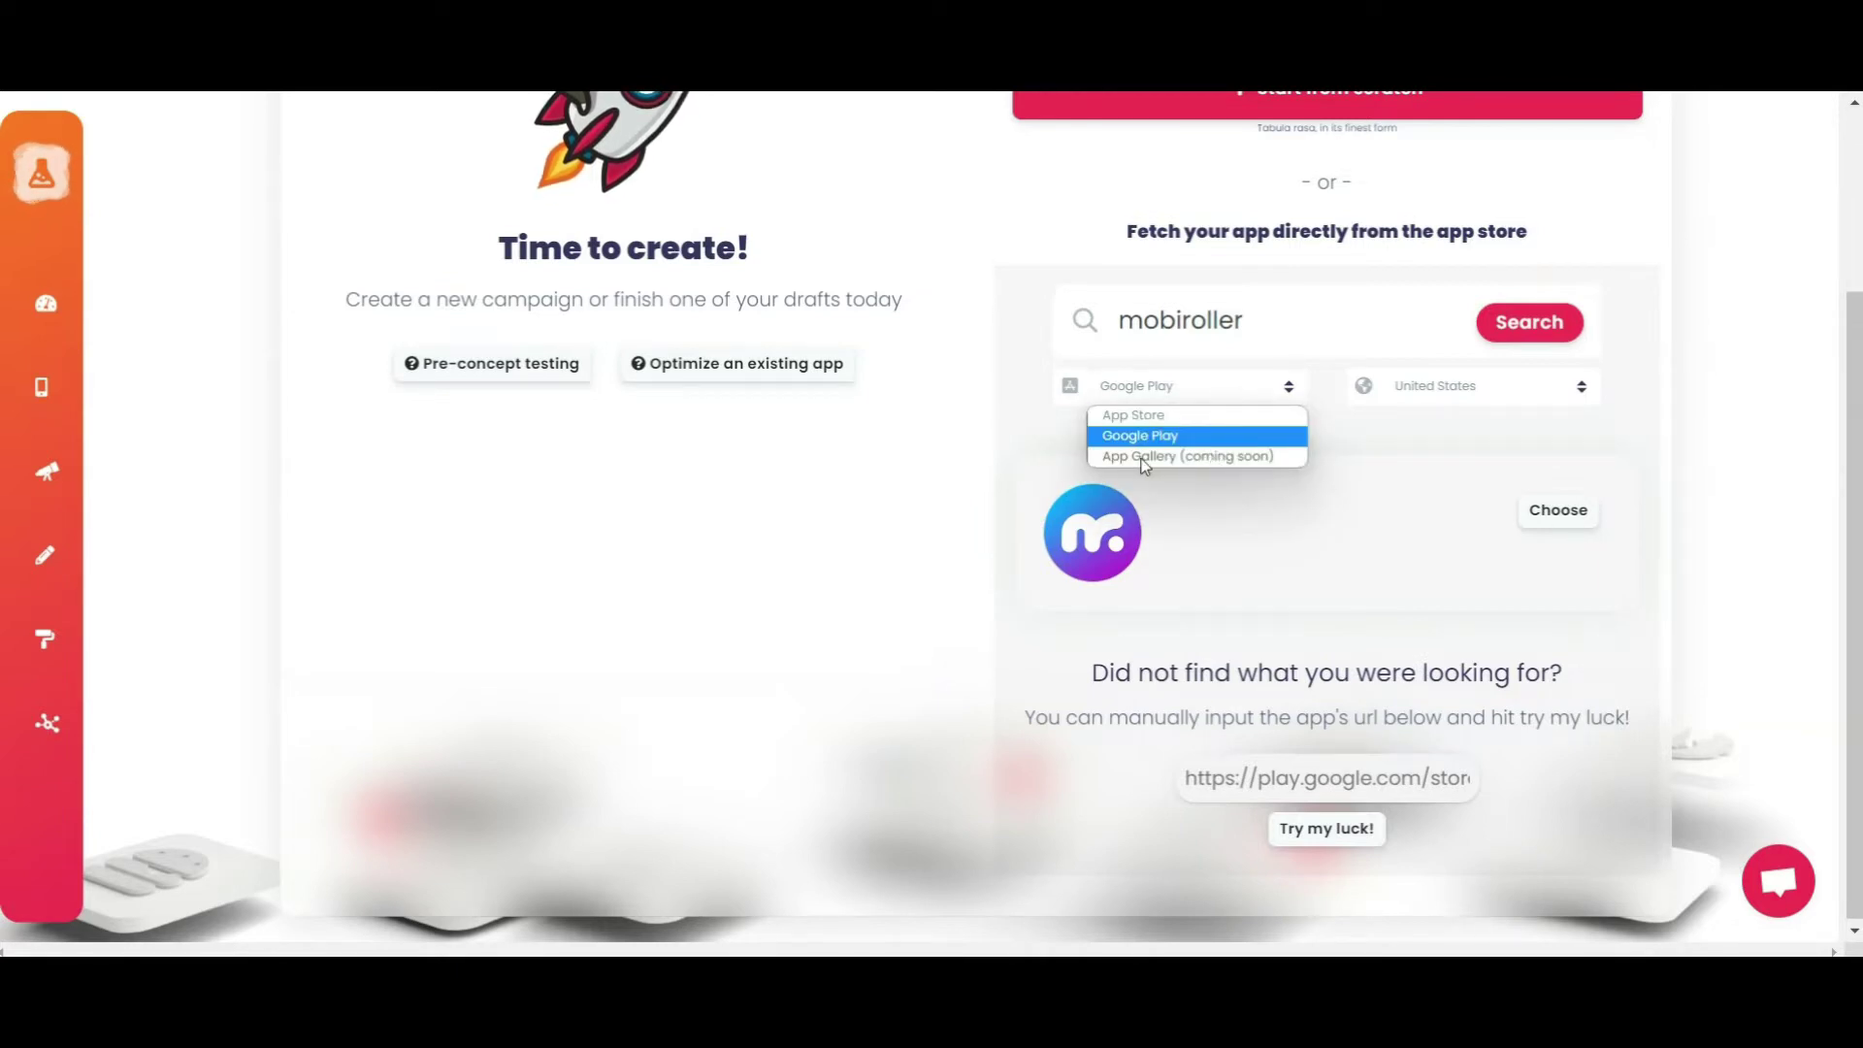
pyautogui.click(1398, 476)
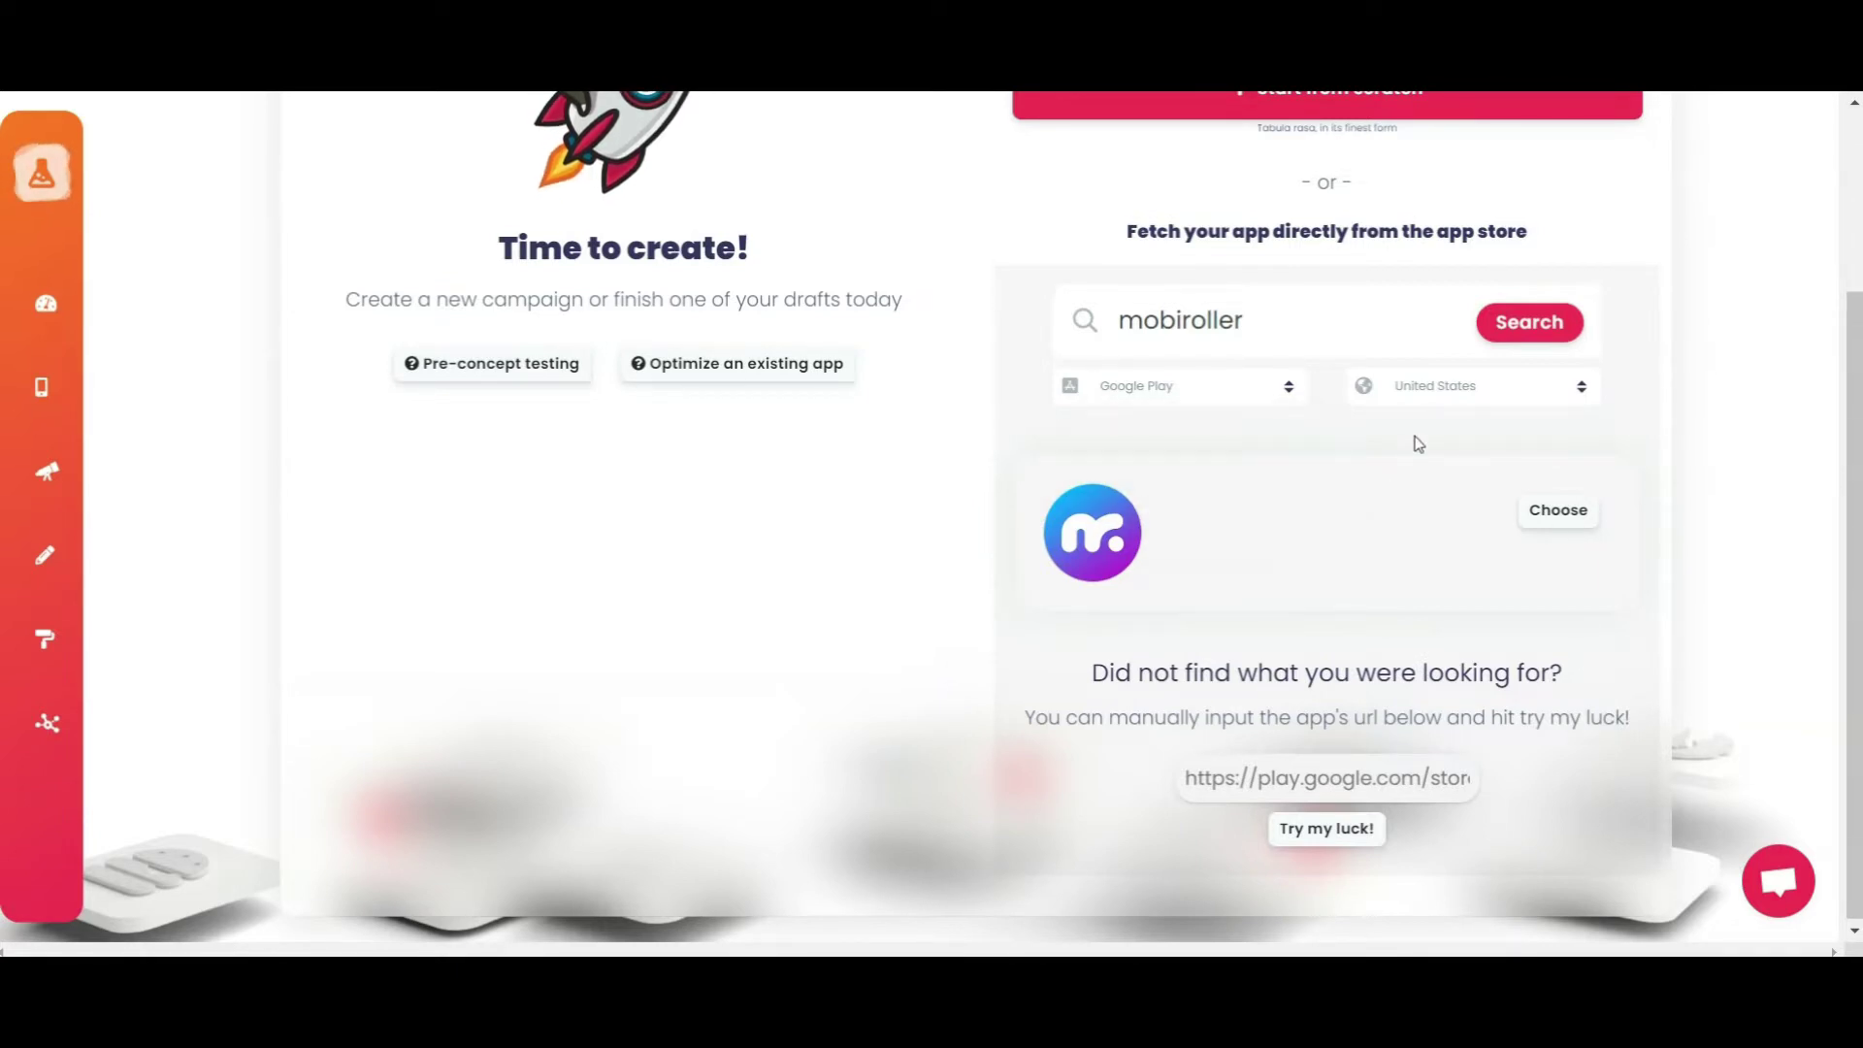
pyautogui.click(1446, 386)
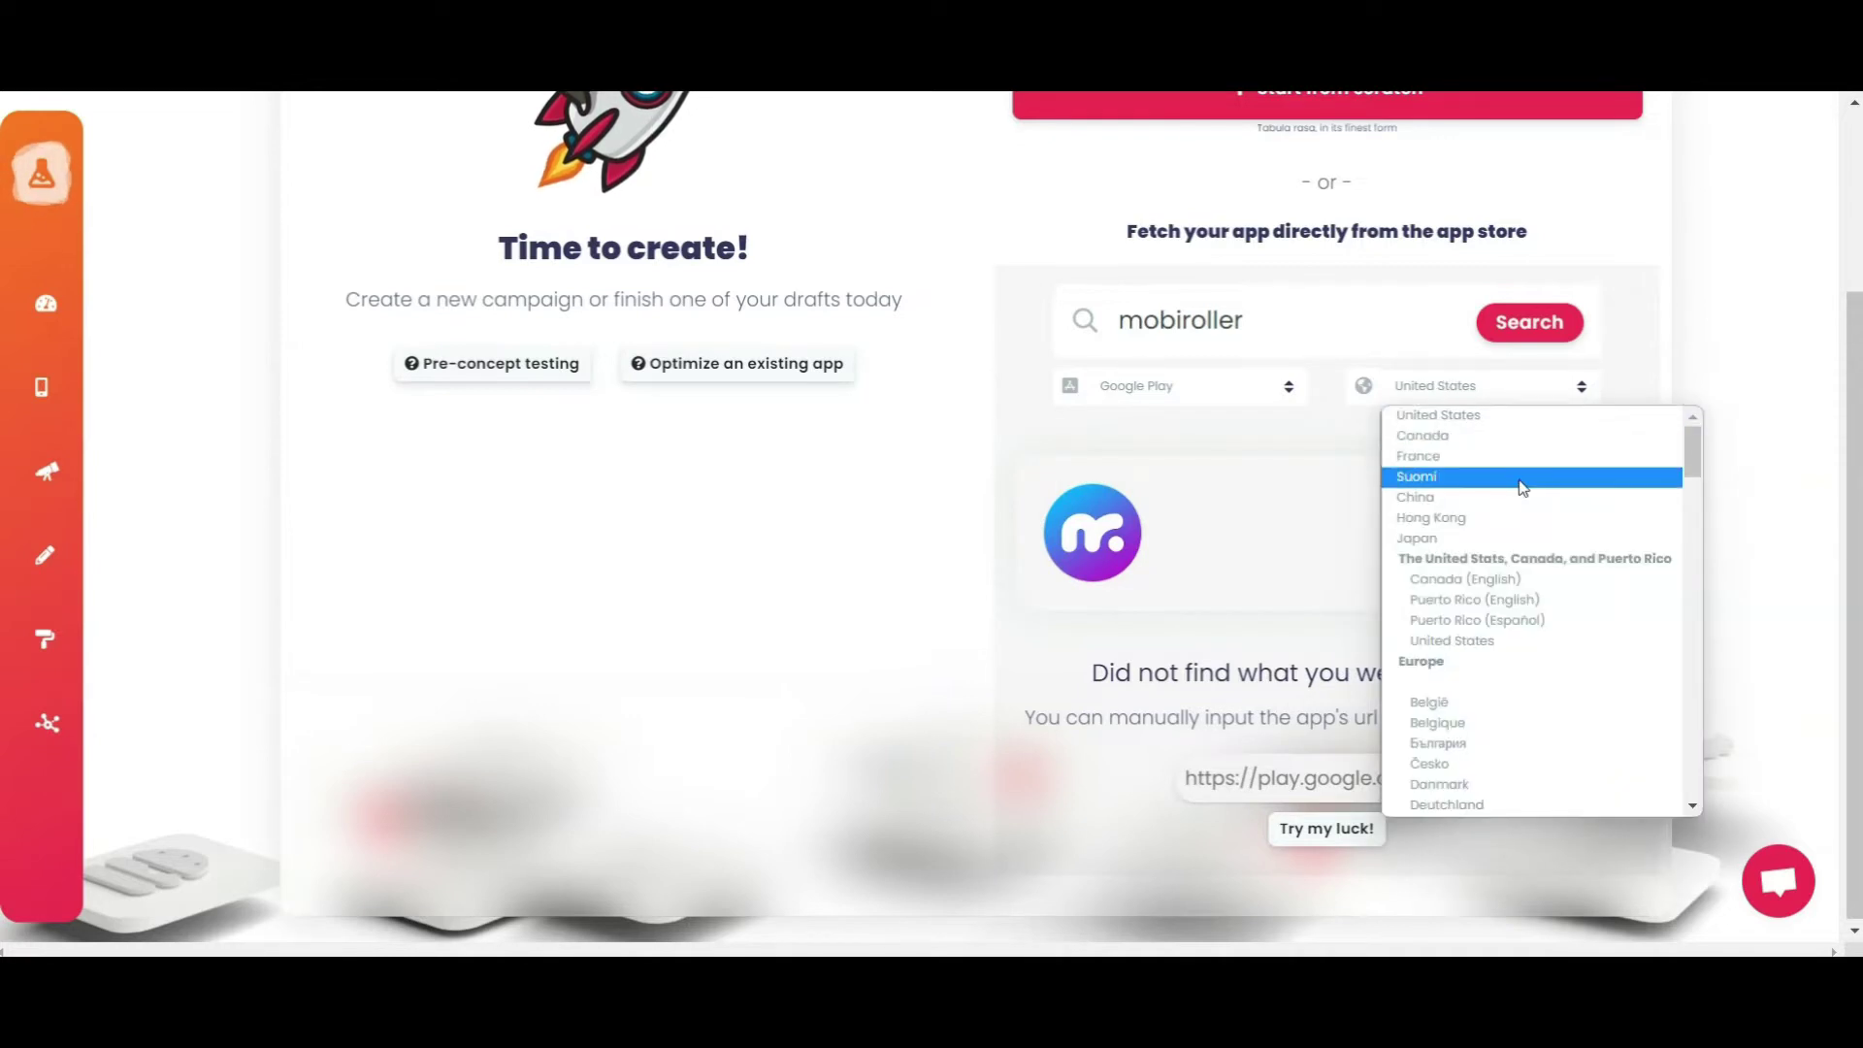
pyautogui.click(1333, 526)
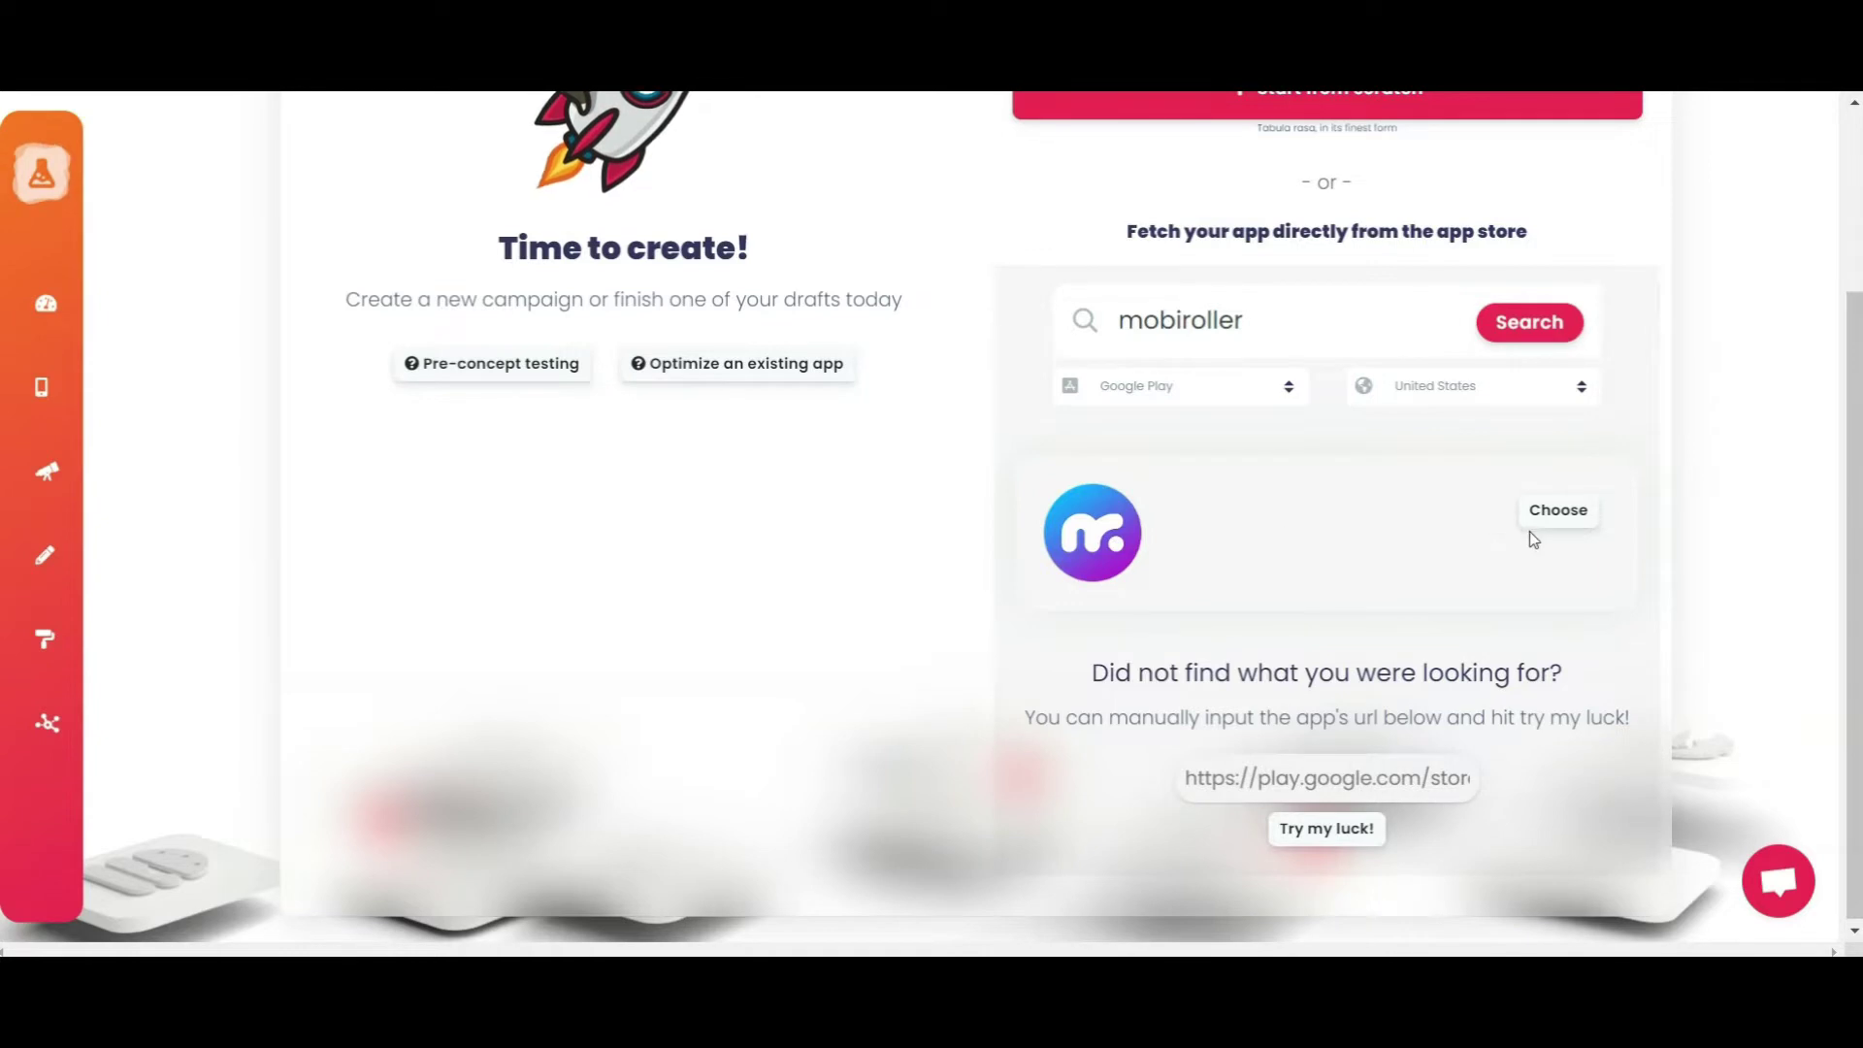
# - Fetch the MobiRoller app into the new campaign and review its general details, platform and store language
pyautogui.click(1556, 512)
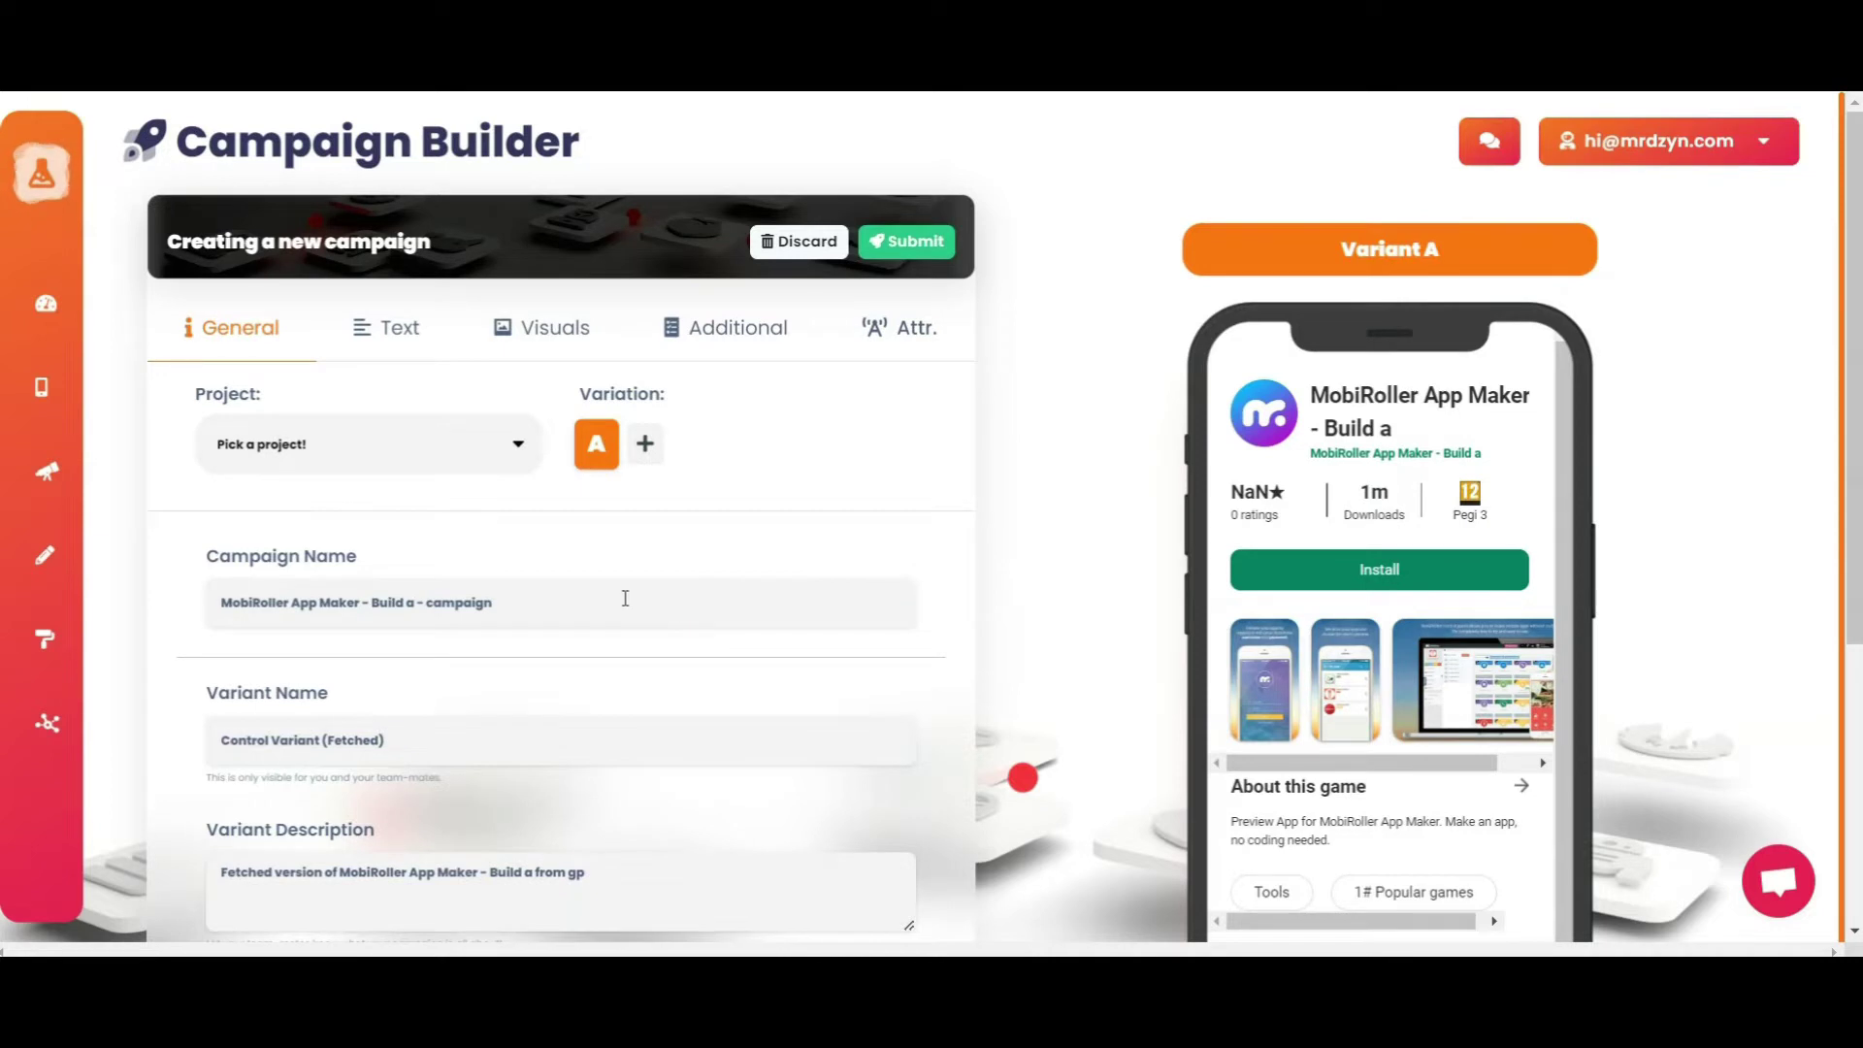
pyautogui.scroll(-3, 625, 598)
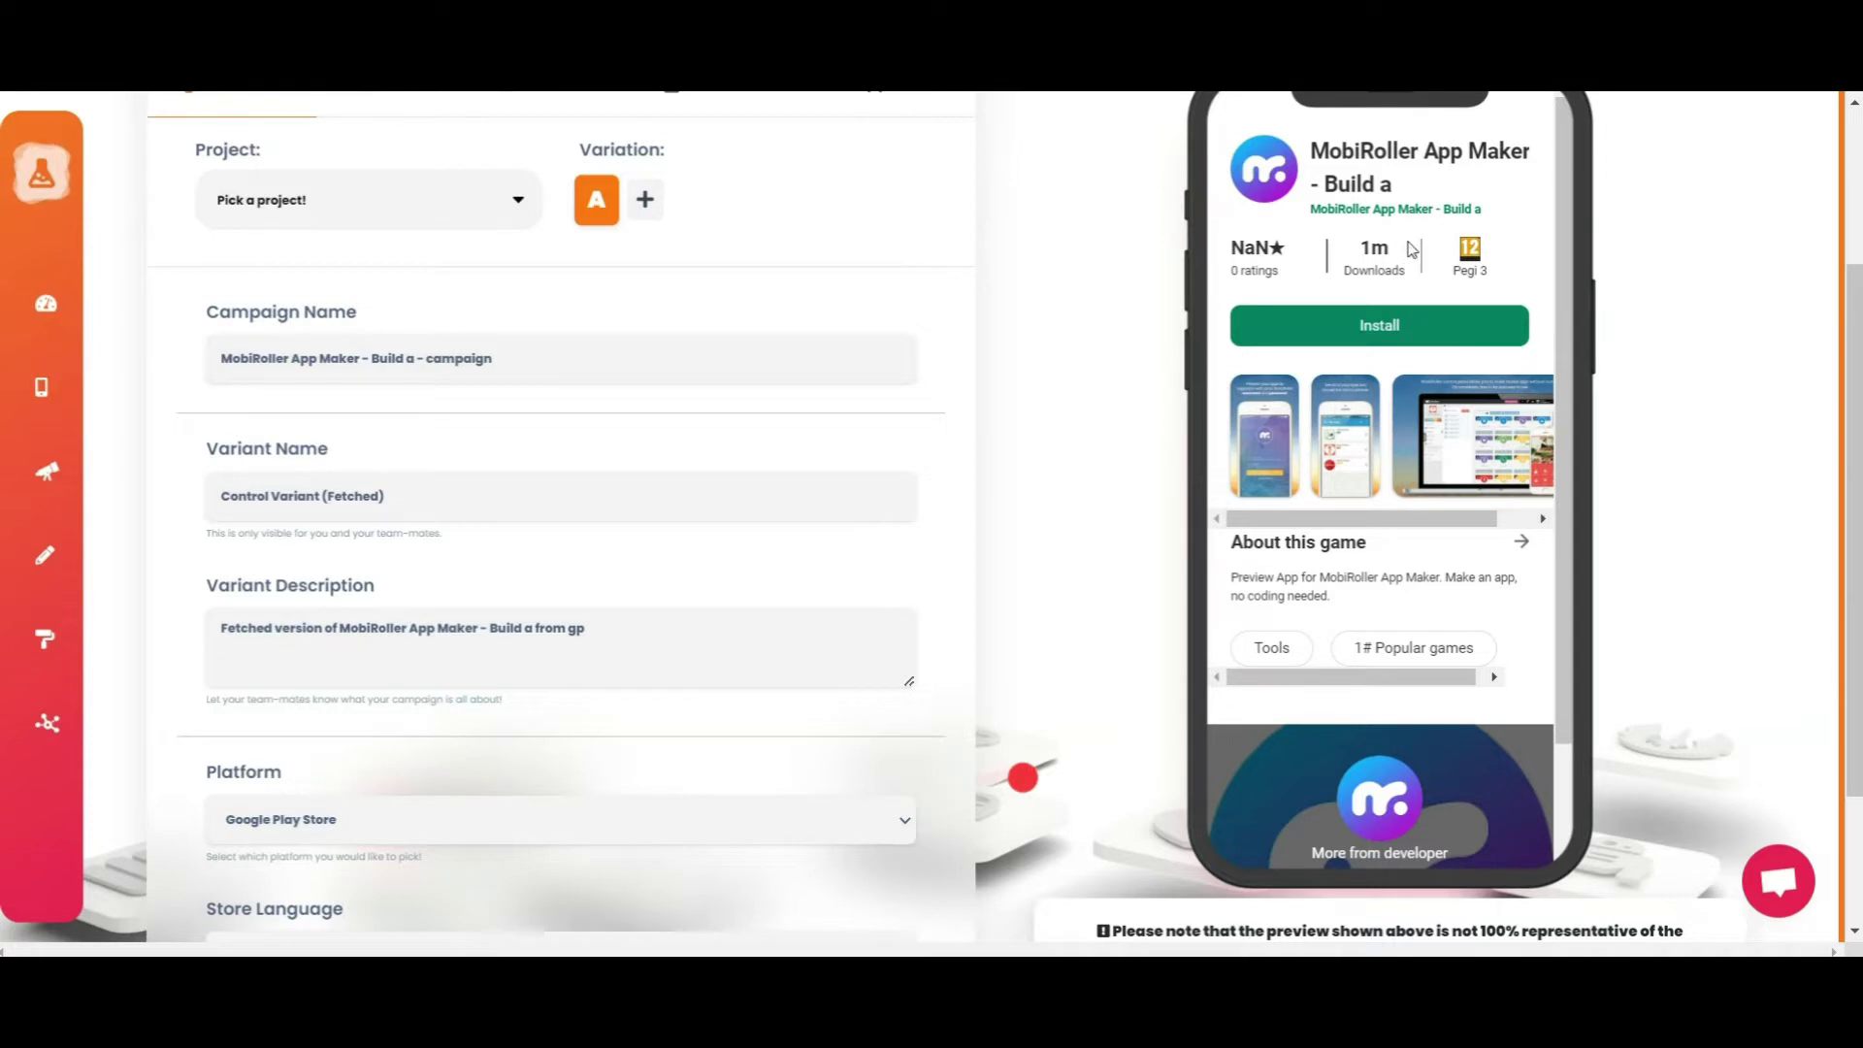
pyautogui.scroll(-2, 691, 687)
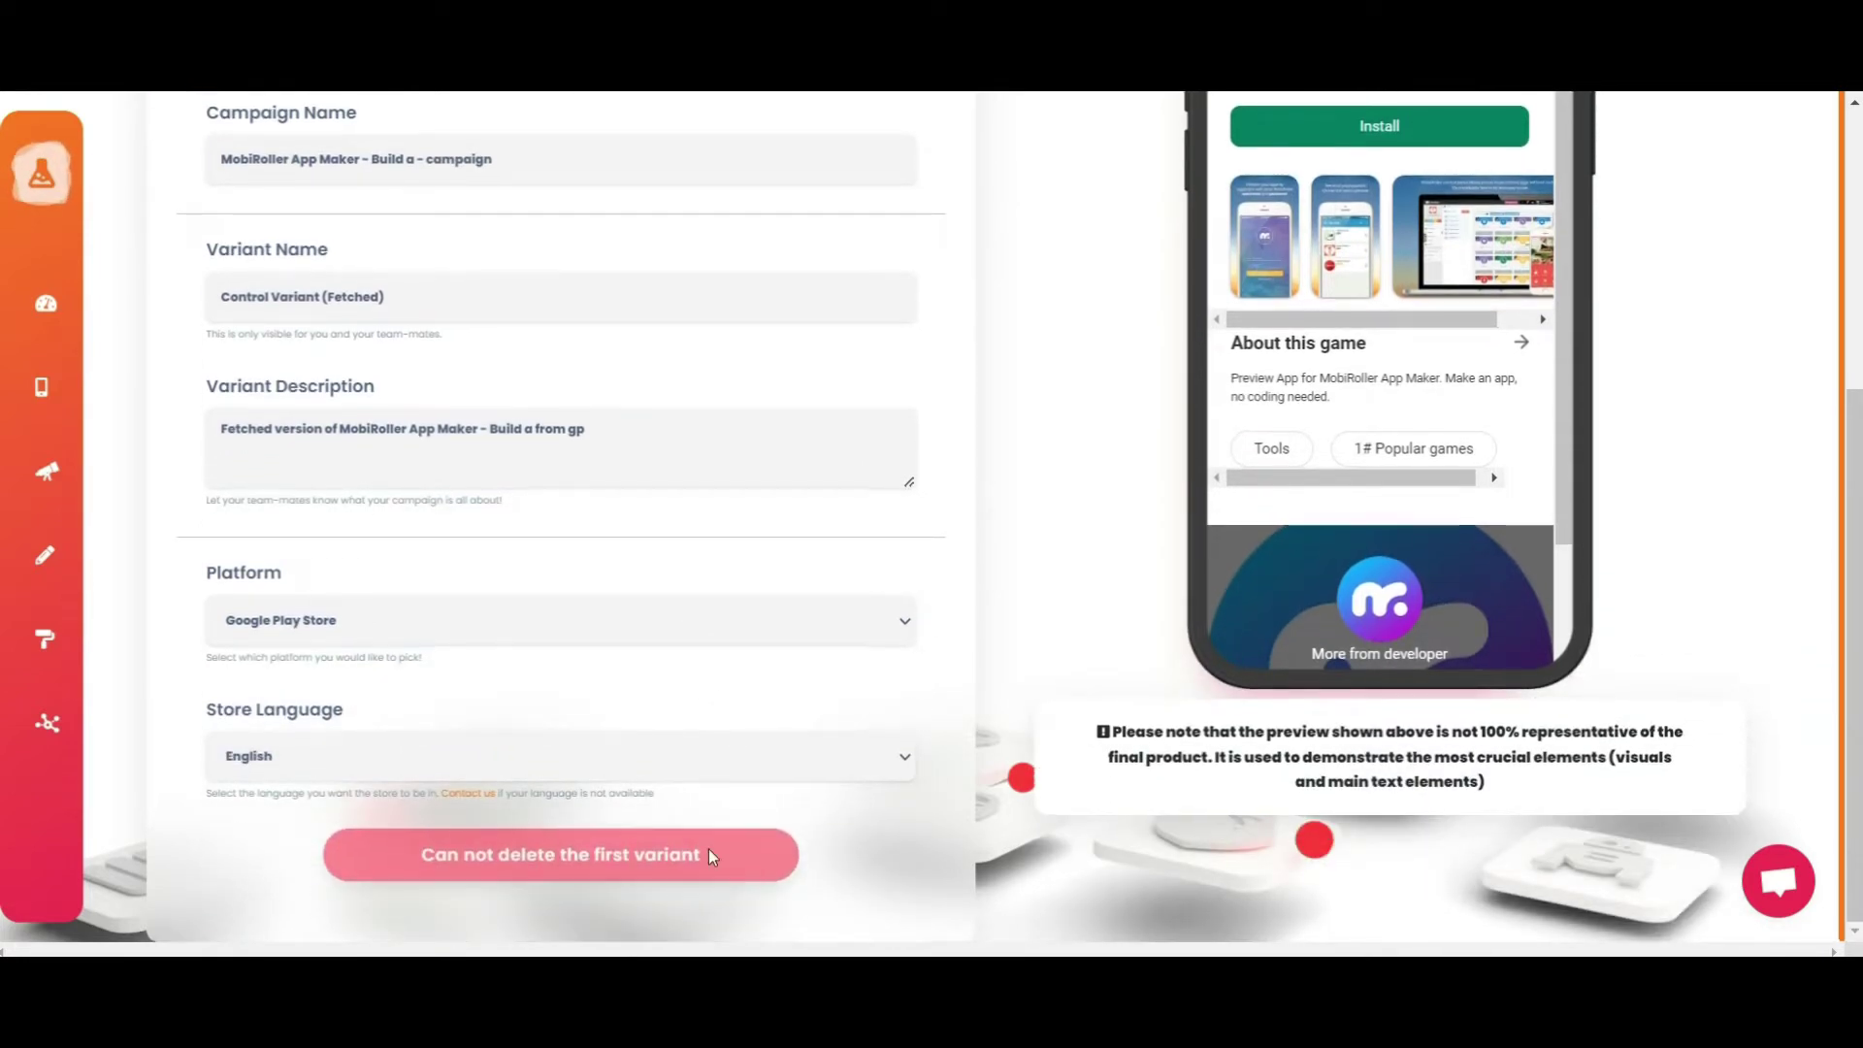
pyautogui.scroll(4, 874, 679)
pyautogui.scroll(1, 939, 626)
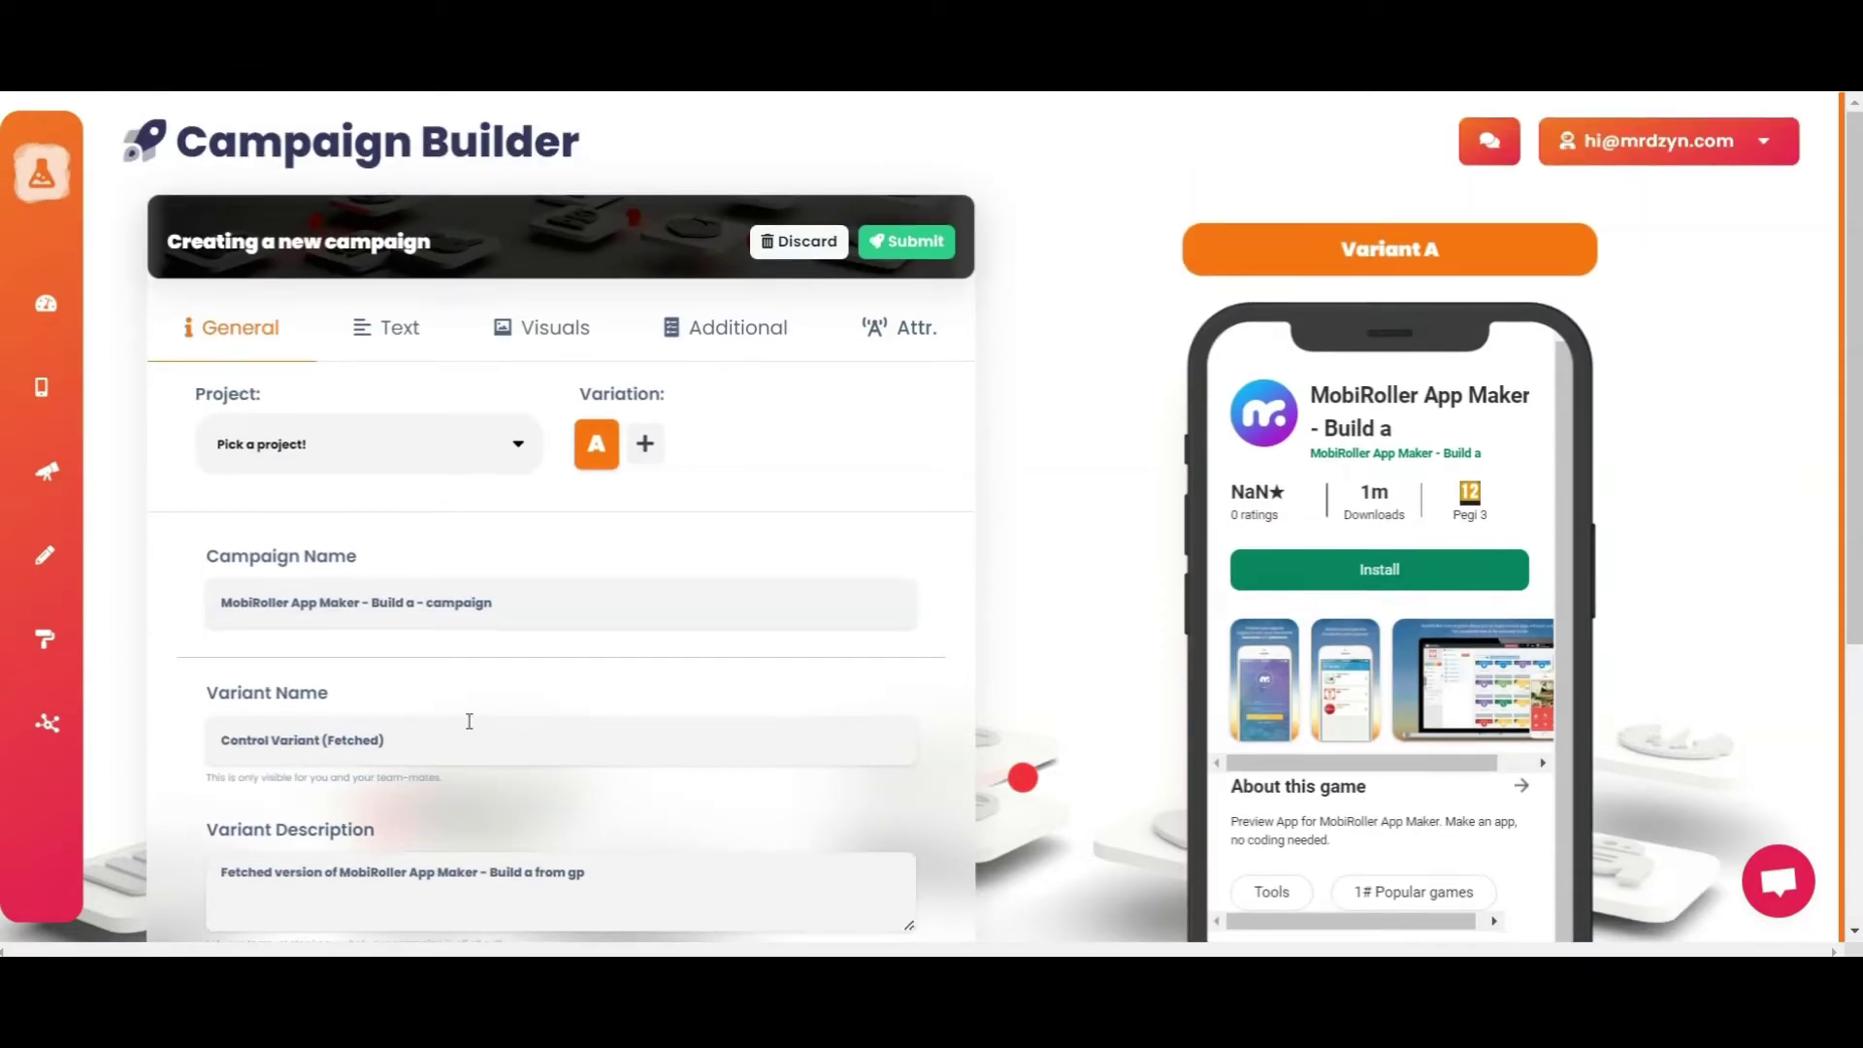
pyautogui.scroll(-5, 446, 753)
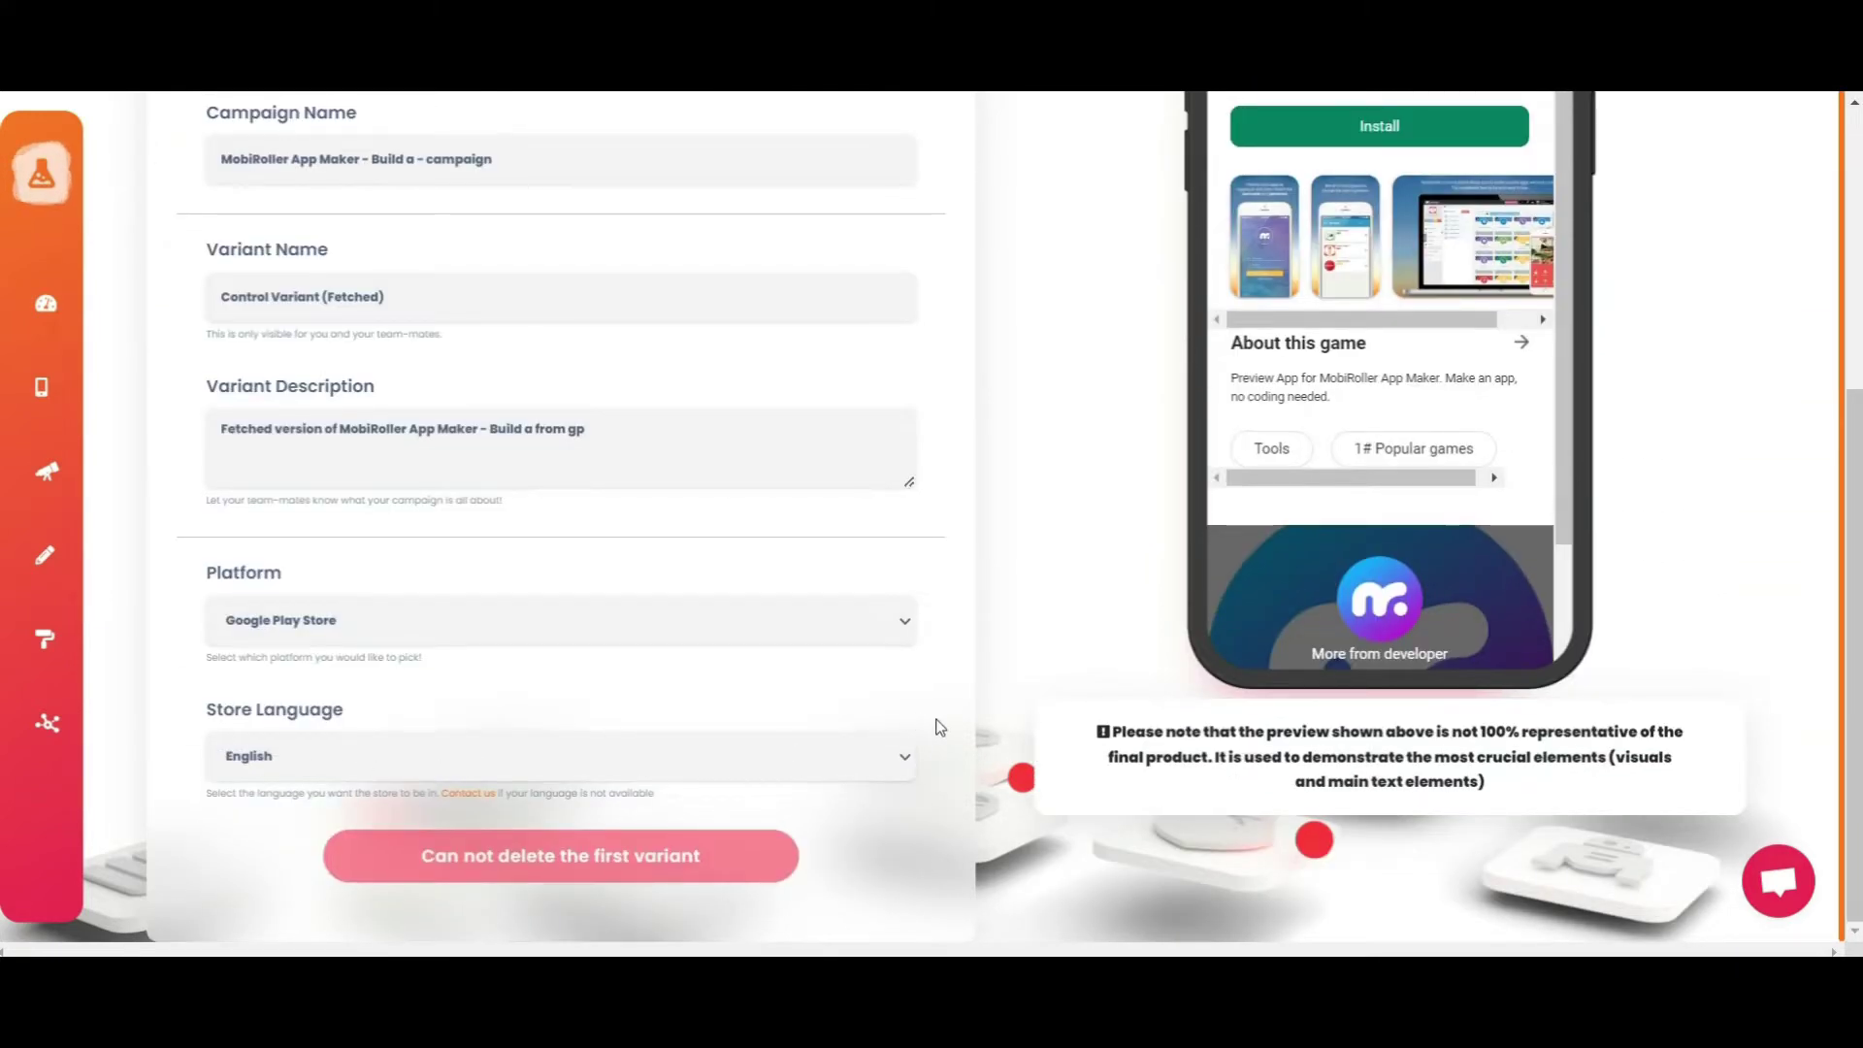
pyautogui.scroll(5, 706, 755)
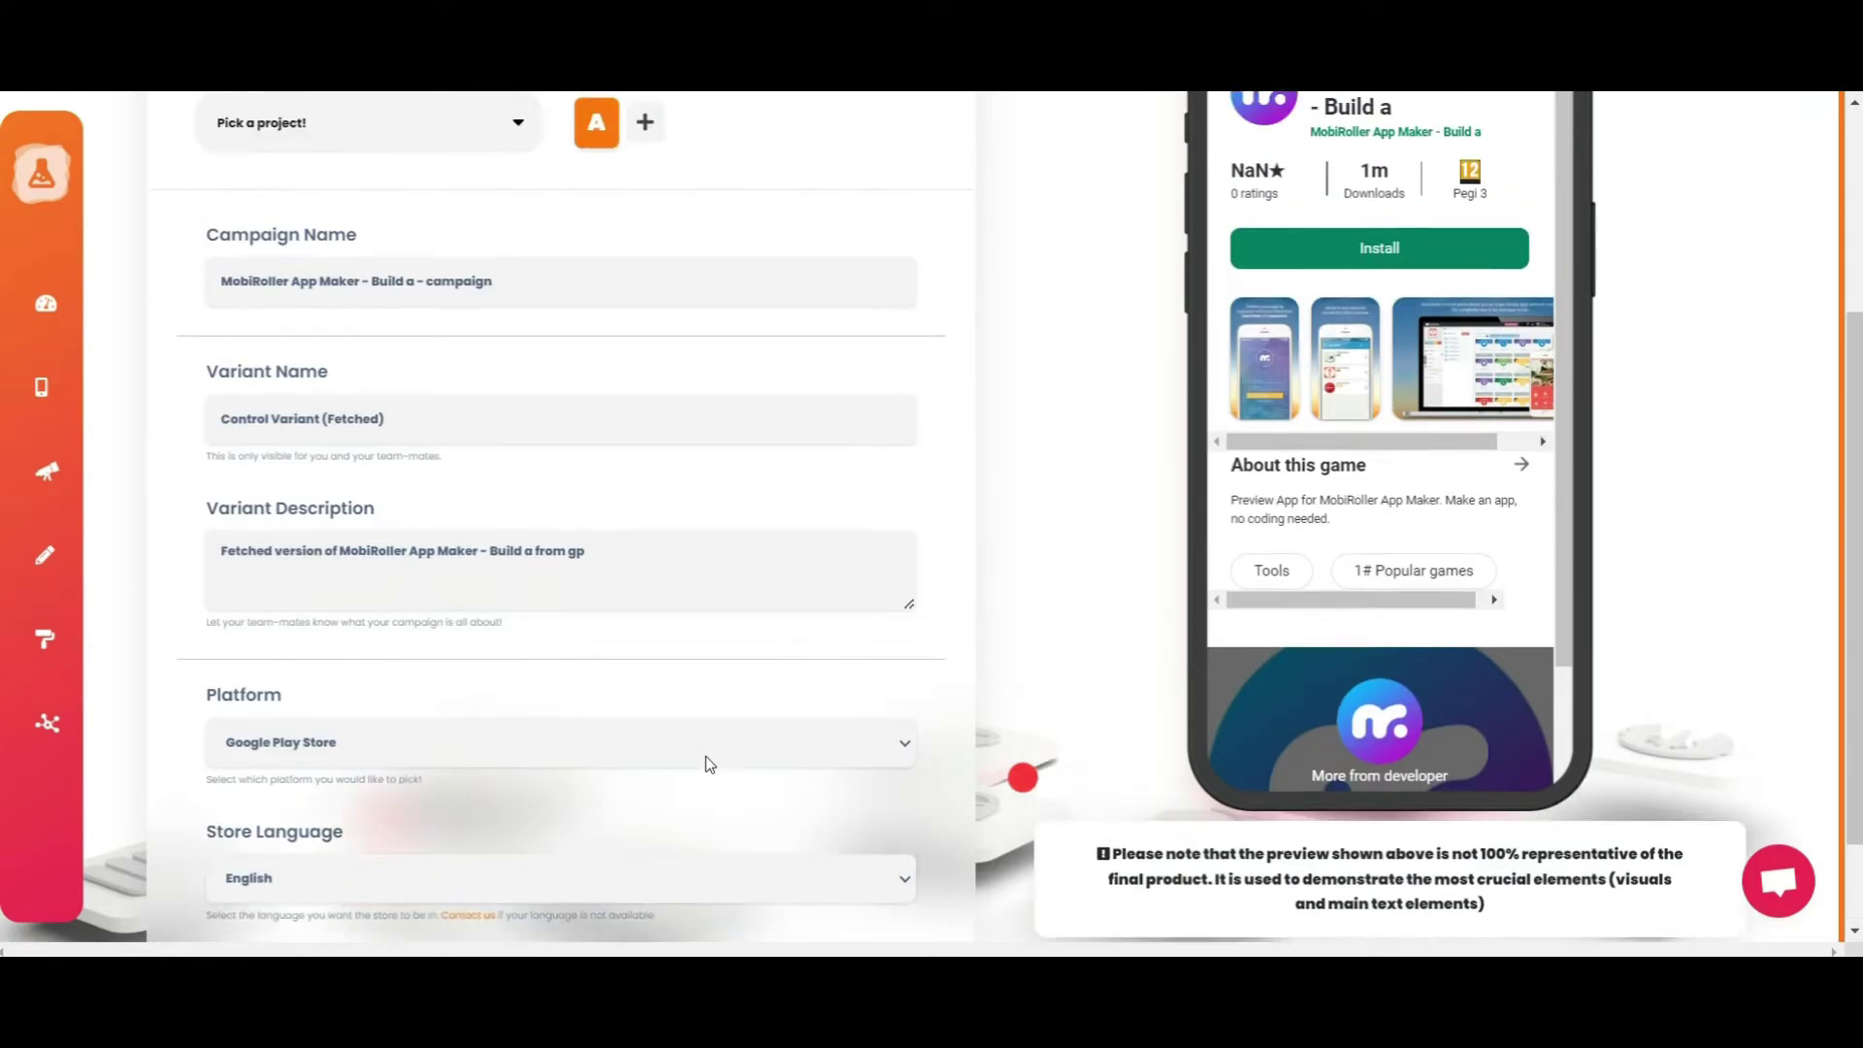
# - Review the campaign's text details, including the app title, description, category and developer
pyautogui.click(393, 338)
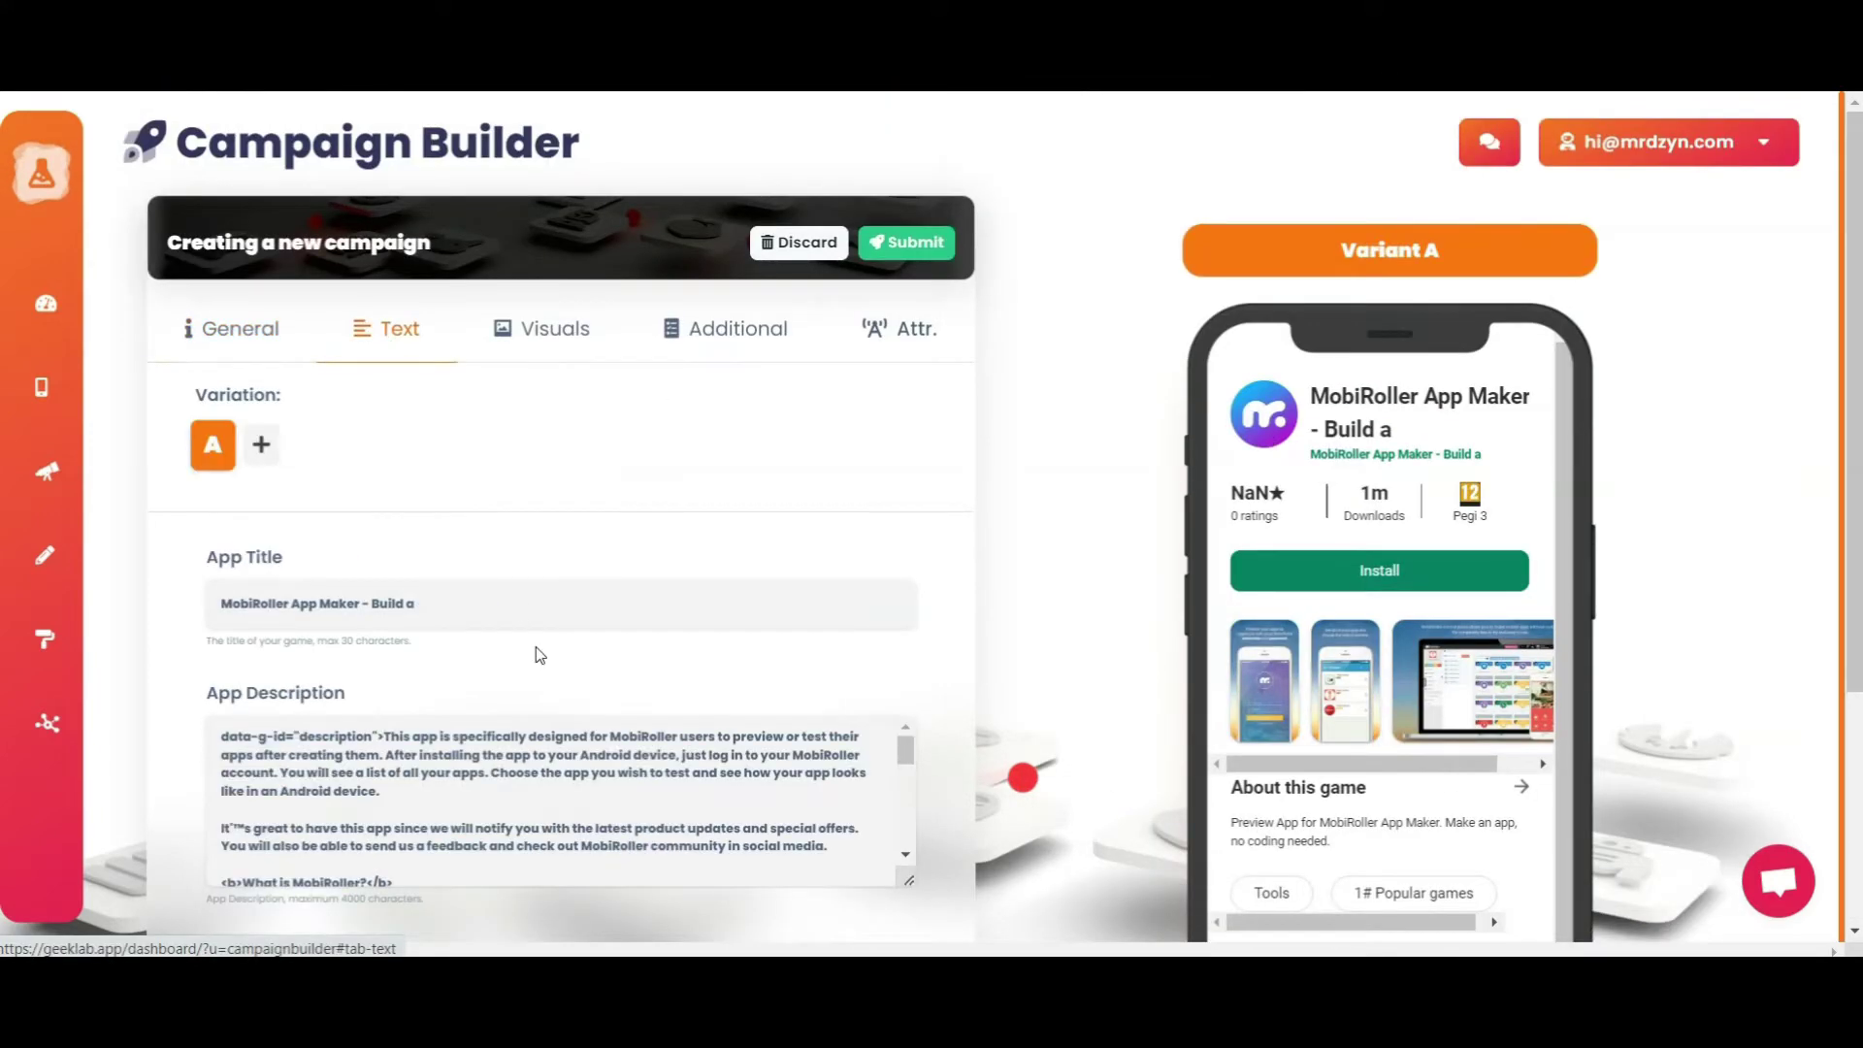
pyautogui.scroll(-1, 536, 646)
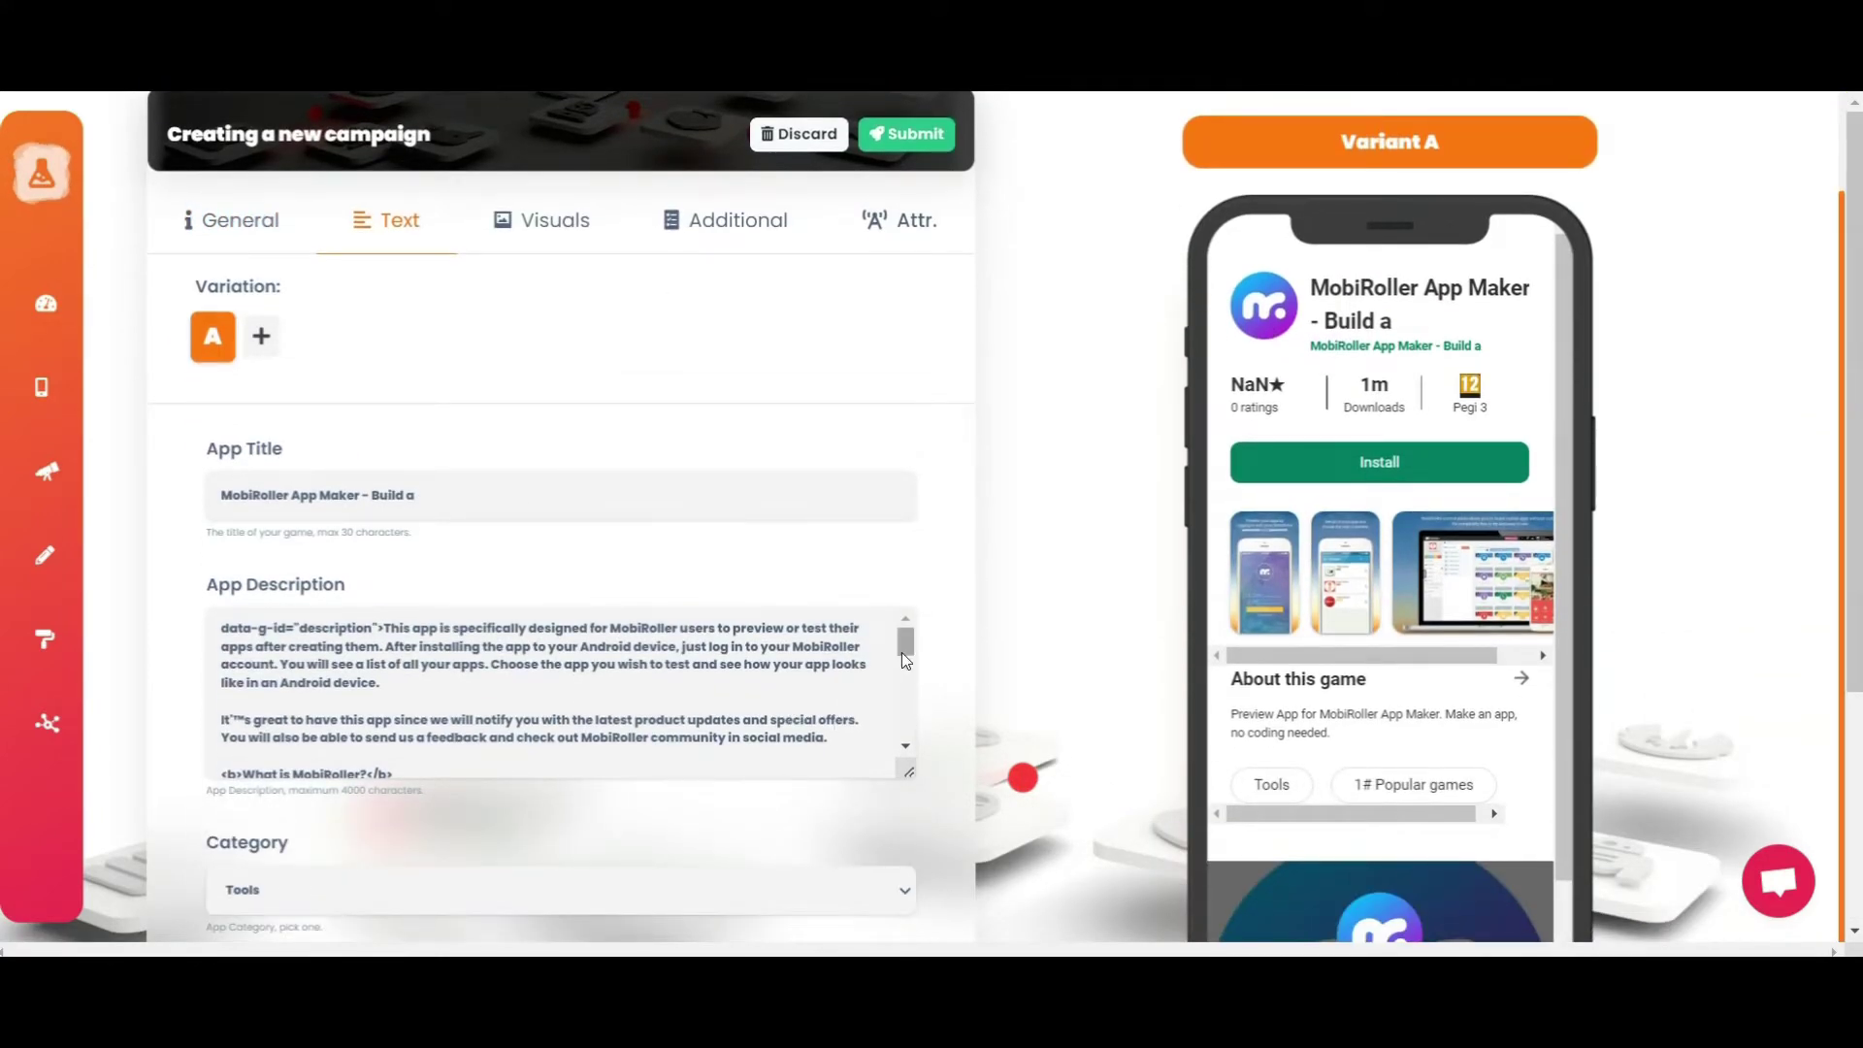
pyautogui.scroll(-2, 977, 656)
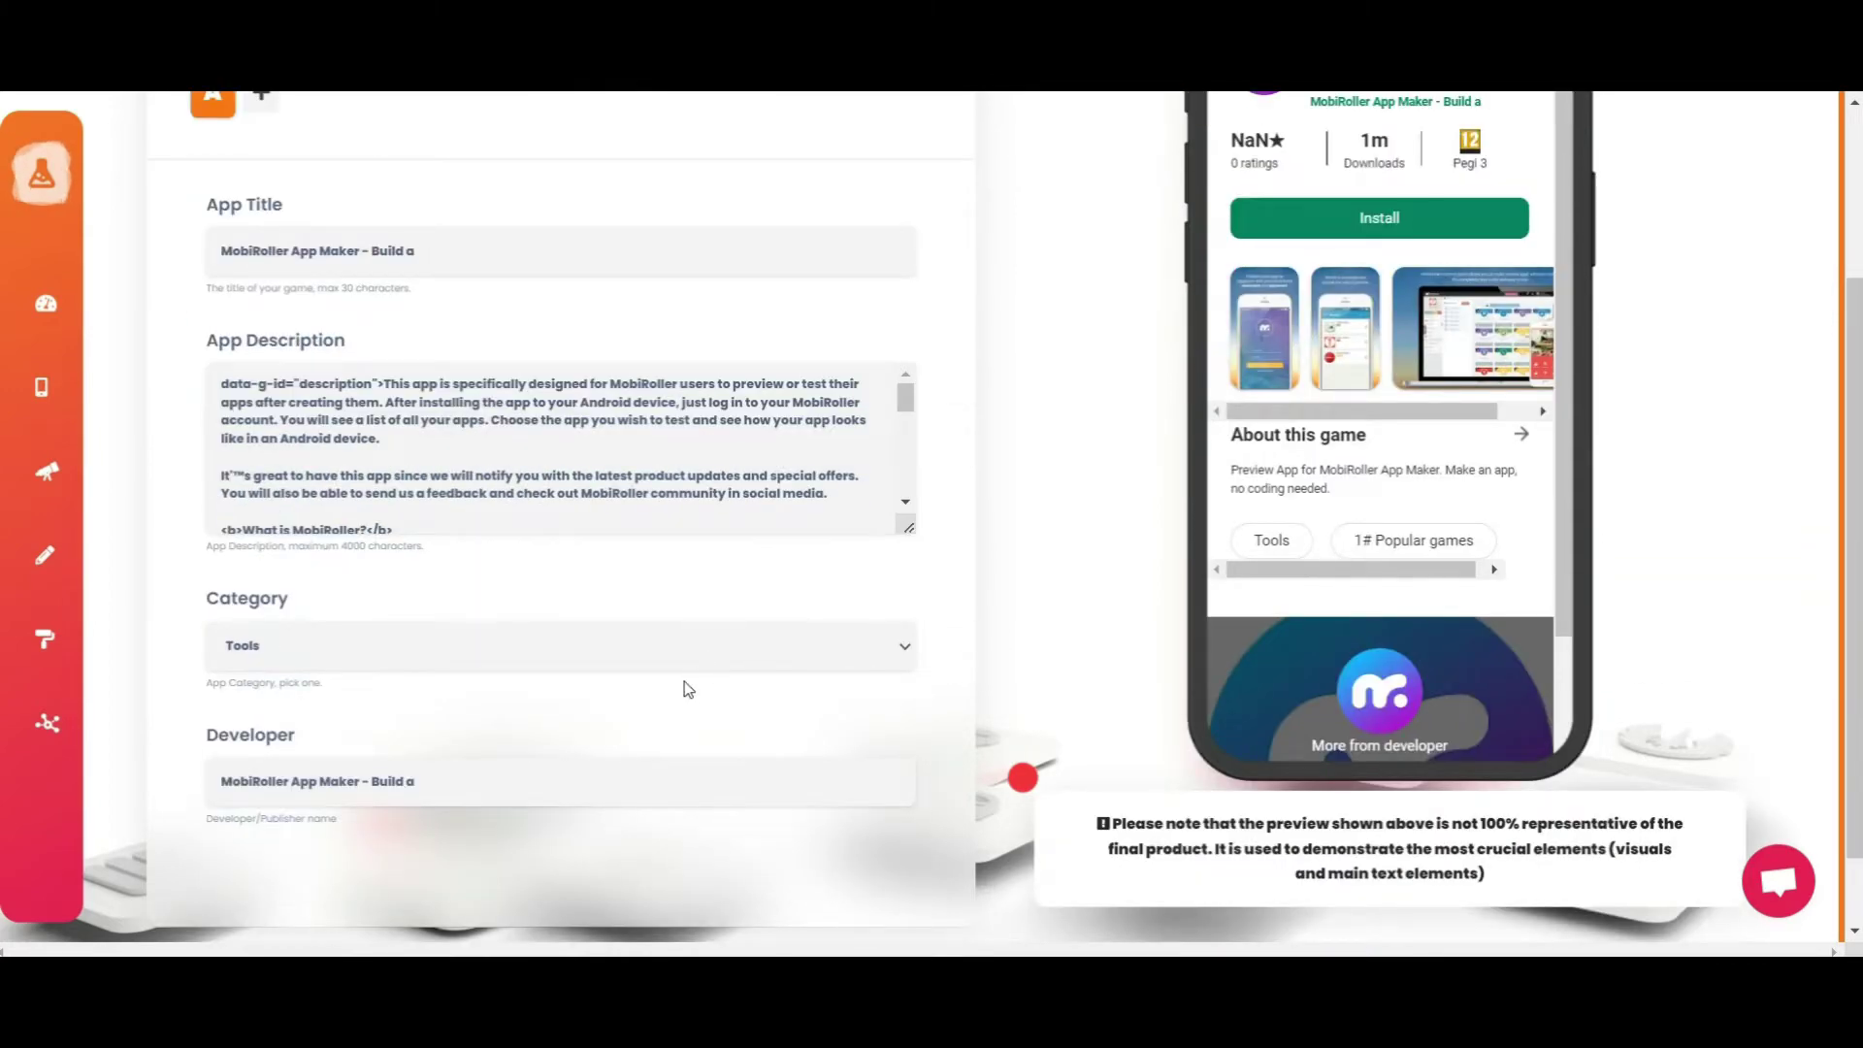
pyautogui.scroll(-1, 695, 676)
pyautogui.scroll(4, 680, 699)
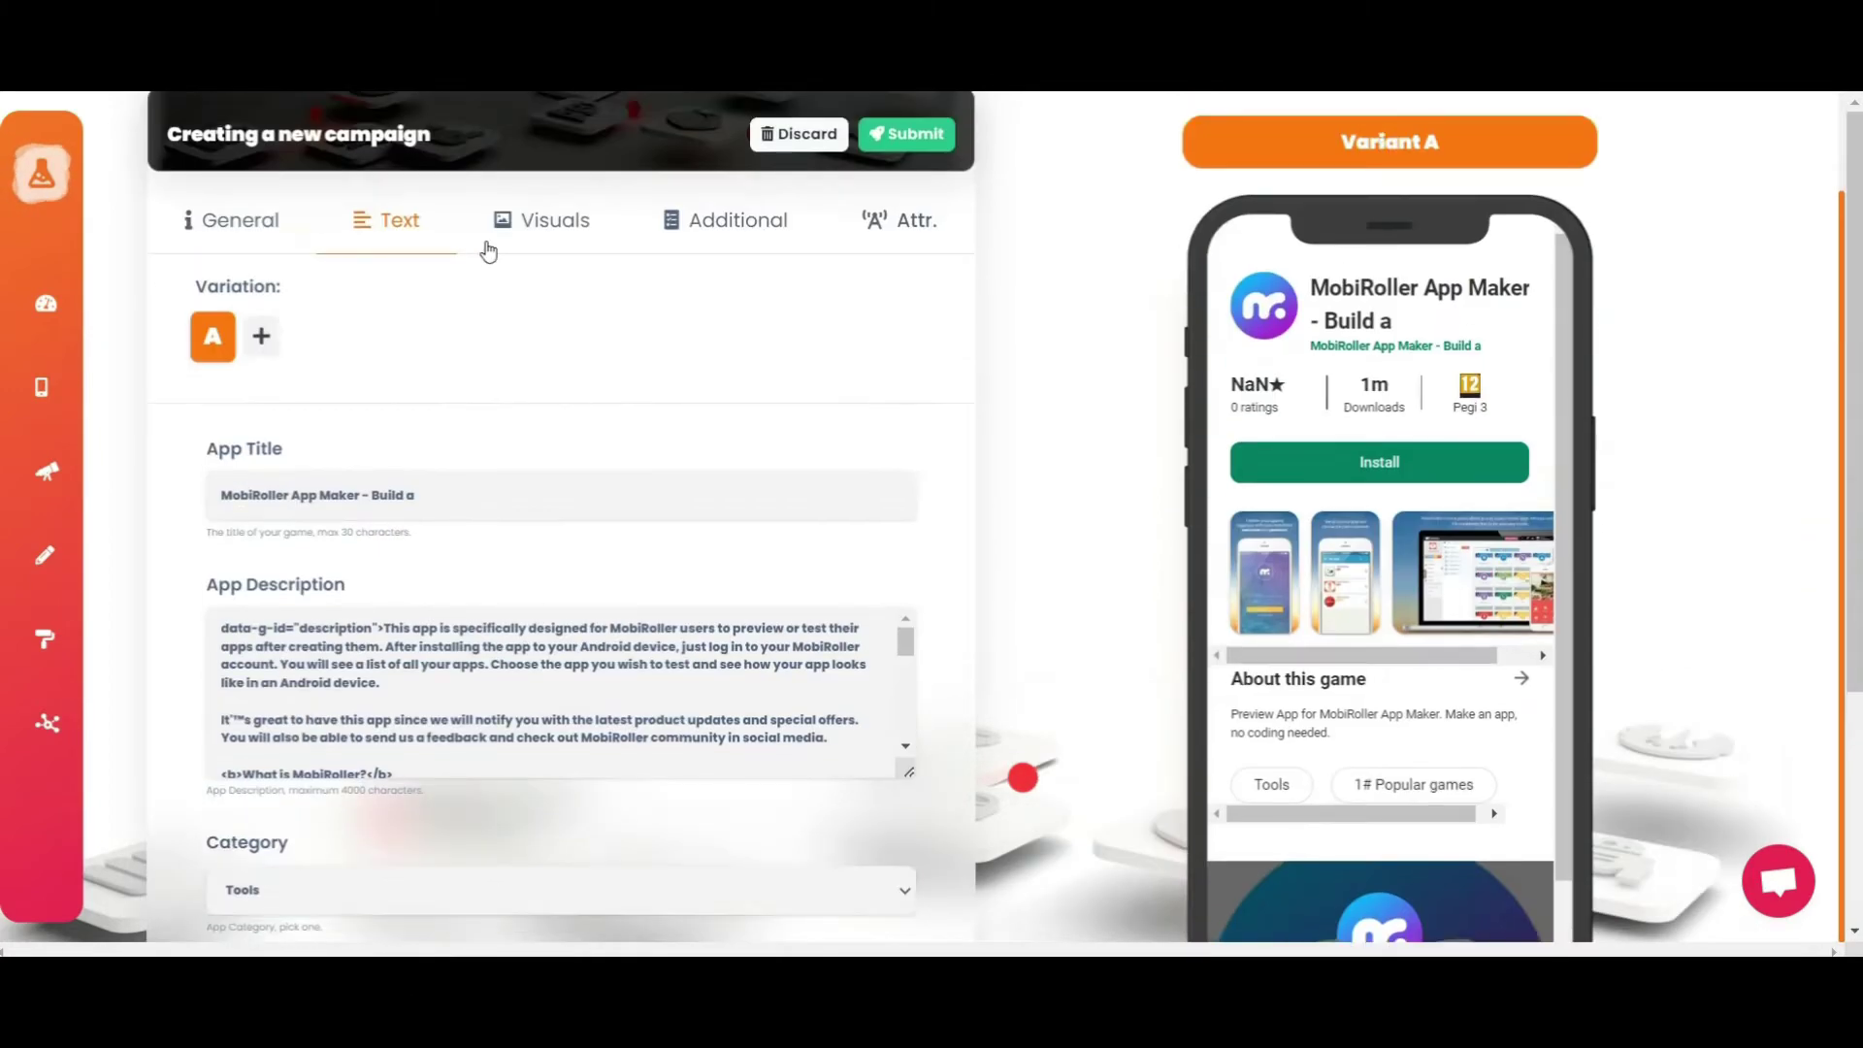
# - Review the campaign's visuals, including the app icon, screenshots and preview video upload area
pyautogui.click(549, 245)
pyautogui.scroll(-4, 794, 740)
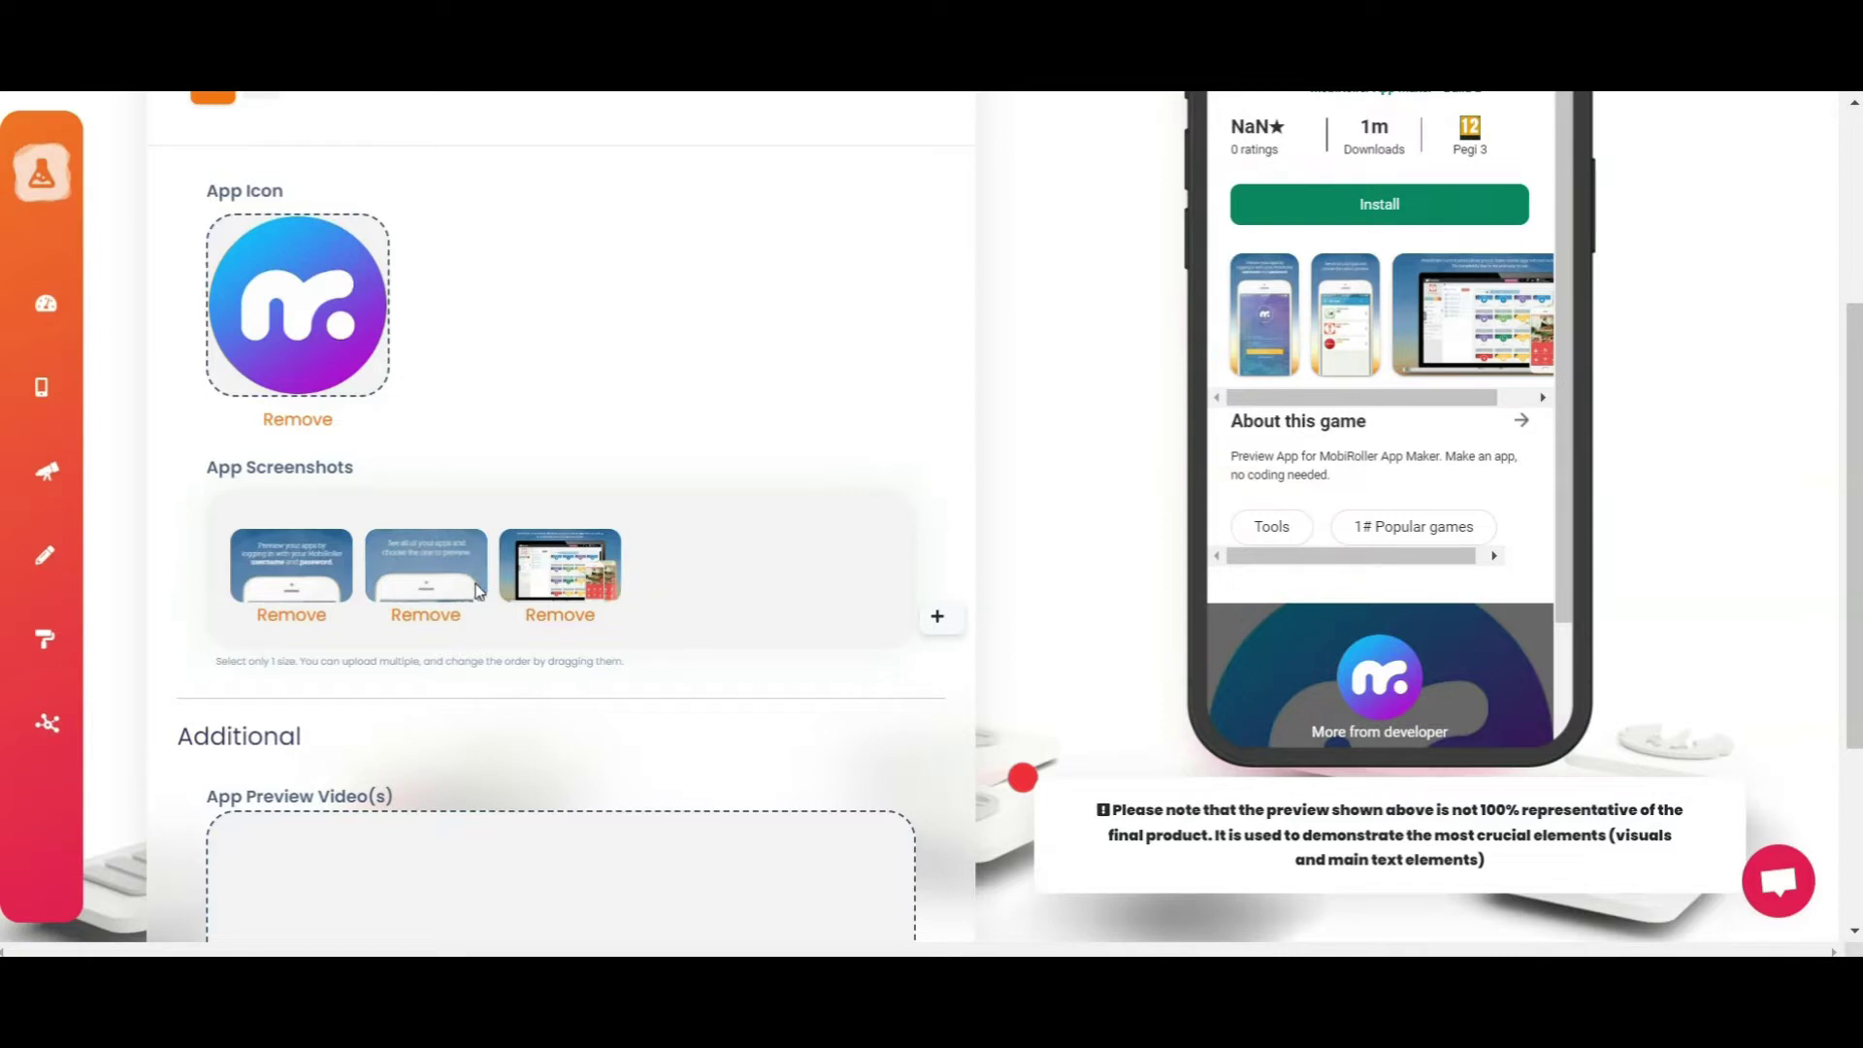
pyautogui.scroll(-1, 529, 730)
pyautogui.scroll(-3, 529, 729)
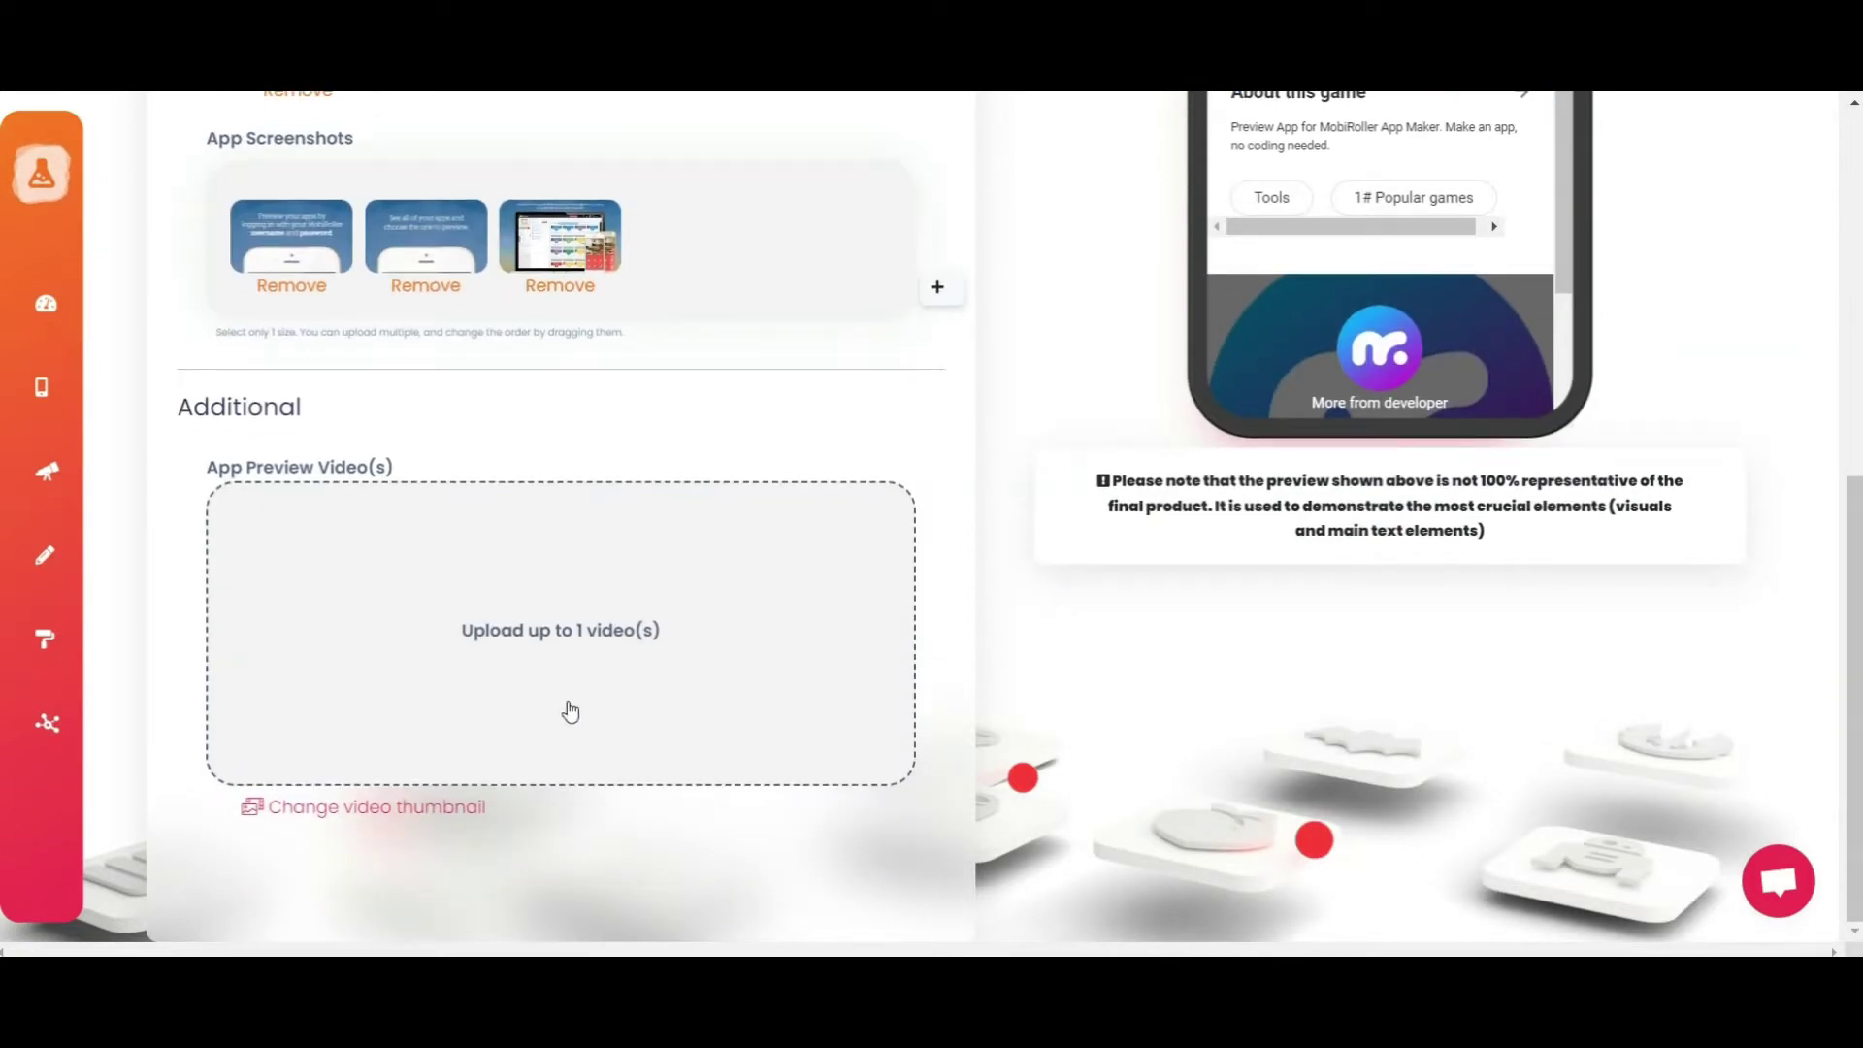
# - Compare the campaign's icon, screenshots and preview video area with the Variant A phone preview
pyautogui.scroll(7, 886, 715)
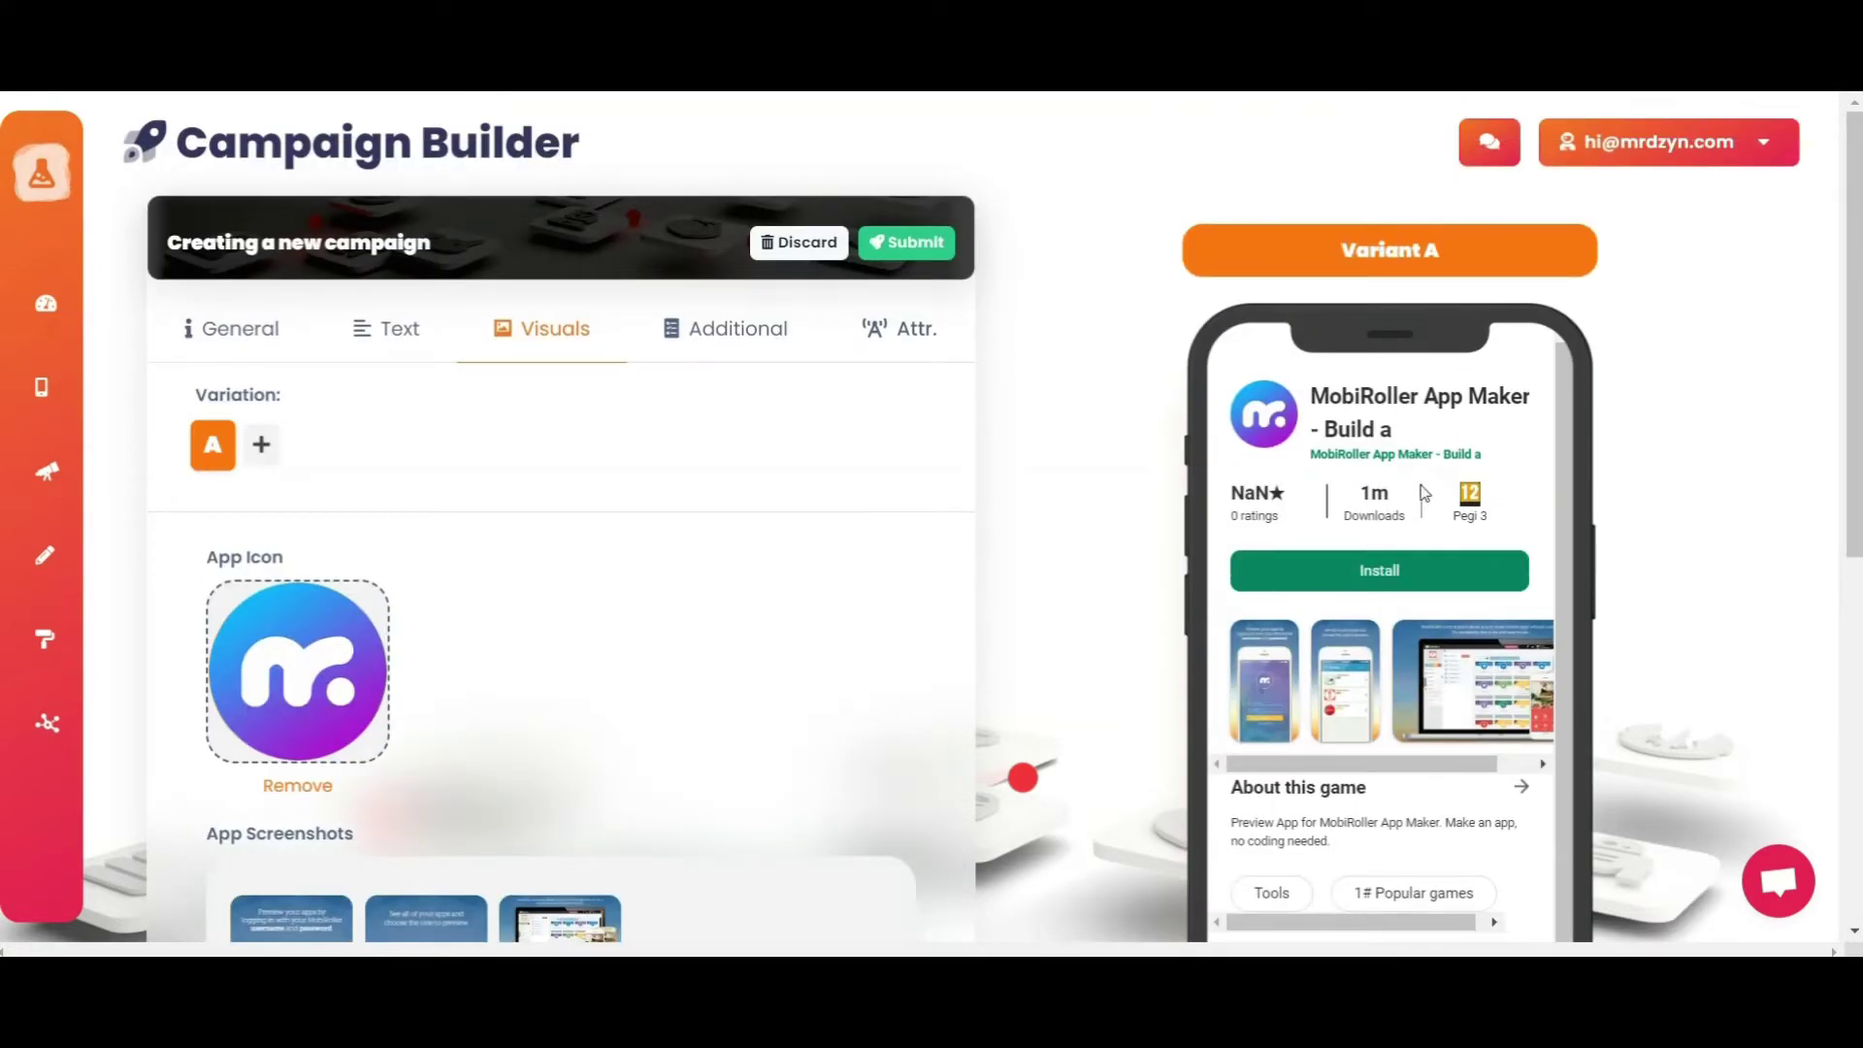
pyautogui.scroll(-7, 882, 666)
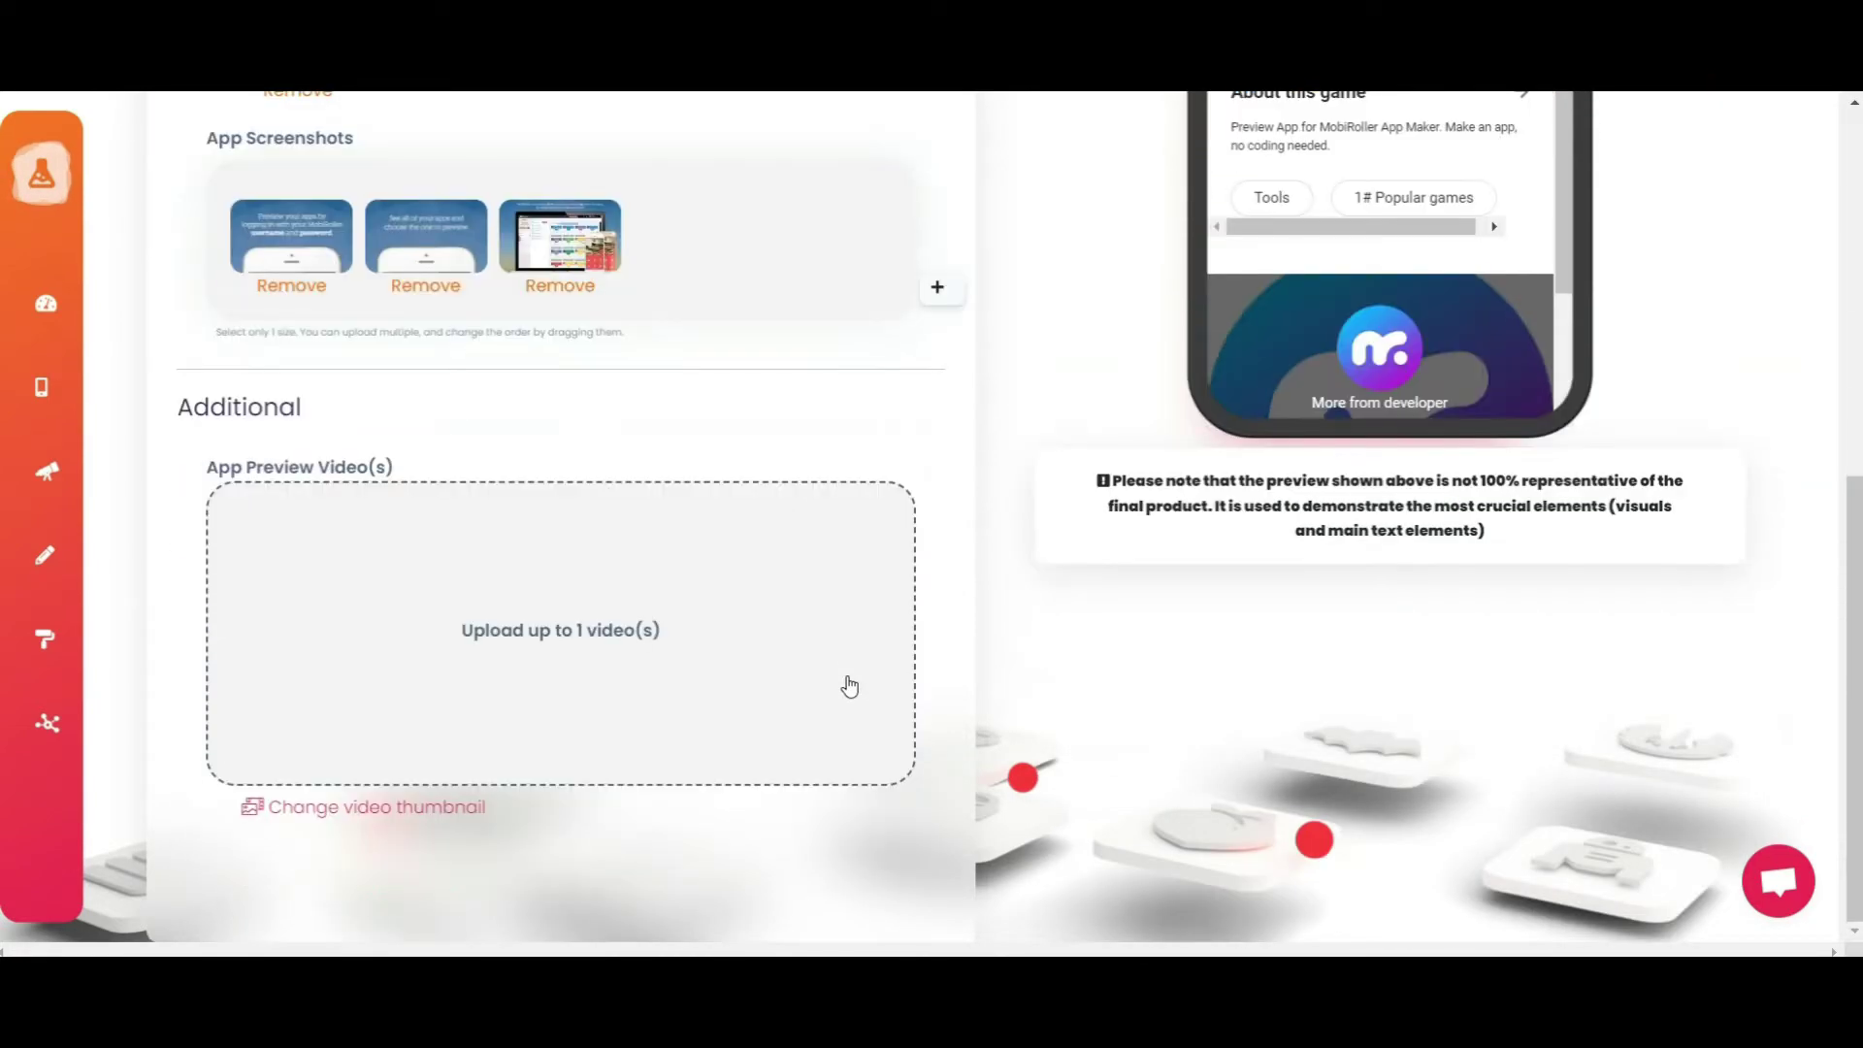
pyautogui.scroll(4, 846, 686)
pyautogui.scroll(3, 850, 686)
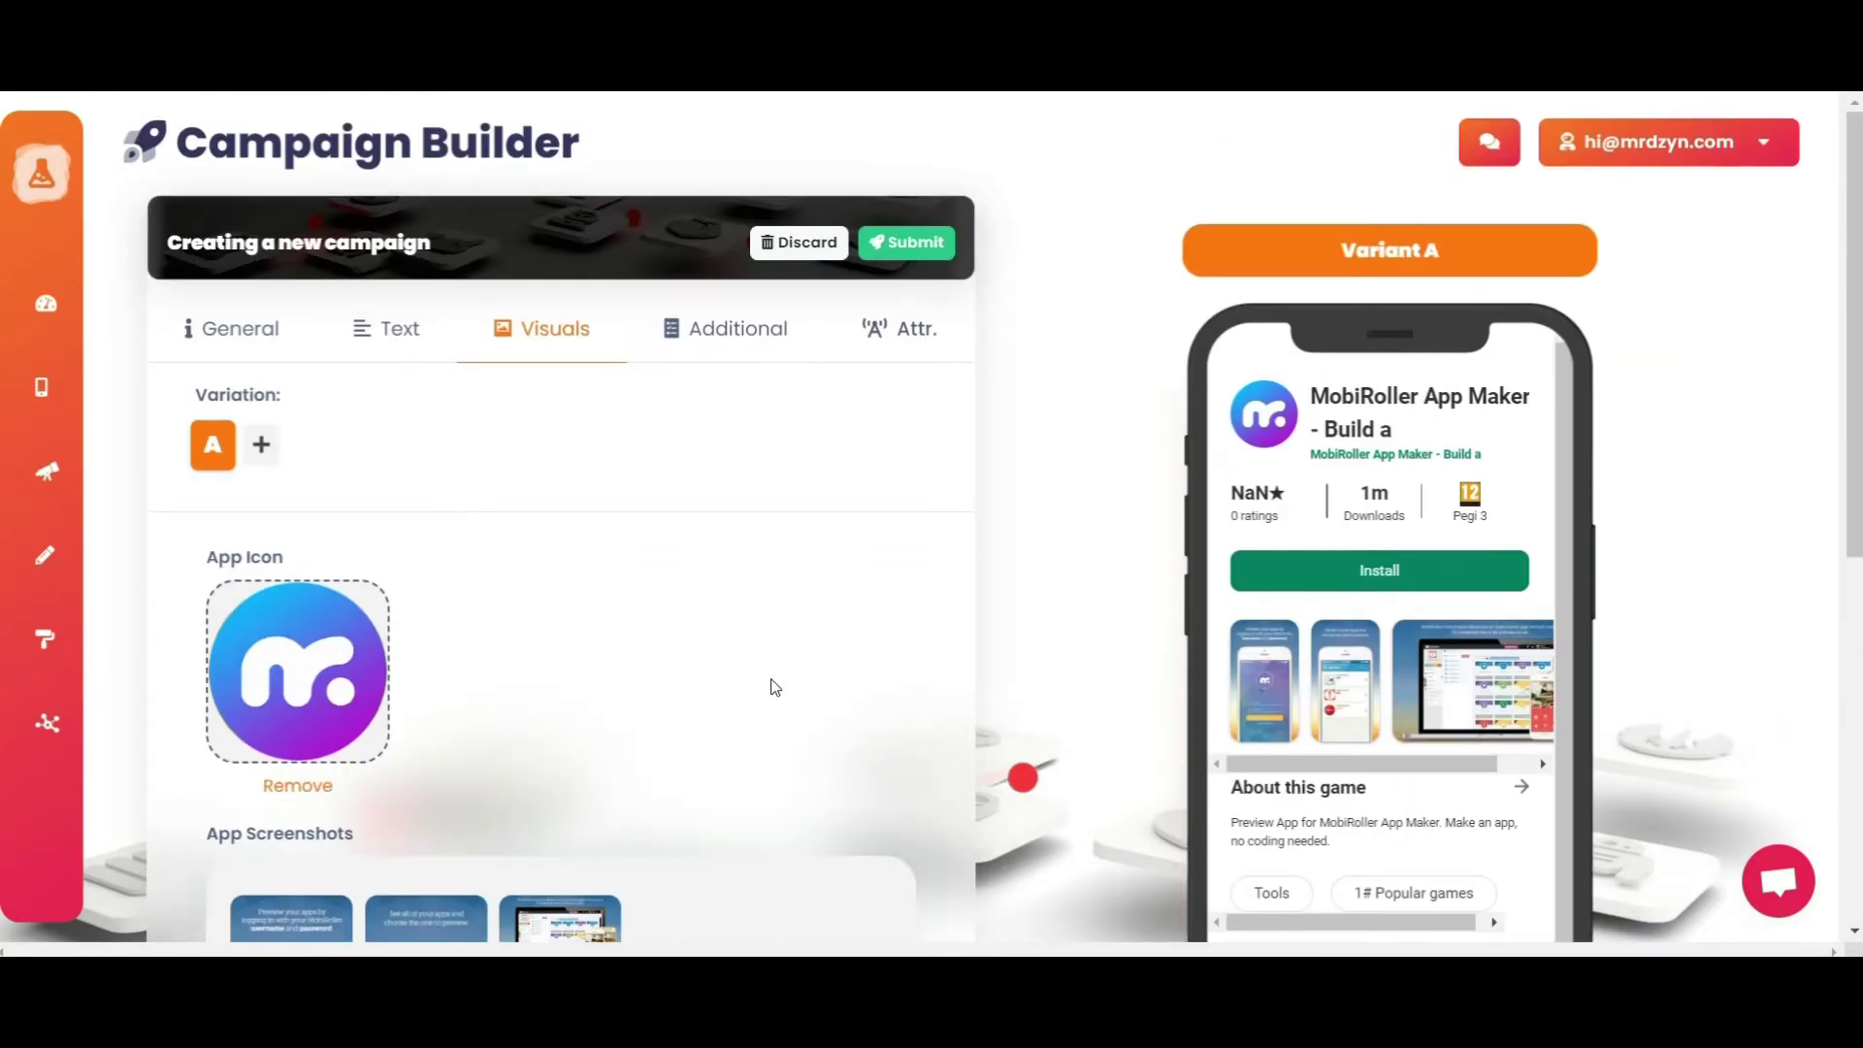
pyautogui.scroll(-5, 770, 686)
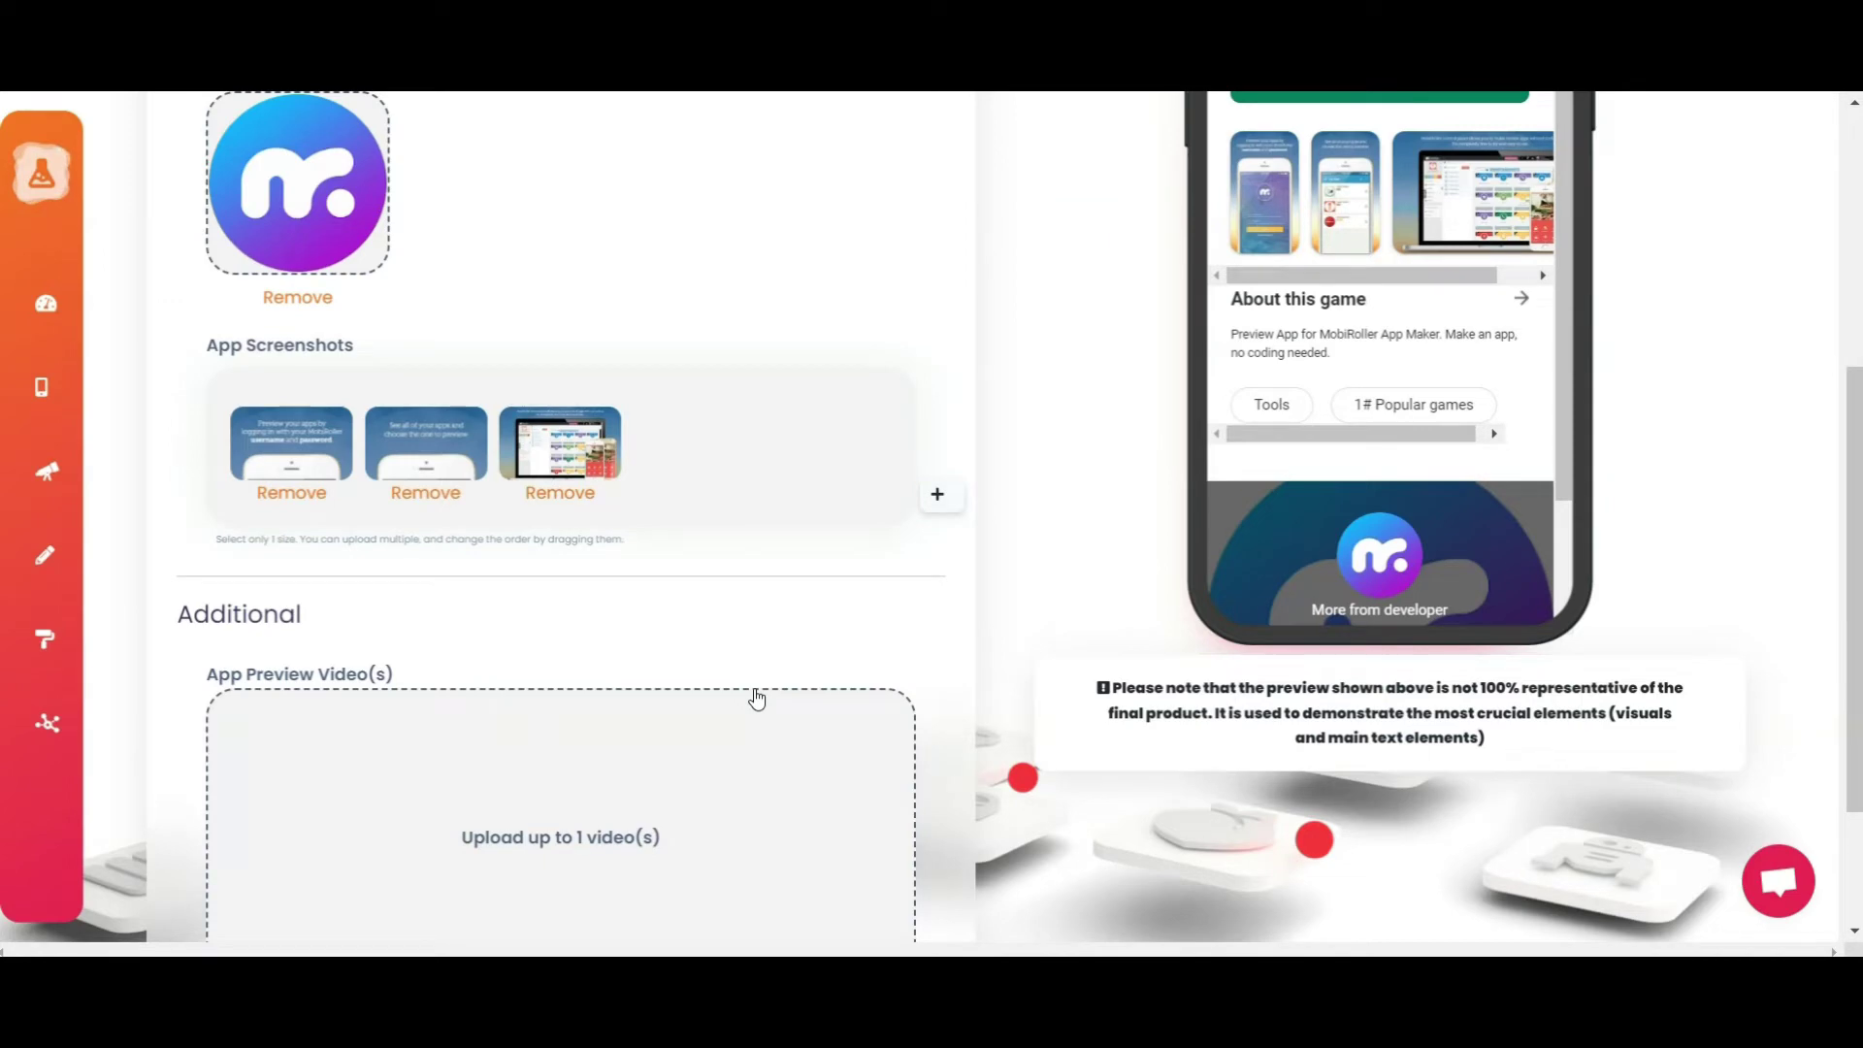
pyautogui.scroll(-1, 757, 699)
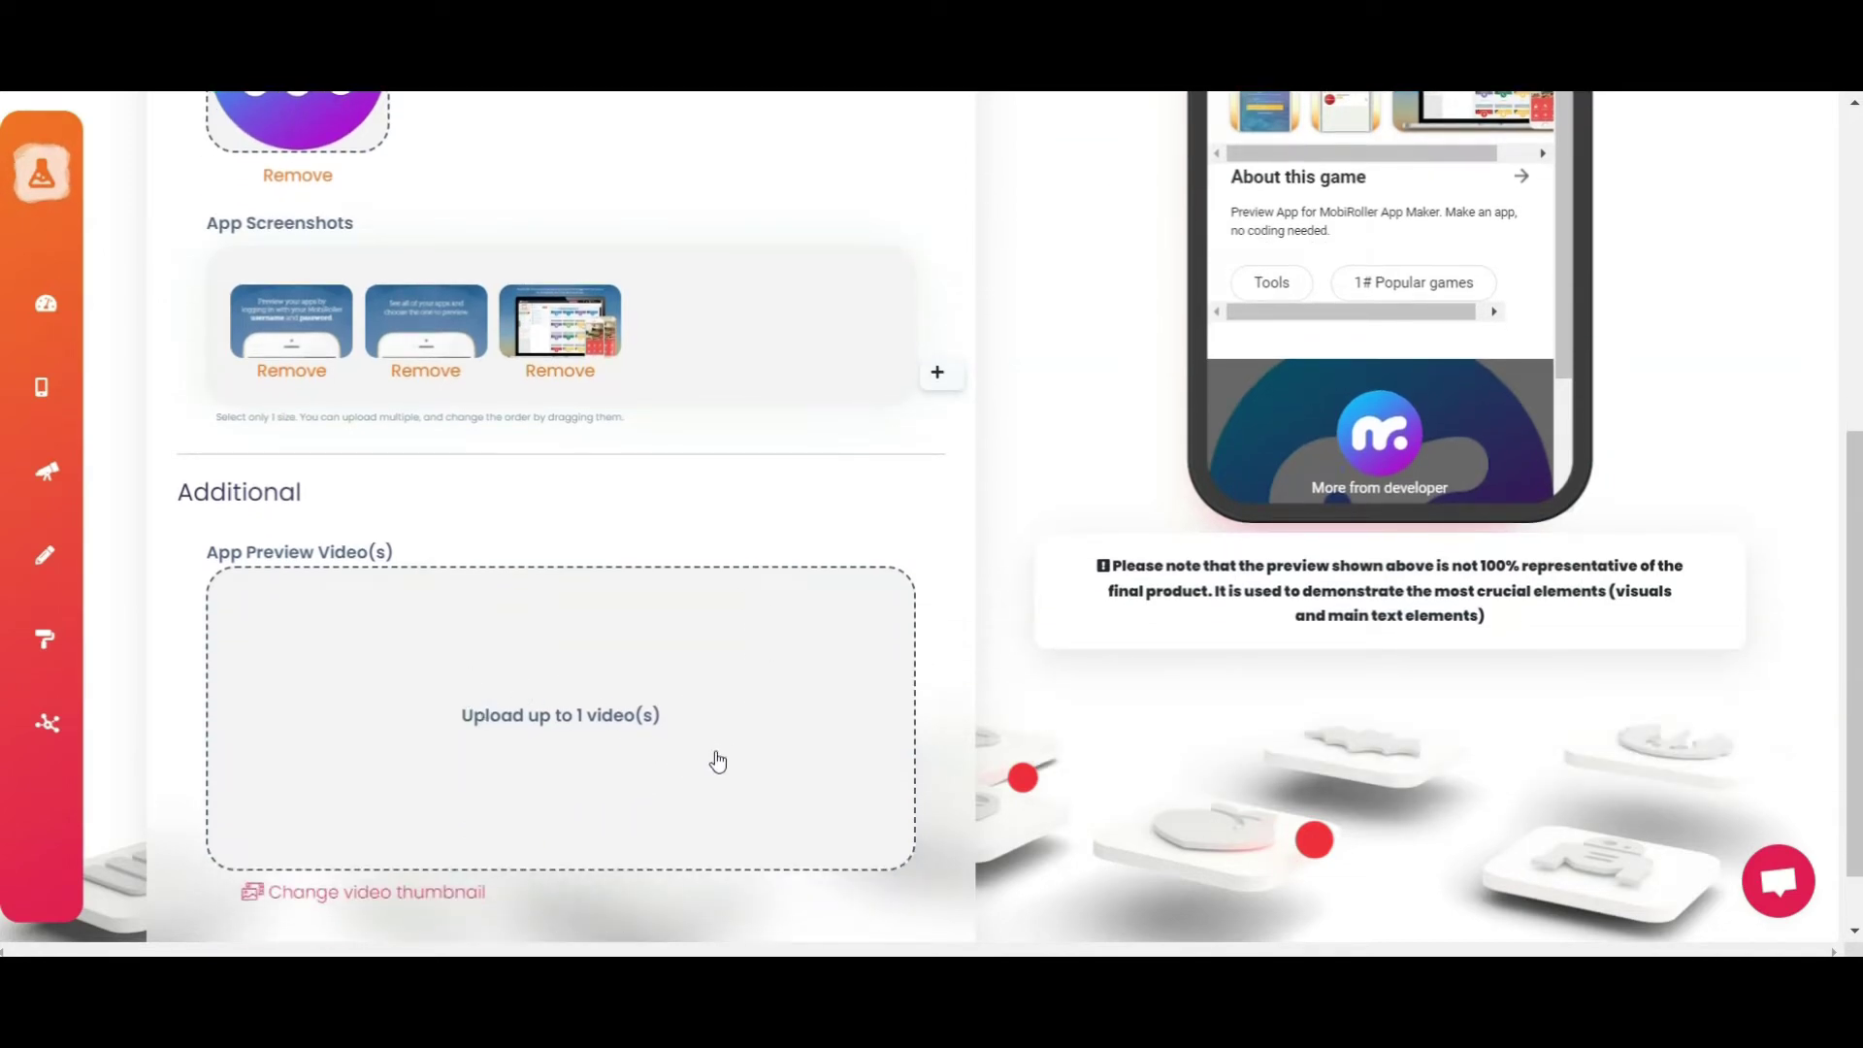
pyautogui.scroll(6, 738, 738)
# - Review the campaign's additional details, including promotional text, what's new text, age rating, position, submission date and version number
pyautogui.click(719, 335)
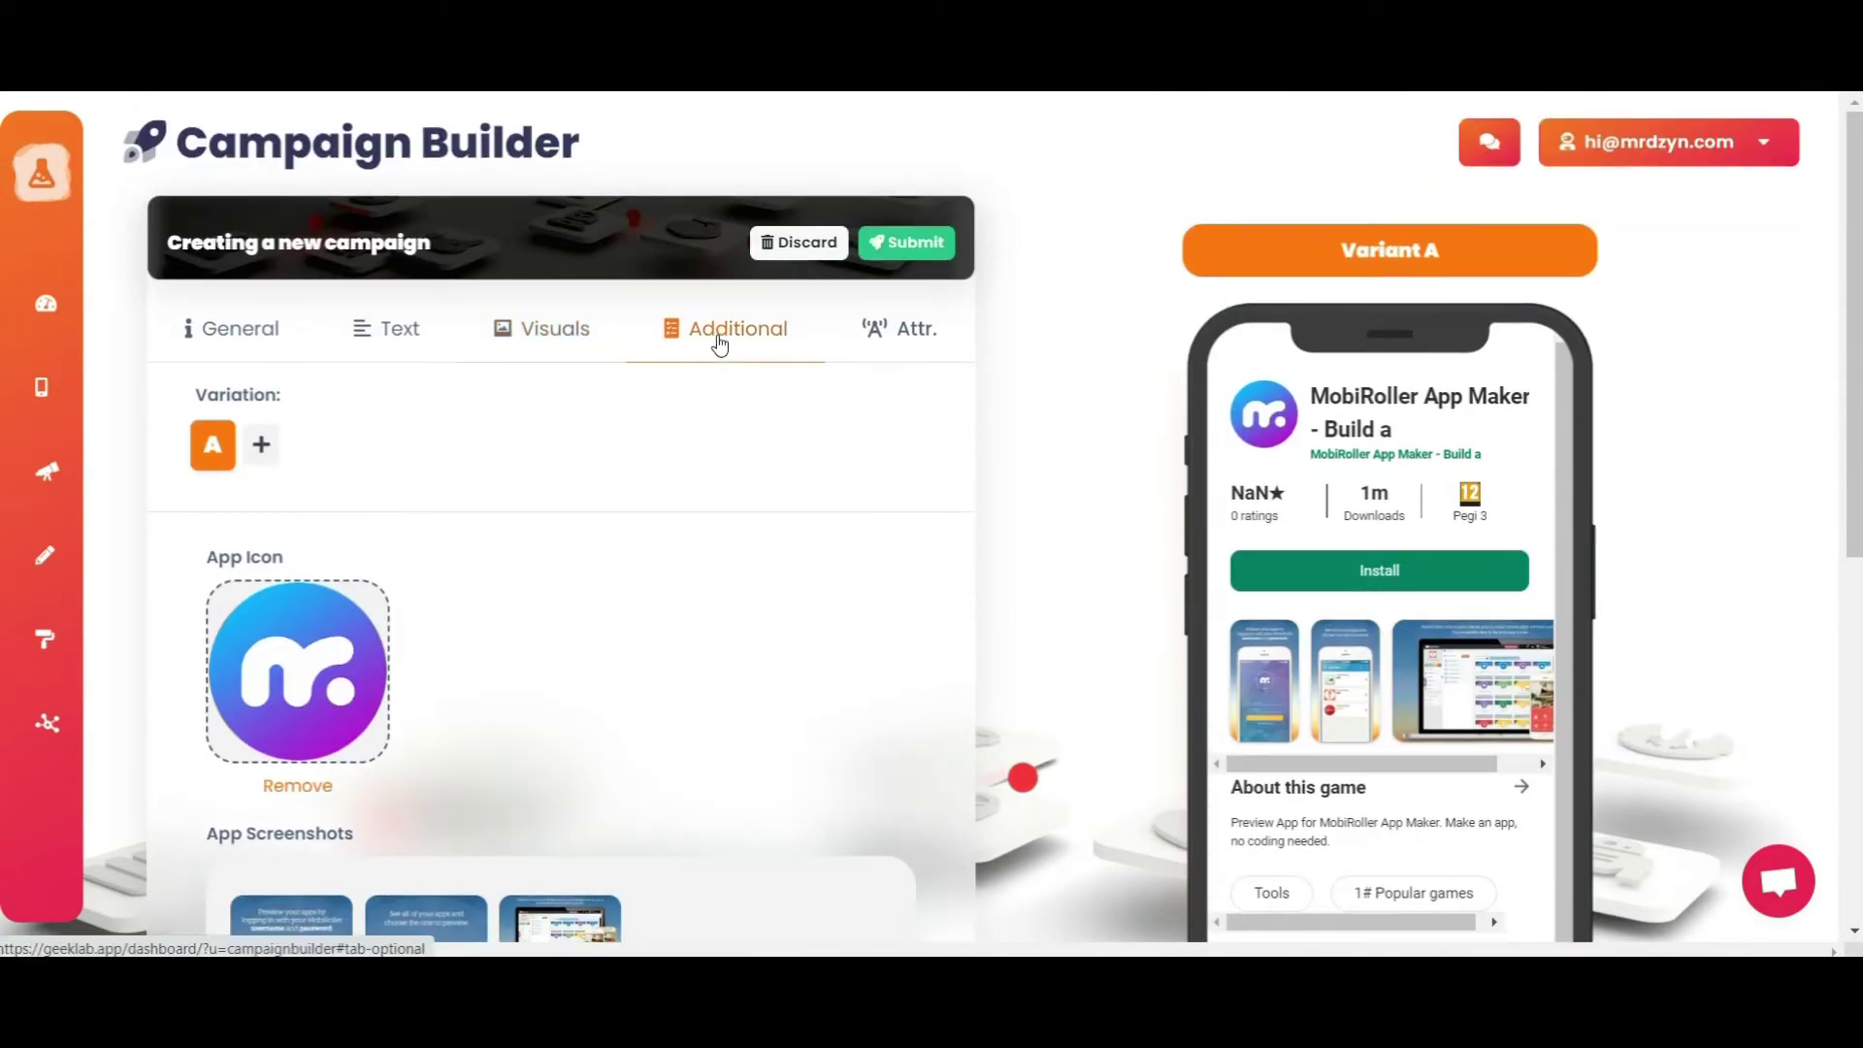
pyautogui.scroll(-2, 707, 648)
pyautogui.click(704, 364)
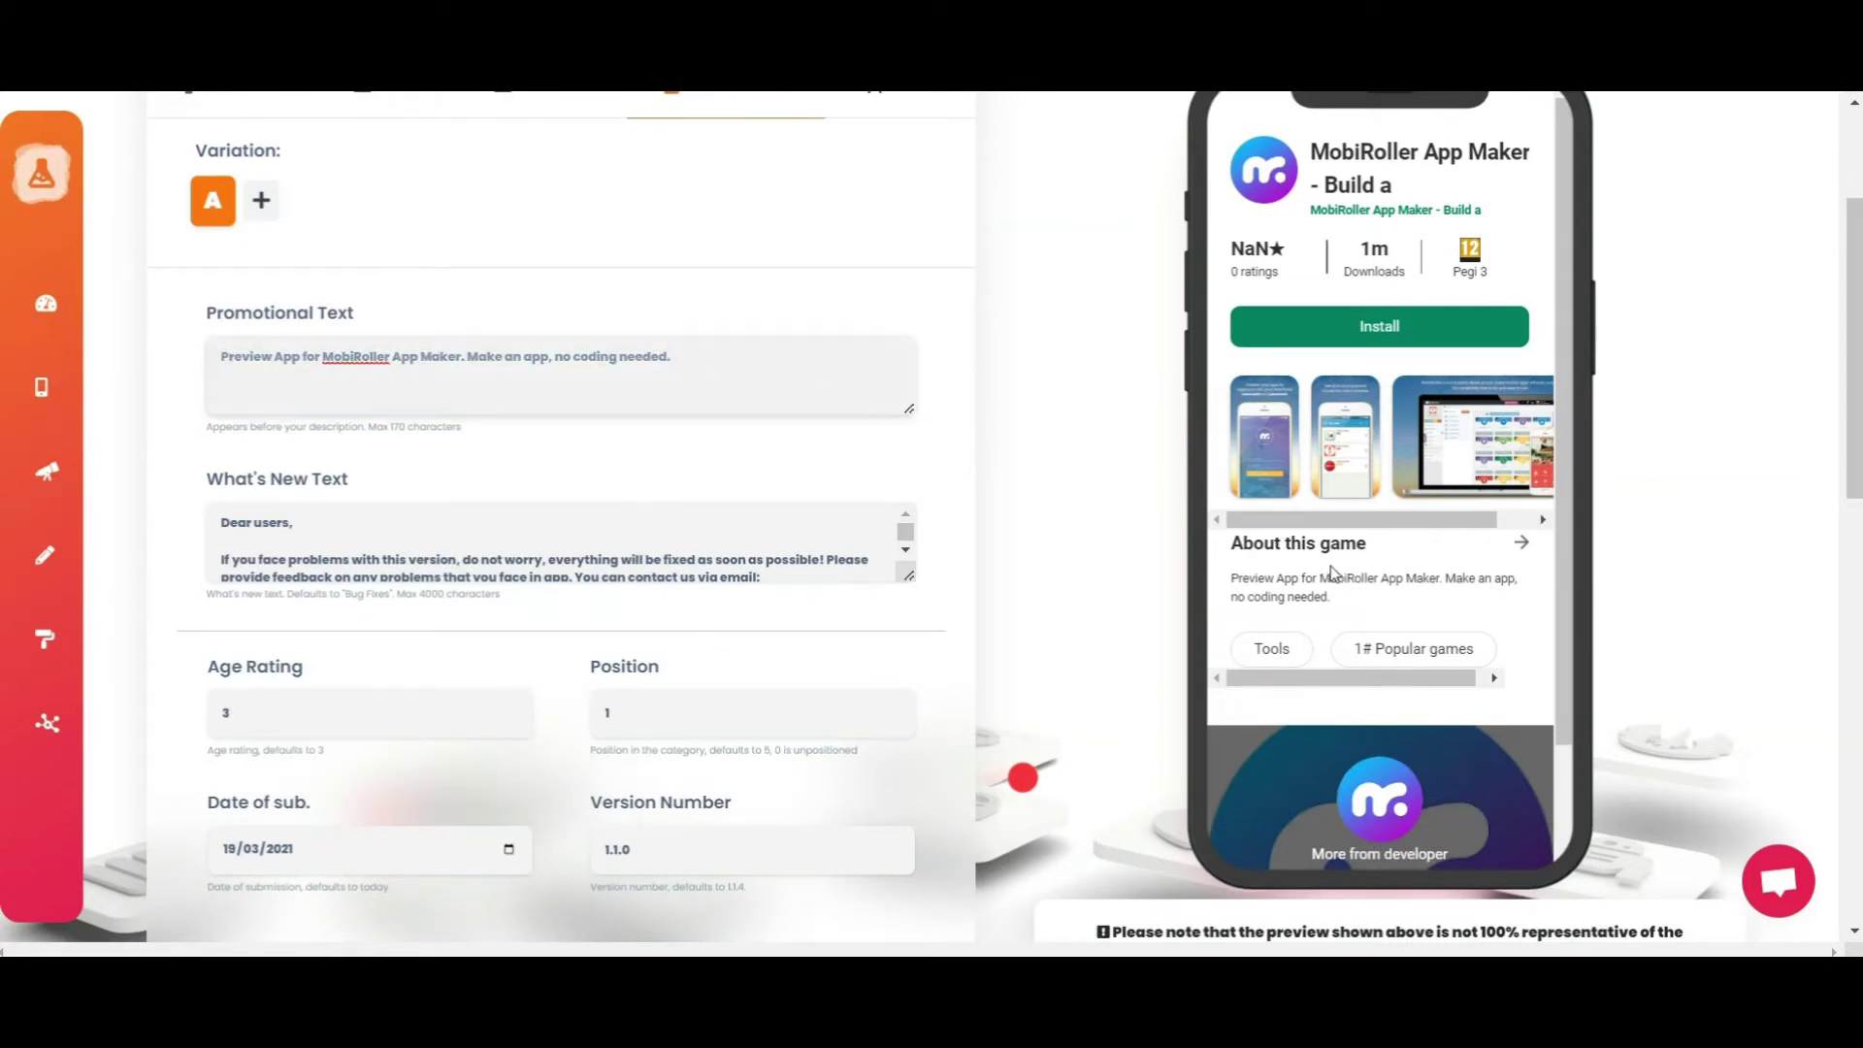
pyautogui.scroll(-4, 824, 603)
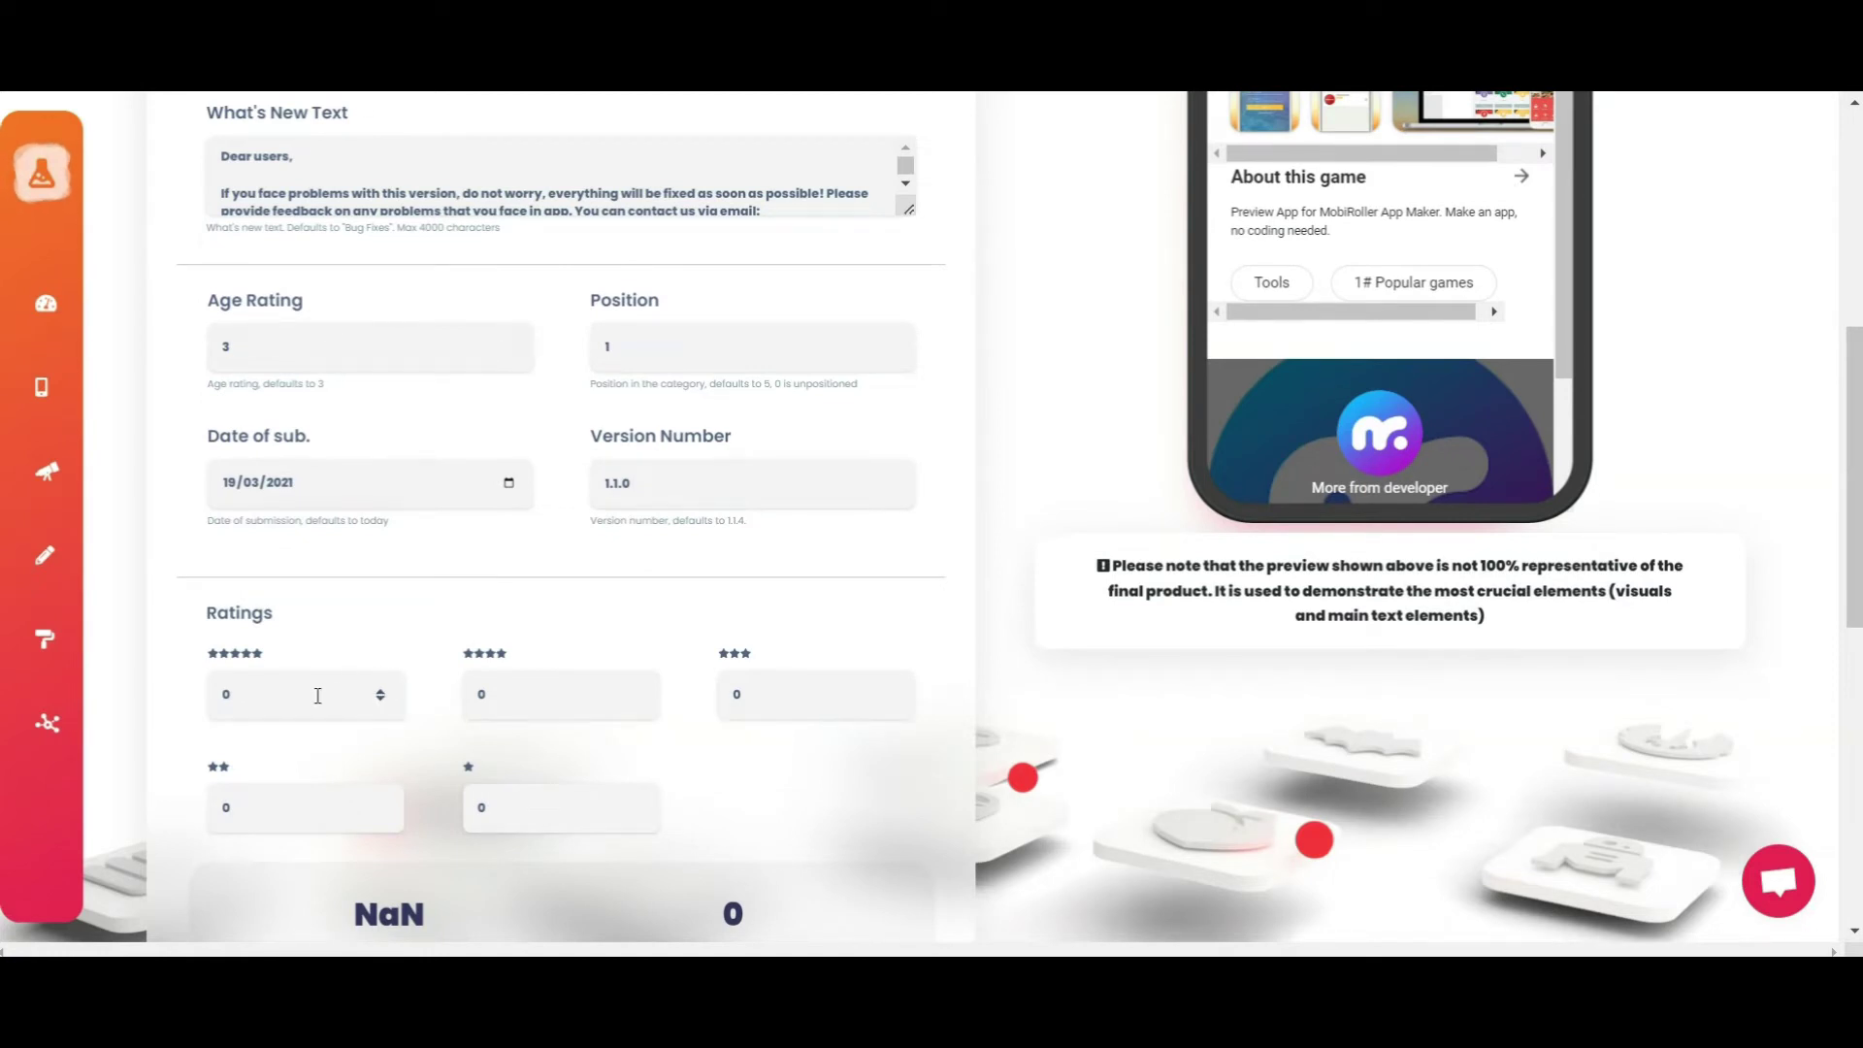
pyautogui.scroll(3, 1117, 680)
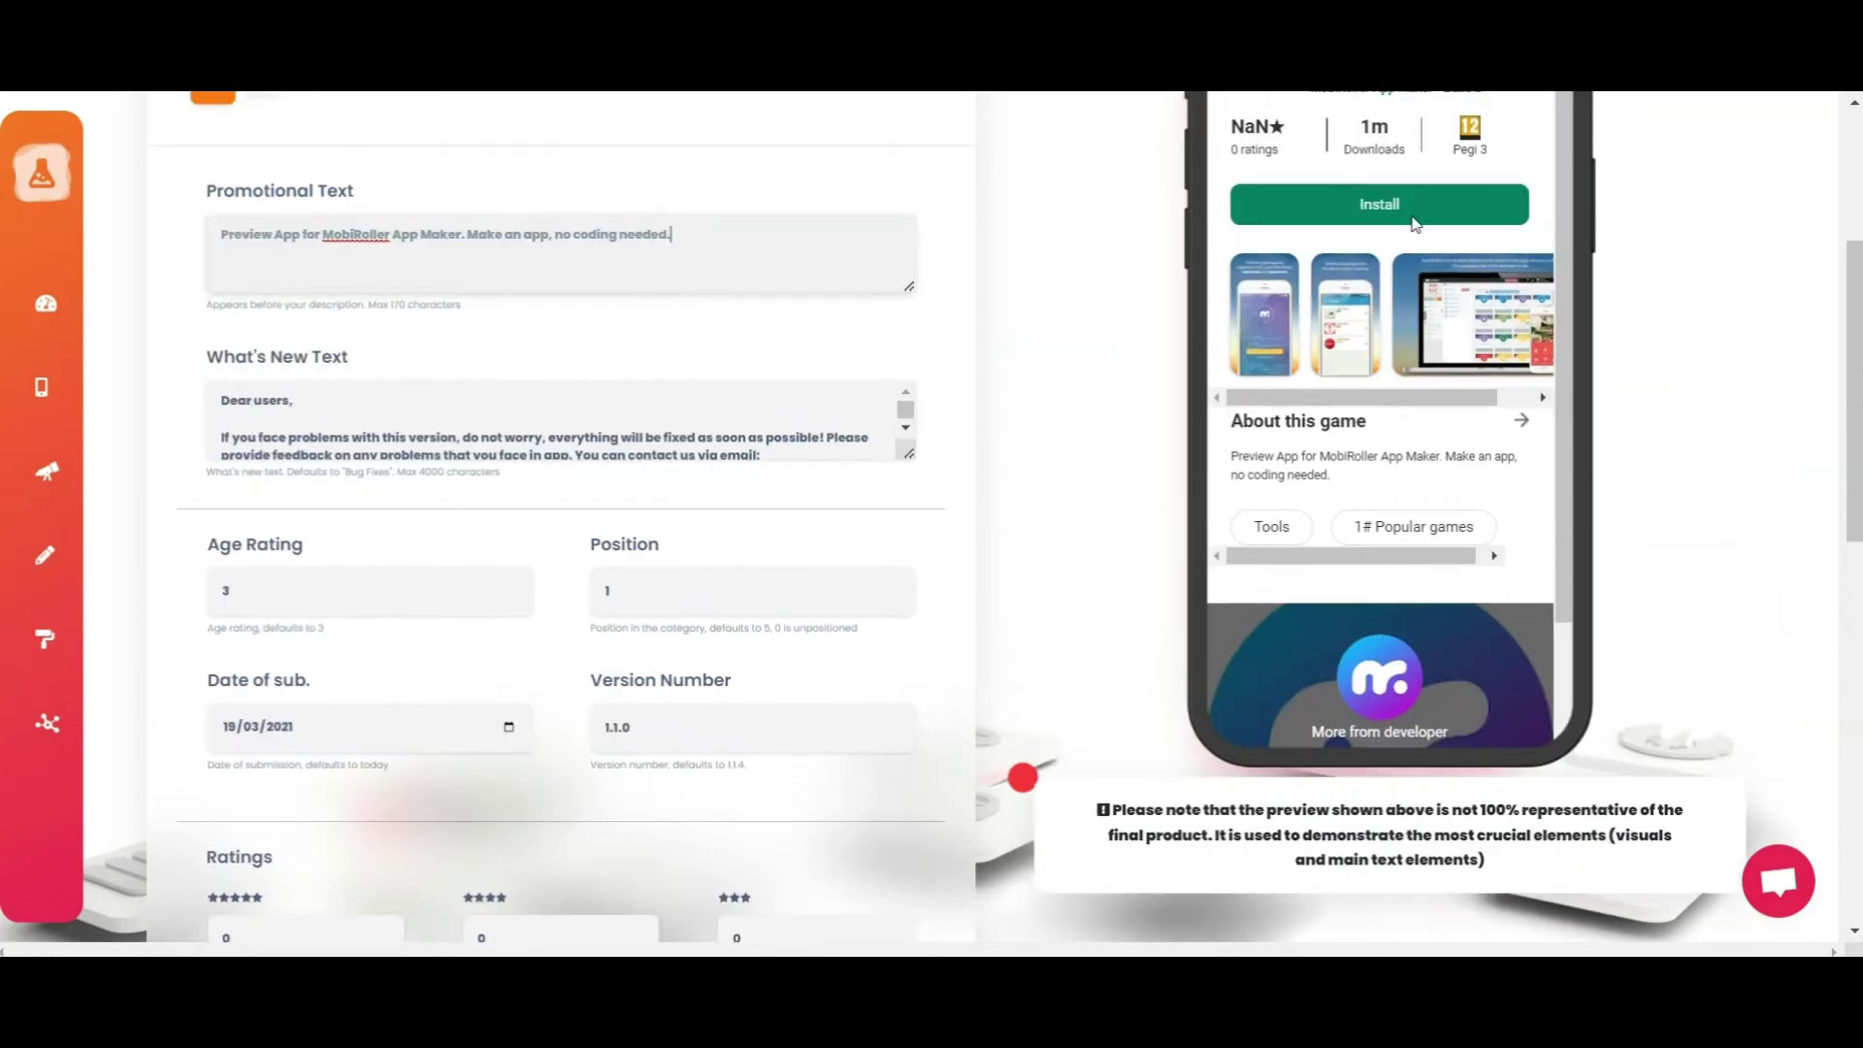
pyautogui.scroll(3, 1446, 308)
# - Set the five-star and four-star rating counts to 1 each in the campaign's additional details
pyautogui.scroll(-8, 917, 691)
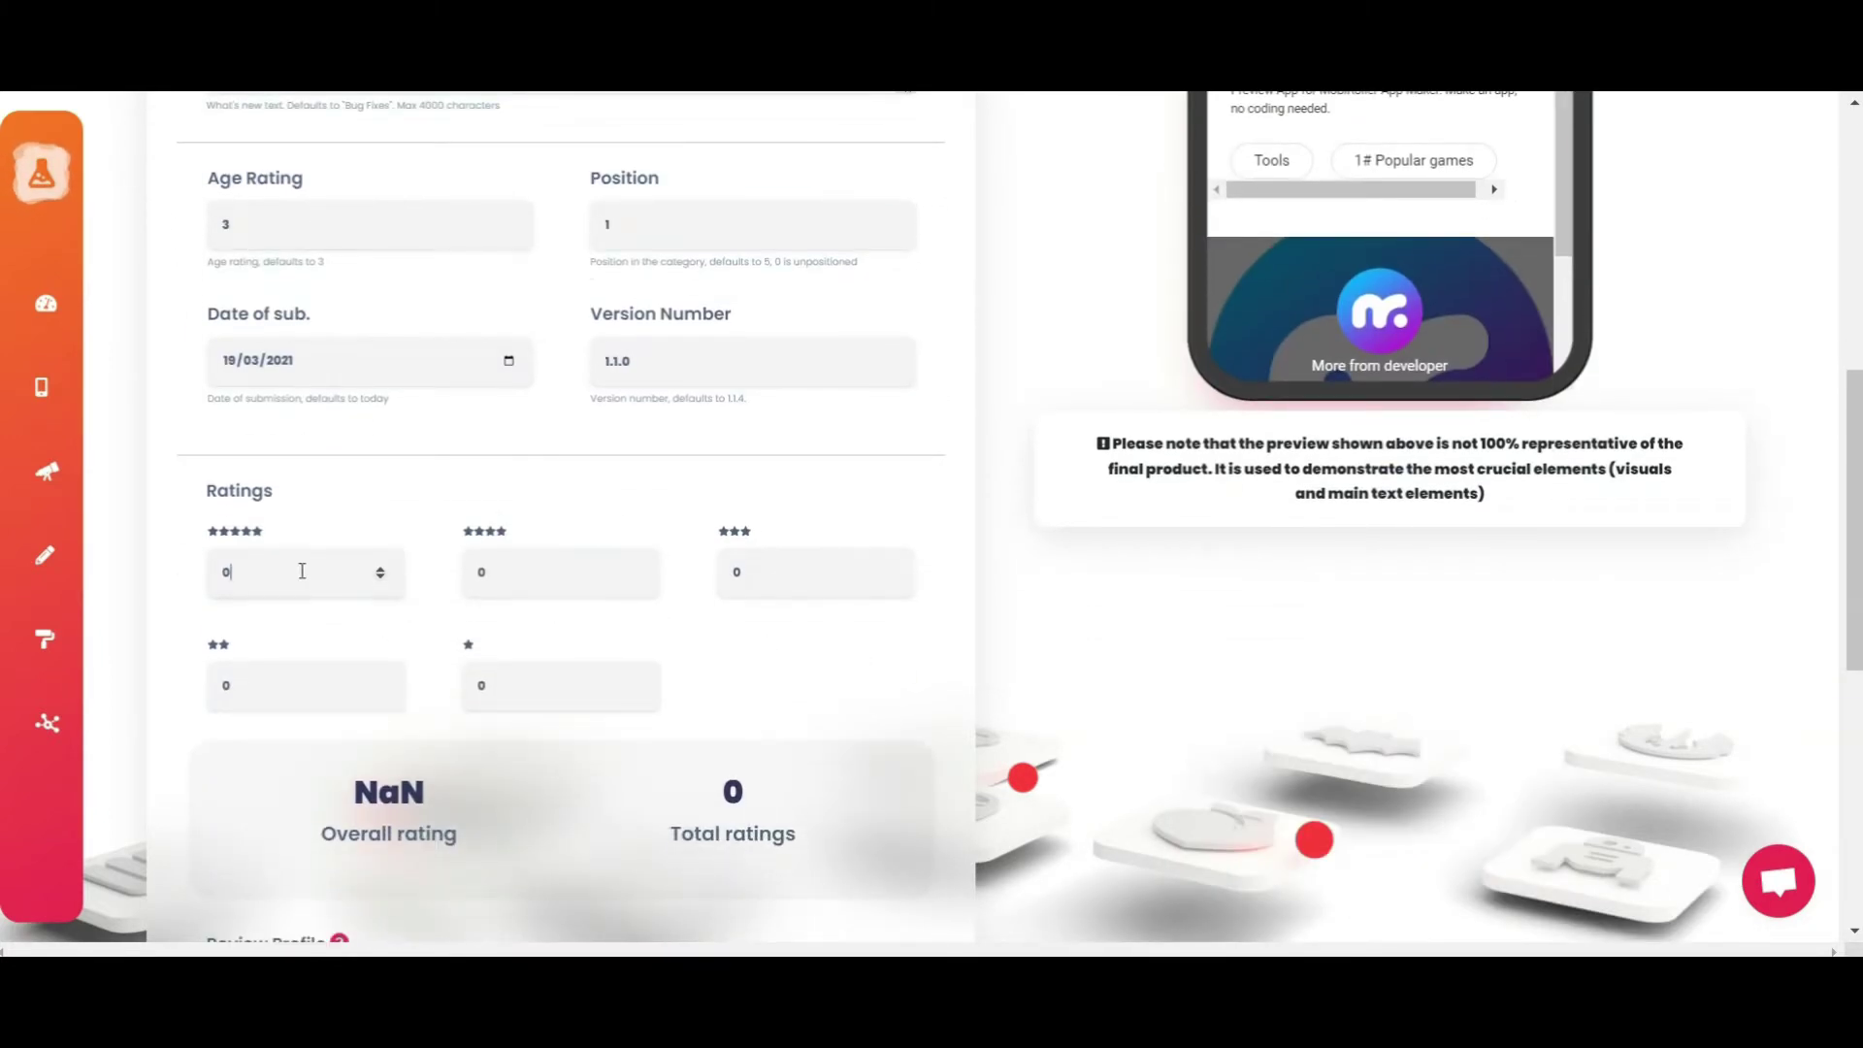
pyautogui.click(379, 571)
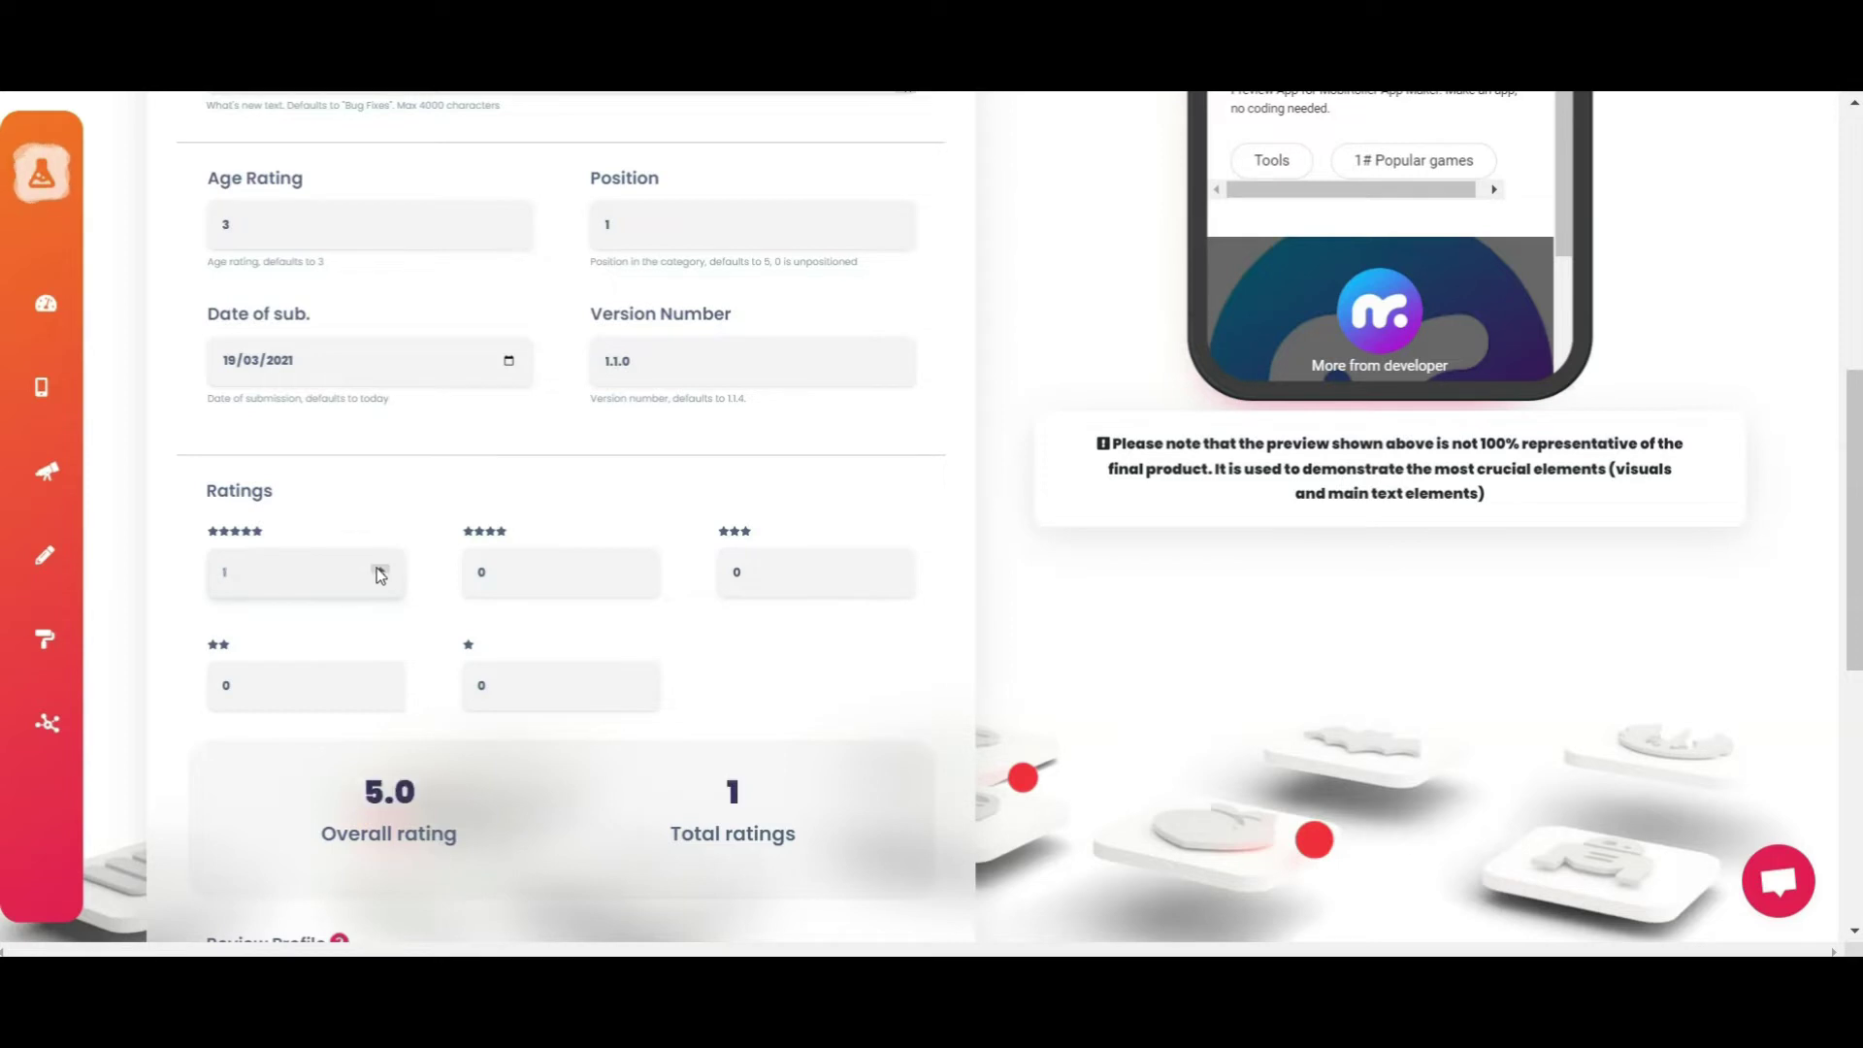
pyautogui.click(637, 578)
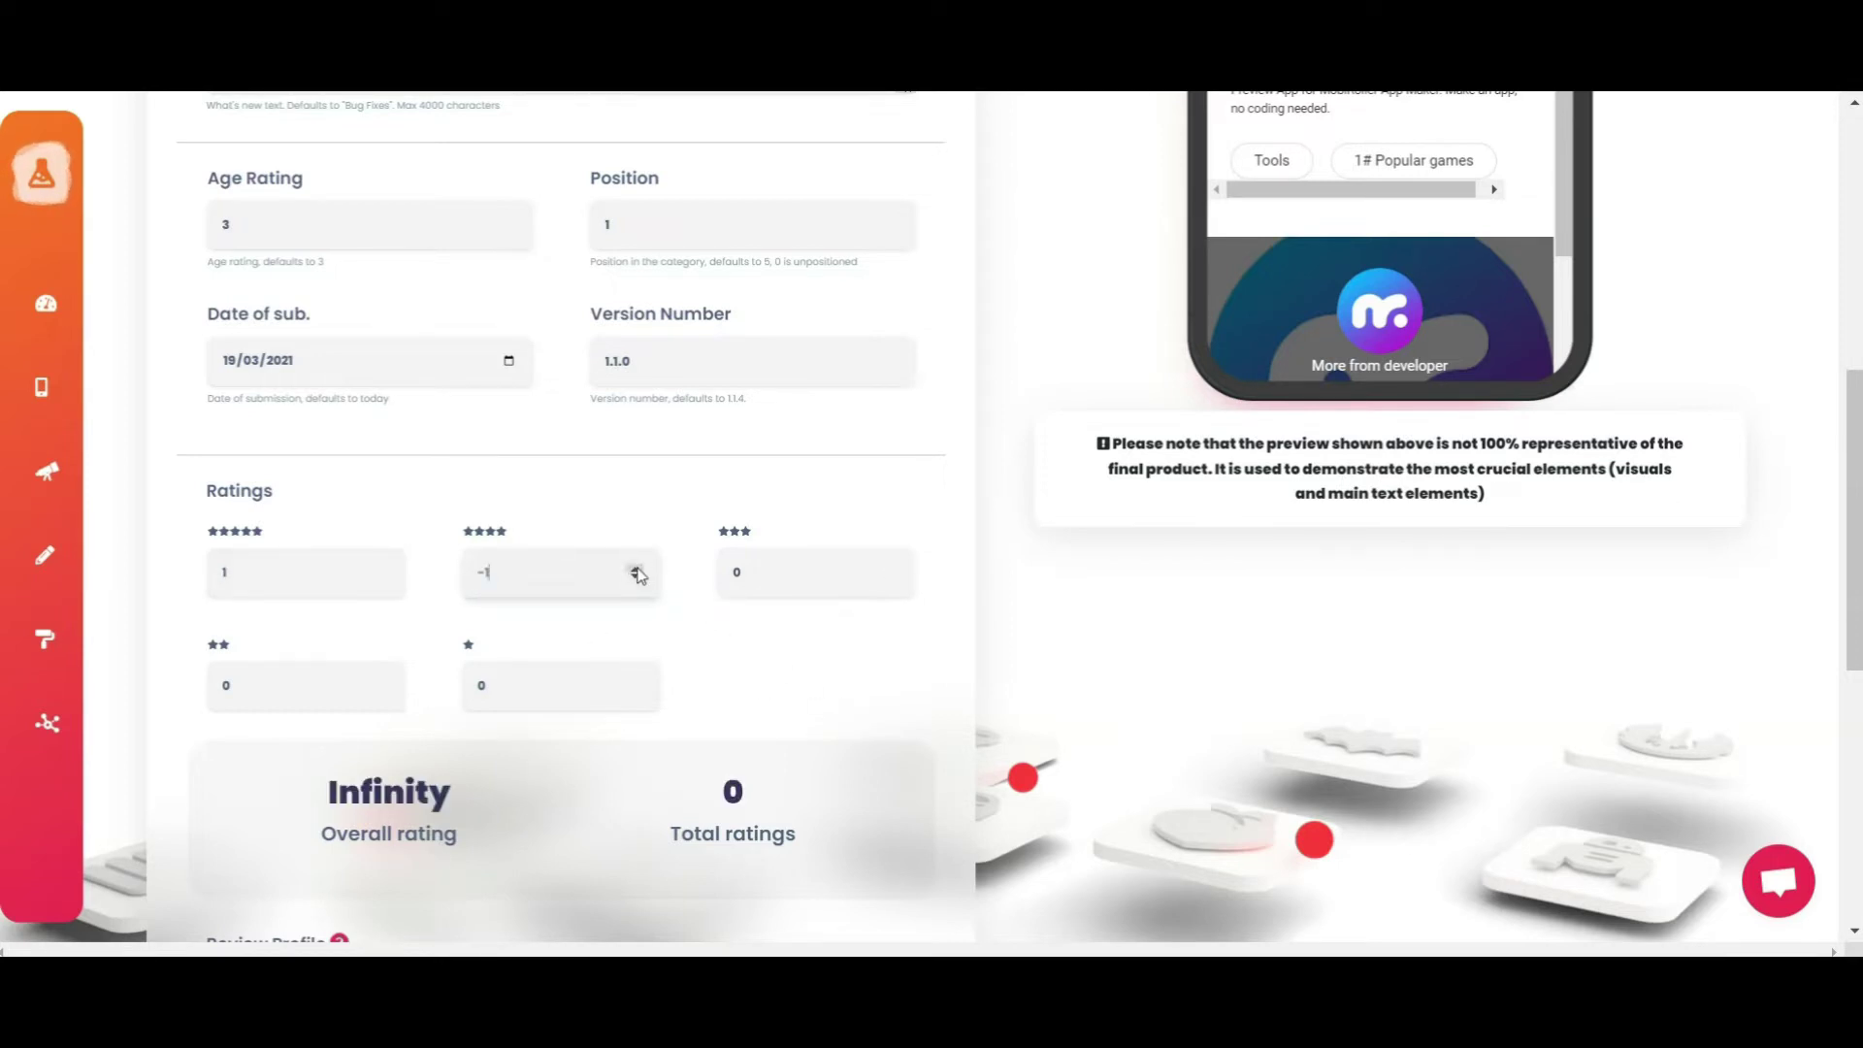
pyautogui.click(636, 568)
pyautogui.click(636, 567)
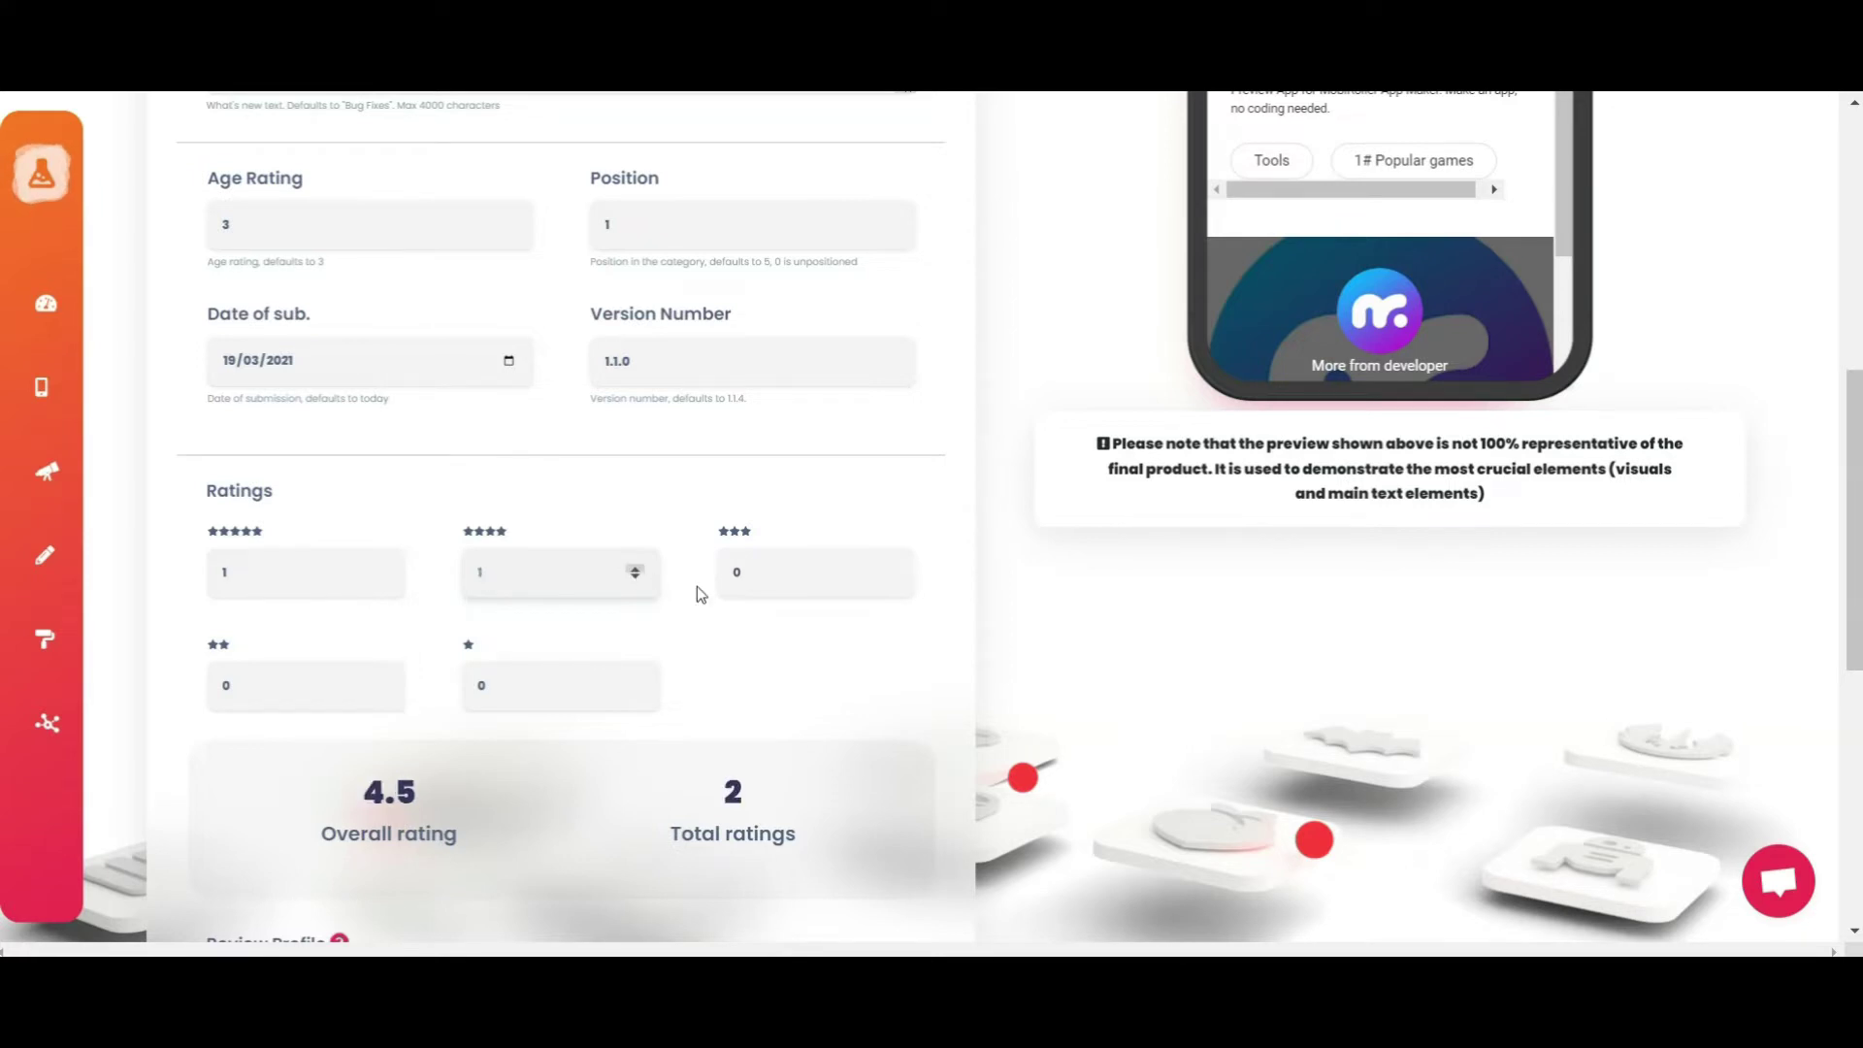
# - Check the rating in the phone preview and review the review profile, in-app purchase, editorial choice, ads and price options
pyautogui.scroll(4, 929, 660)
pyautogui.scroll(3, 1040, 396)
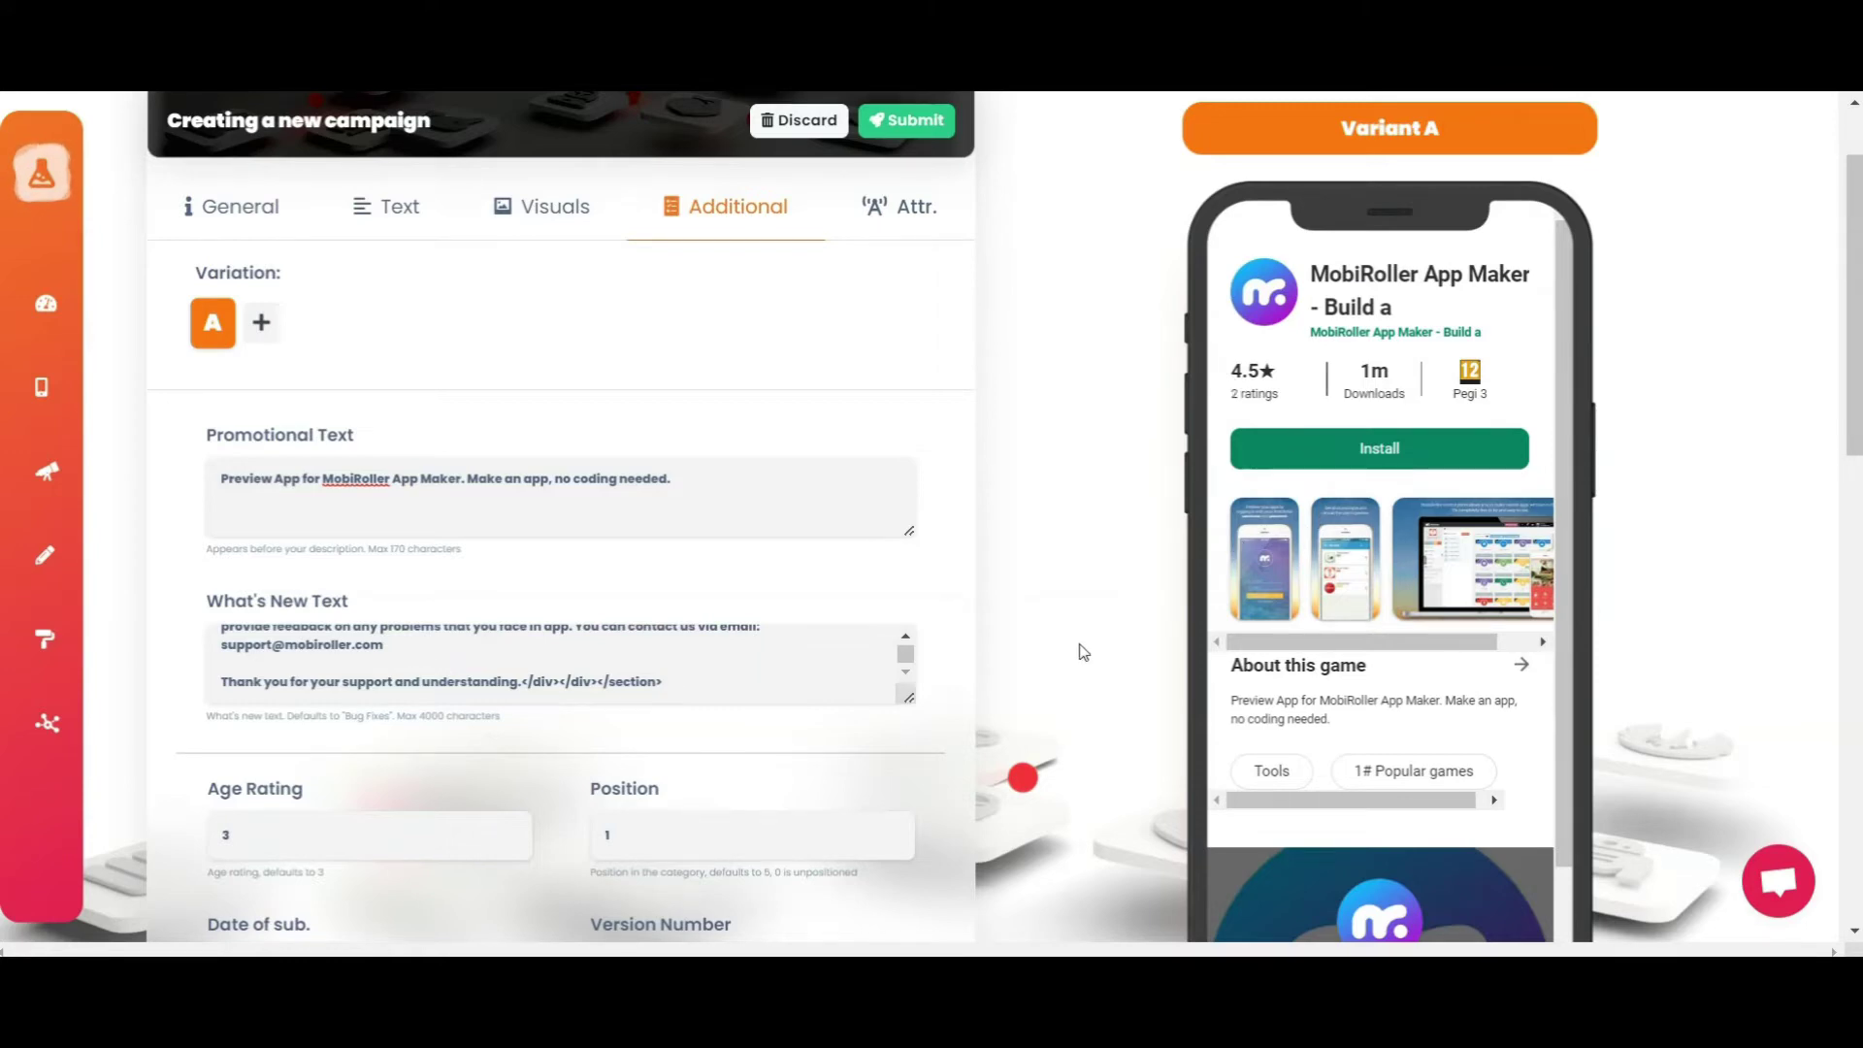
pyautogui.scroll(-8, 1074, 654)
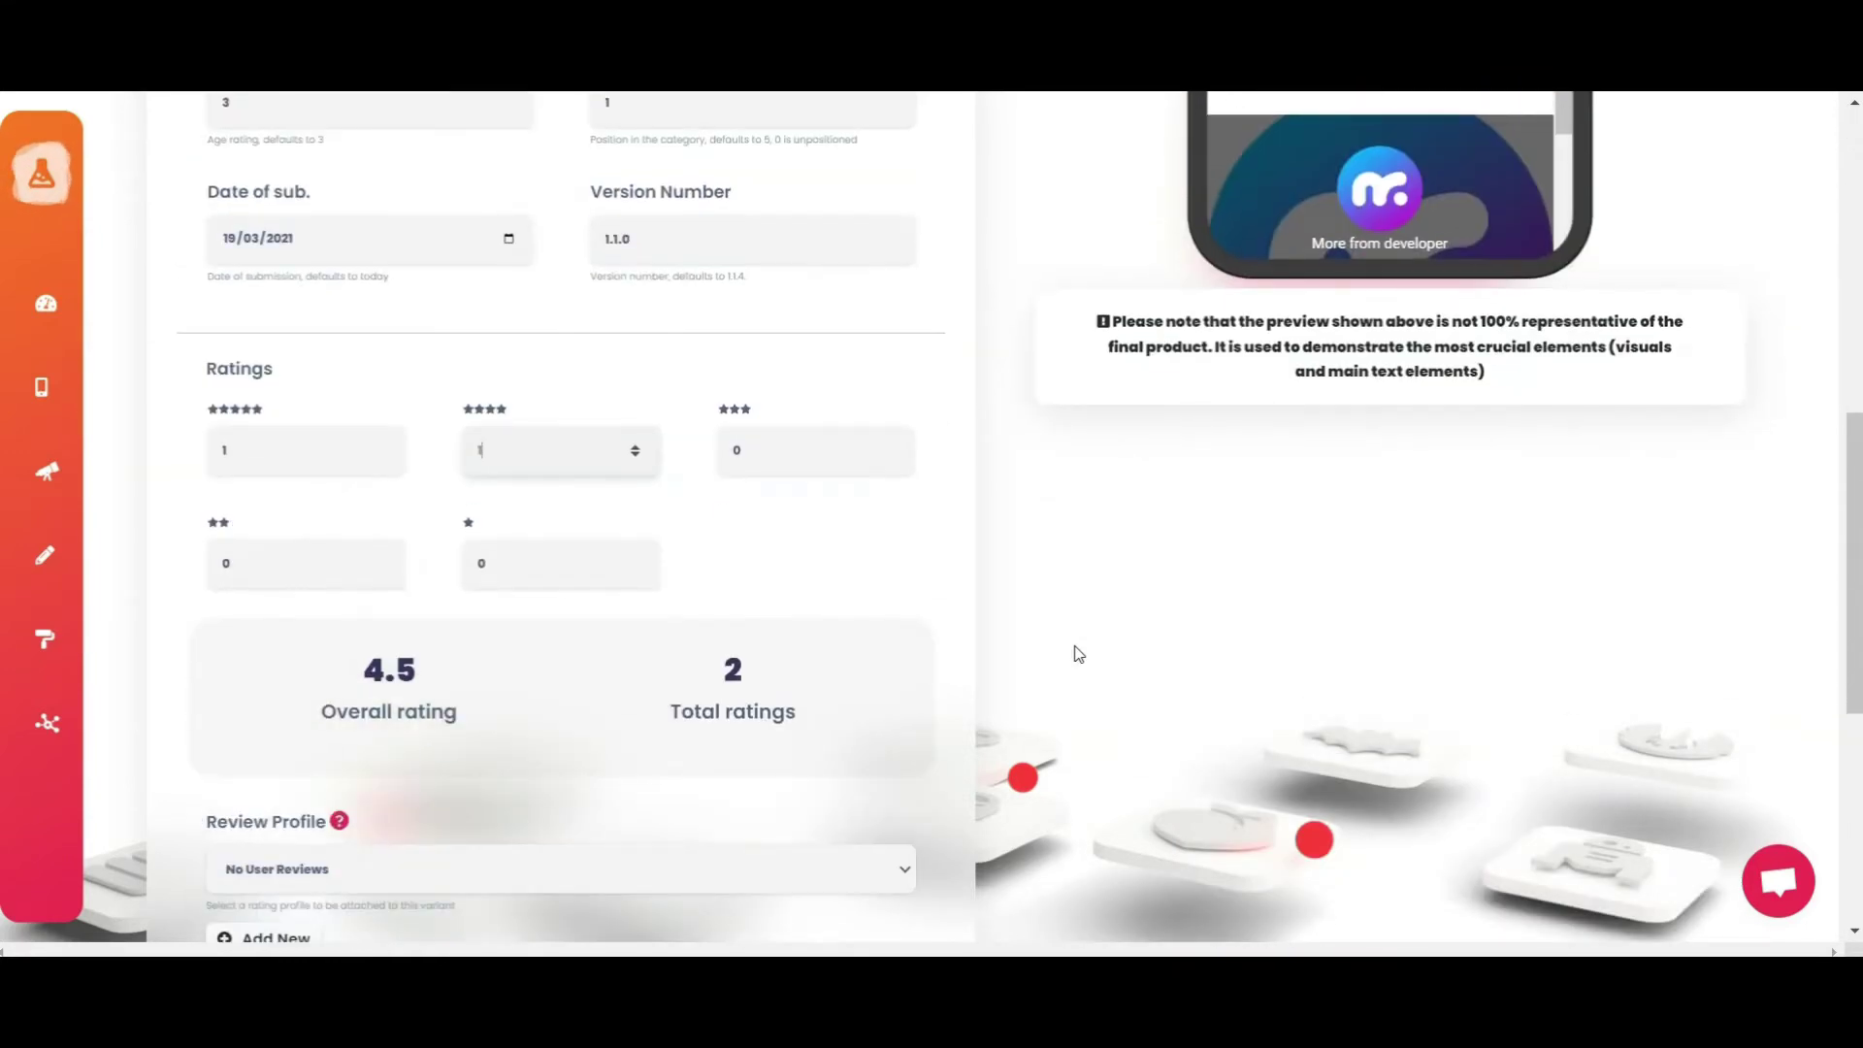
pyautogui.scroll(-4, 1074, 654)
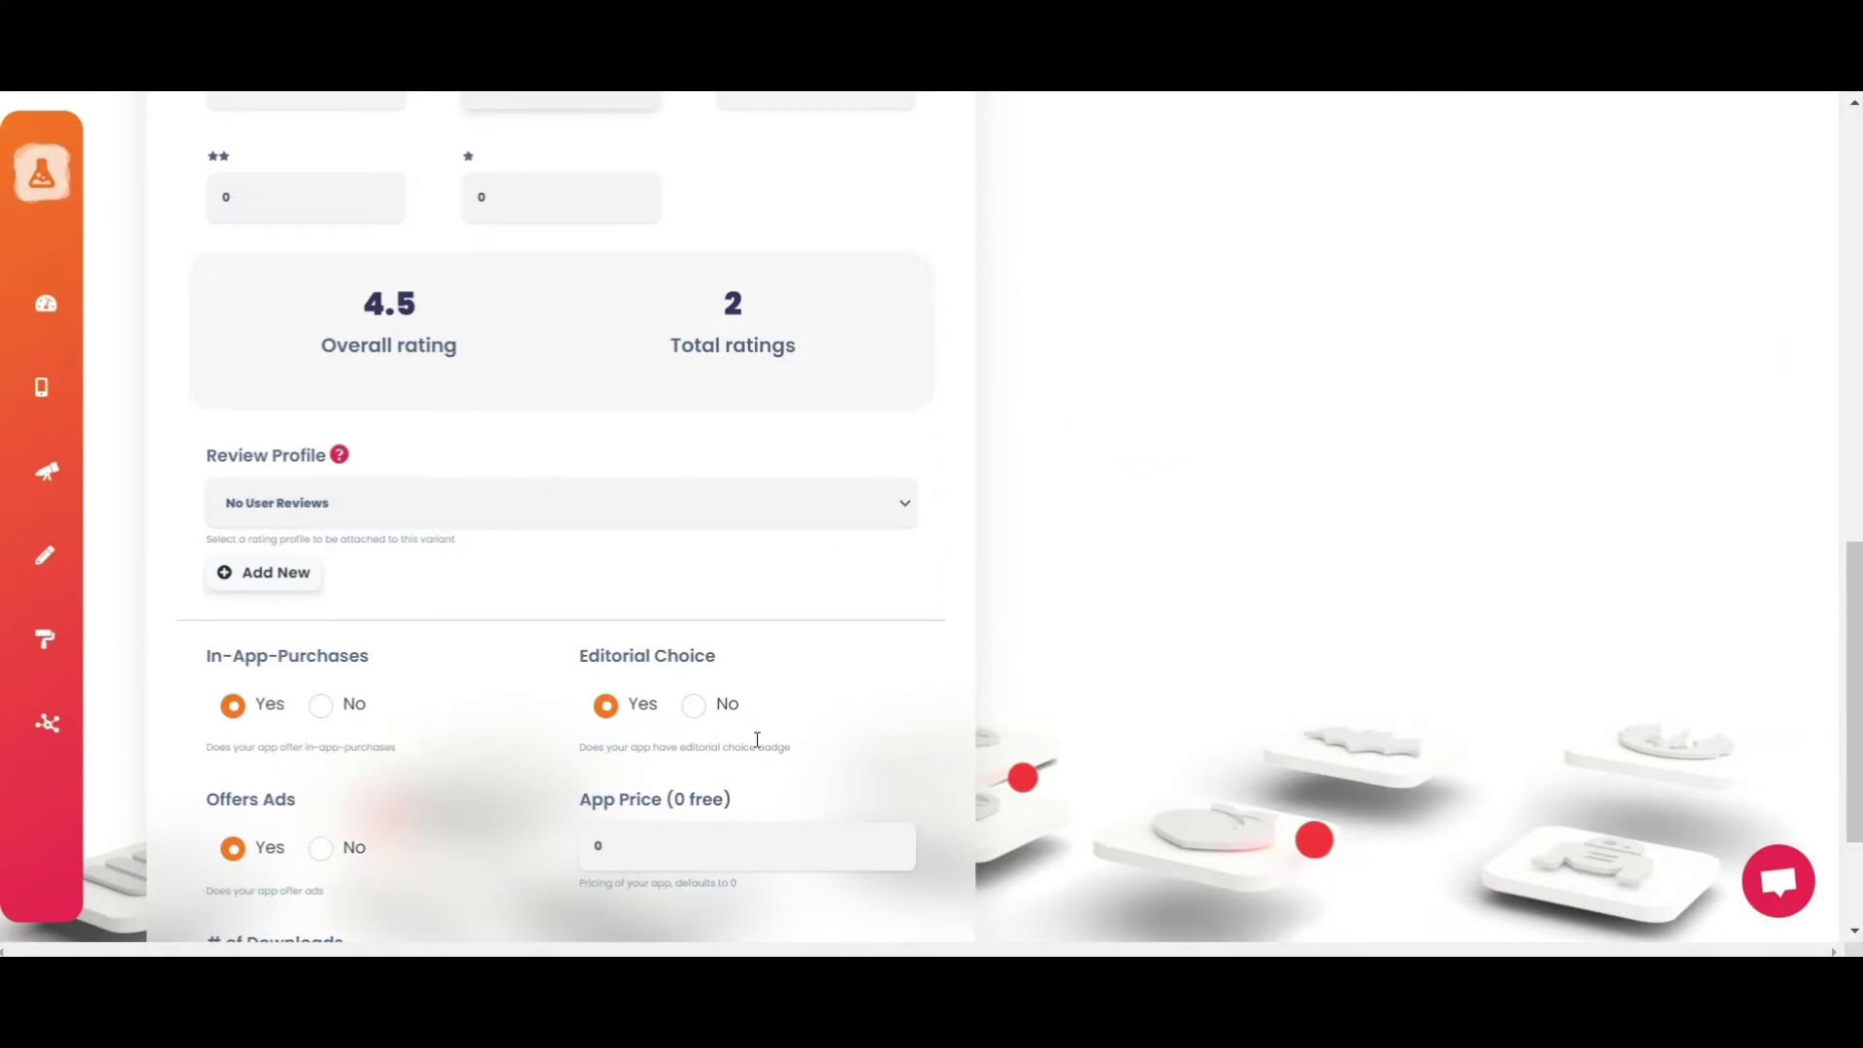
pyautogui.scroll(12, 716, 737)
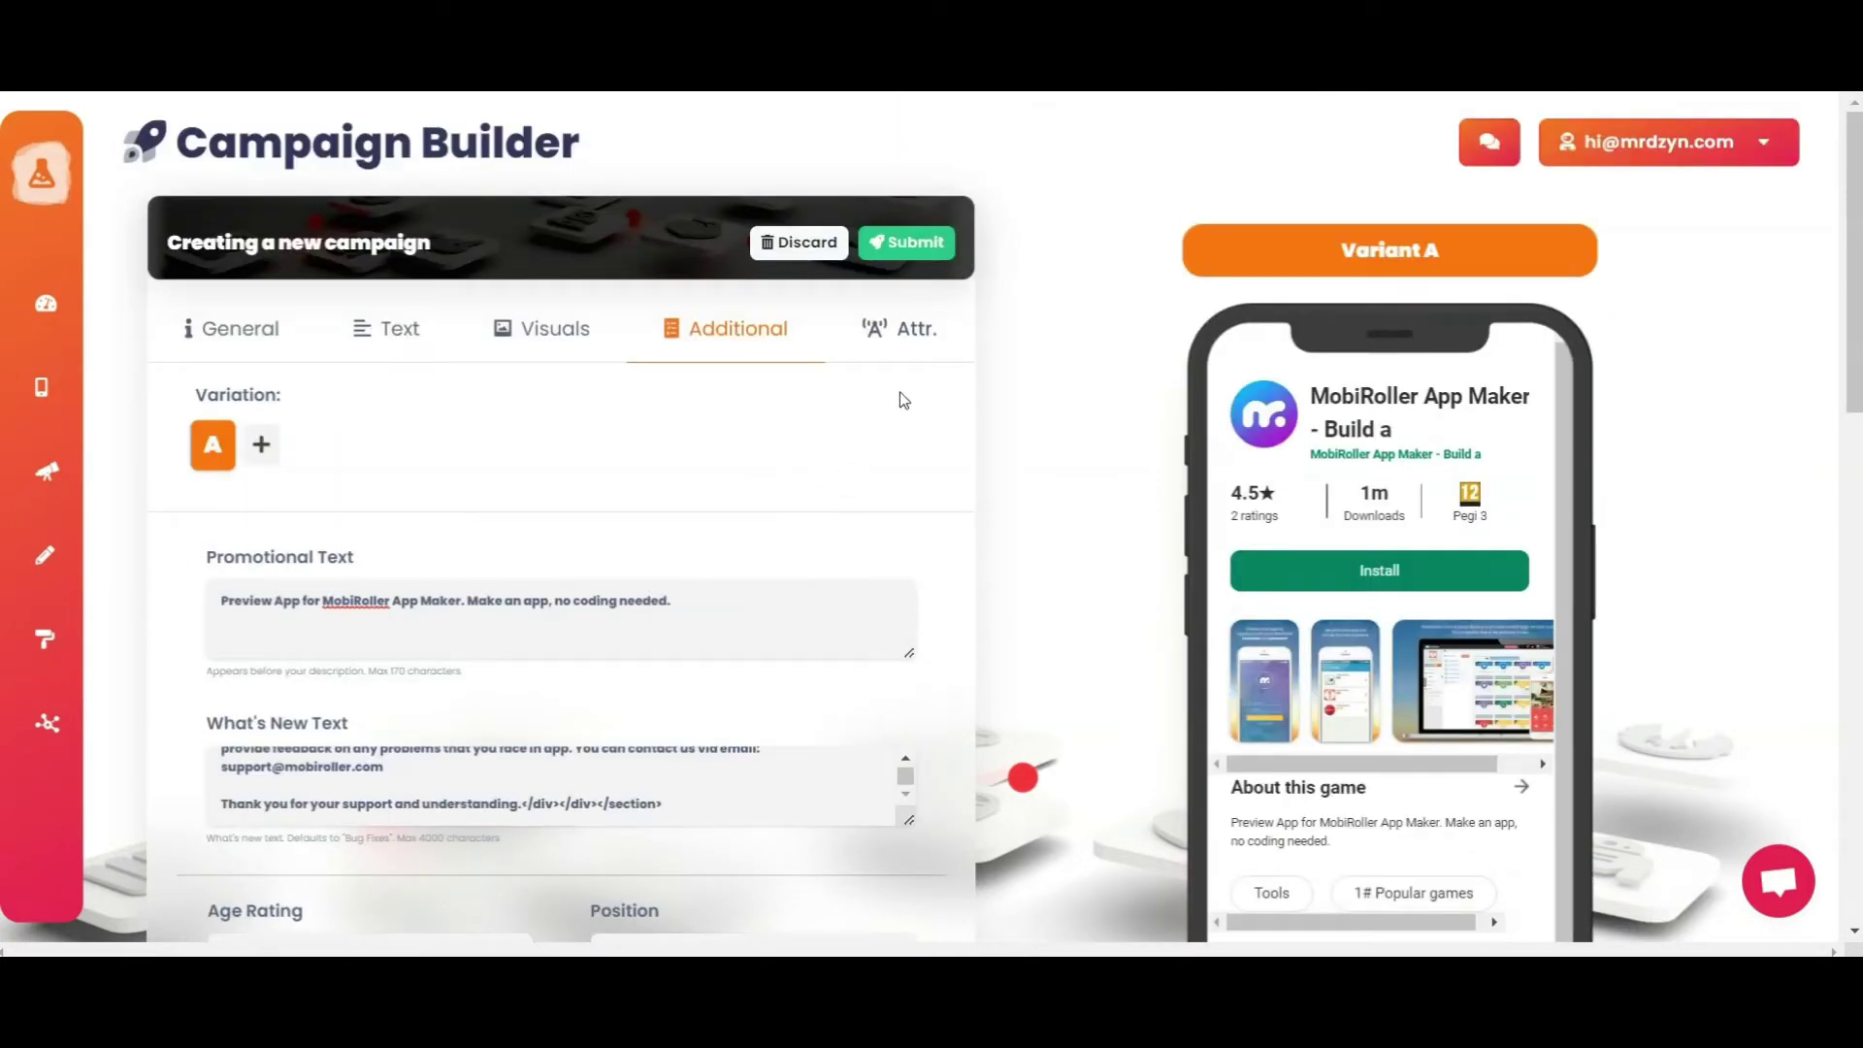
# - Choose Test Survey in the attribution settings as the final destination for variant A
pyautogui.click(945, 343)
pyautogui.scroll(-3, 830, 571)
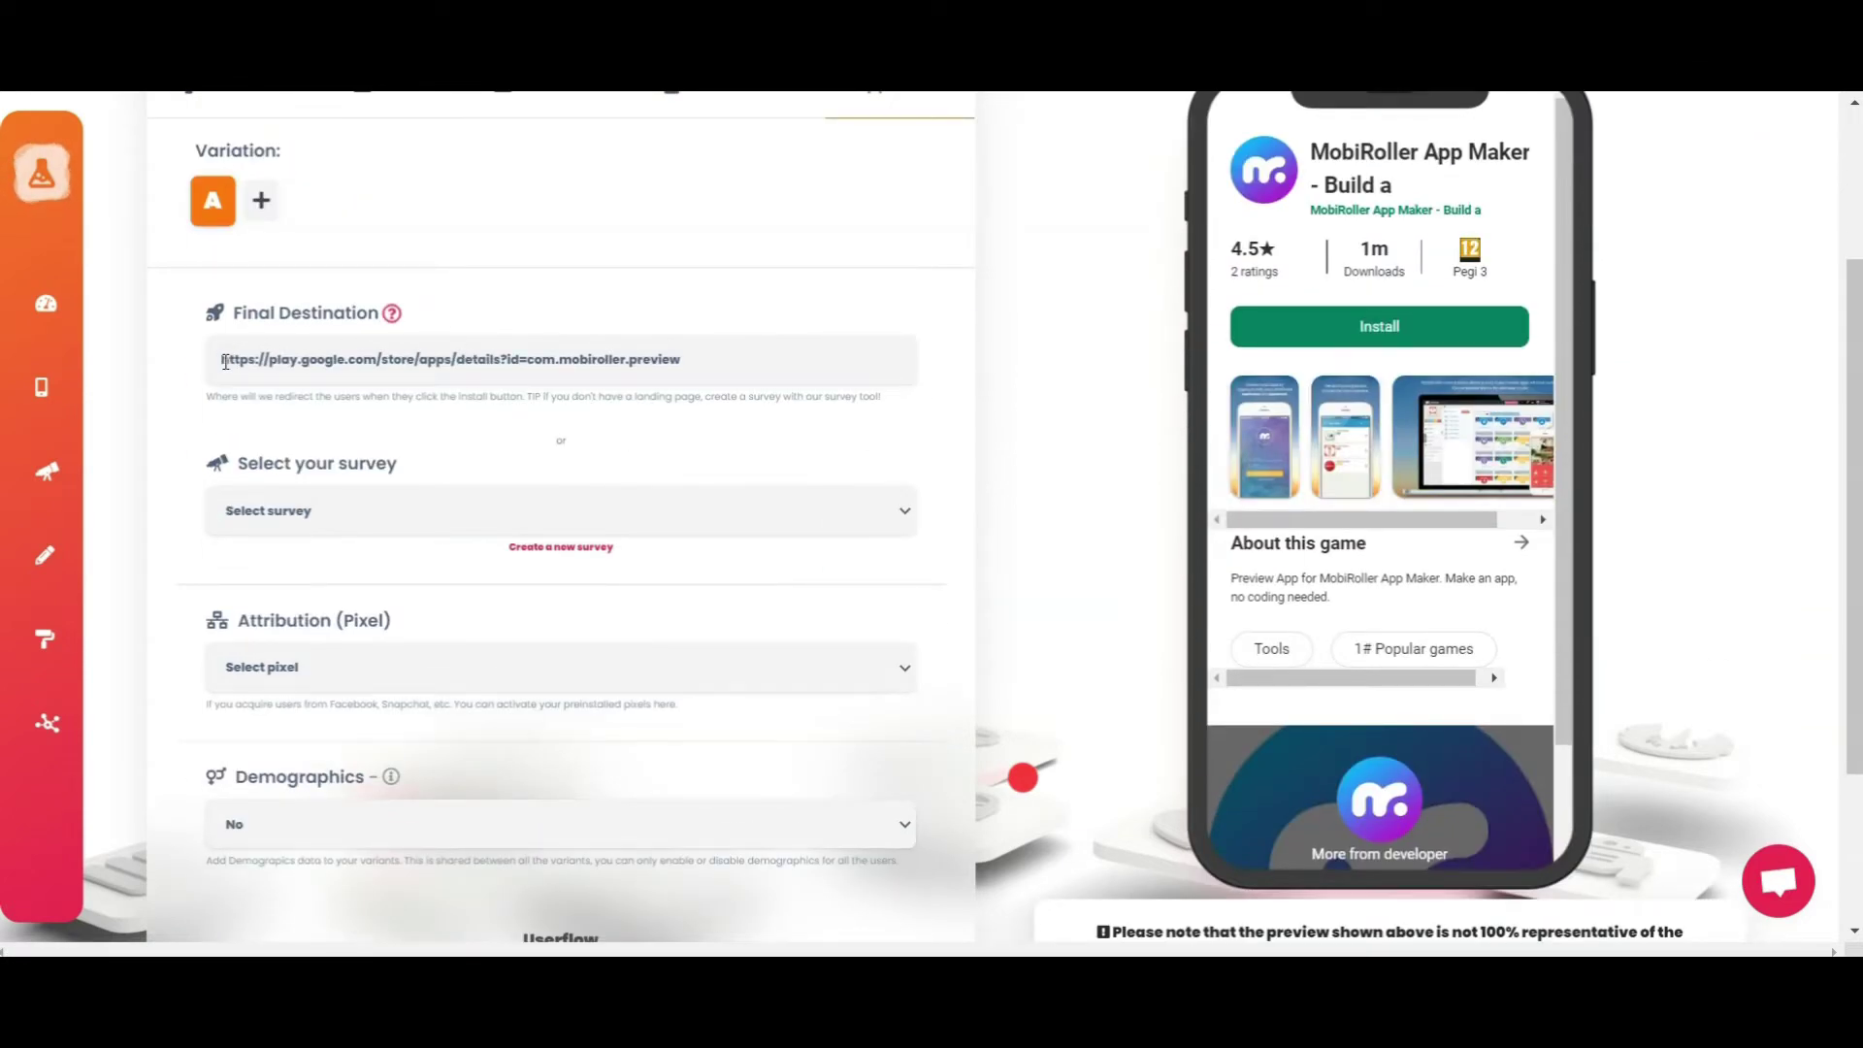
pyautogui.moveTo(225, 362); pyautogui.dragTo(734, 364)
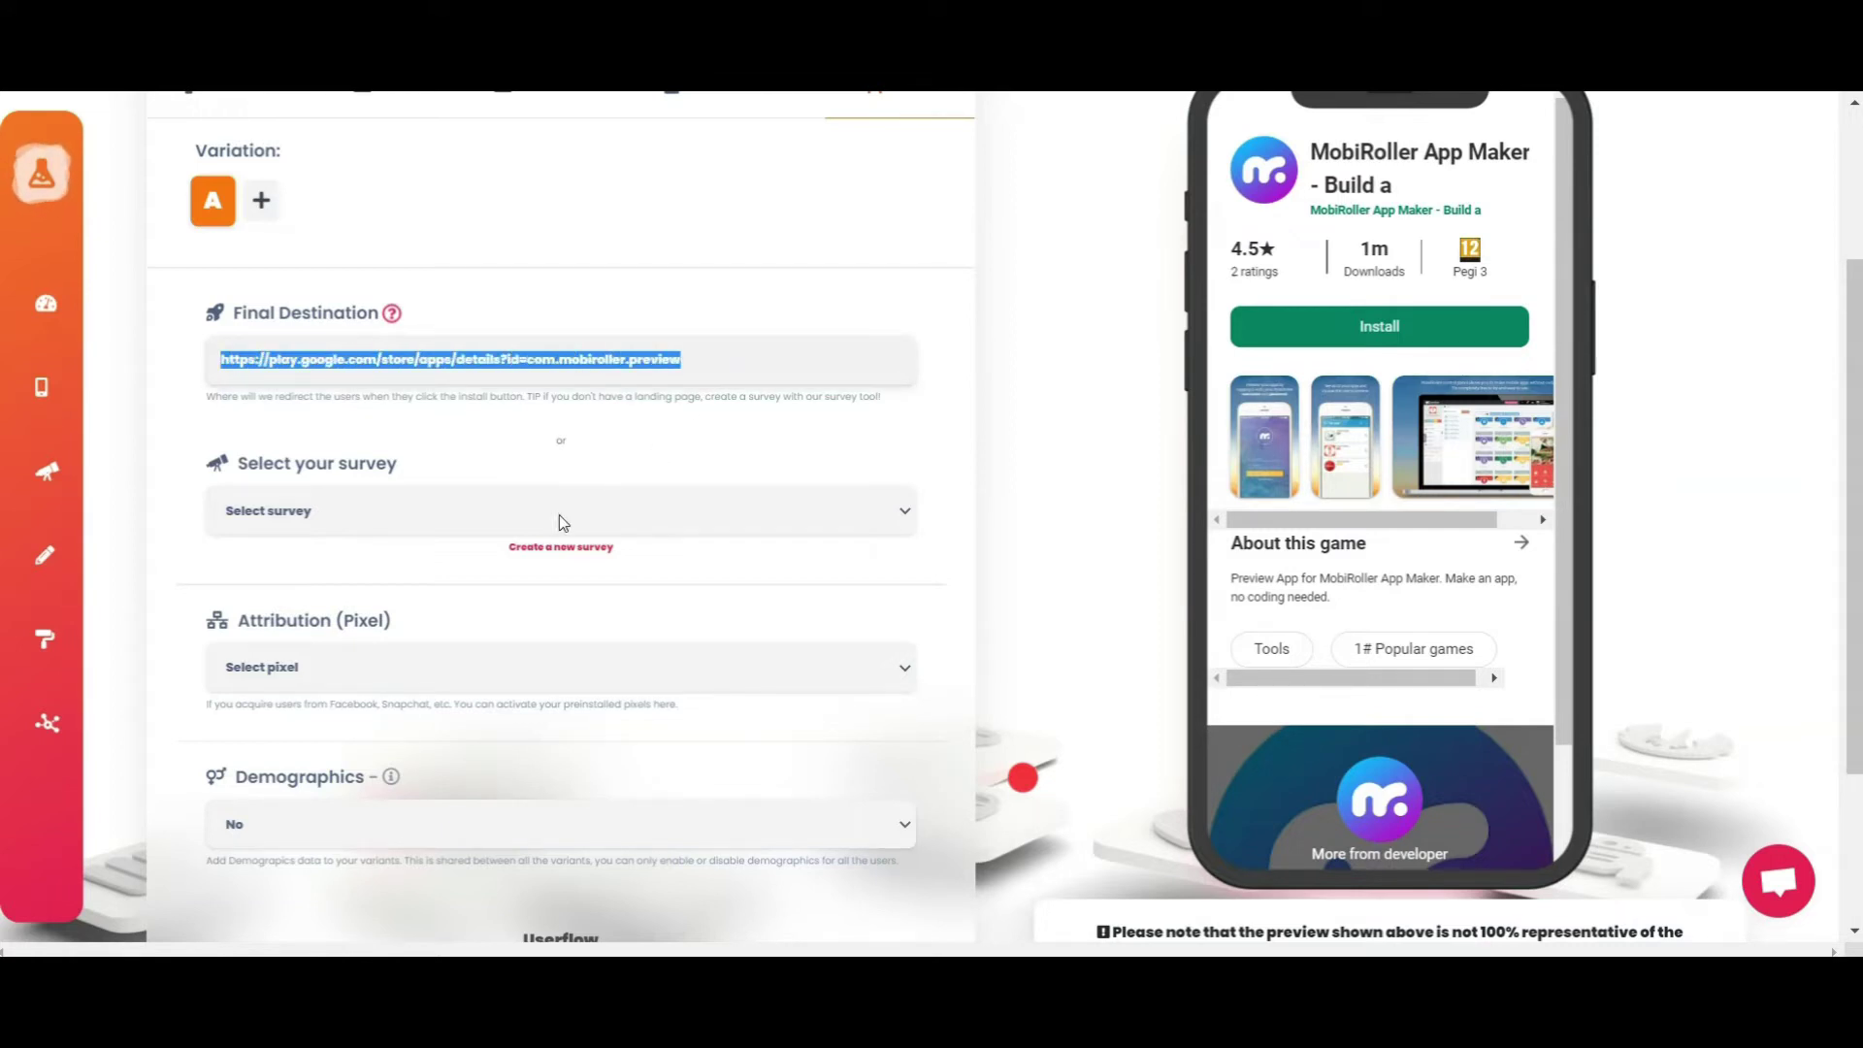
pyautogui.click(412, 517)
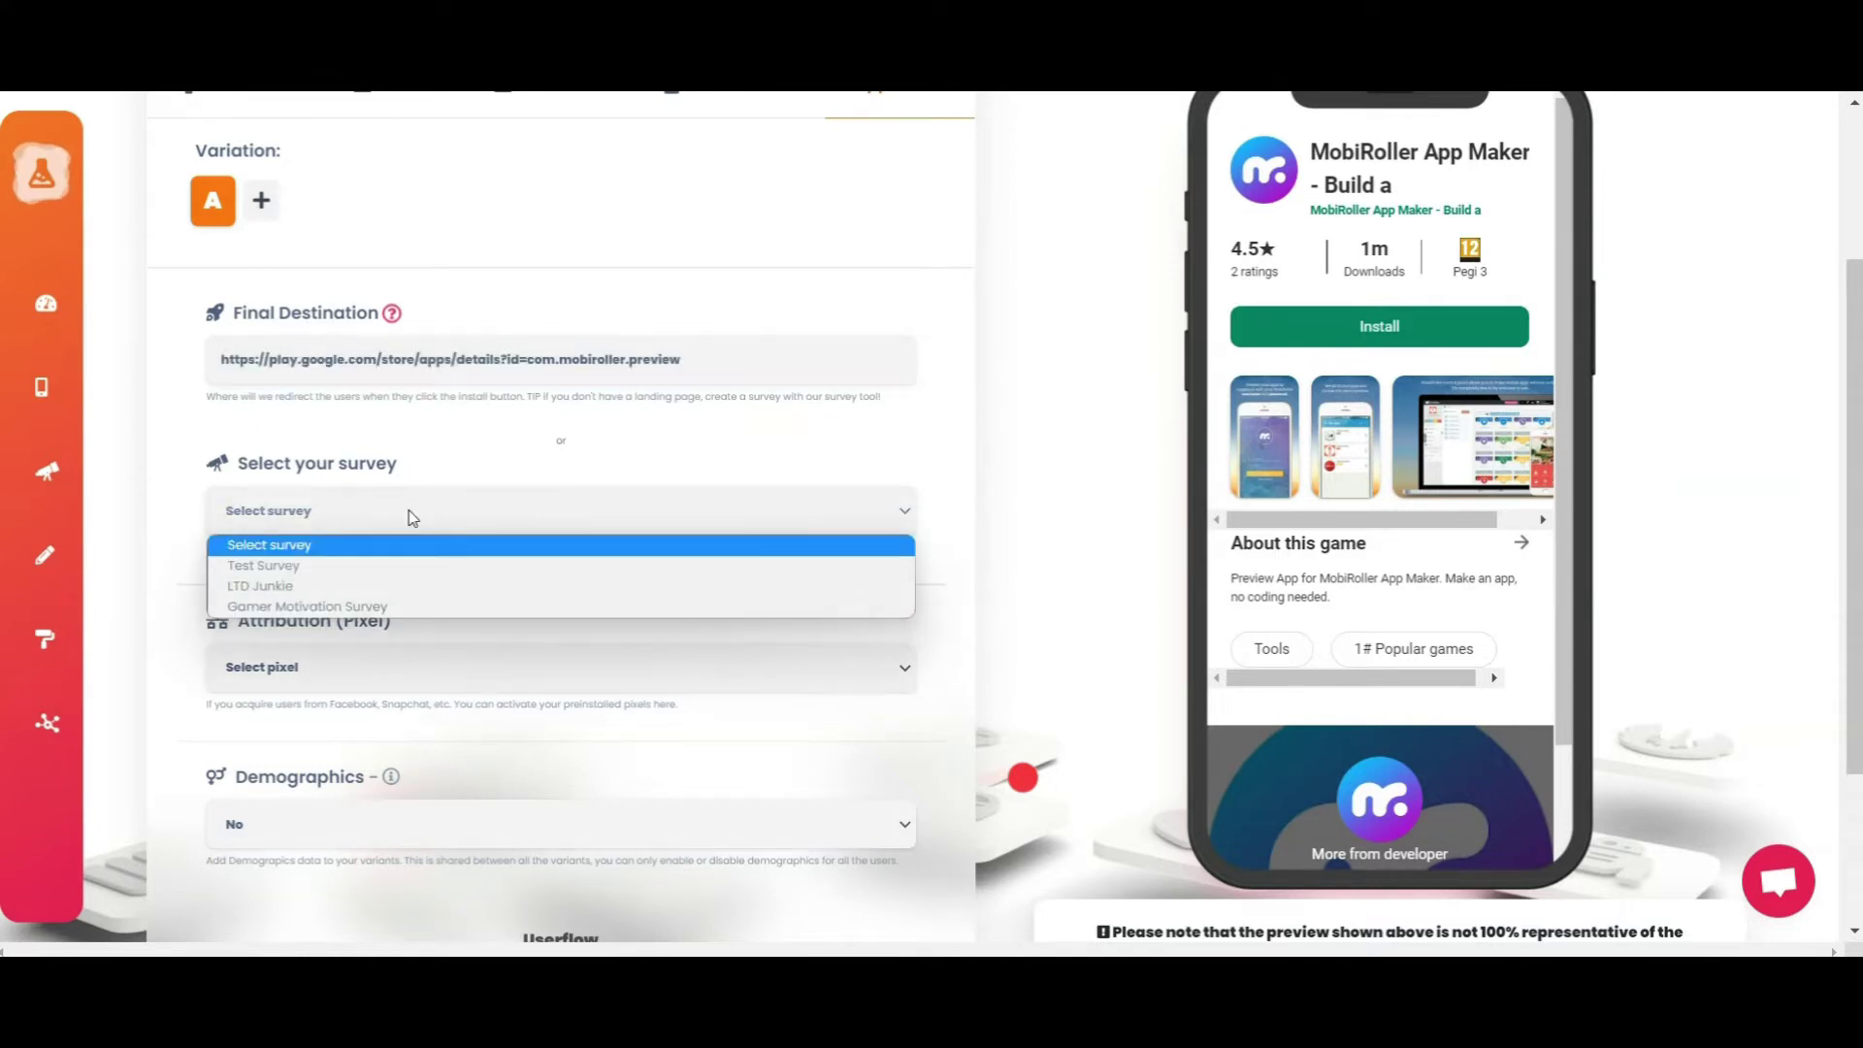
pyautogui.click(390, 567)
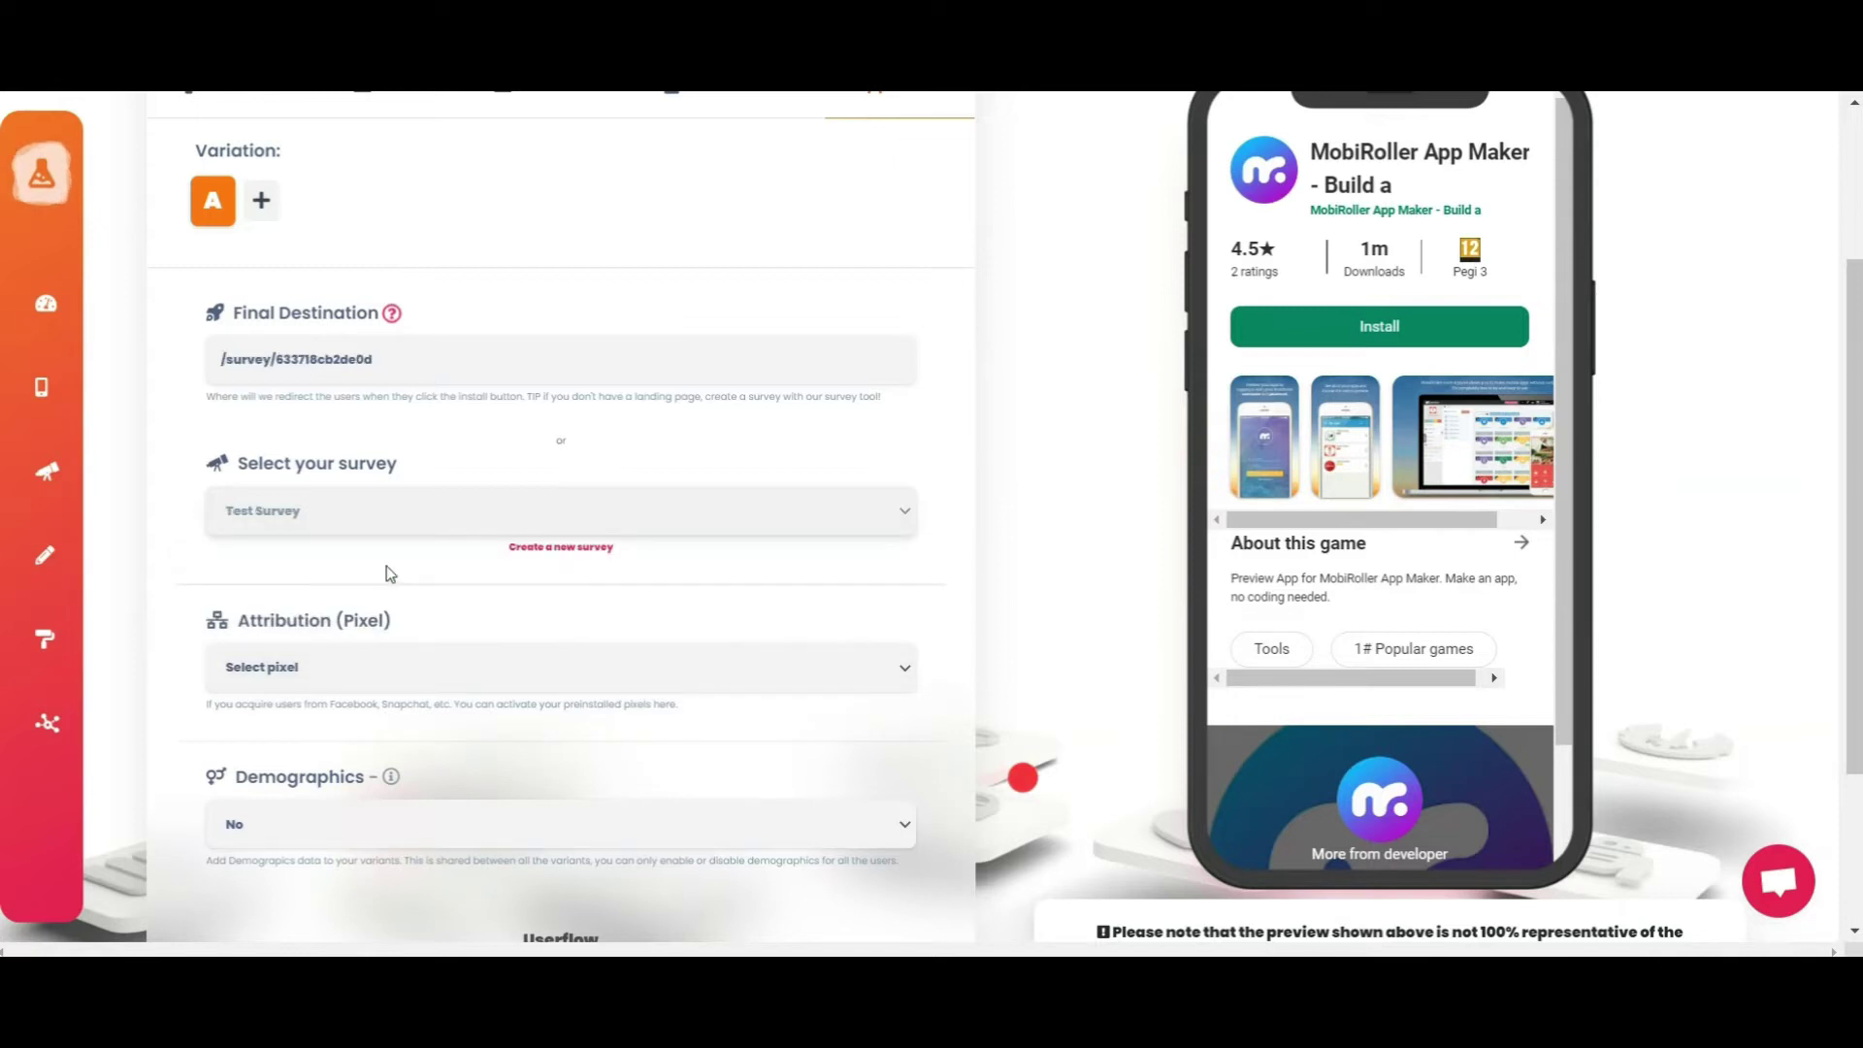
pyautogui.moveTo(435, 361); pyautogui.dragTo(139, 359)
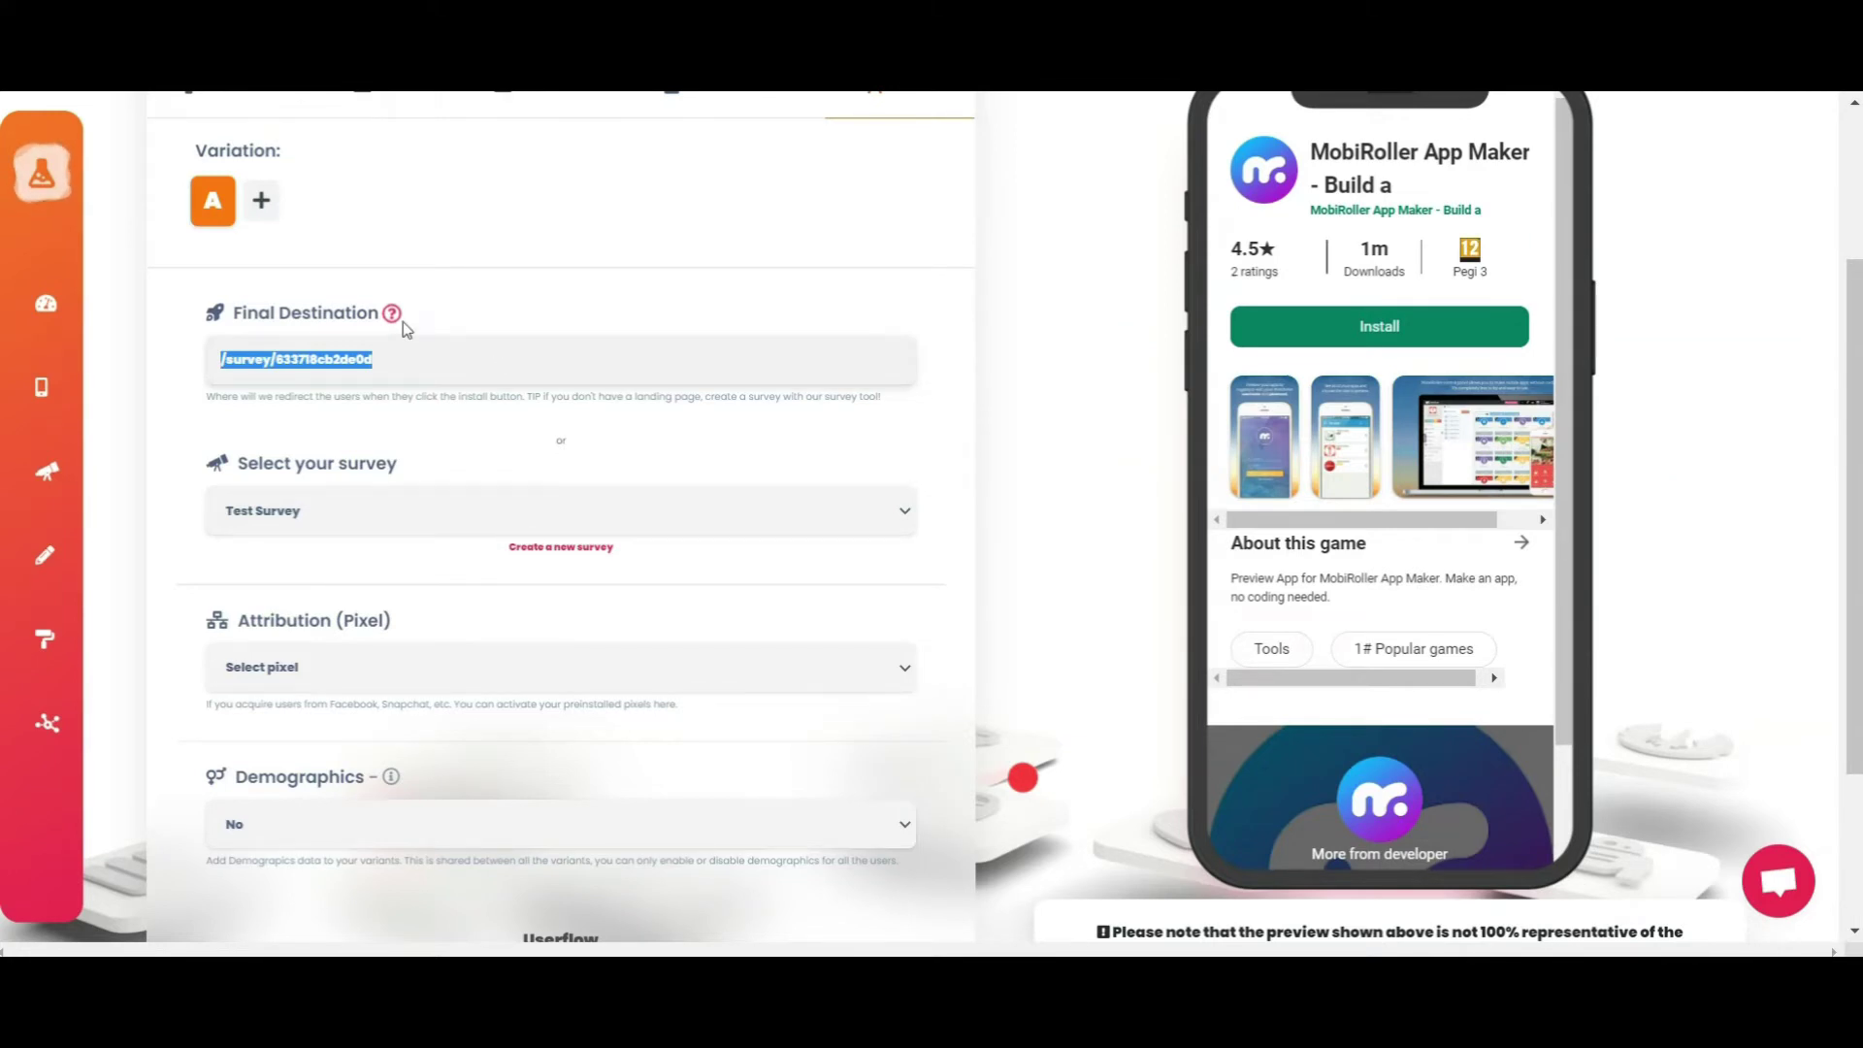
# - Look over the remaining attribution settings and try to submit the campaign
pyautogui.moveTo(394, 330)
pyautogui.scroll(-3, 863, 689)
pyautogui.scroll(4, 860, 690)
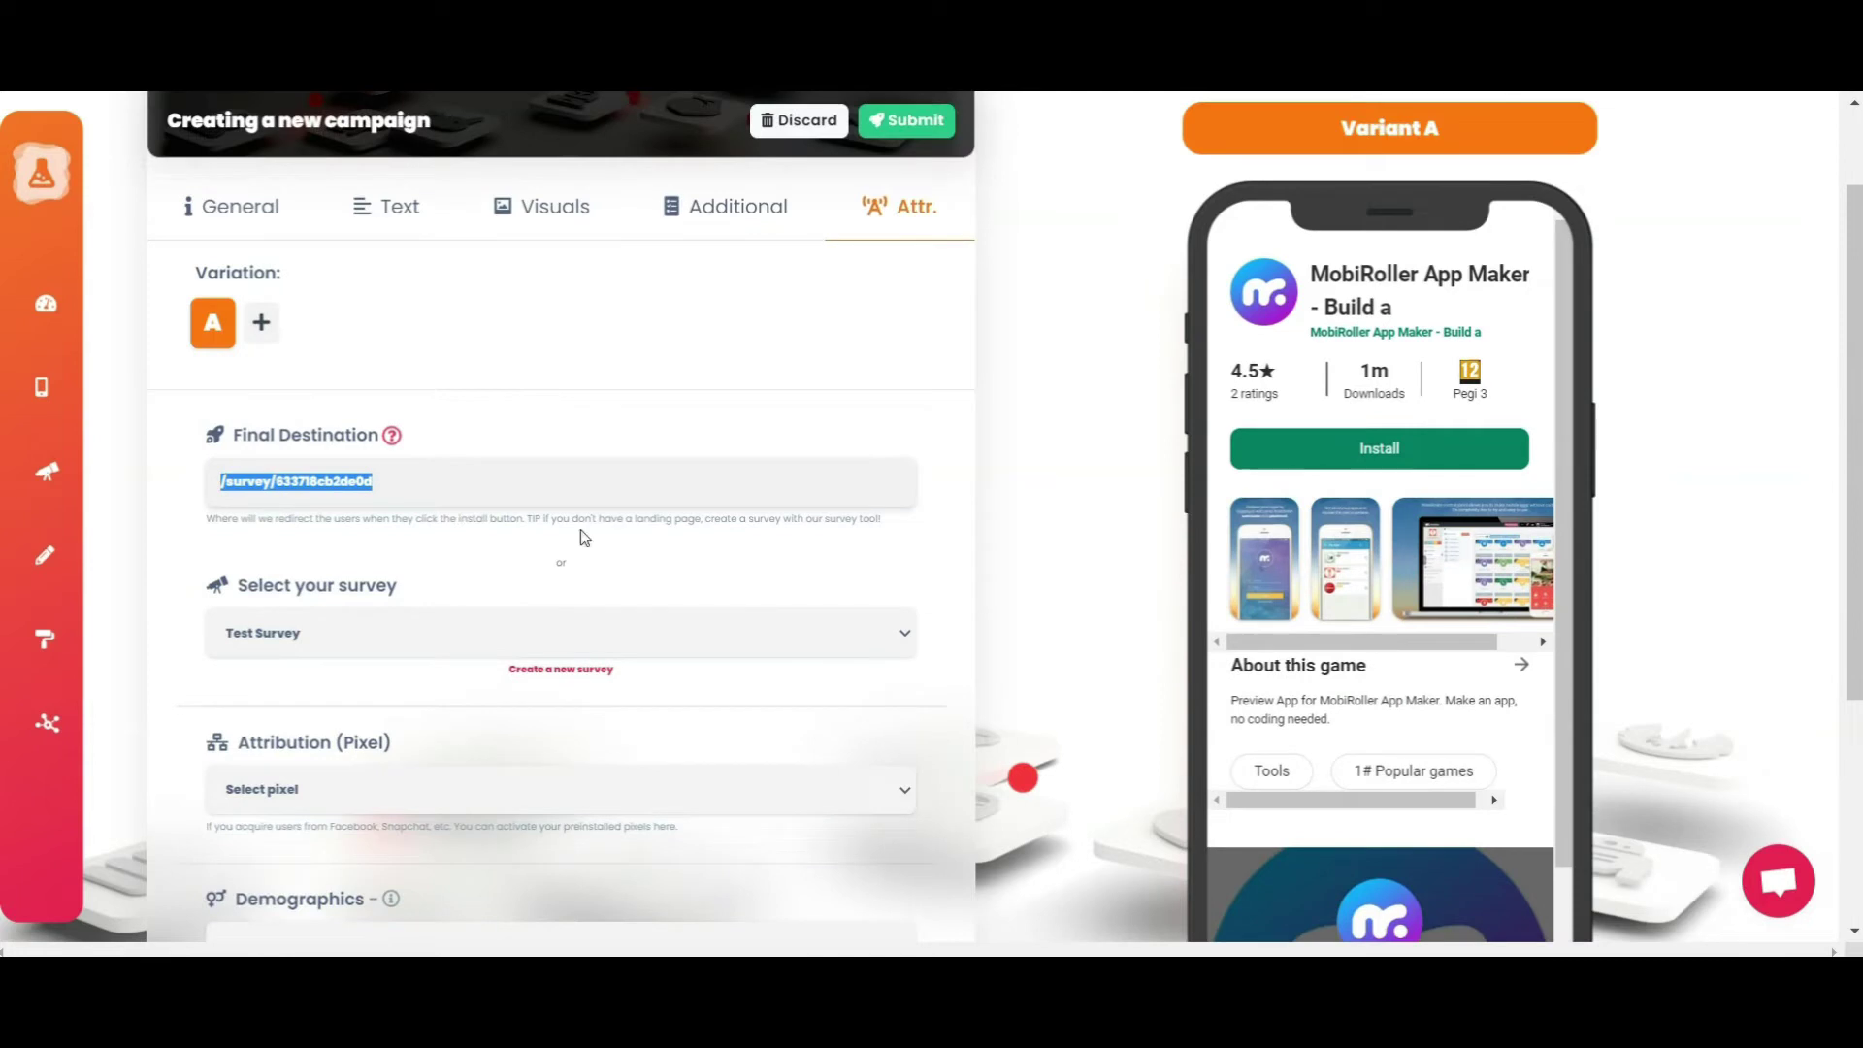
pyautogui.click(897, 121)
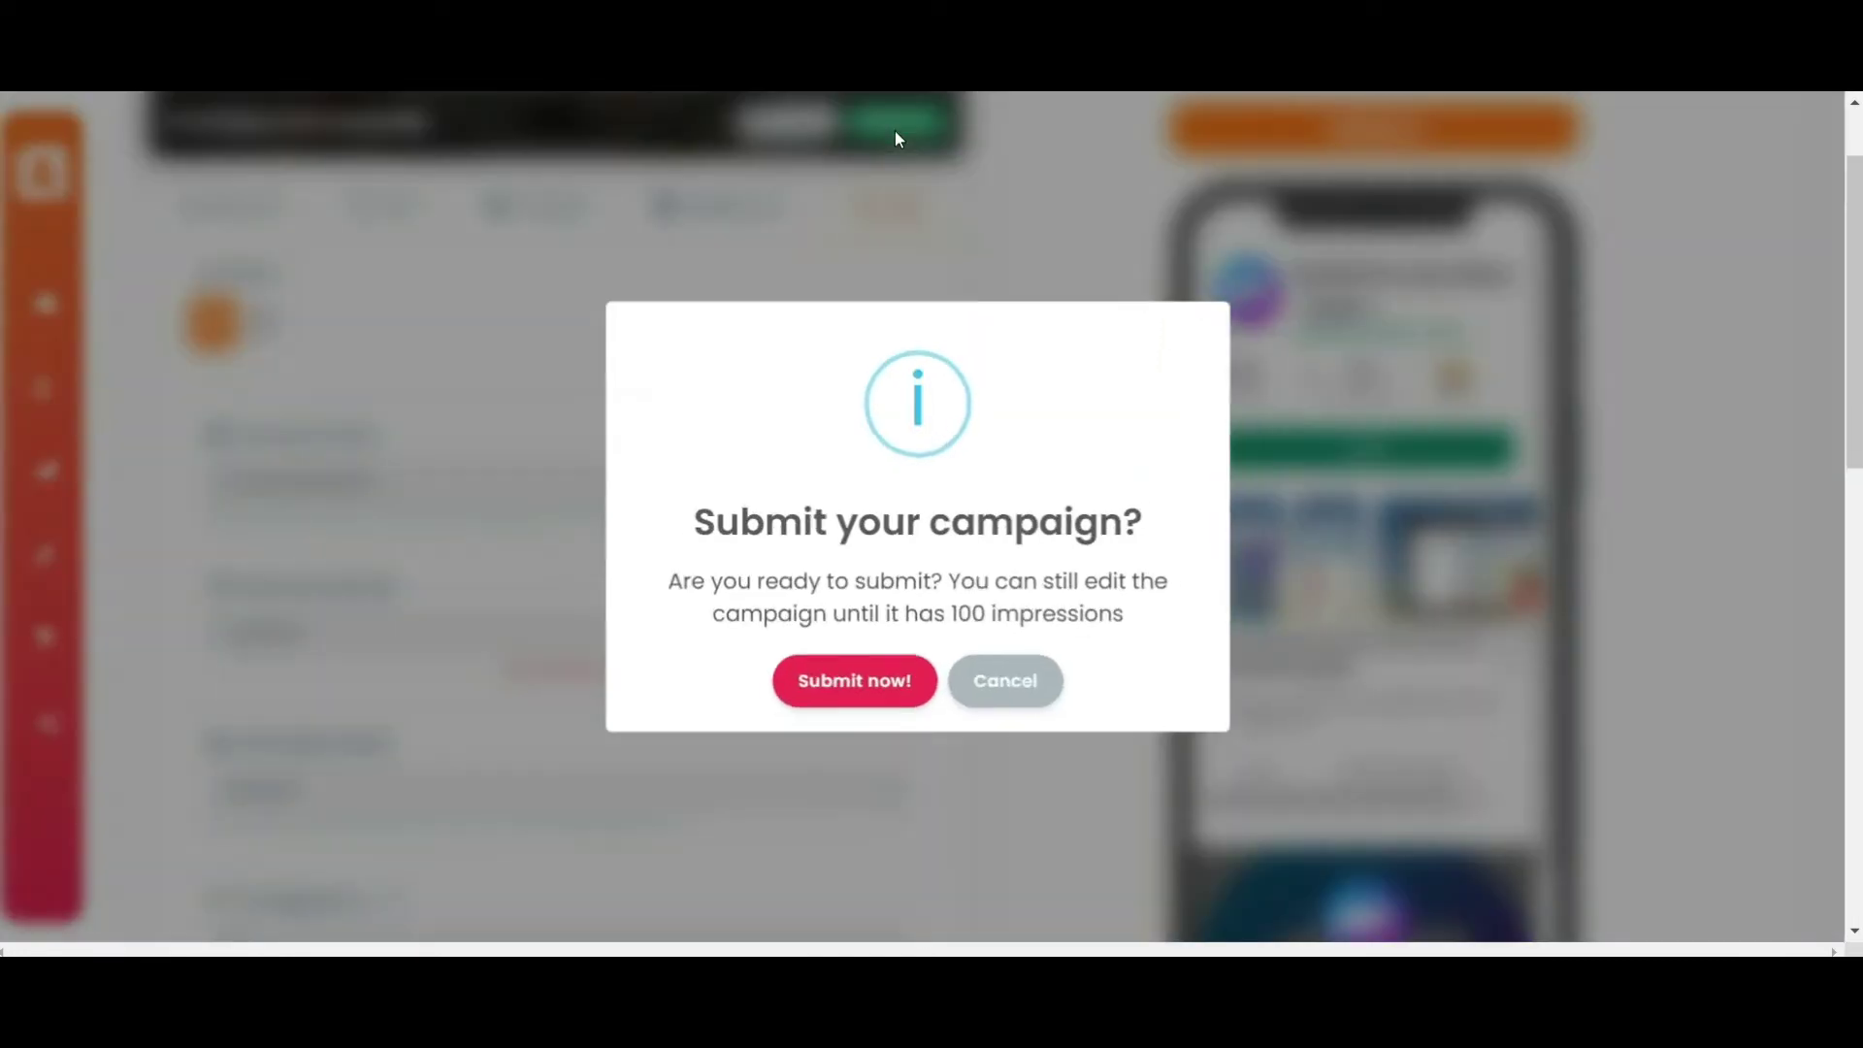
pyautogui.click(877, 679)
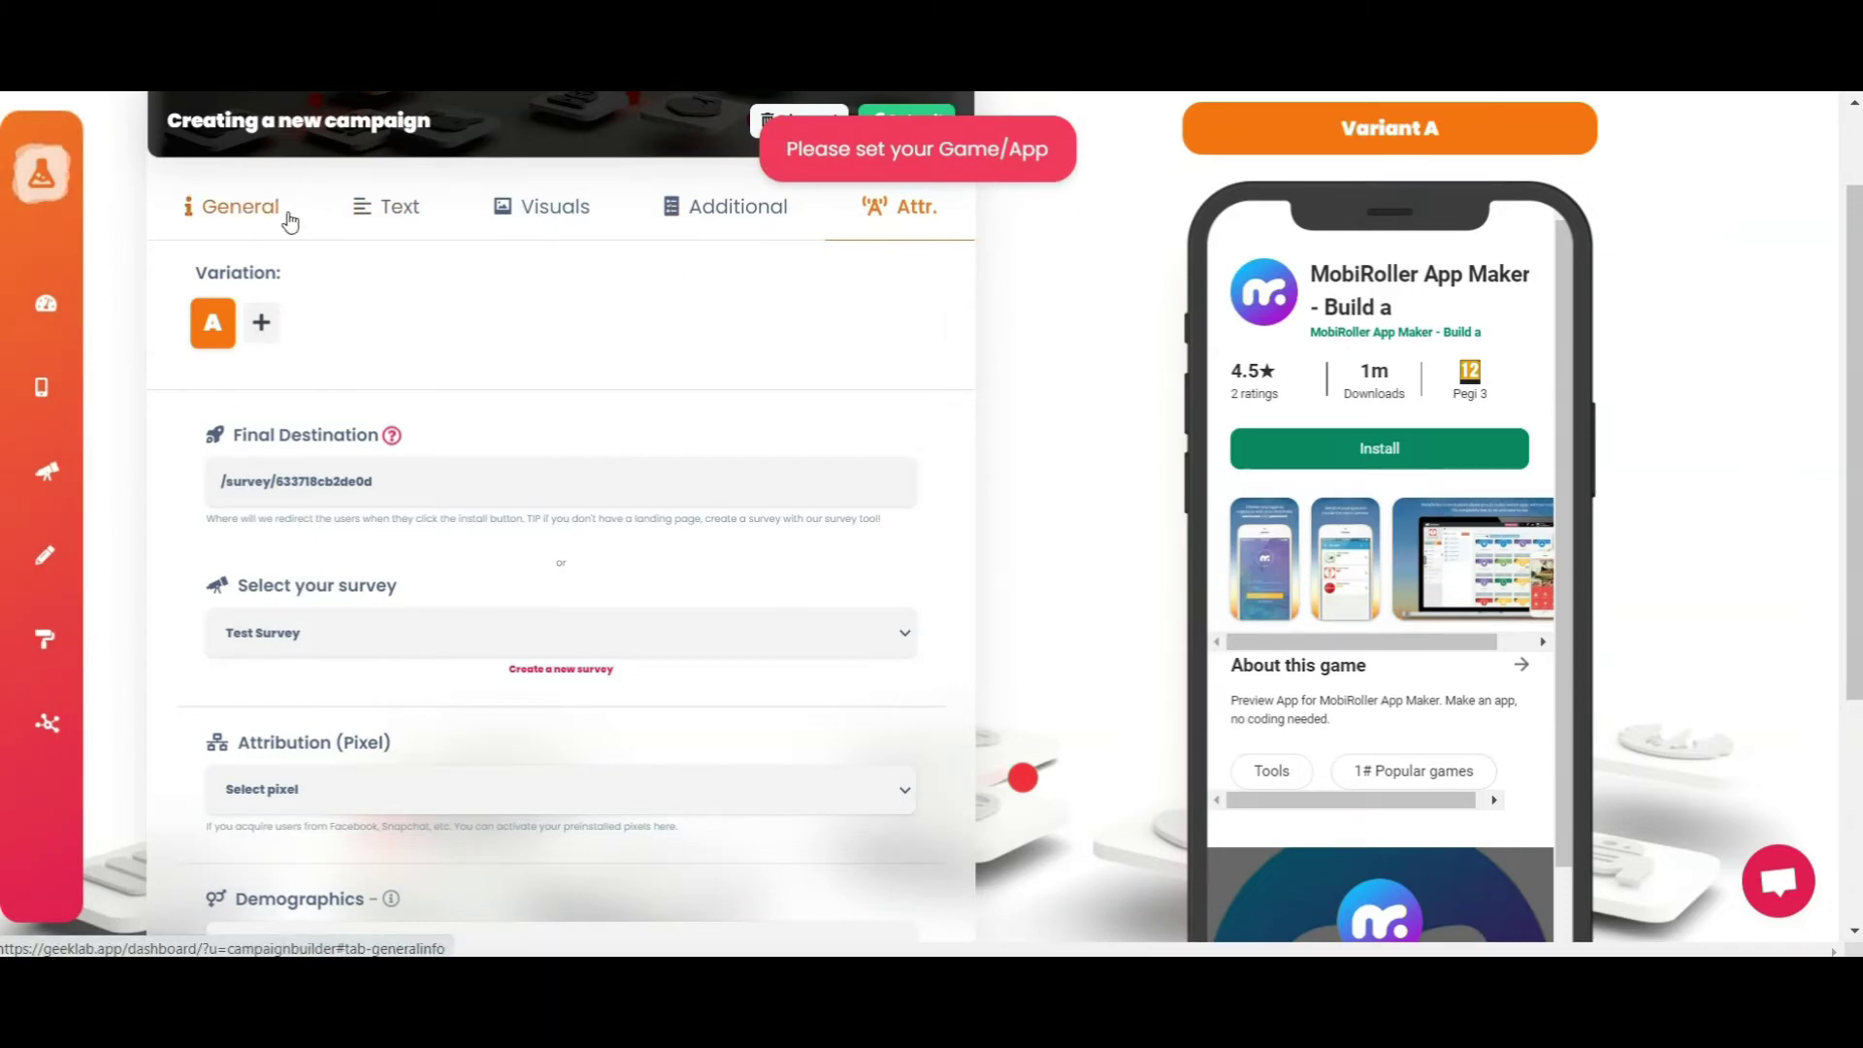
# - Check the campaign's general settings, including its platform and the projects available for selection
pyautogui.scroll(-4, 789, 674)
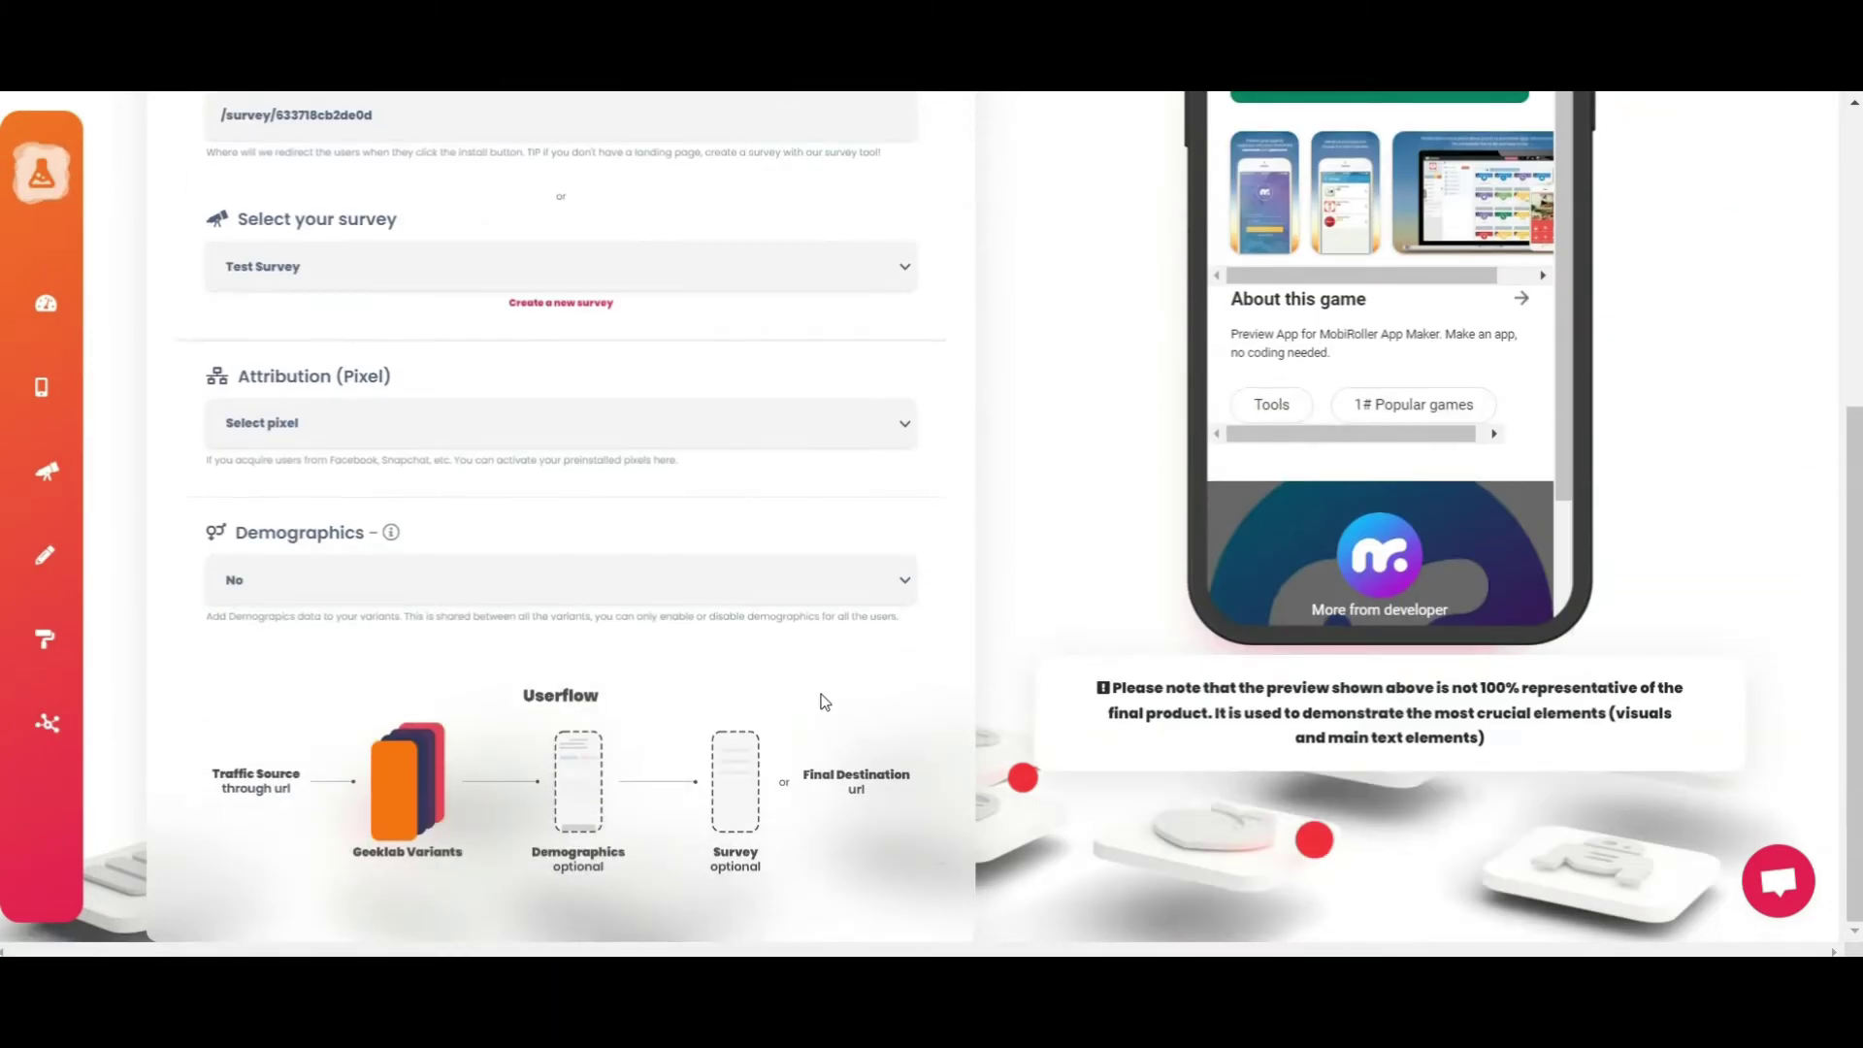
pyautogui.scroll(5, 823, 701)
pyautogui.click(264, 225)
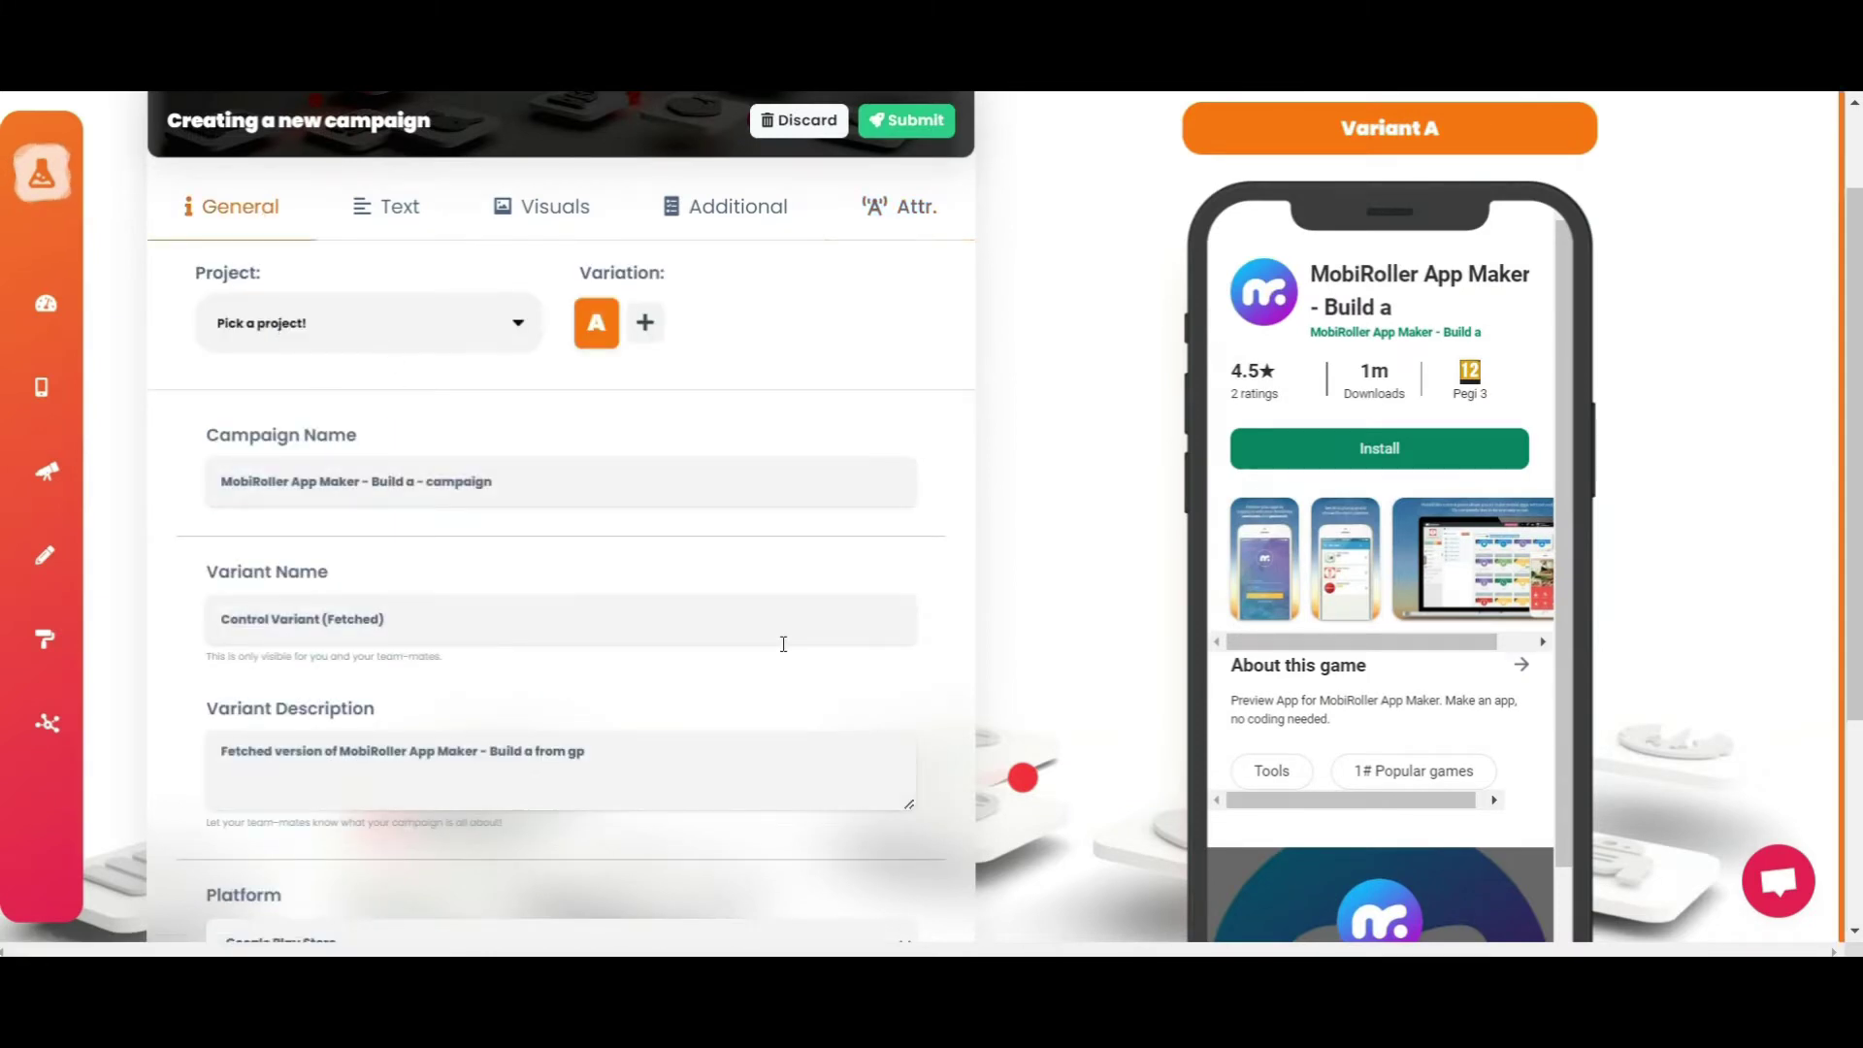
pyautogui.scroll(-3, 753, 644)
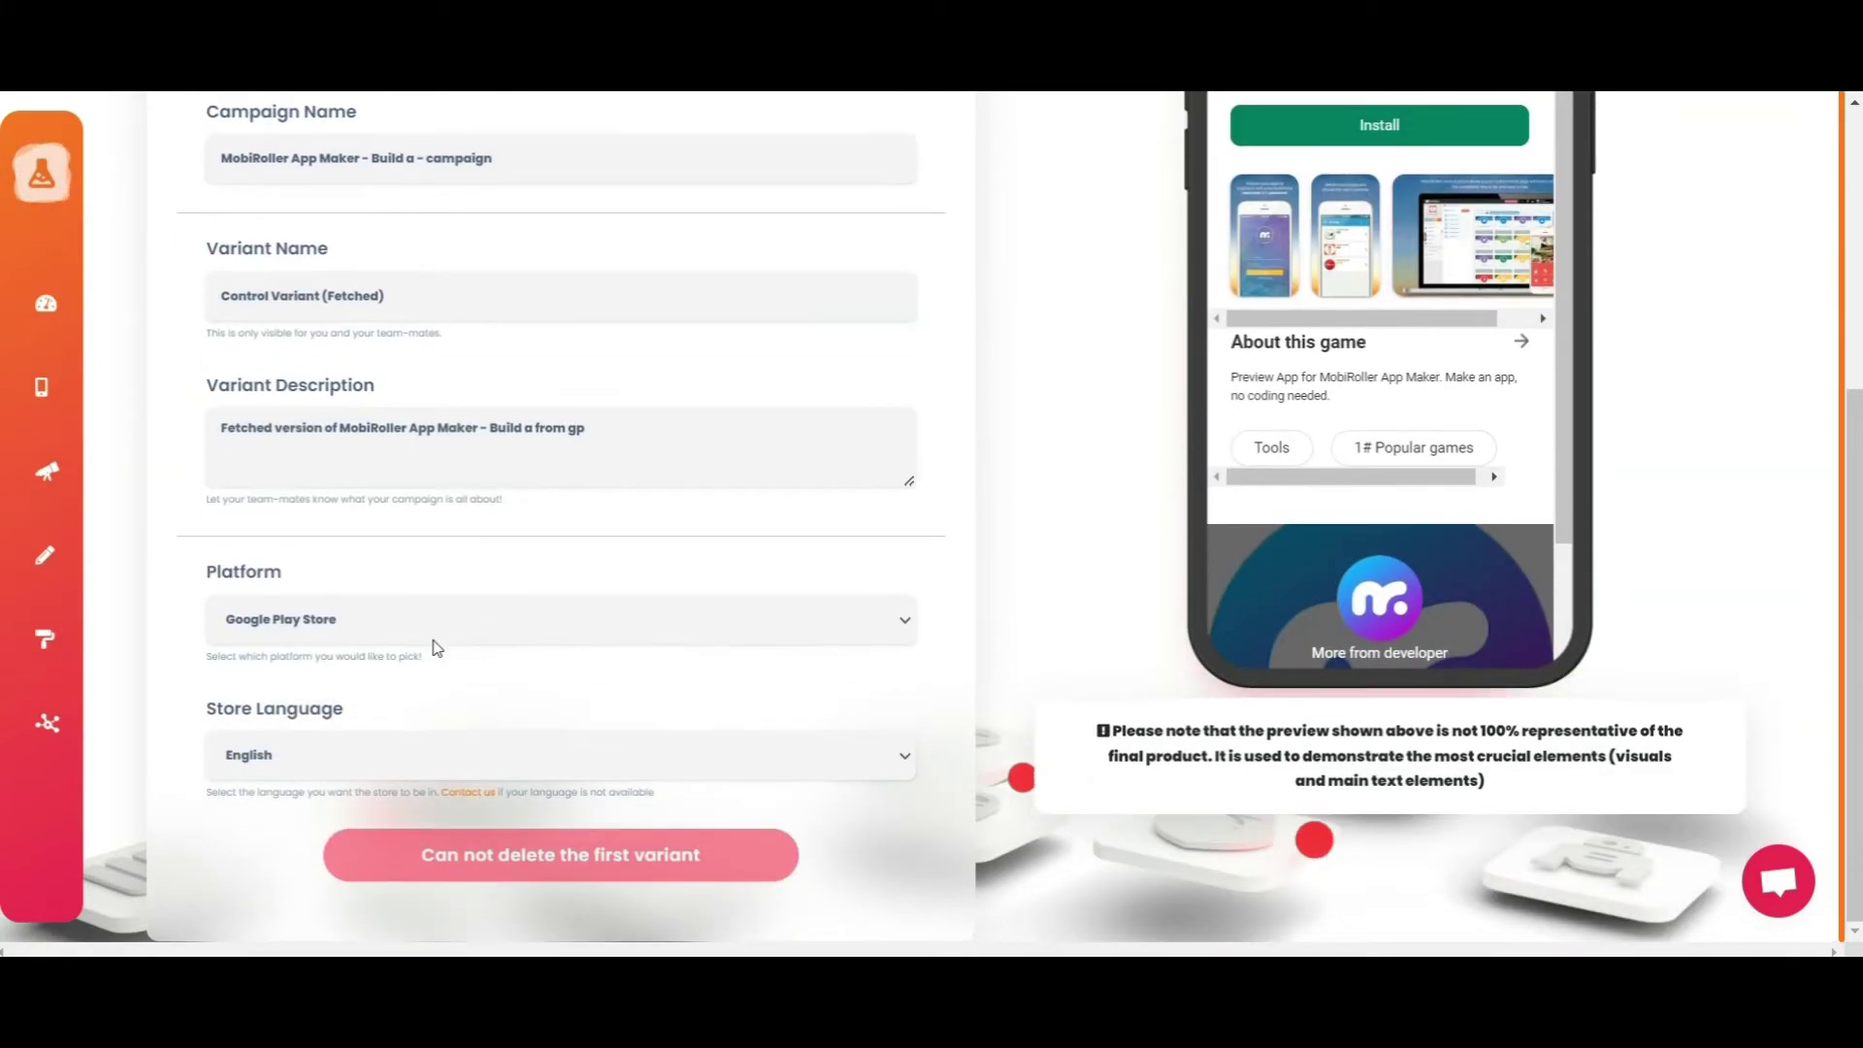
pyautogui.click(383, 616)
pyautogui.click(382, 617)
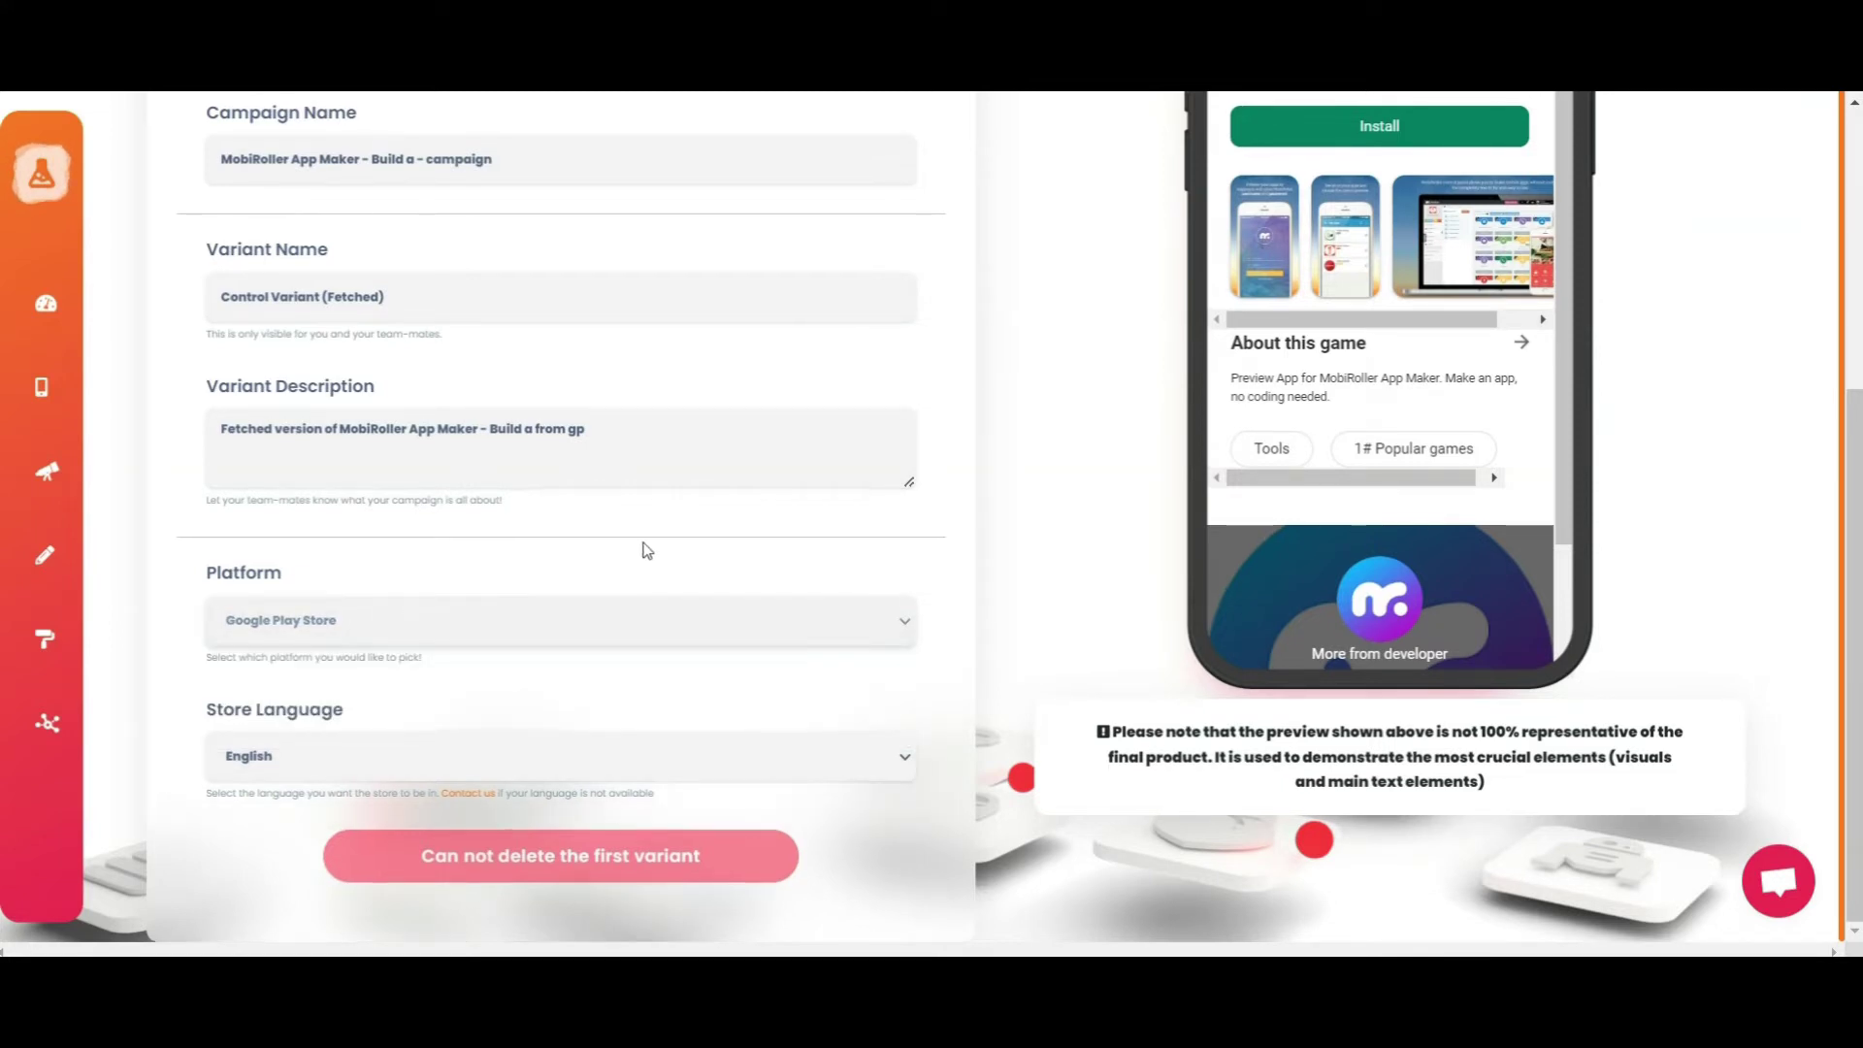
pyautogui.scroll(2, 640, 544)
pyautogui.click(384, 262)
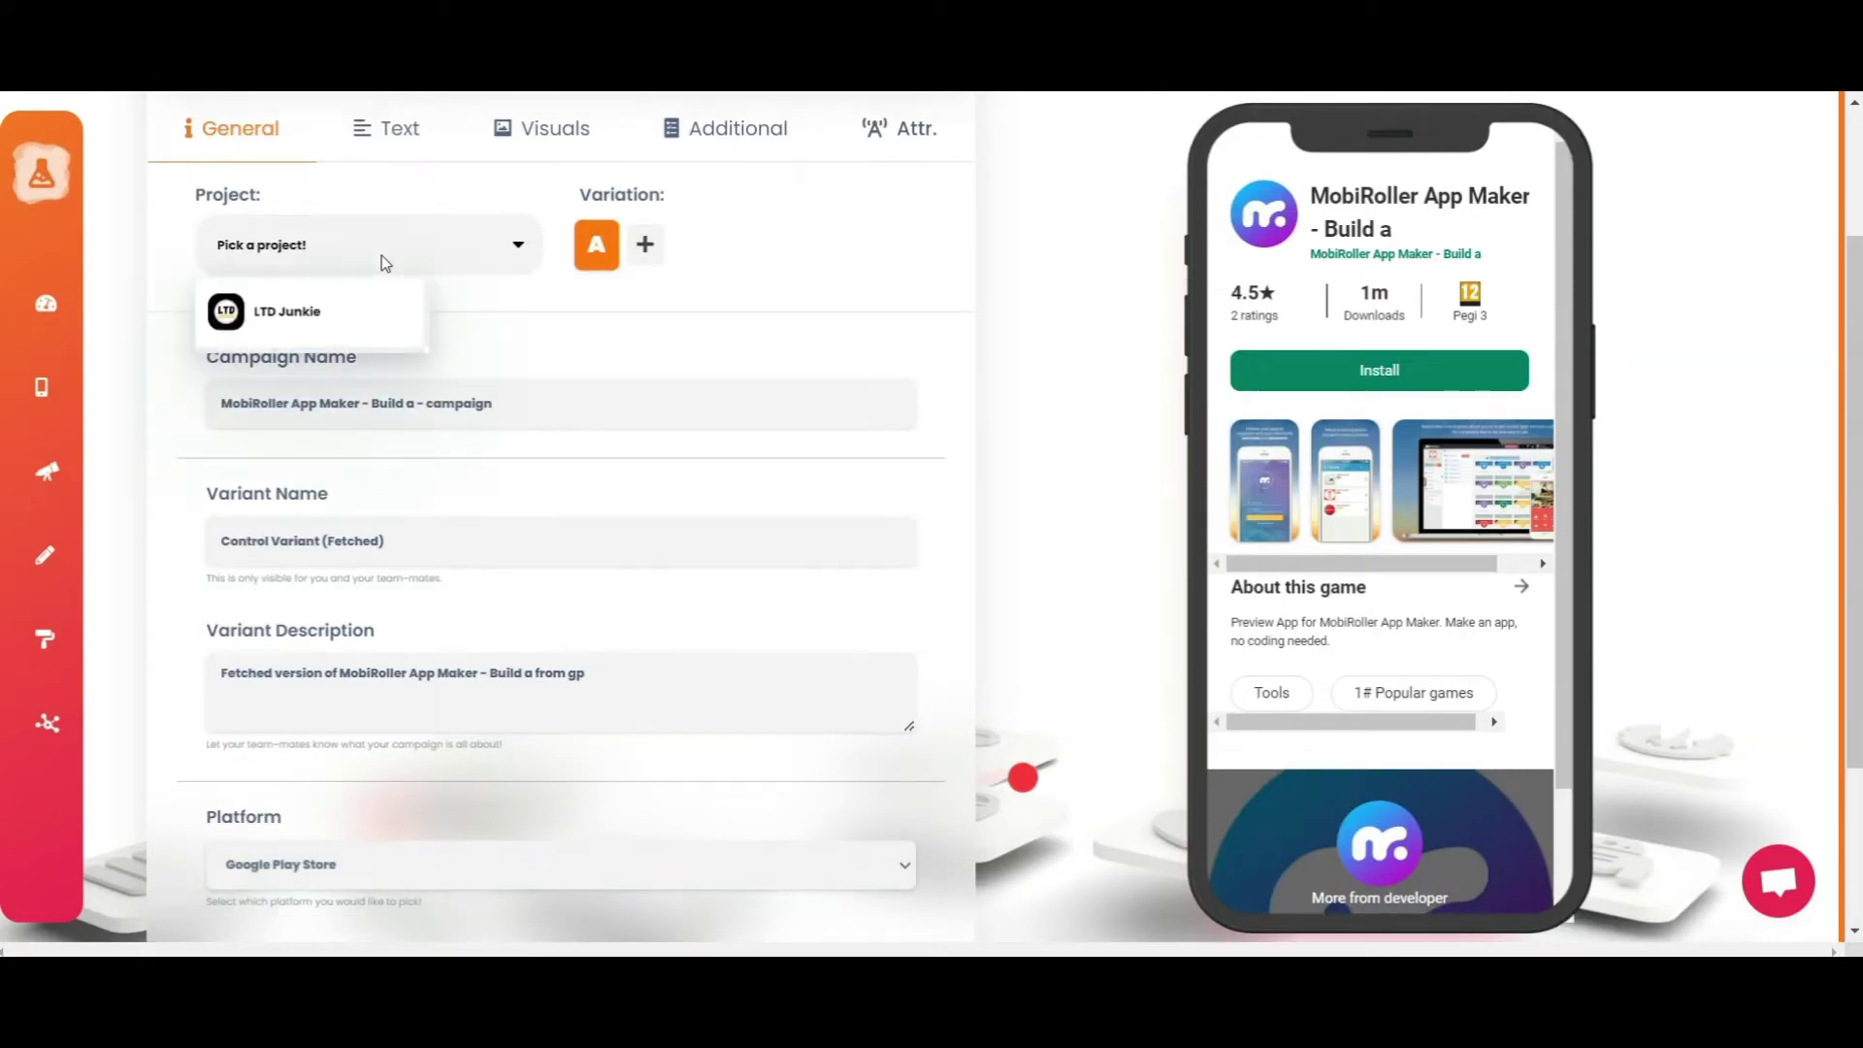
pyautogui.click(383, 254)
# - Recheck the campaign's text details and visuals for a missing game or app setting
pyautogui.click(391, 136)
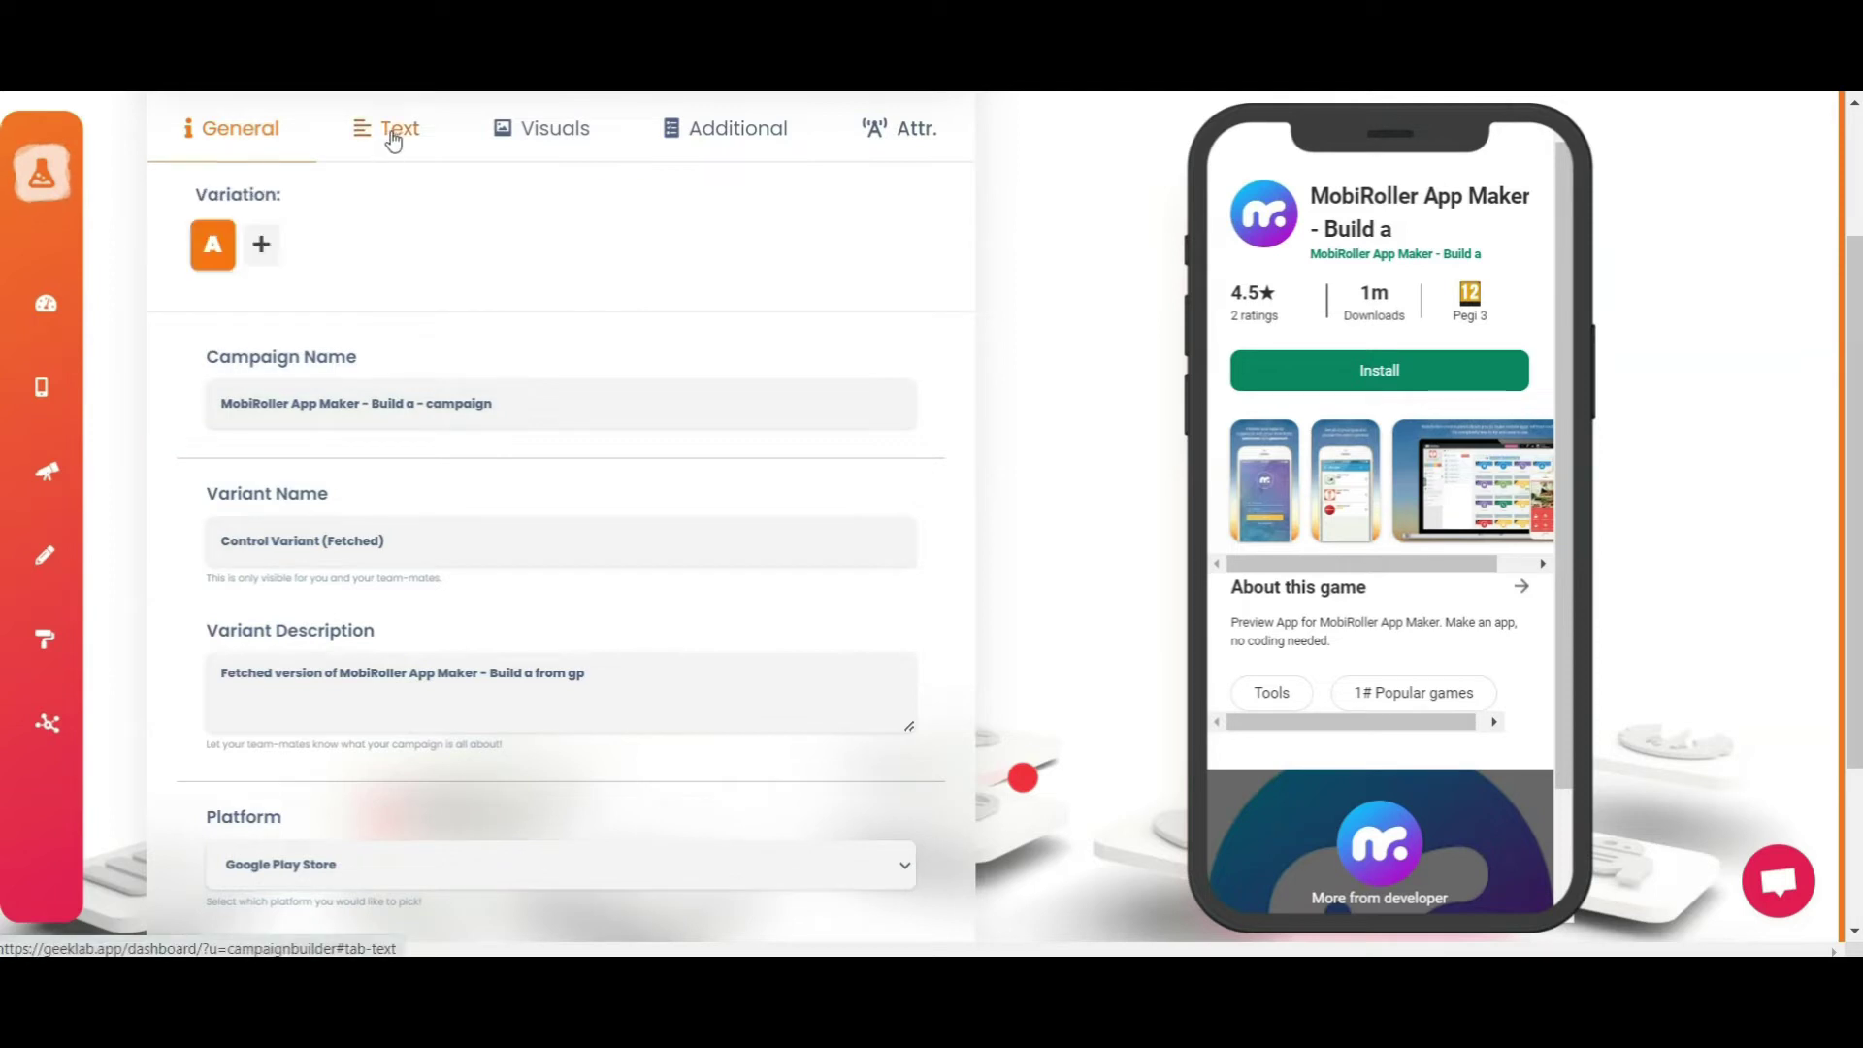
pyautogui.scroll(-3, 578, 611)
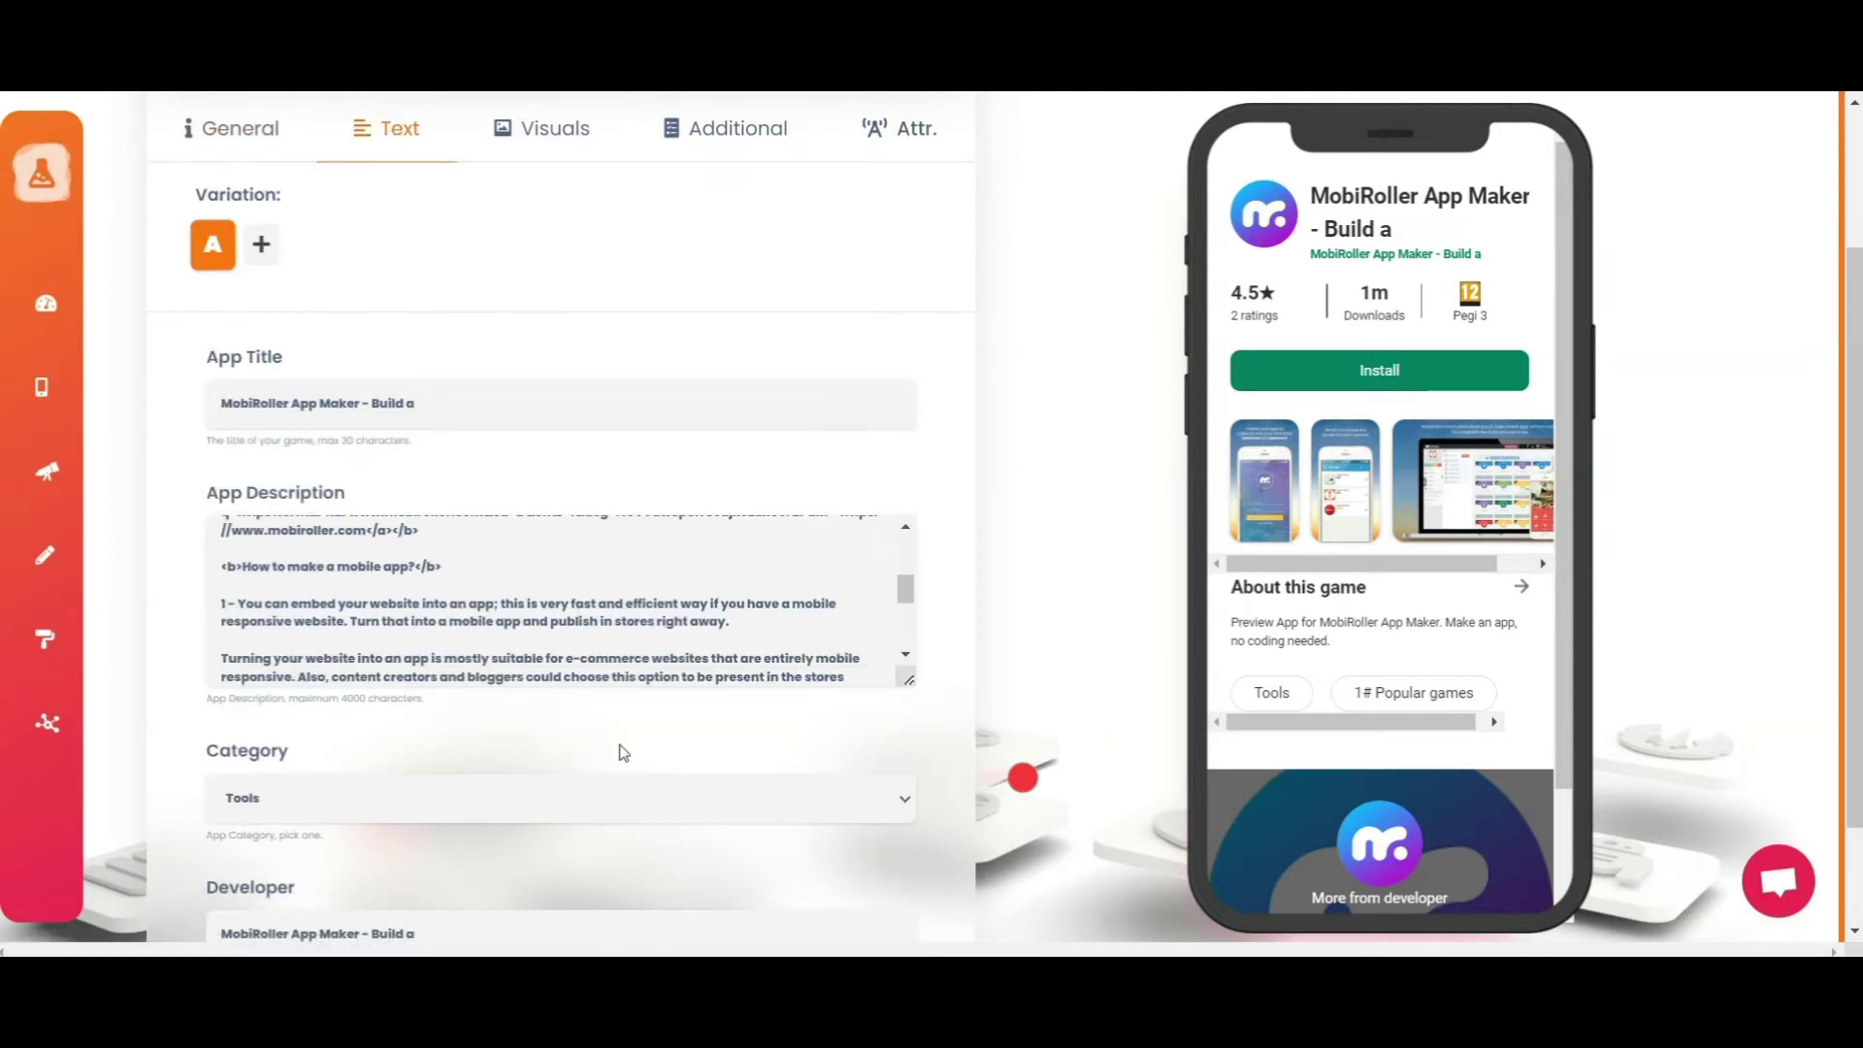
pyautogui.scroll(-3, 623, 753)
pyautogui.click(562, 686)
pyautogui.scroll(5, 561, 684)
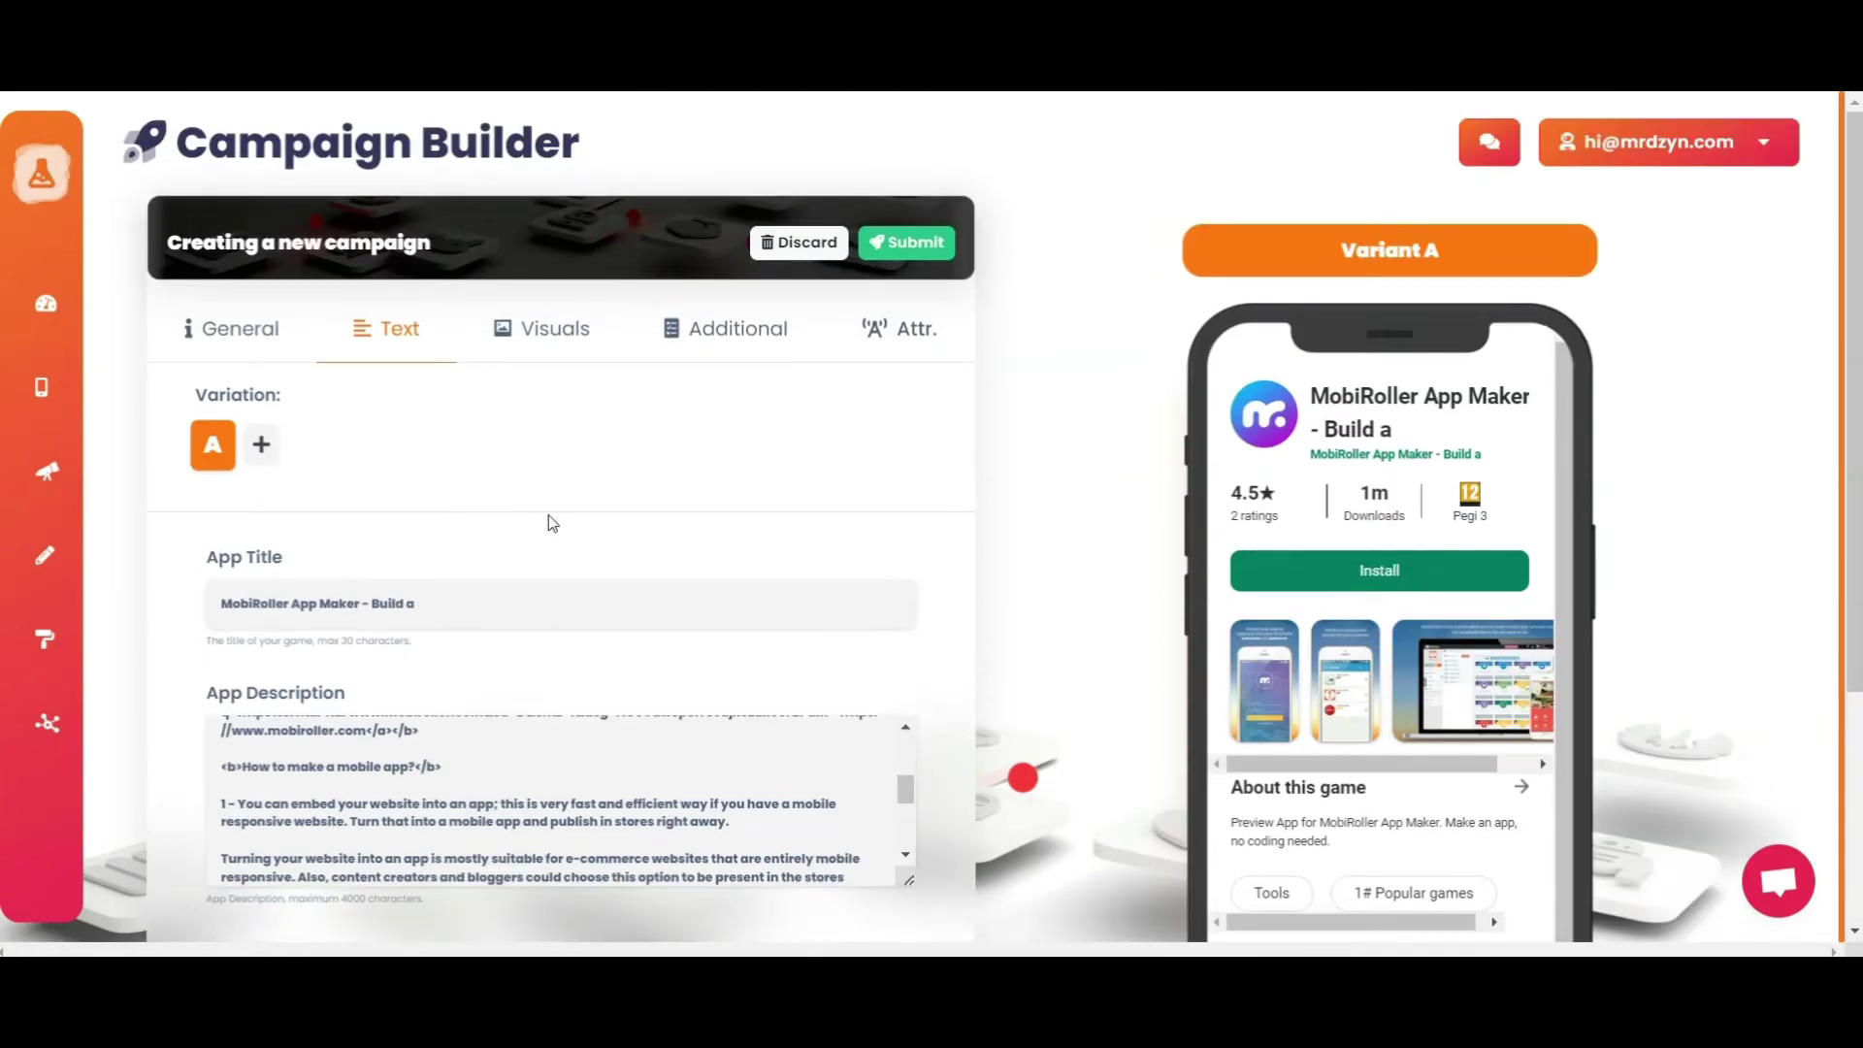
pyautogui.click(599, 351)
pyautogui.scroll(-6, 782, 611)
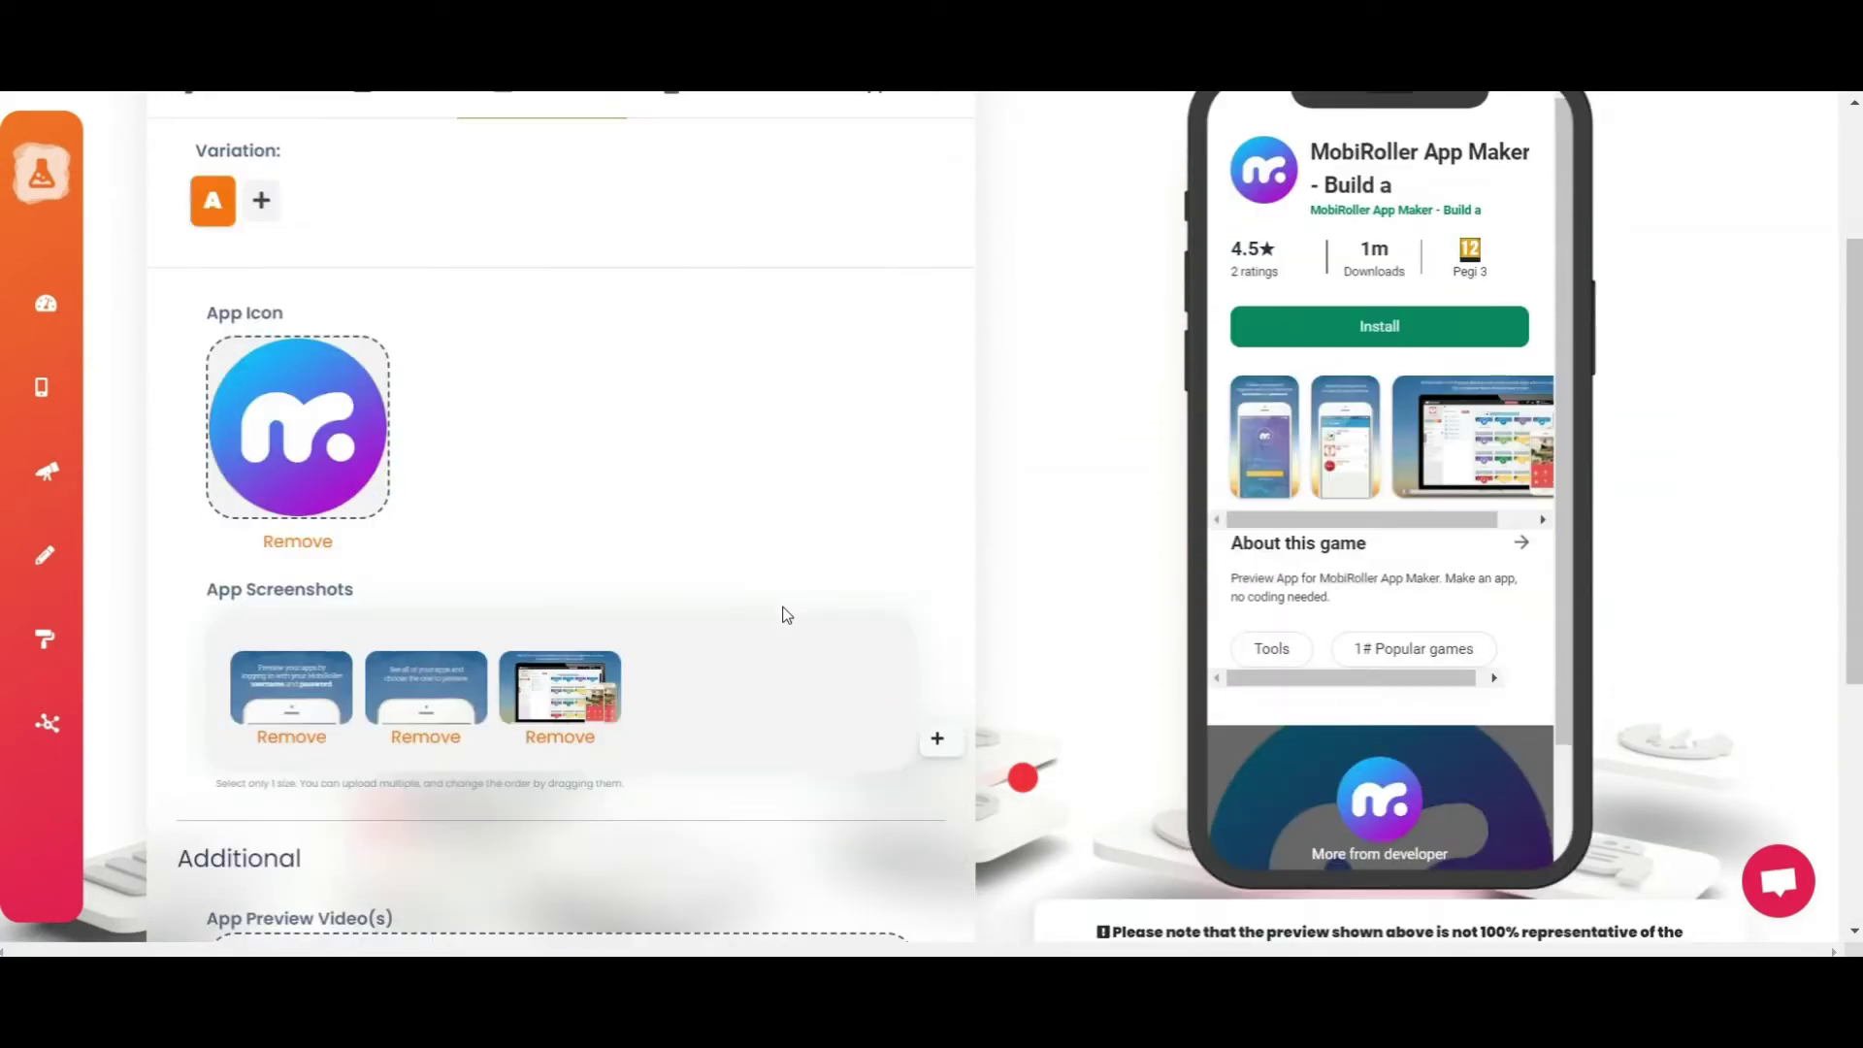
pyautogui.scroll(-1, 785, 616)
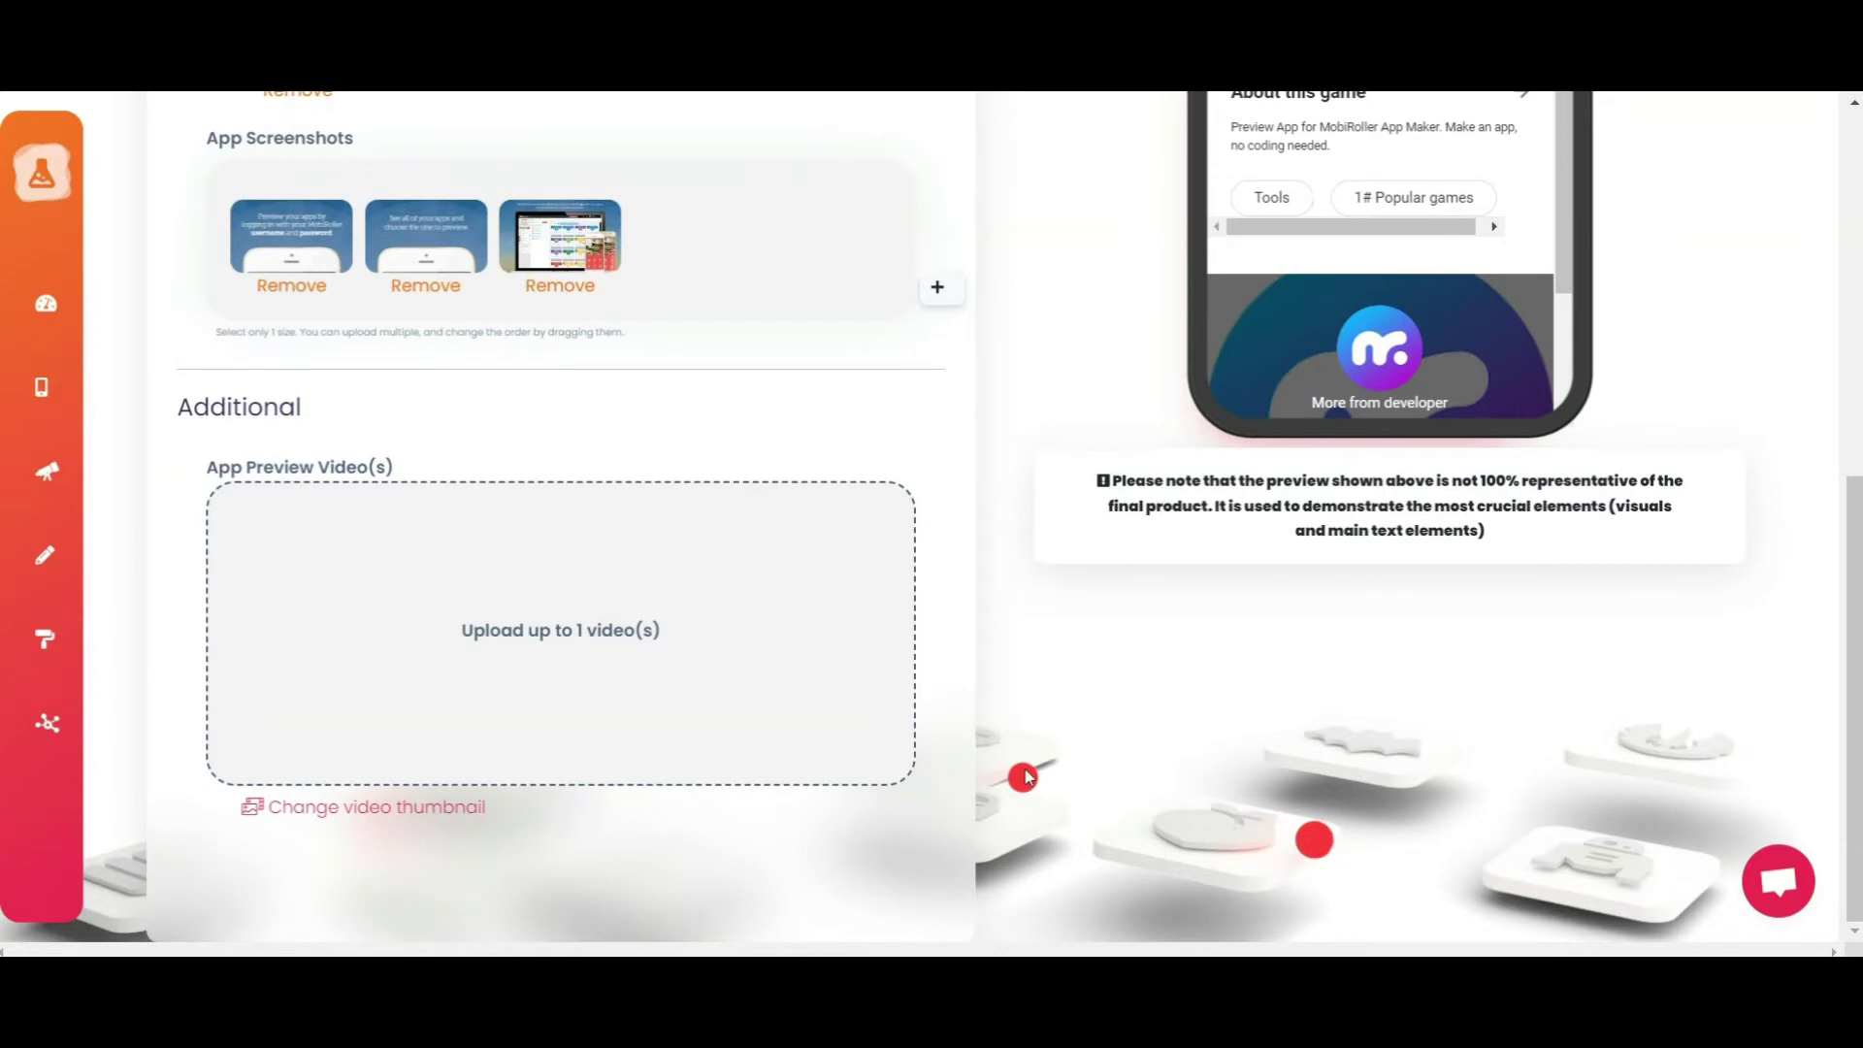
# - Review the campaign's additional details and attribution settings for anything left unset
pyautogui.scroll(7, 1023, 773)
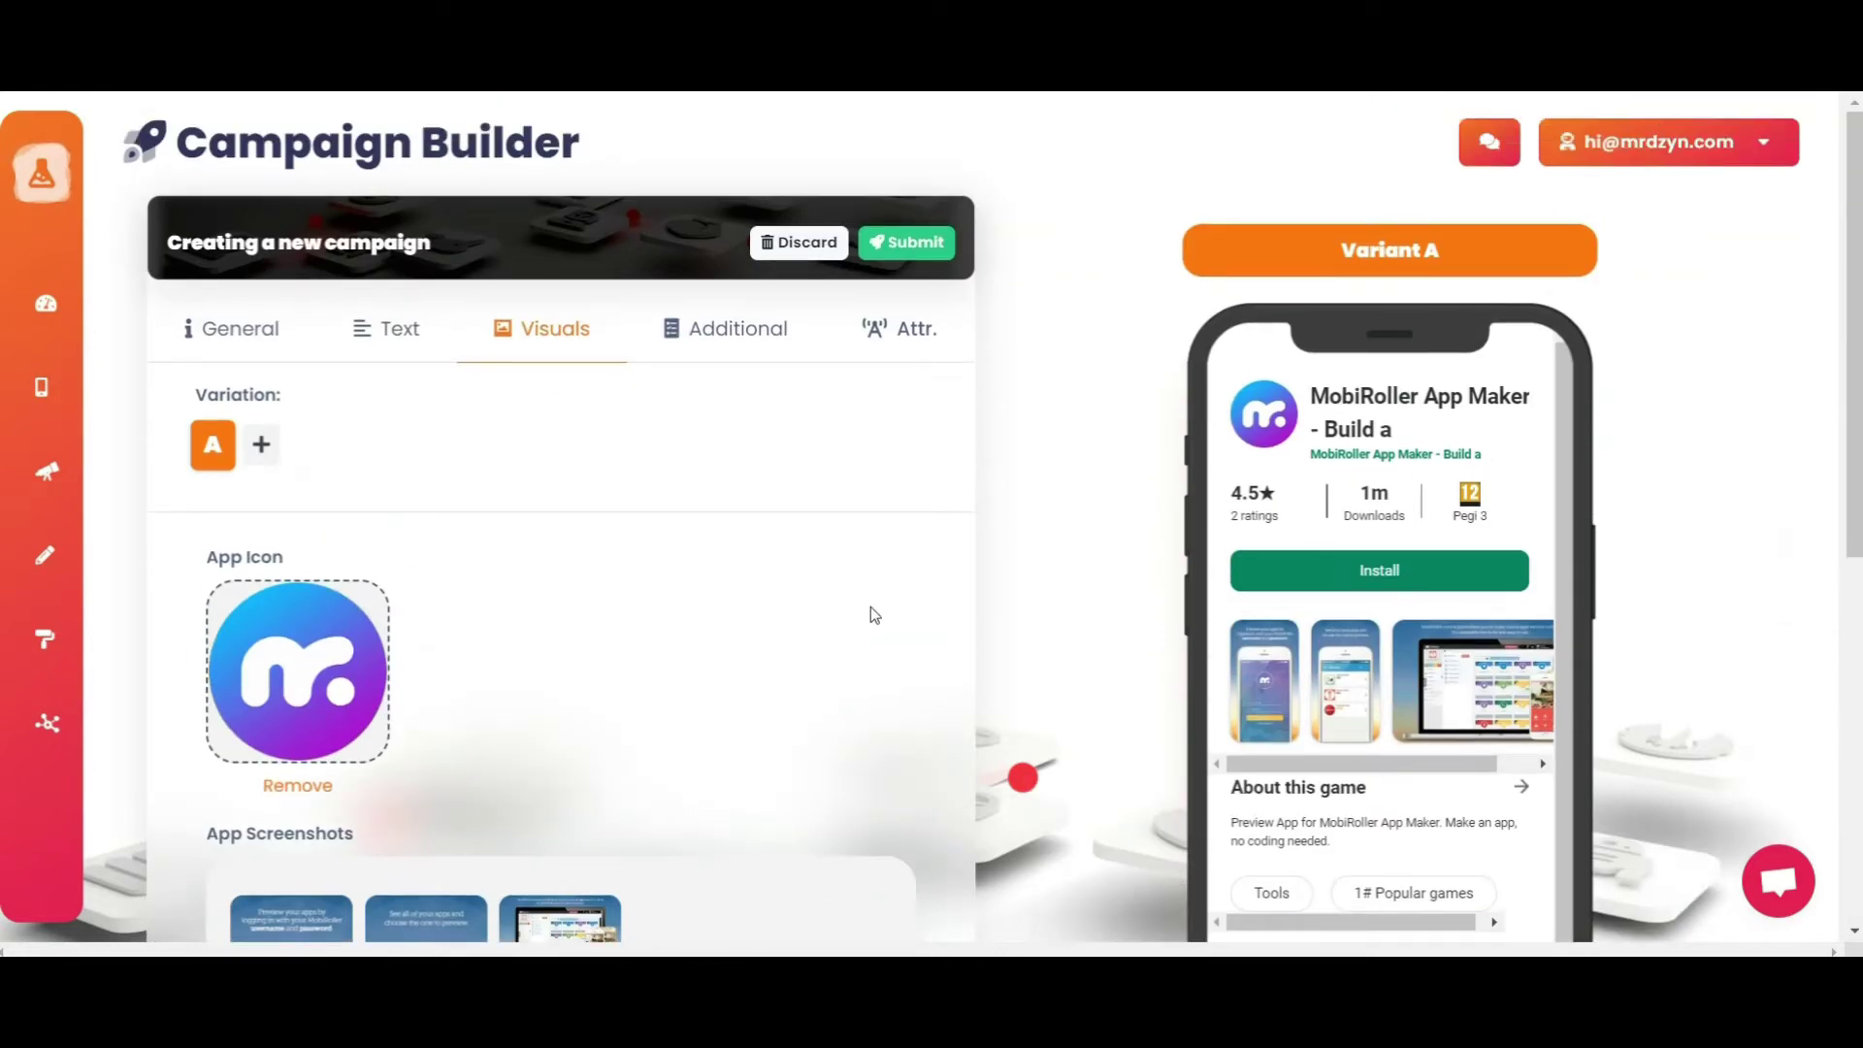
pyautogui.click(753, 335)
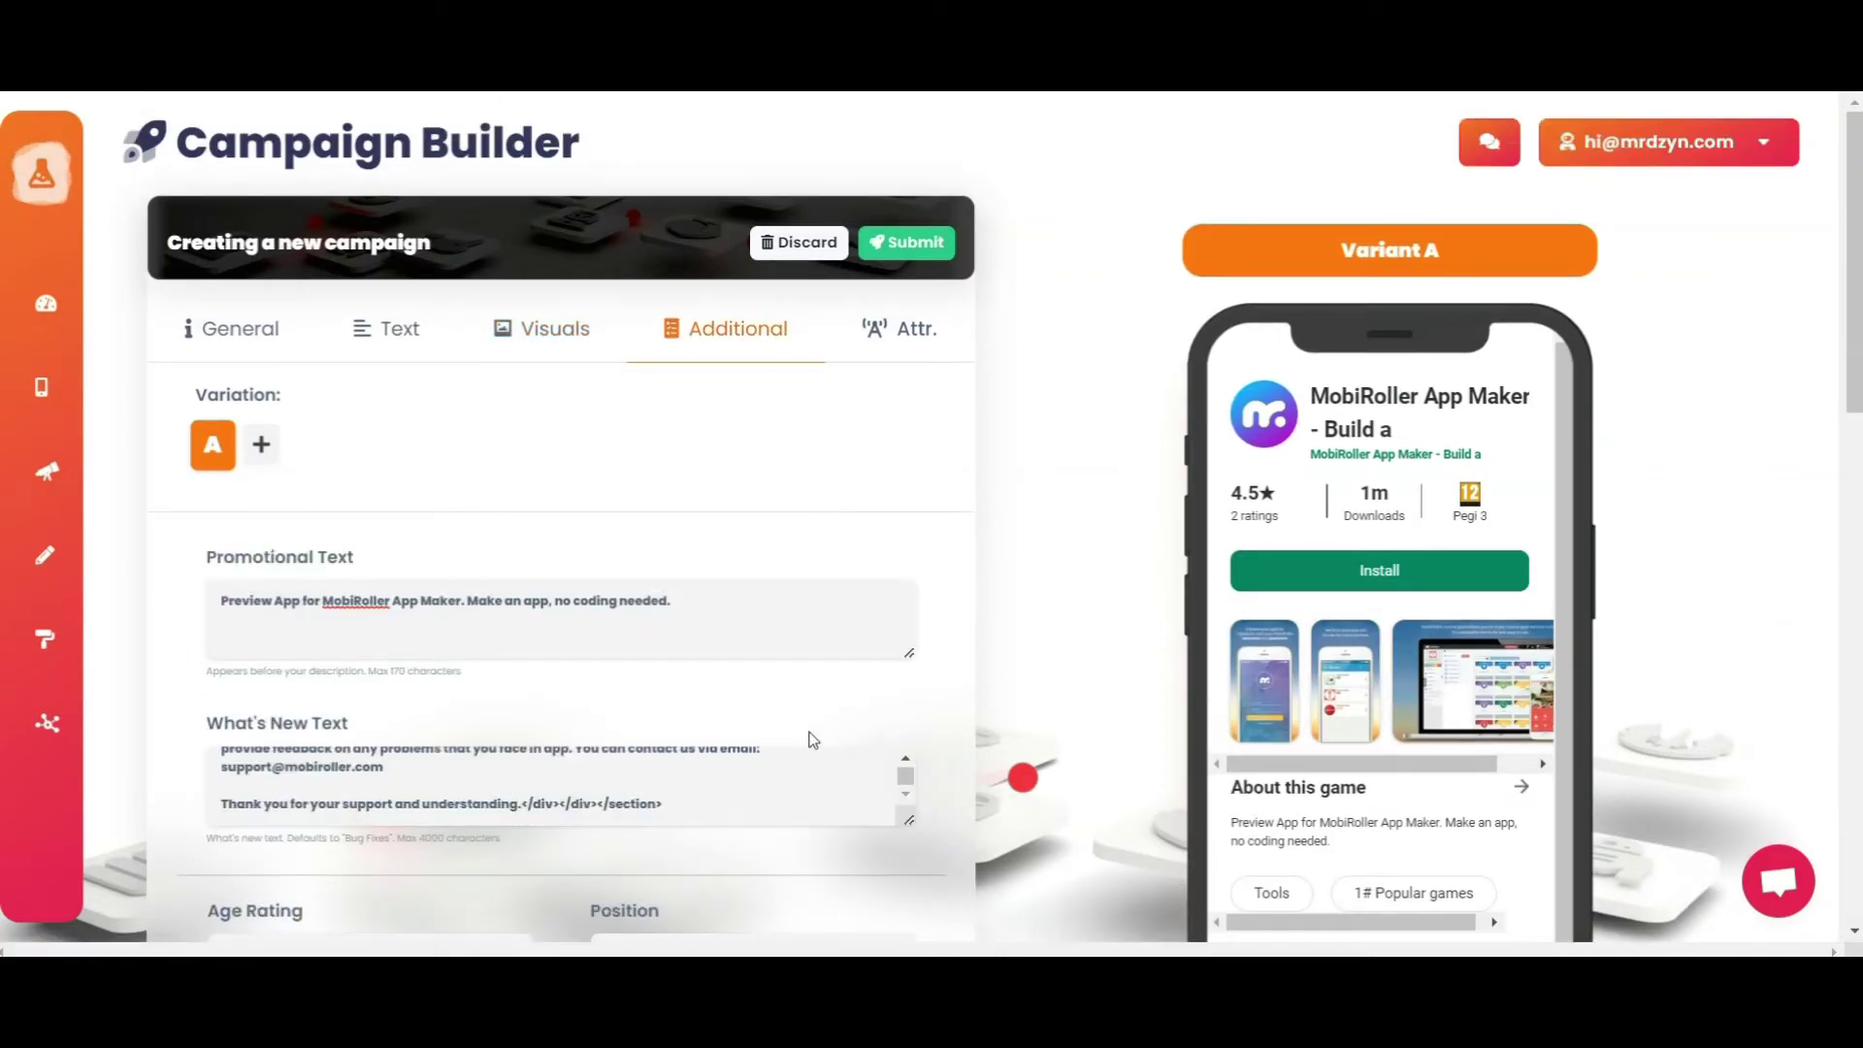
pyautogui.scroll(-8, 813, 740)
pyautogui.scroll(-5, 813, 740)
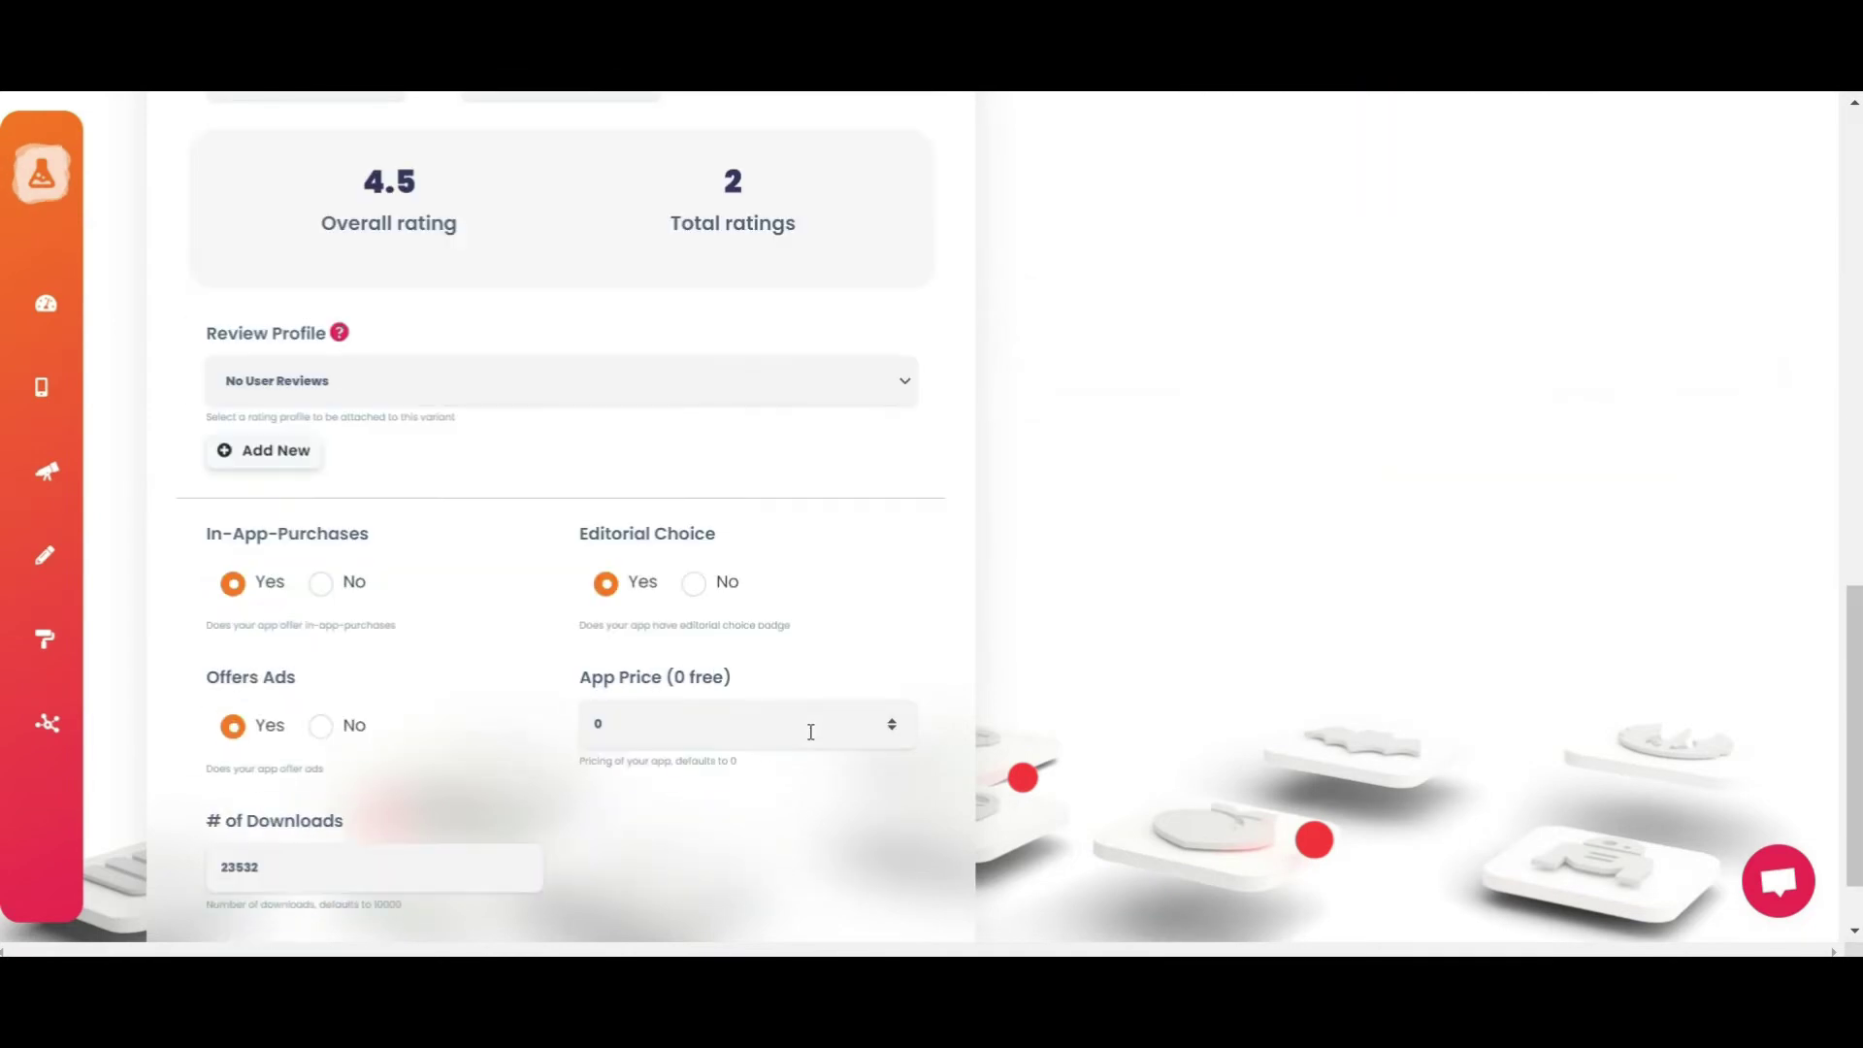
pyautogui.scroll(-1, 813, 737)
pyautogui.scroll(14, 813, 740)
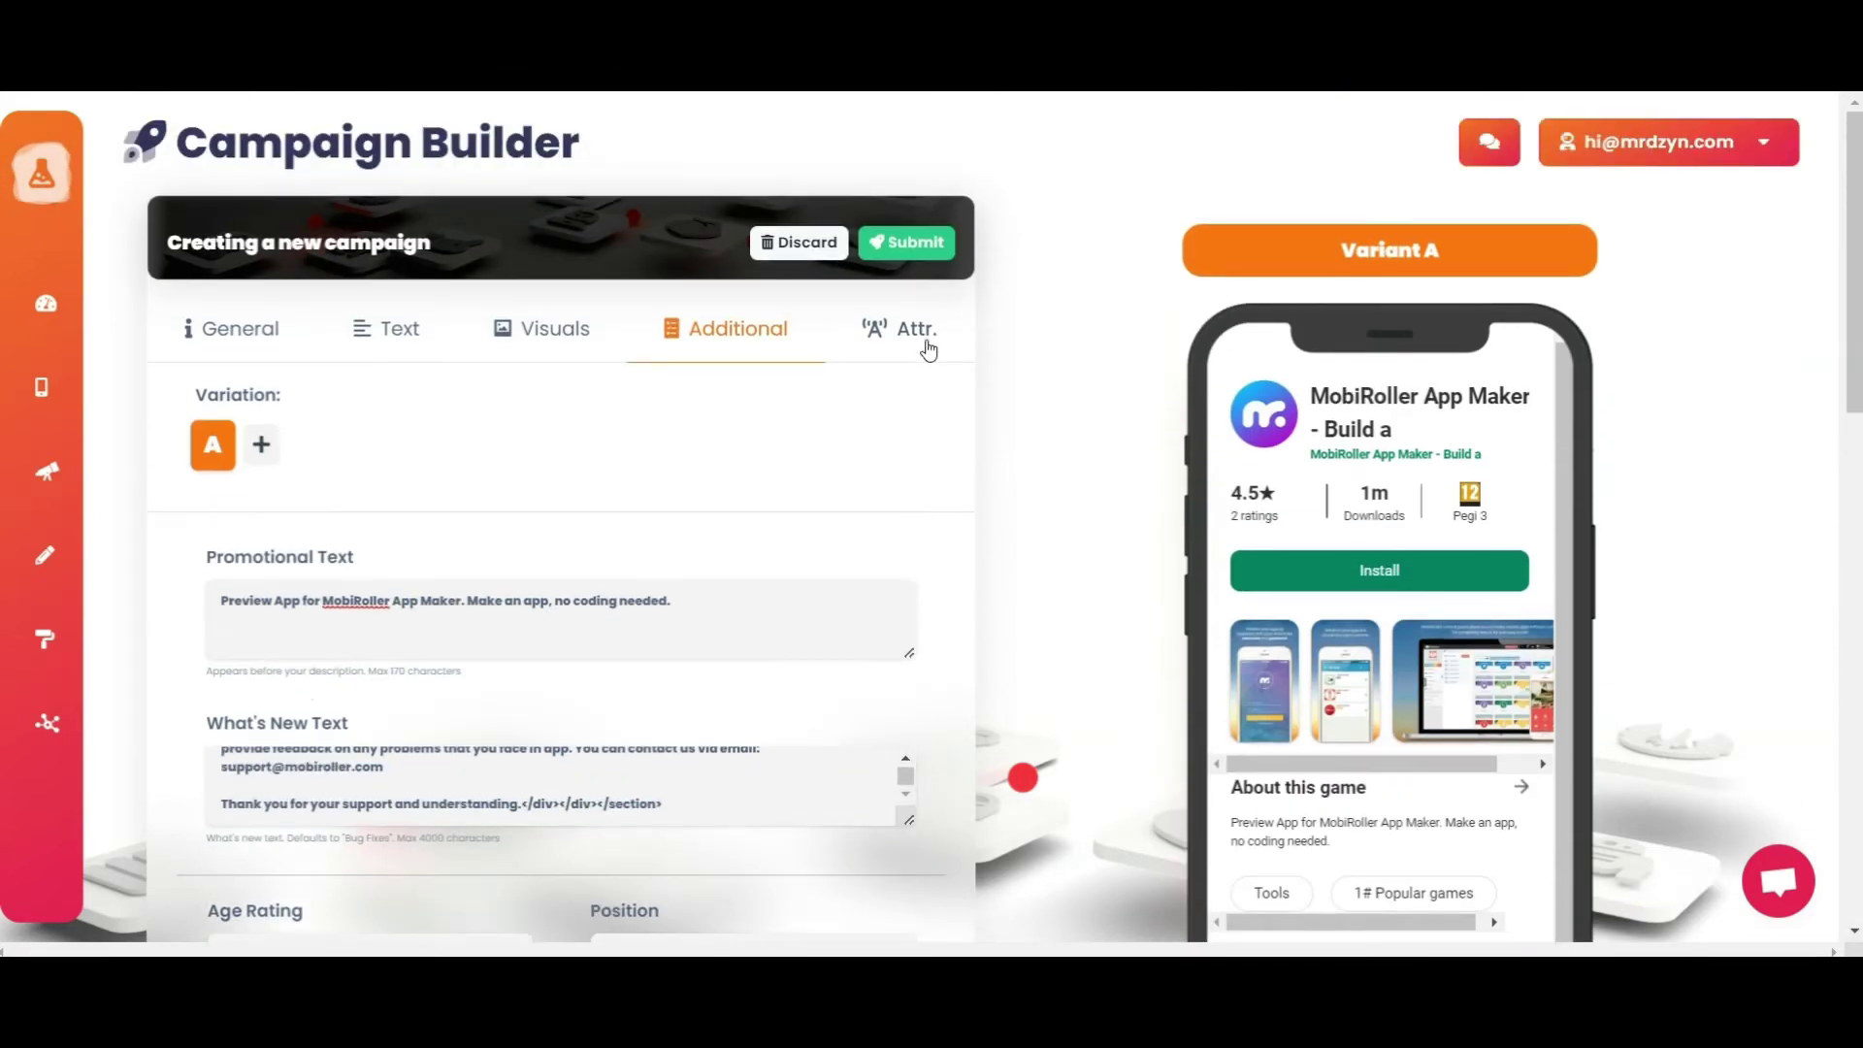
pyautogui.click(924, 331)
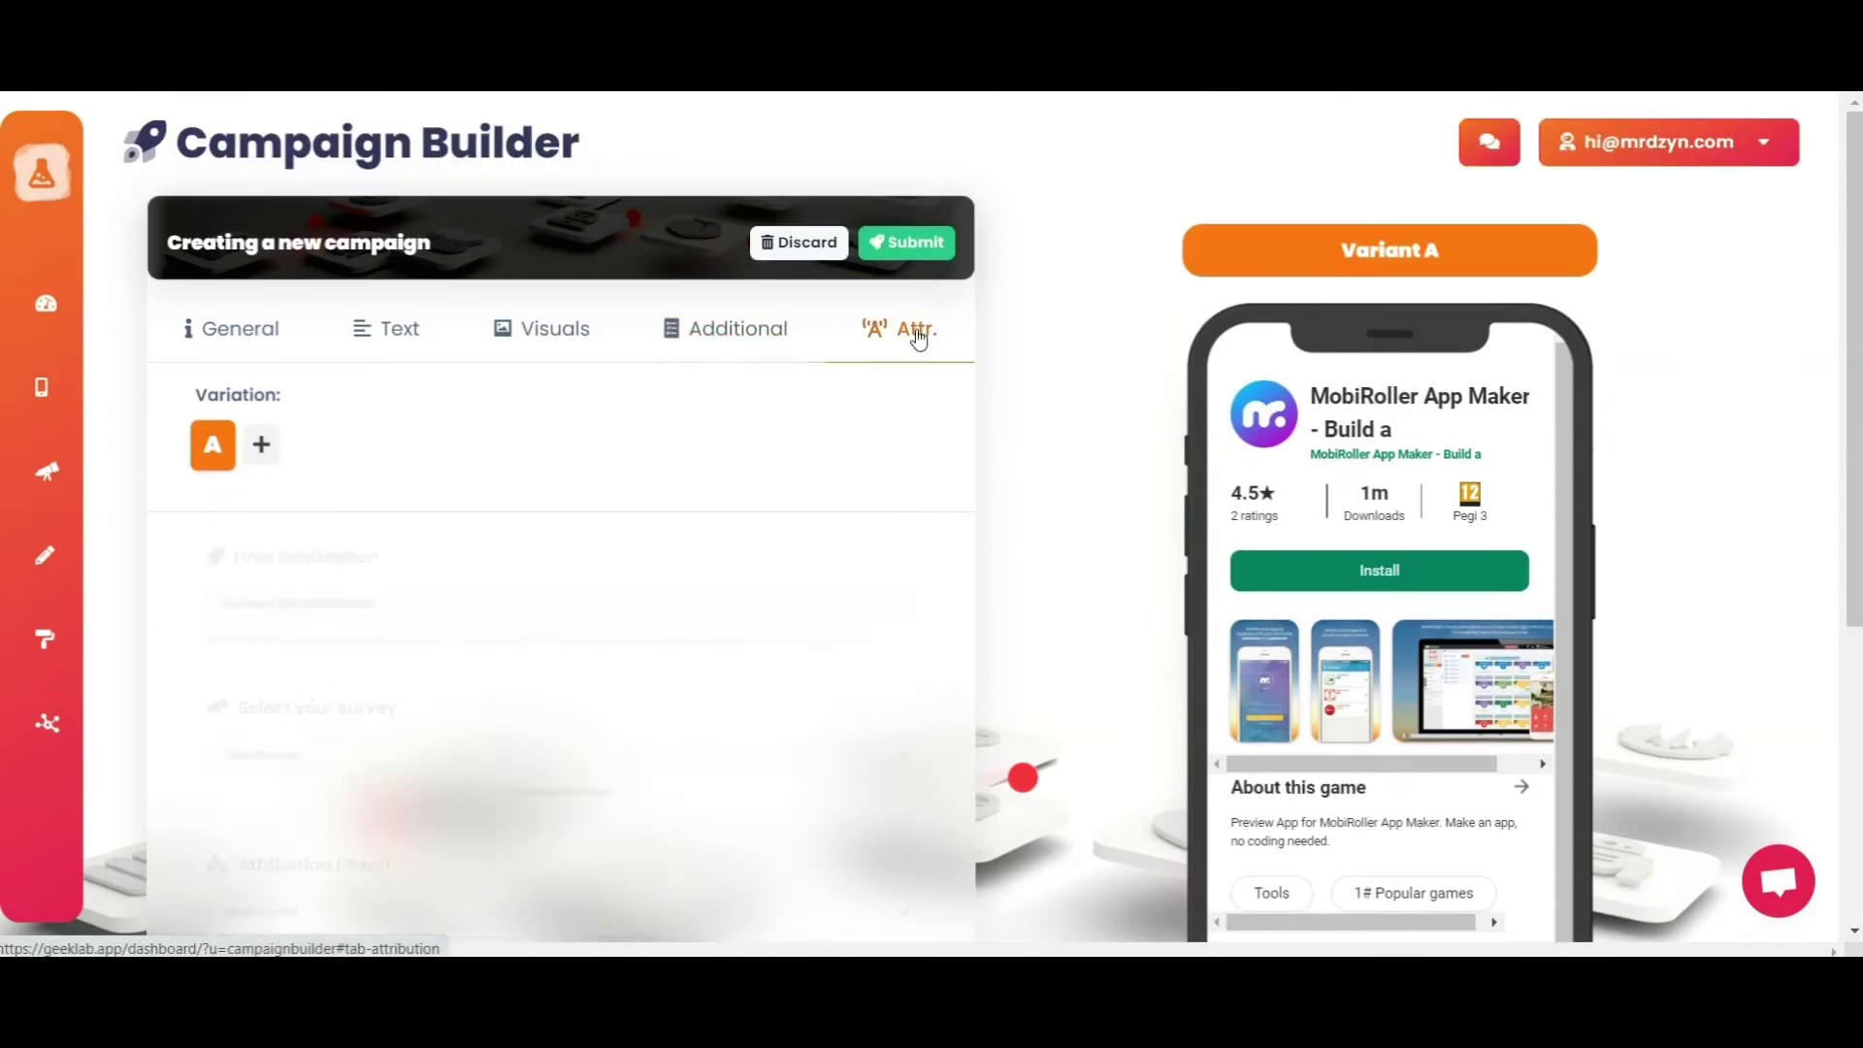
pyautogui.scroll(-3, 800, 689)
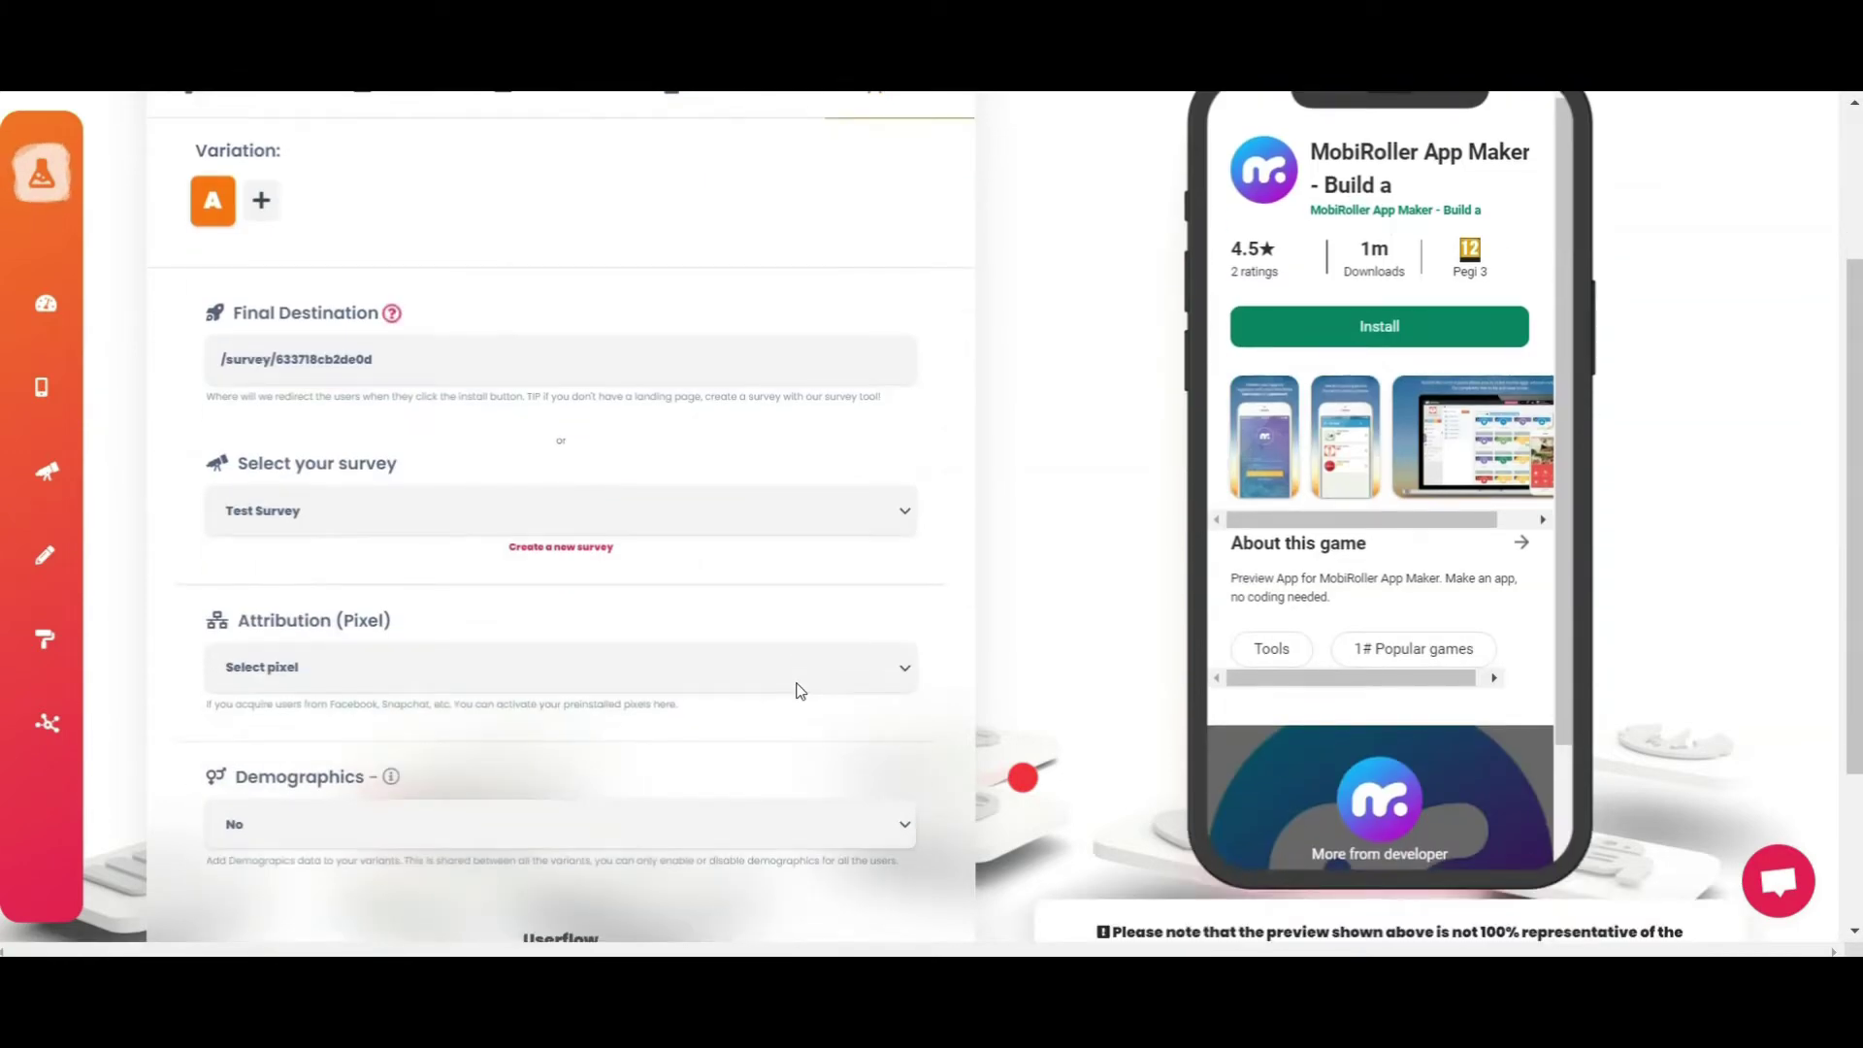
pyautogui.scroll(-3, 745, 728)
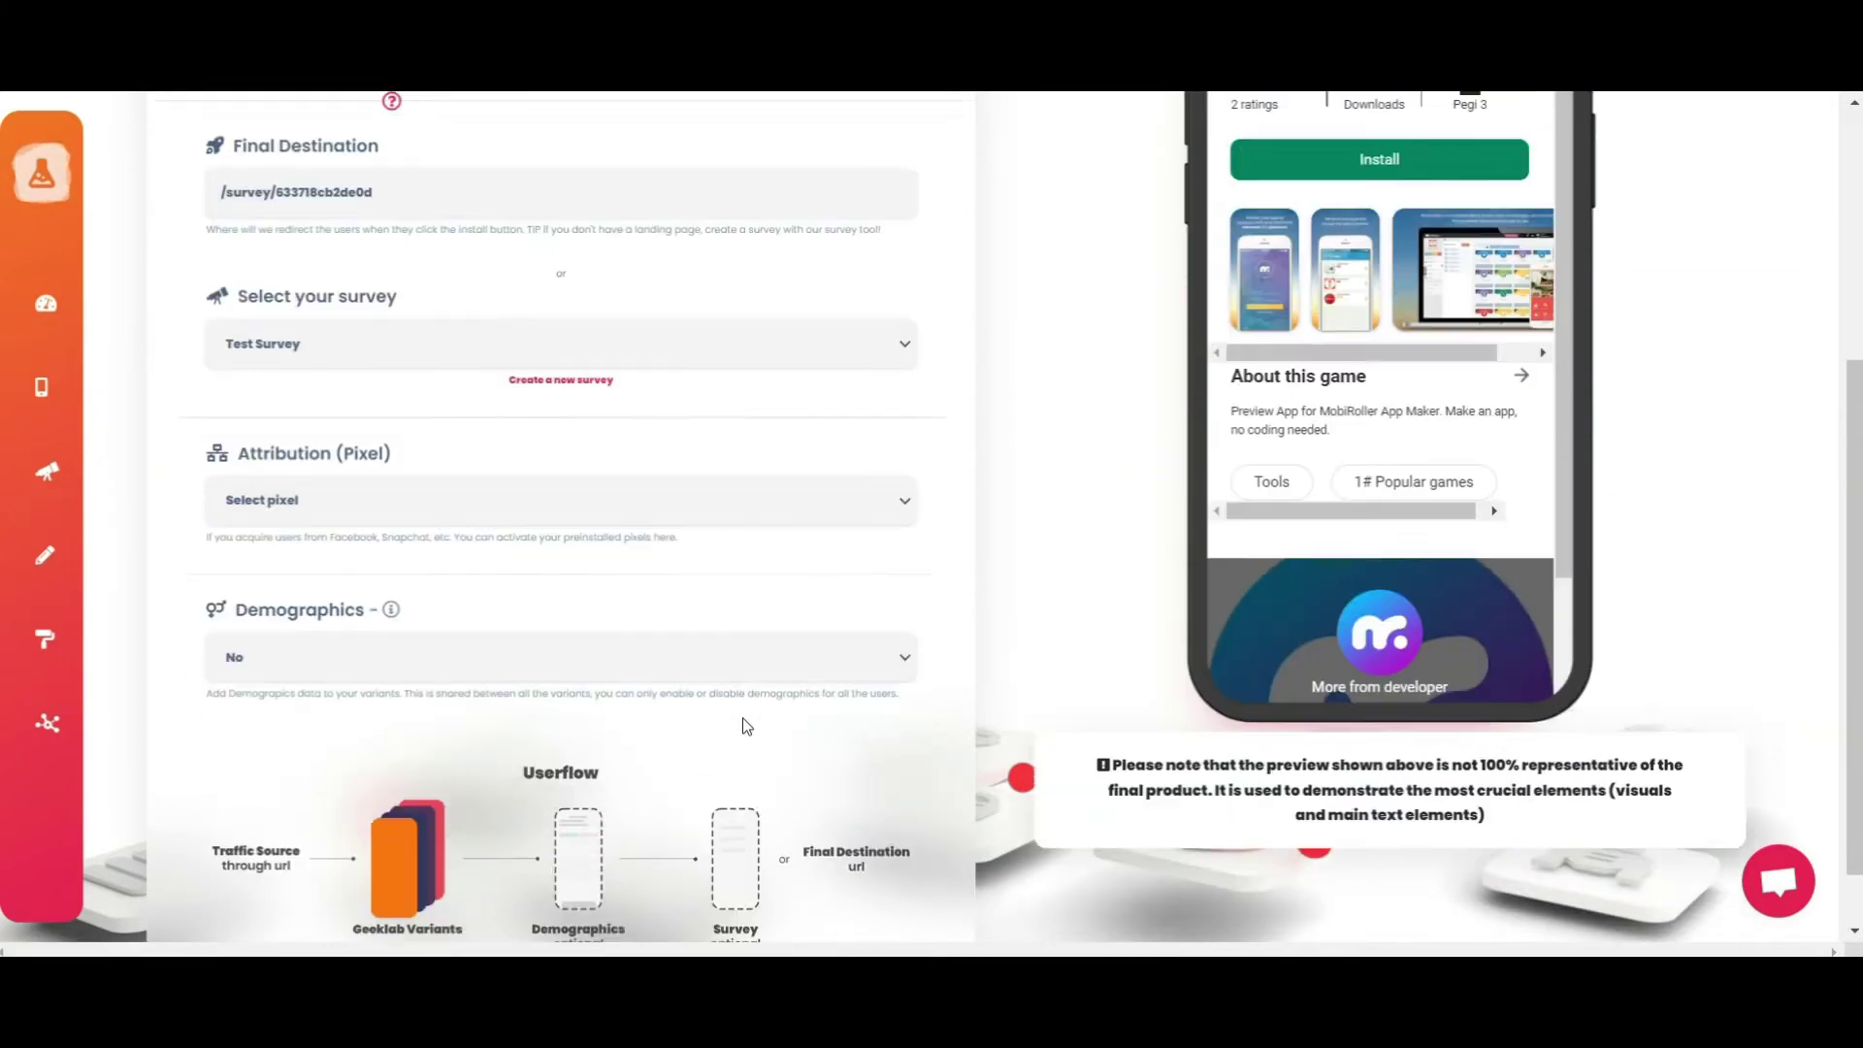
pyautogui.scroll(6, 350, 428)
# - Assign the LTD Junkie project to the campaign in the general settings and submit the campaign
pyautogui.click(254, 348)
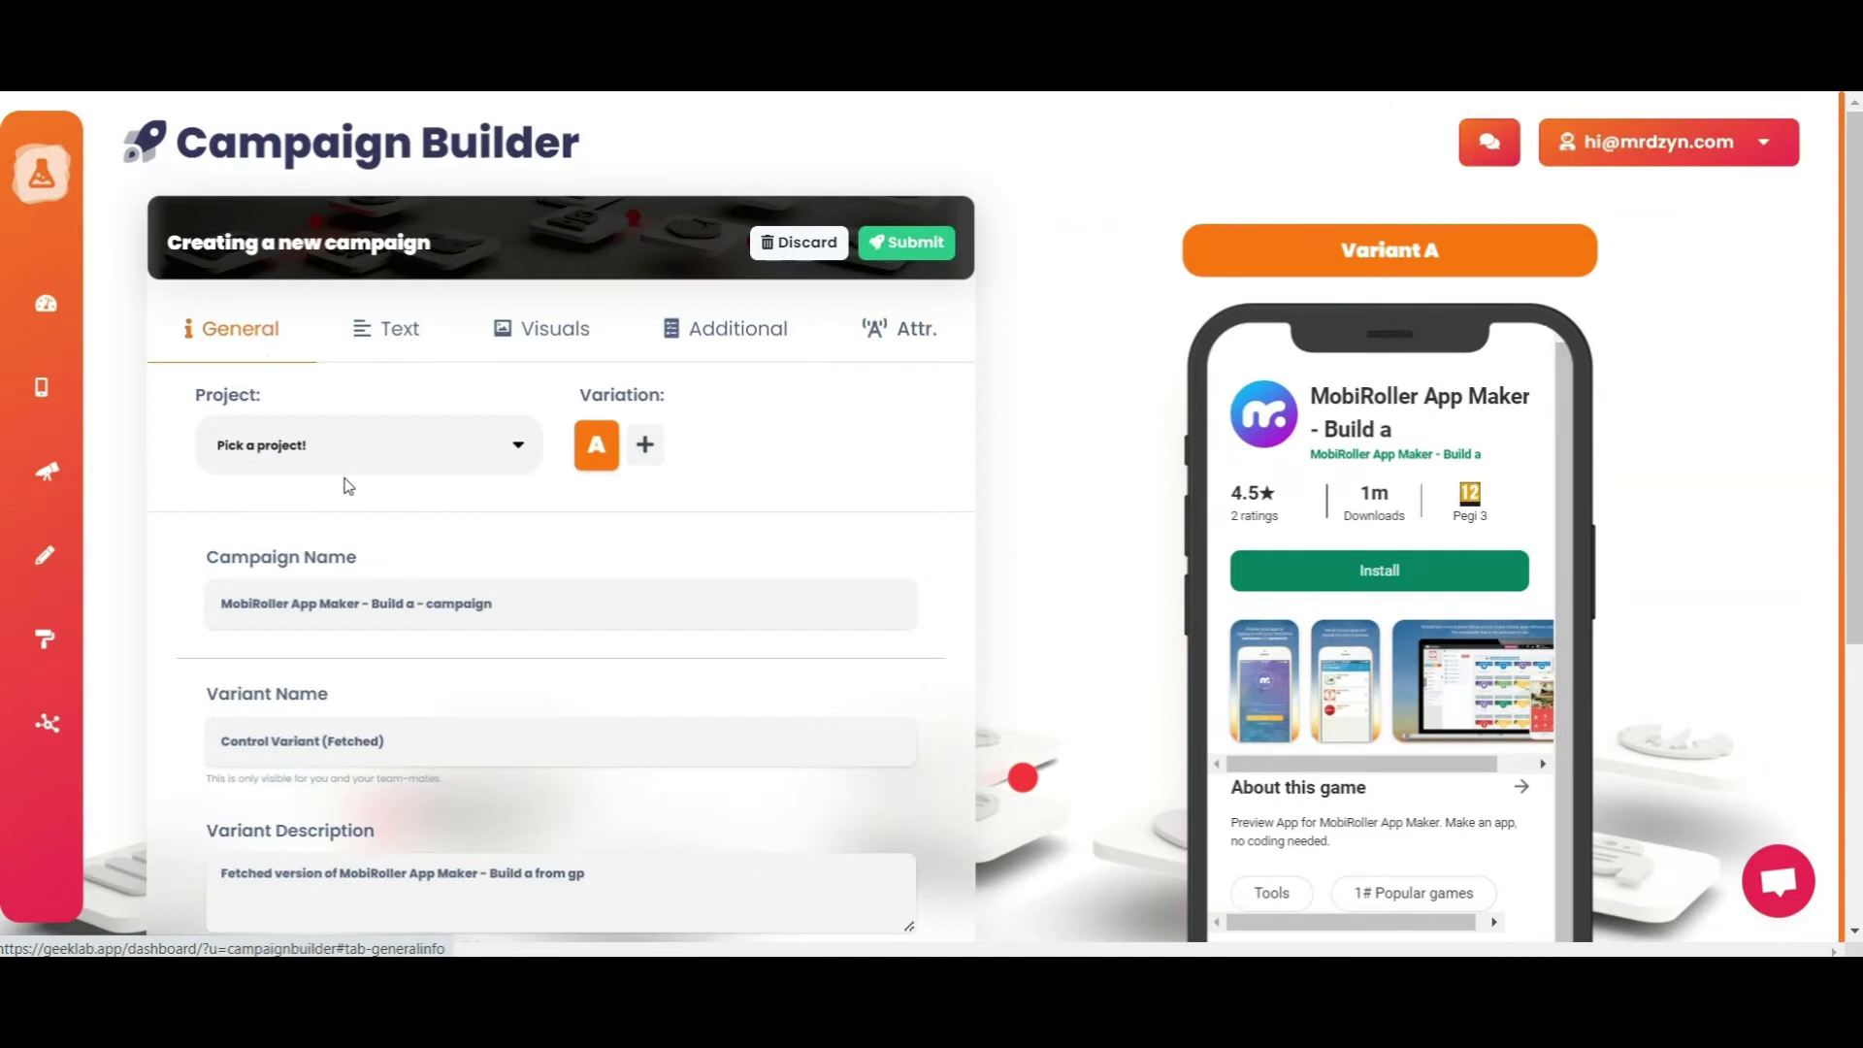
pyautogui.click(478, 458)
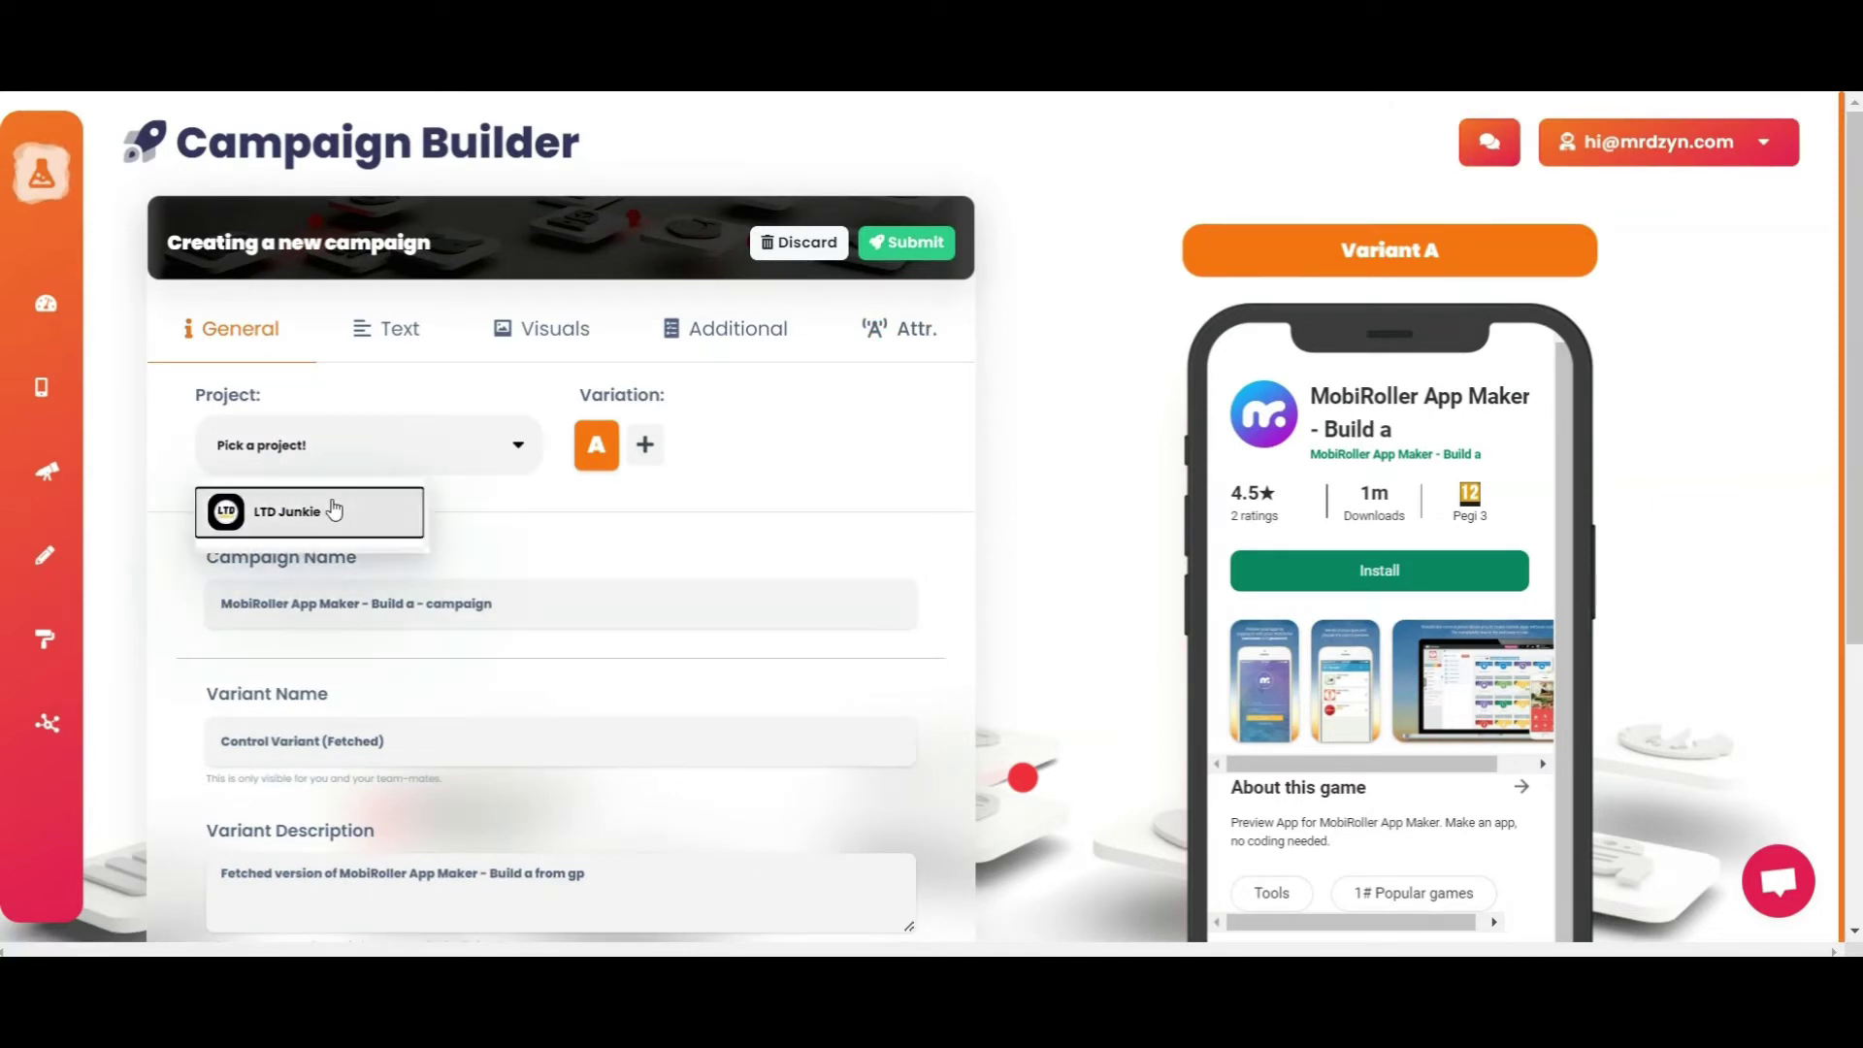
pyautogui.click(405, 510)
pyautogui.click(920, 248)
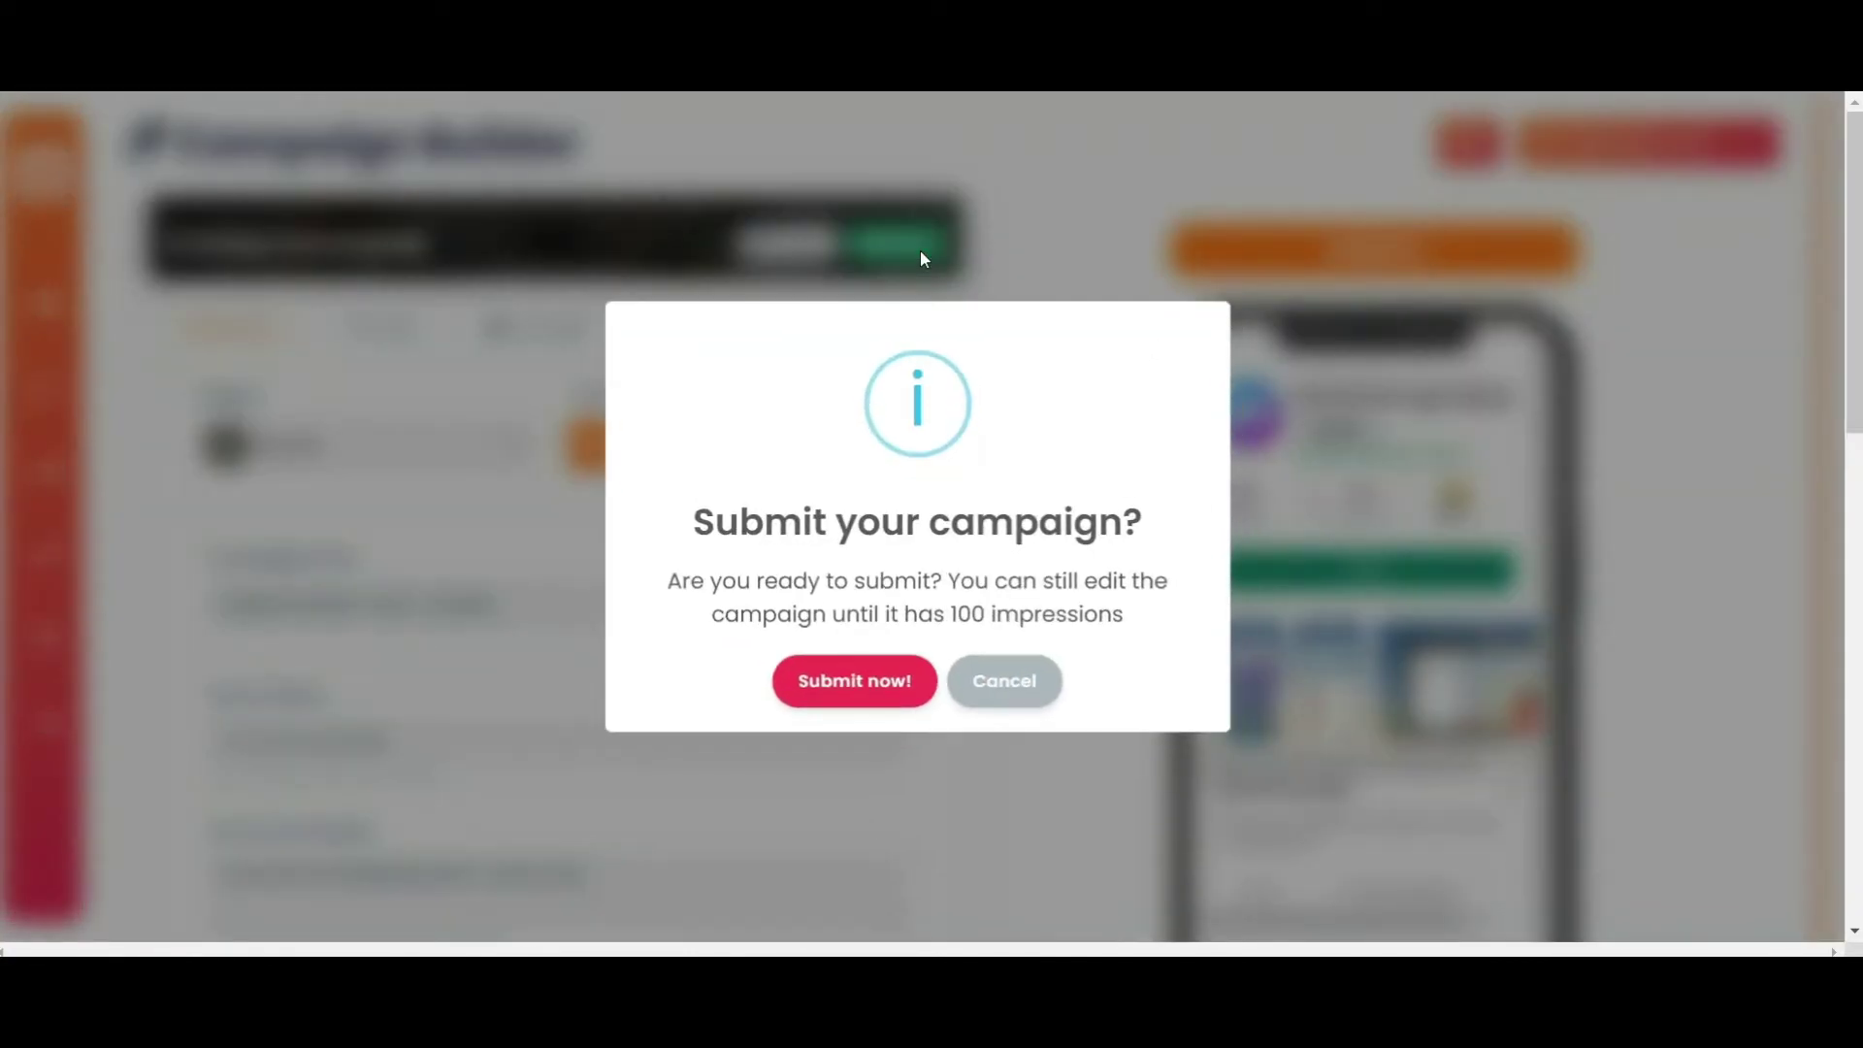
pyautogui.click(823, 691)
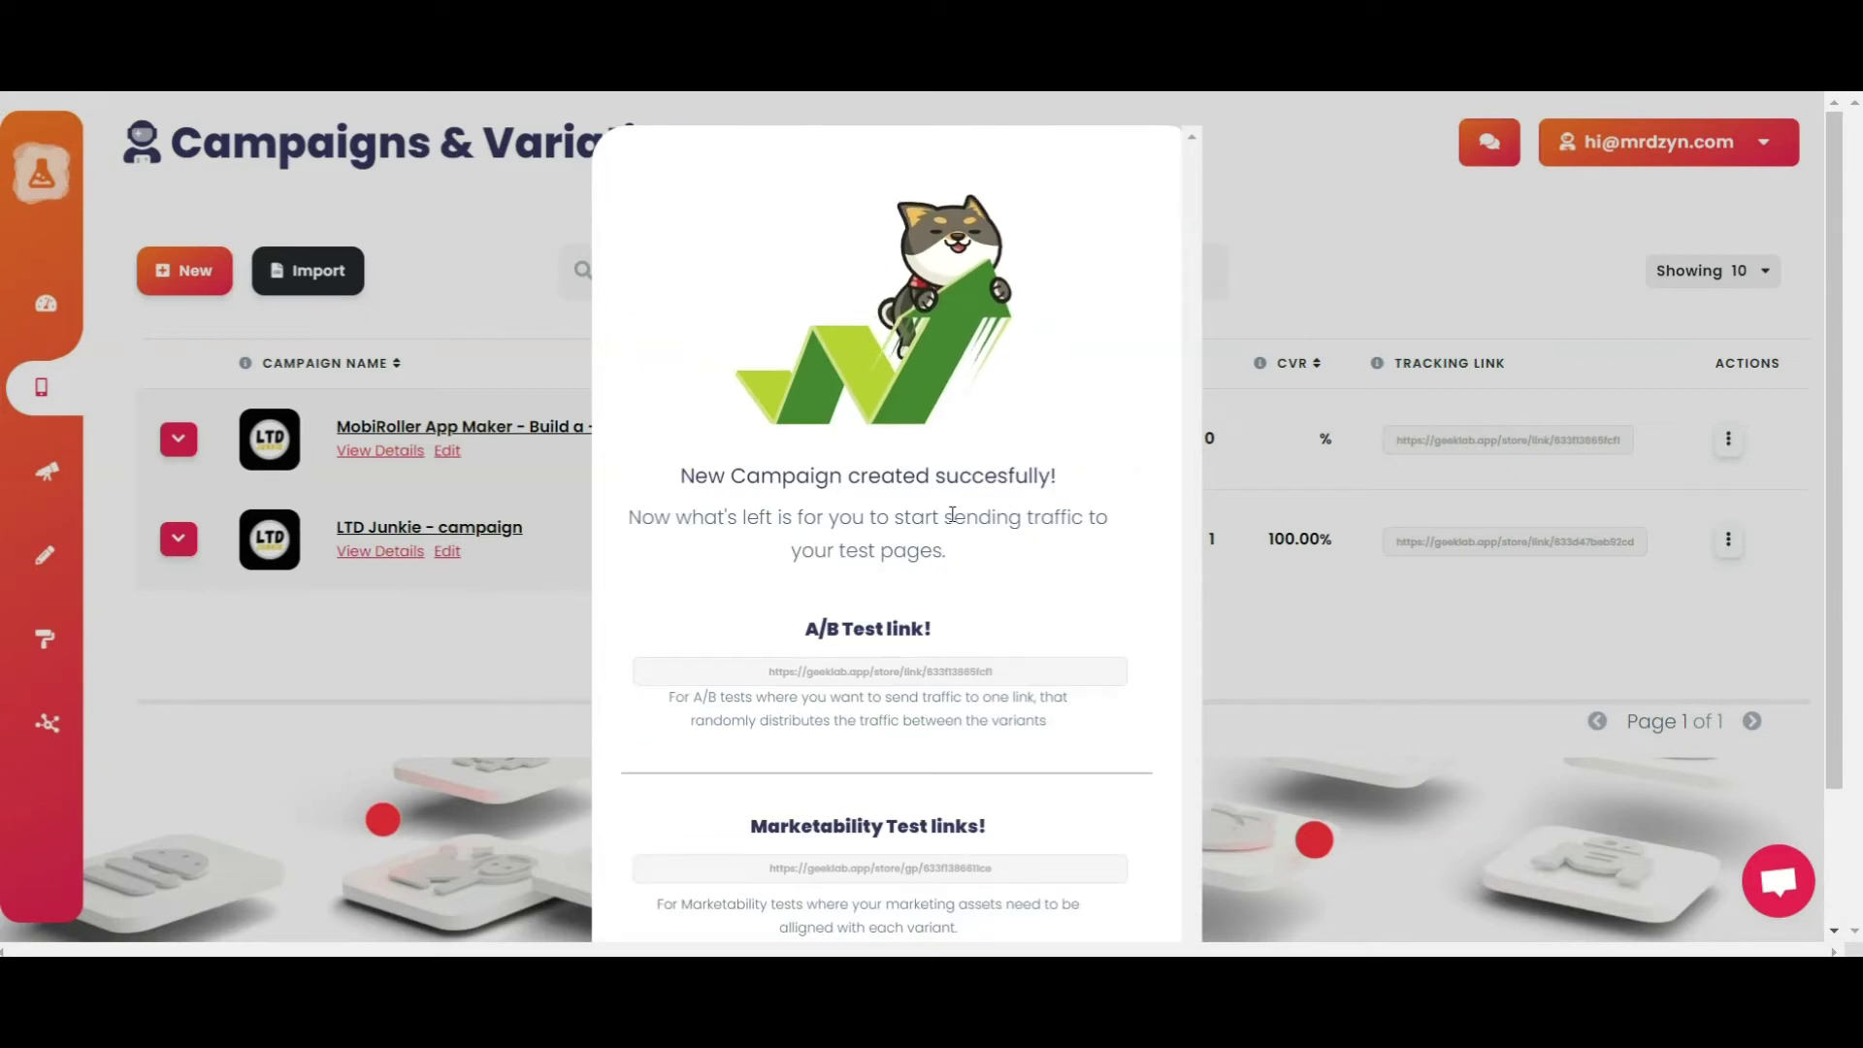
# - Look over the new campaign's A/B and marketability test links, and dismiss the creation message
pyautogui.scroll(-2, 952, 522)
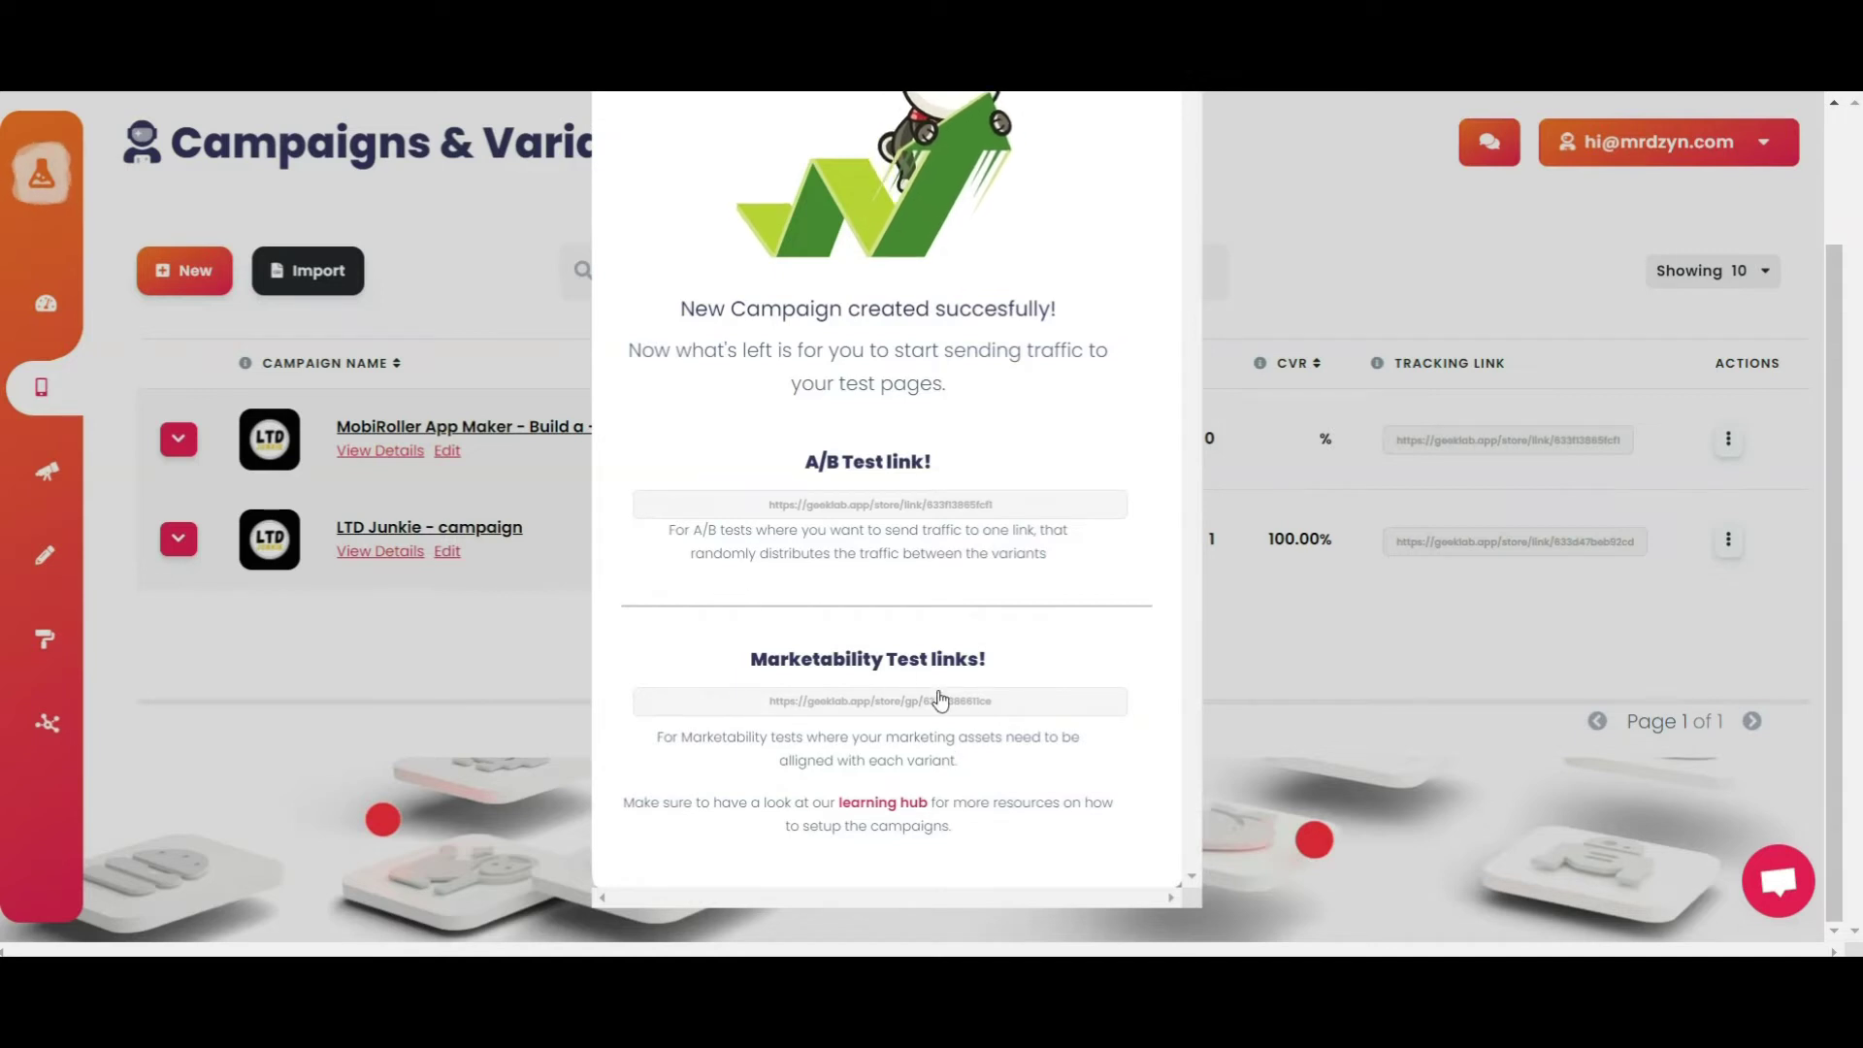
pyautogui.scroll(3, 985, 677)
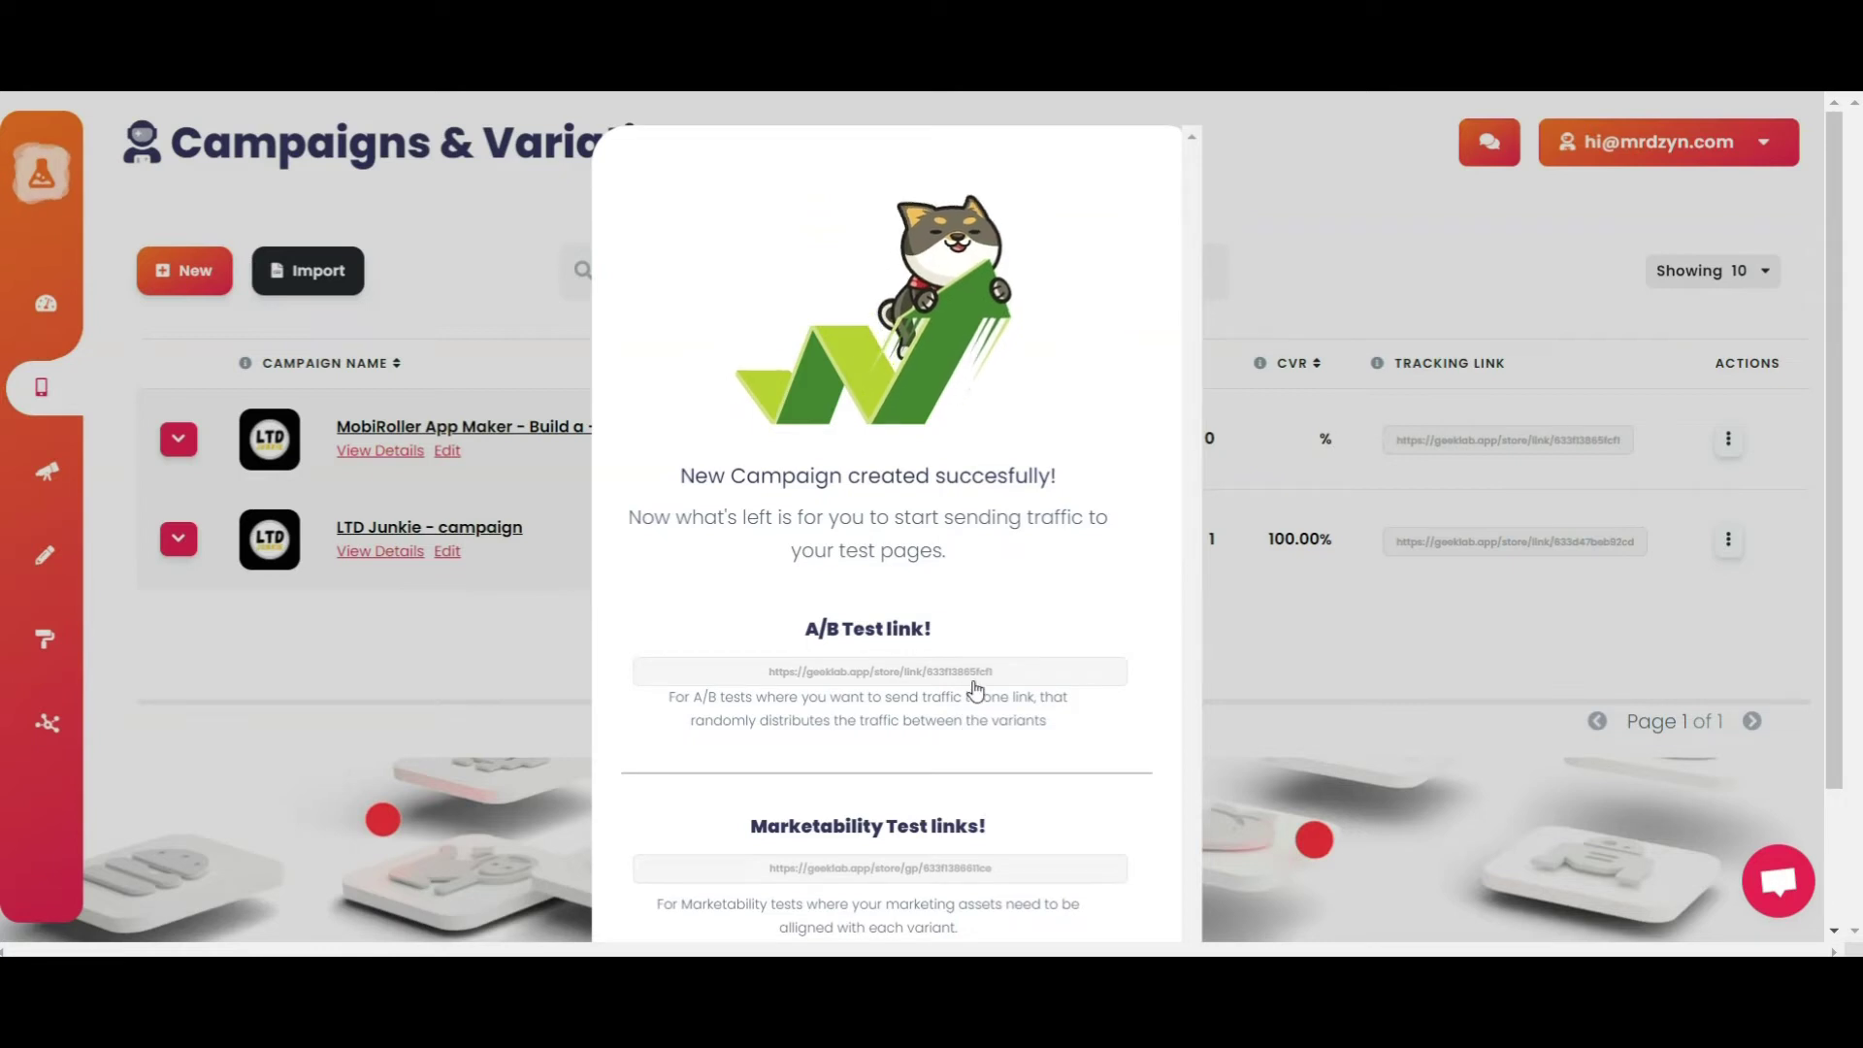
pyautogui.click(1220, 662)
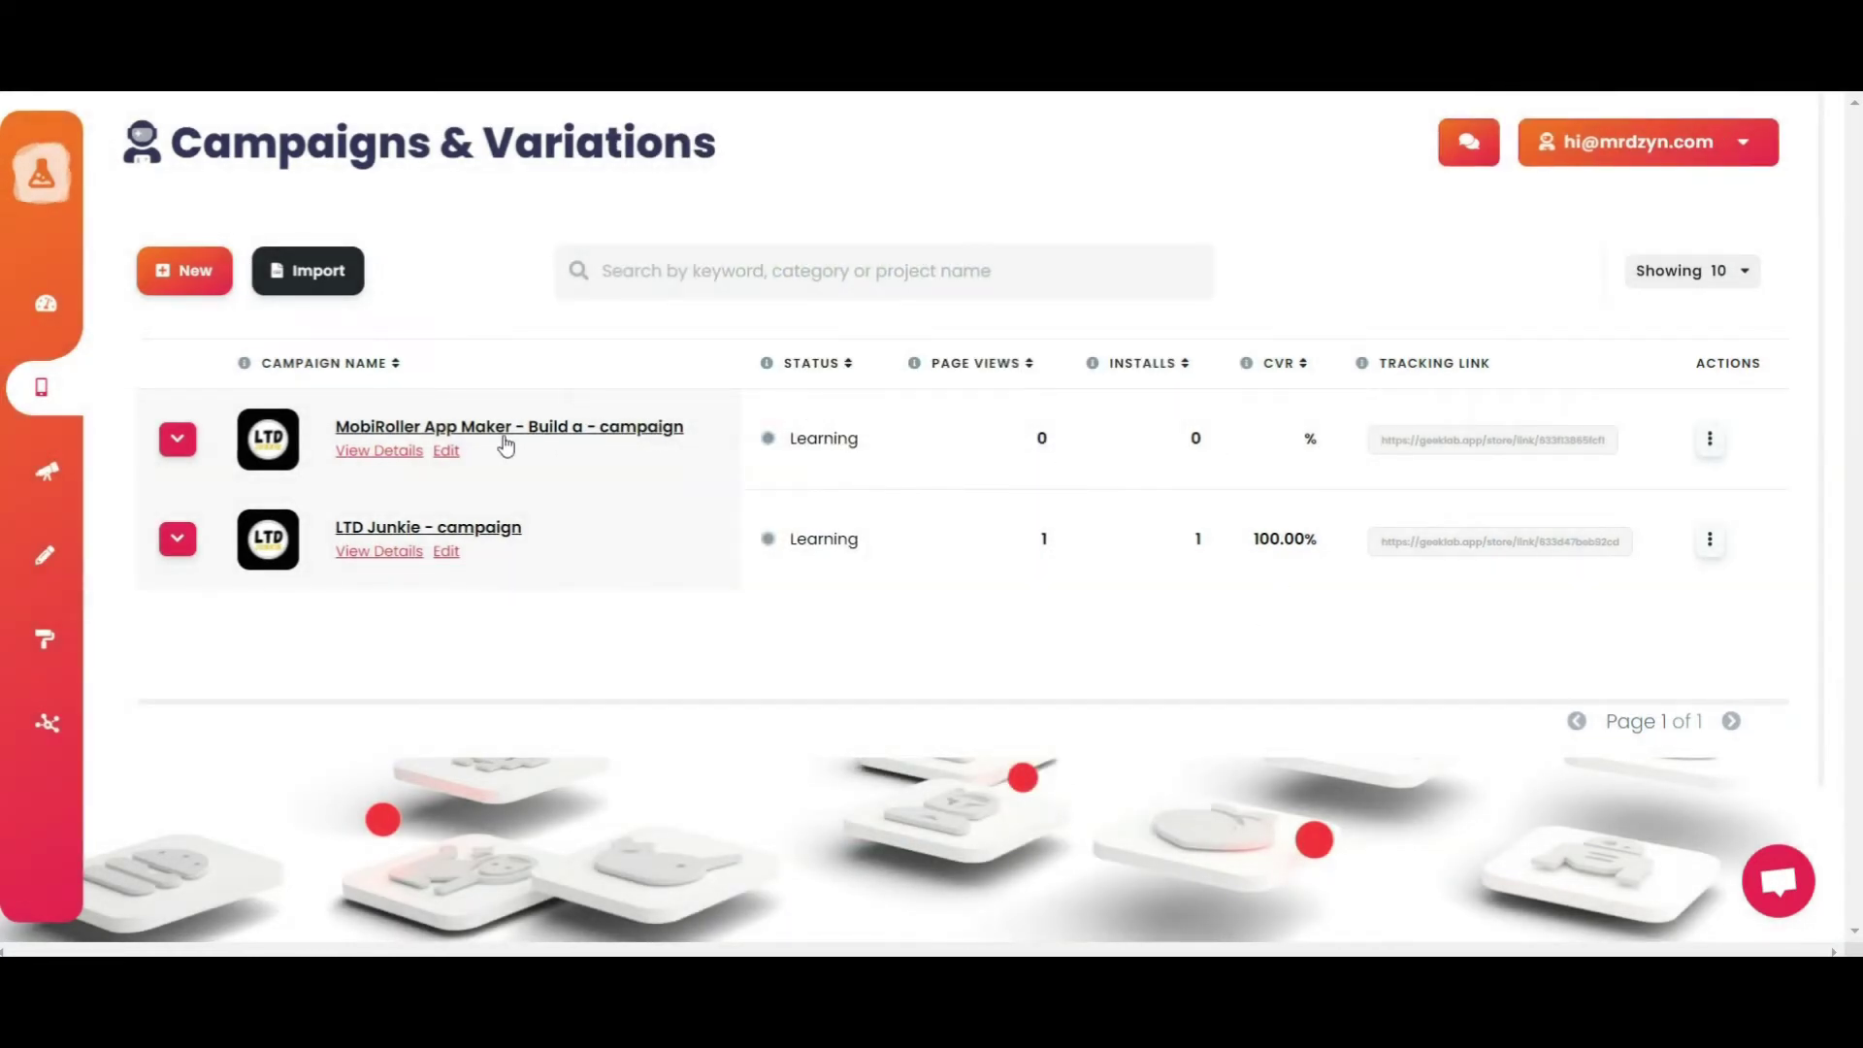
# - Open the MobiRoller campaign's tracking link in the browser, look over the test store page and try its Install option
pyautogui.click(1423, 441)
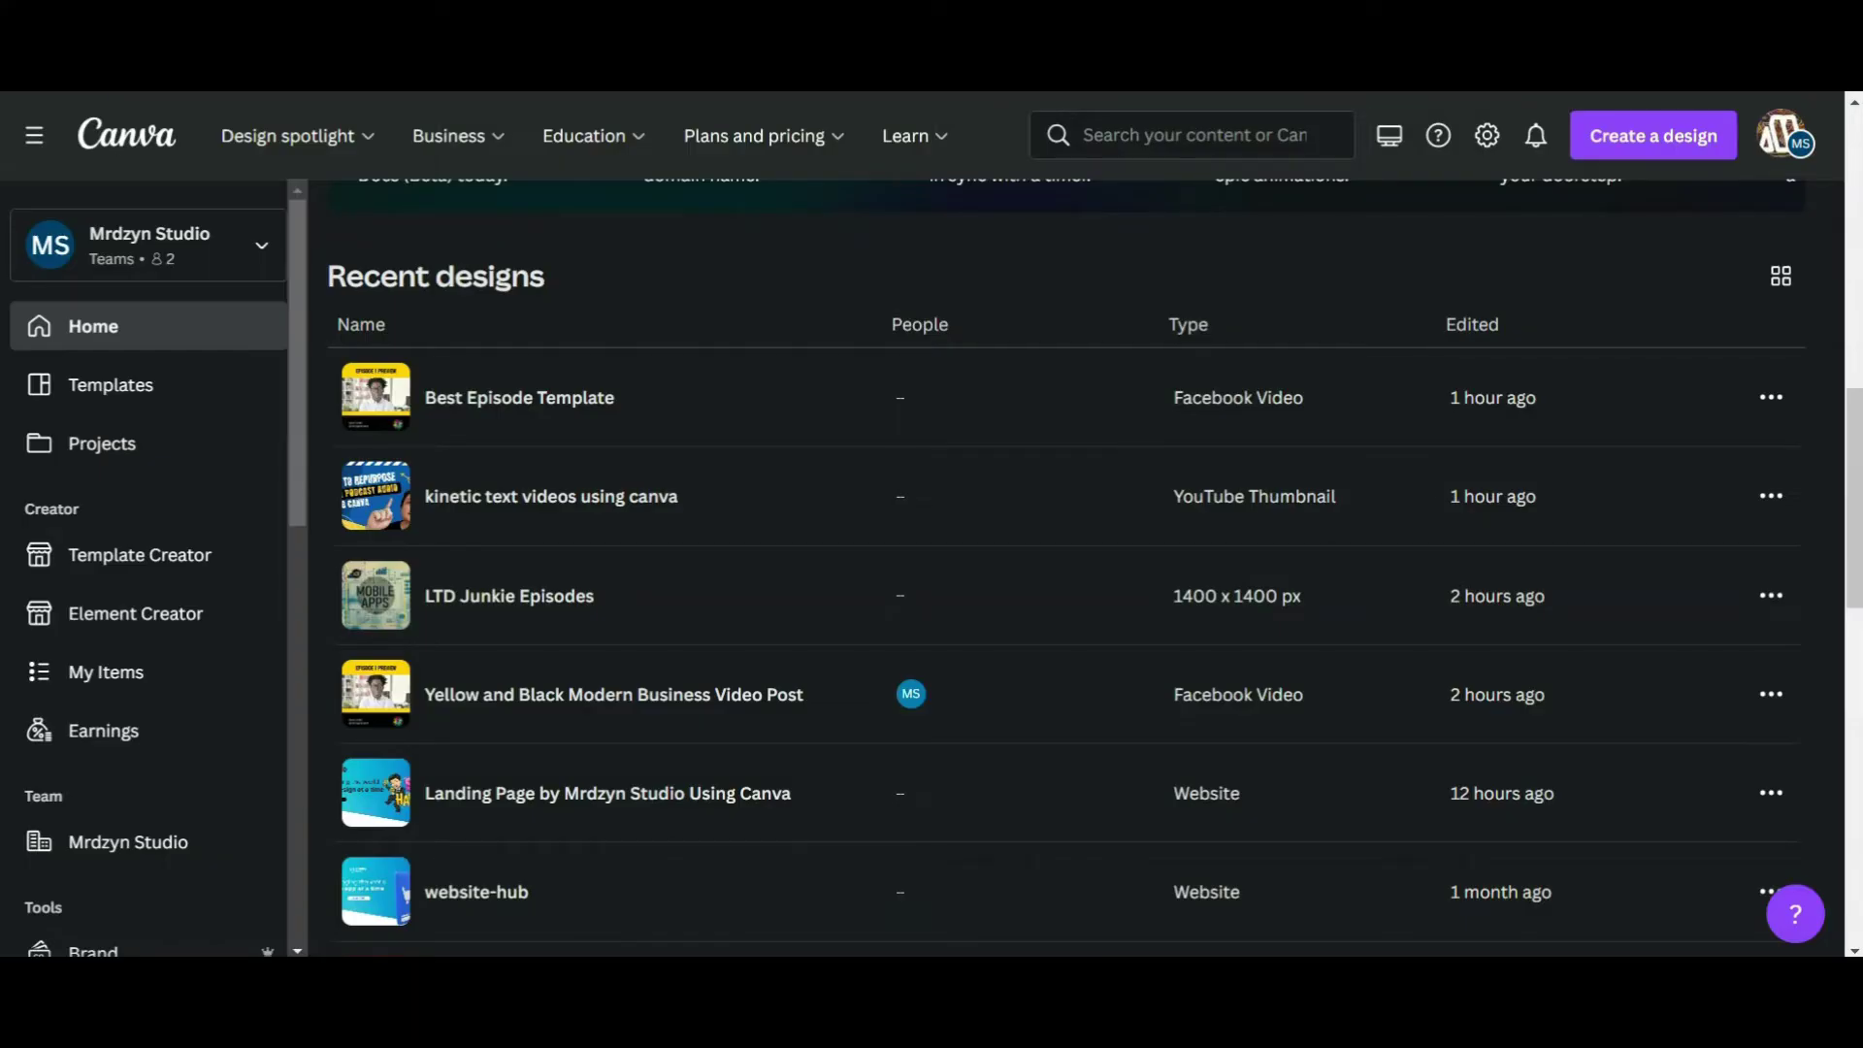
pyautogui.hotkey('ctrl', 'v')
pyautogui.press('Return')
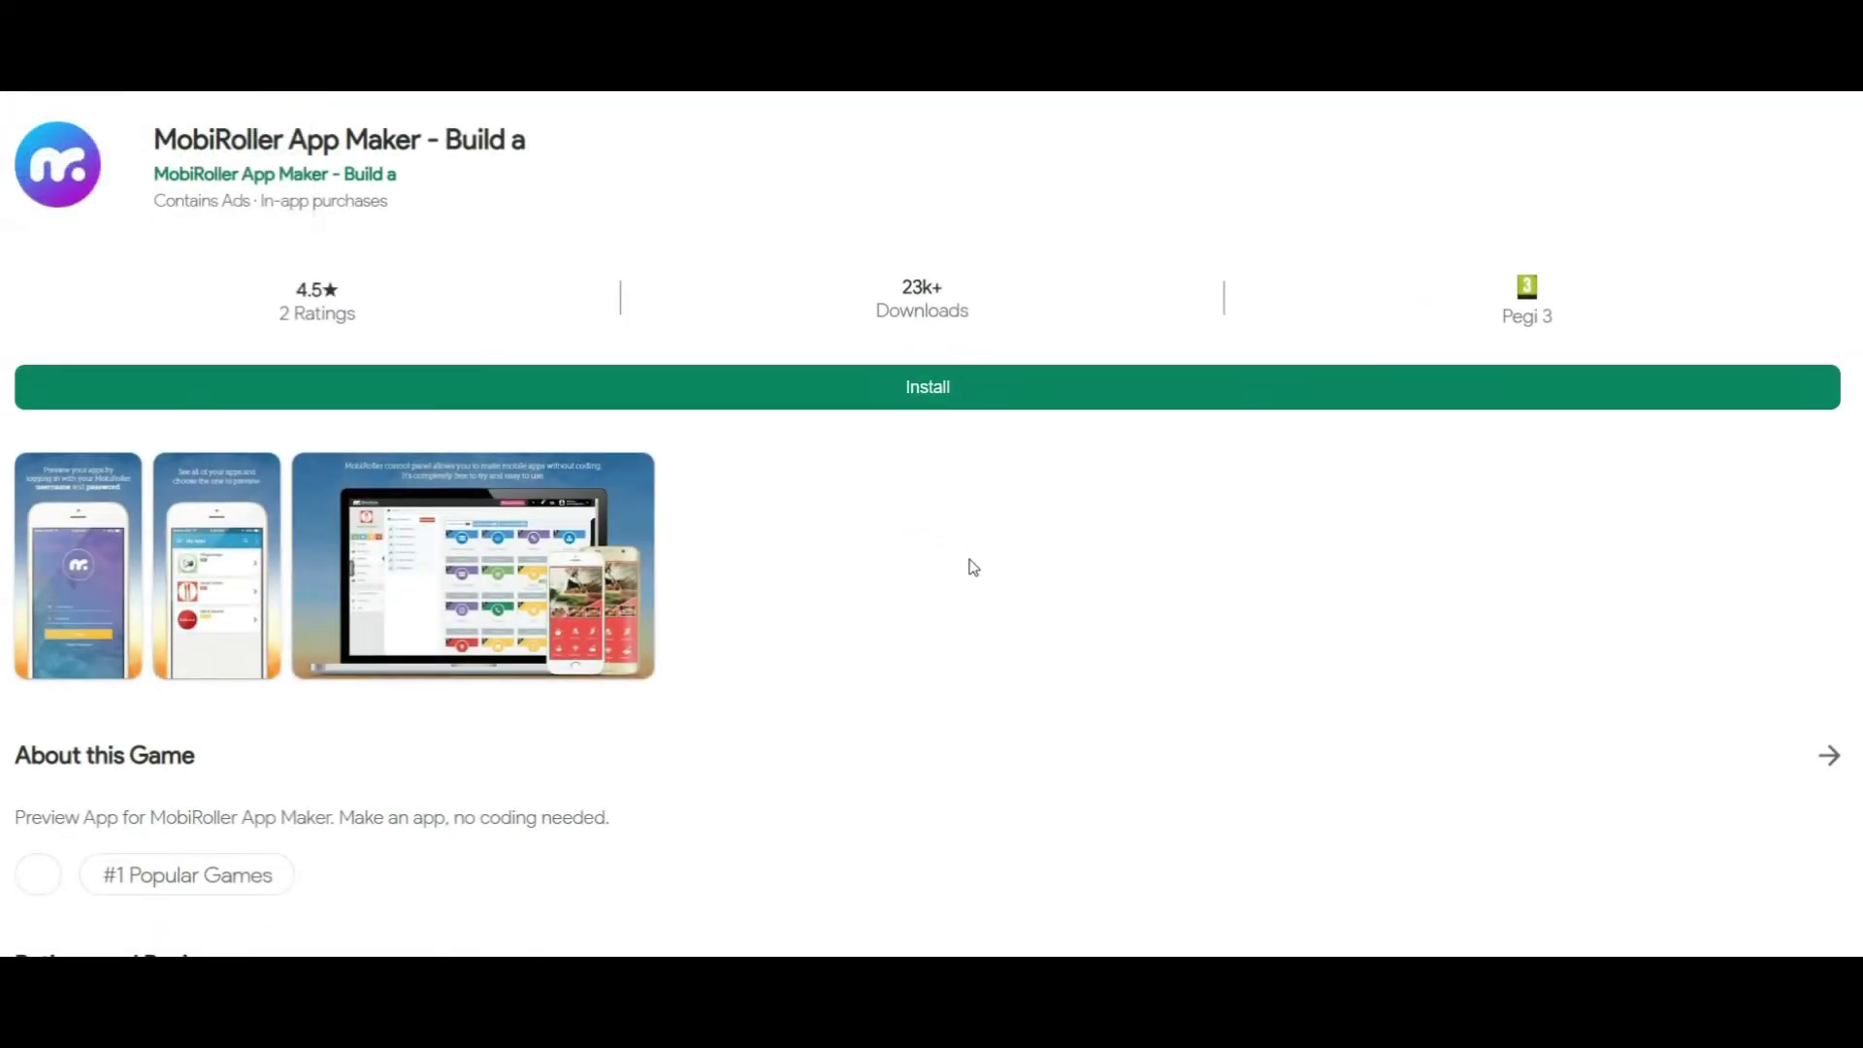
pyautogui.scroll(-5, 973, 568)
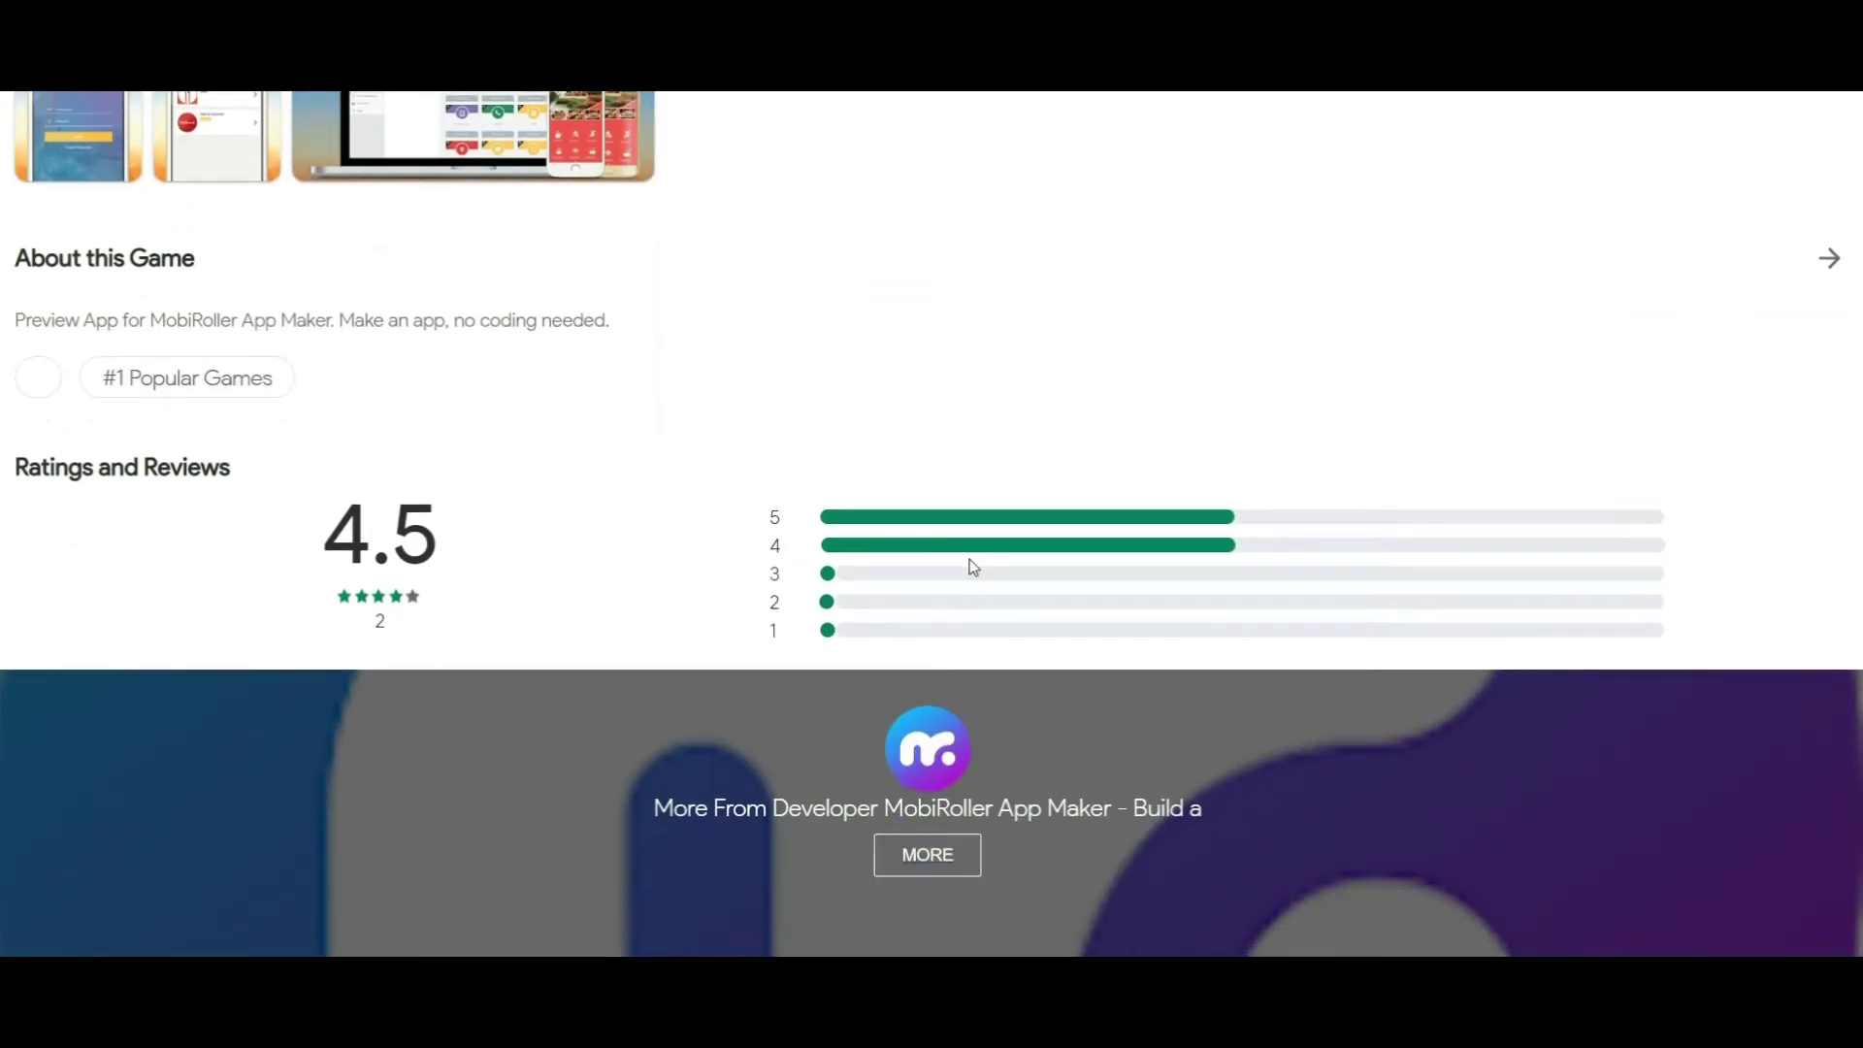
pyautogui.scroll(5, 640, 676)
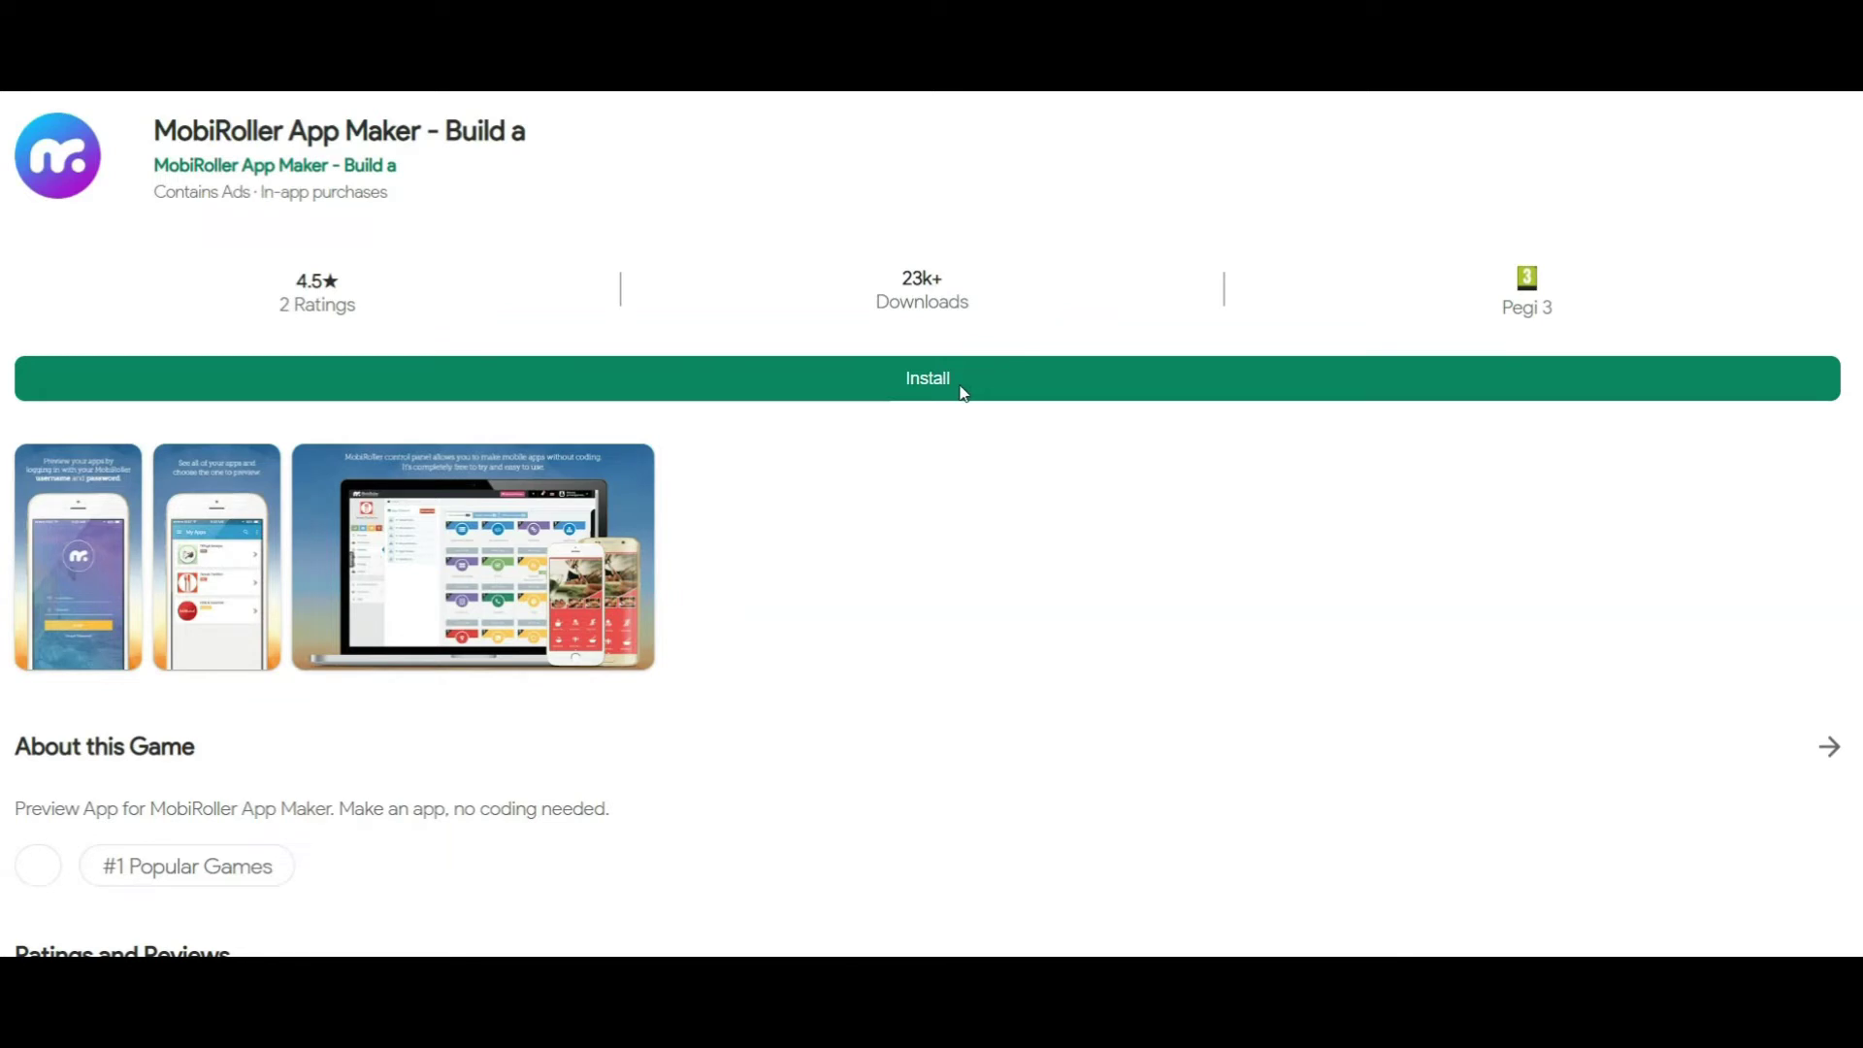
pyautogui.click(964, 391)
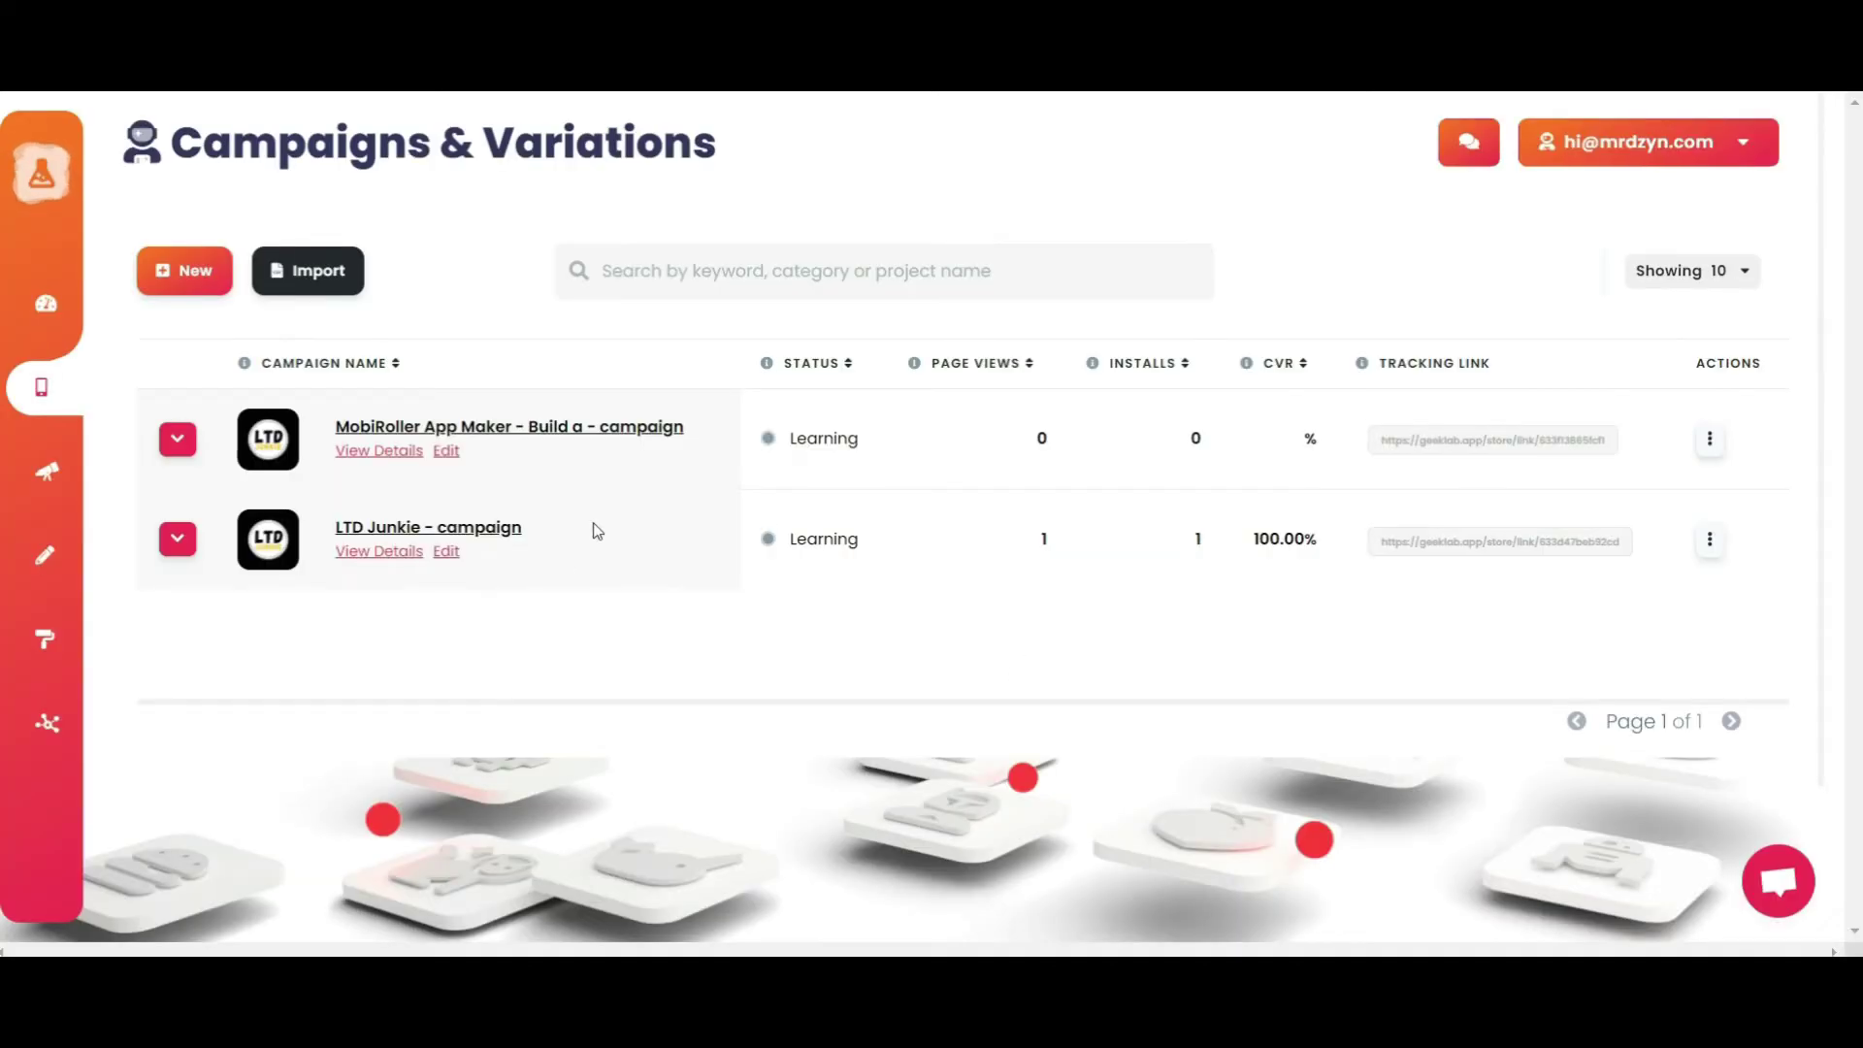
# - Edit the live MobiRoller campaign and set Demographics to Yes in its attribution settings
pyautogui.click(447, 452)
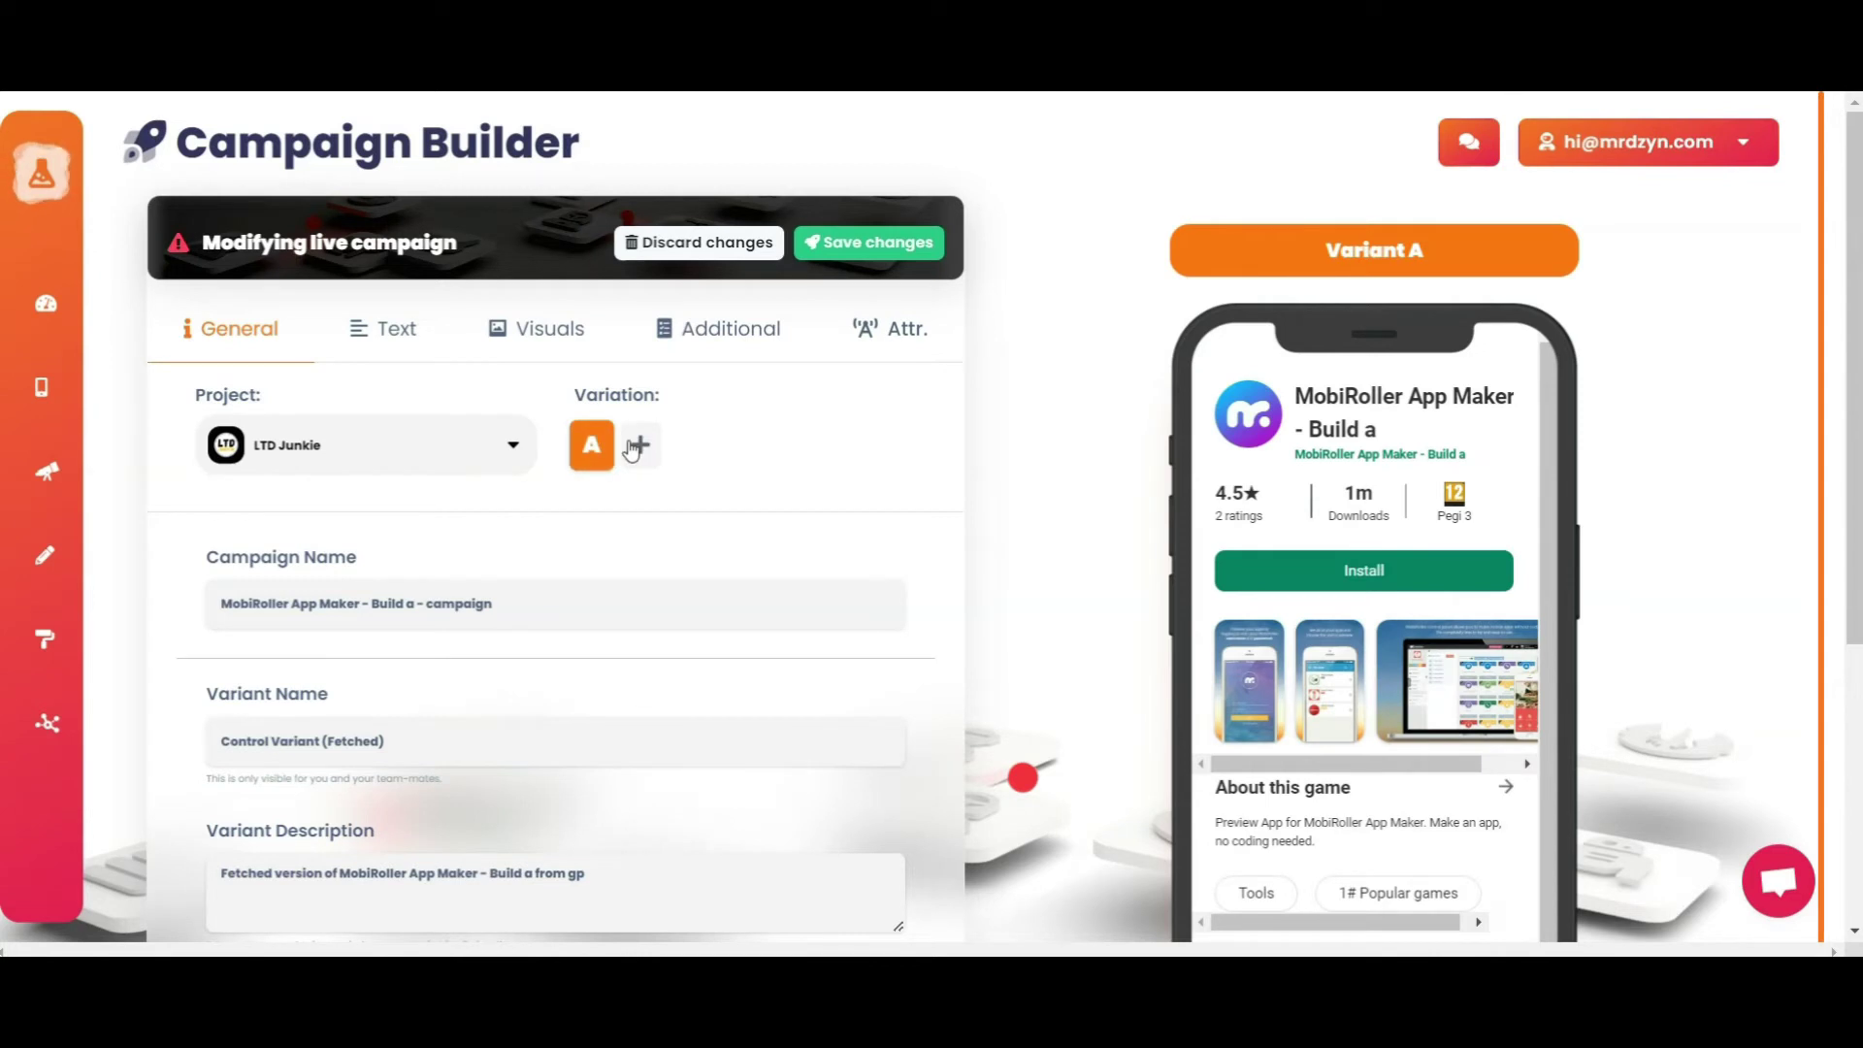
pyautogui.click(876, 332)
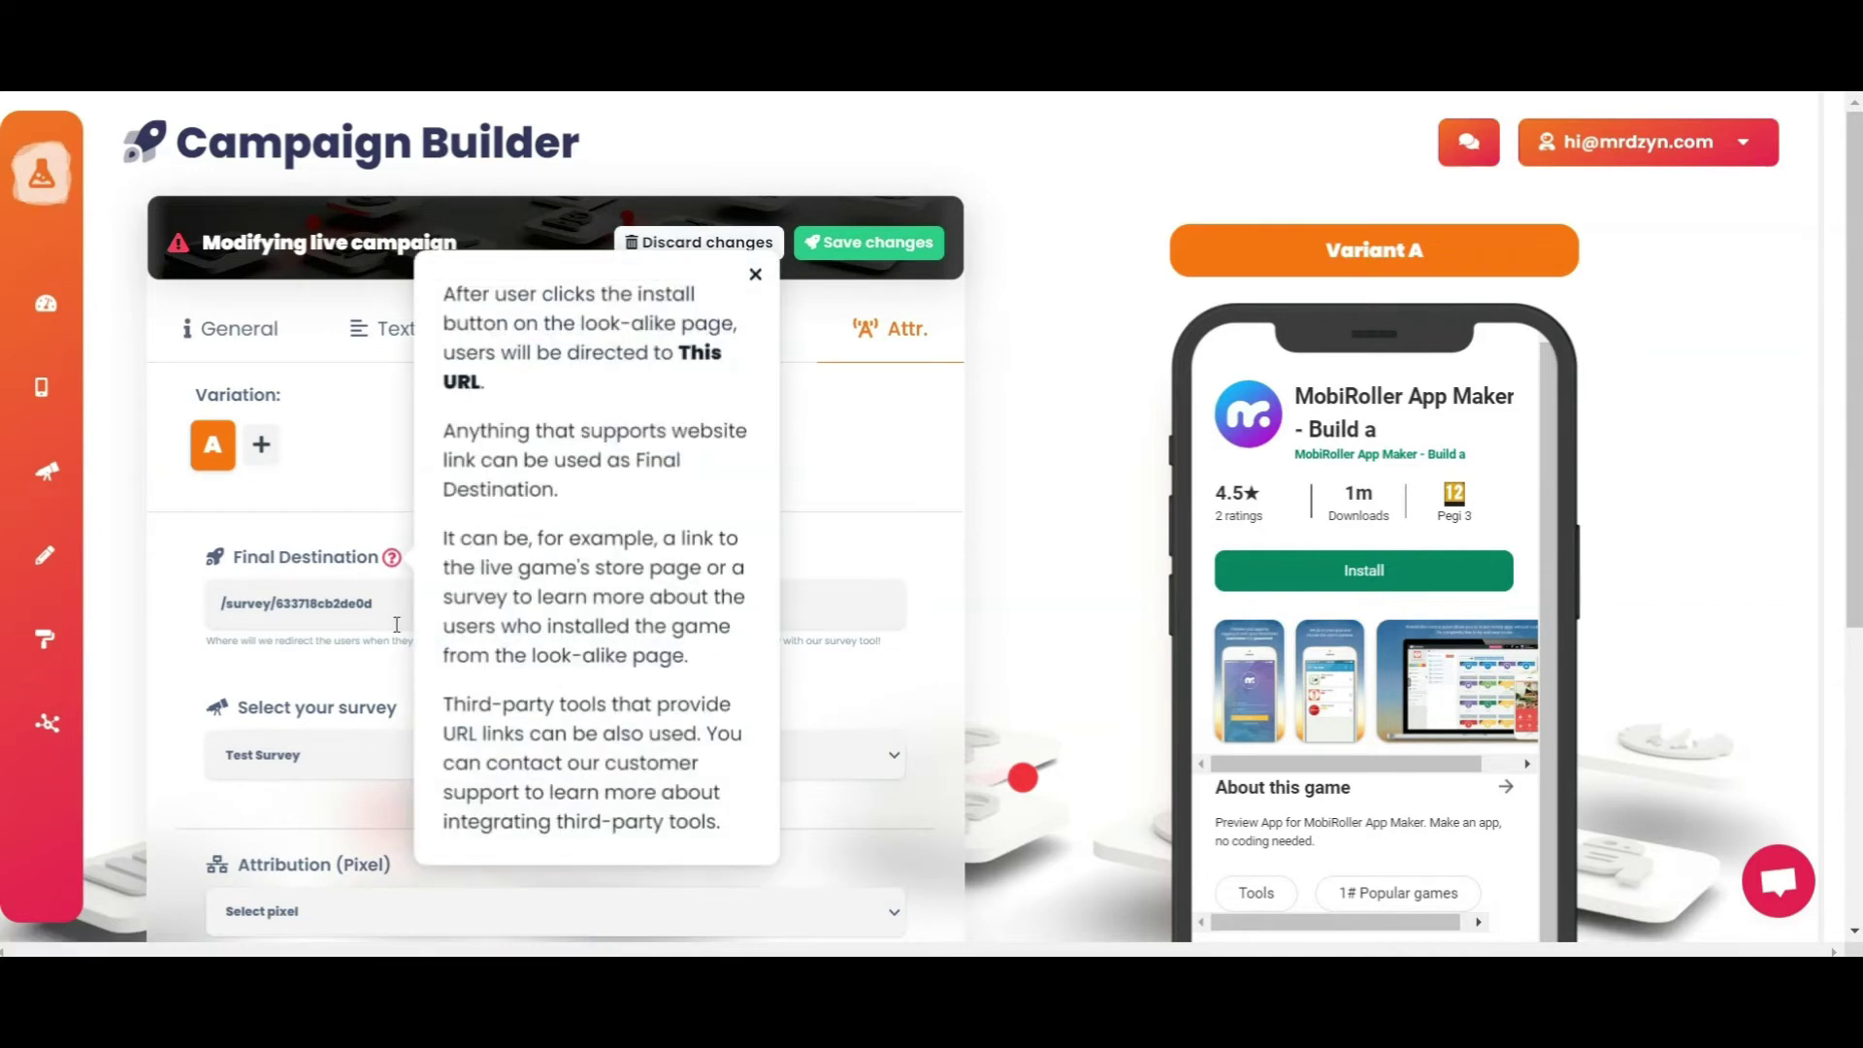
pyautogui.scroll(-3, 492, 670)
pyautogui.scroll(-1, 492, 670)
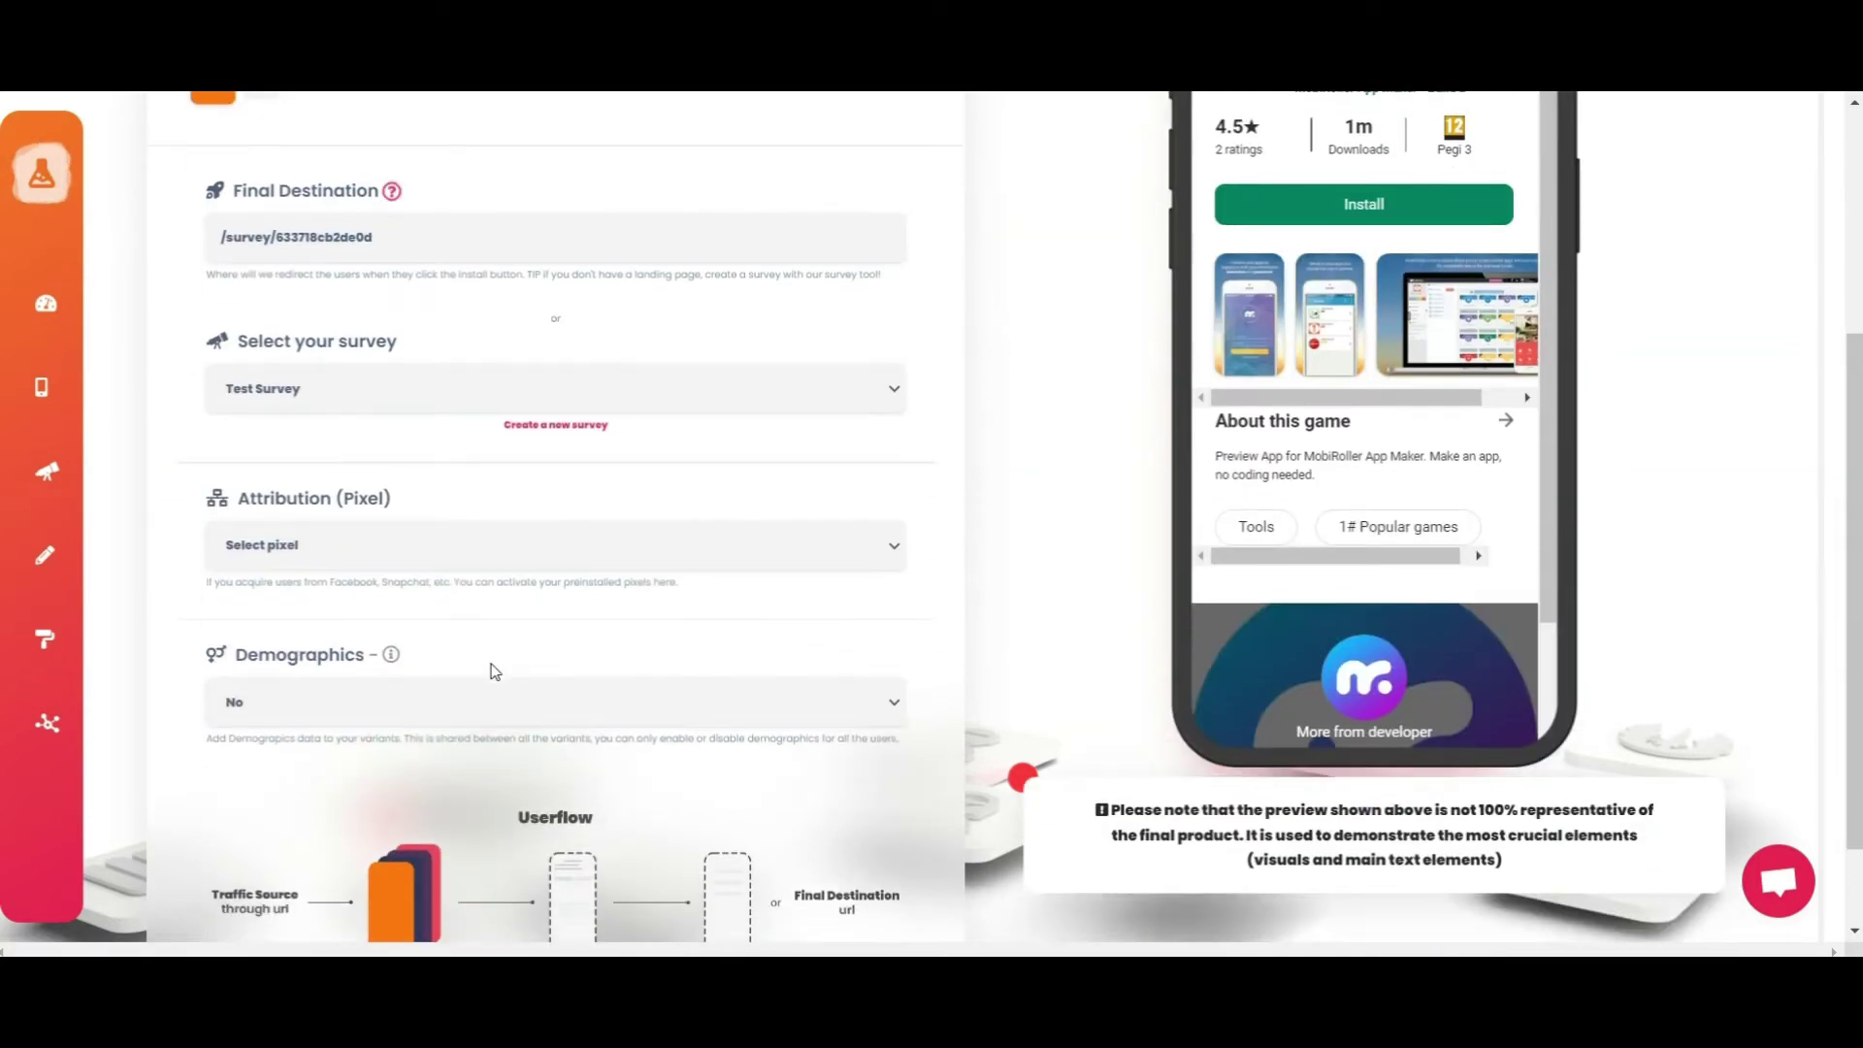
pyautogui.click(457, 700)
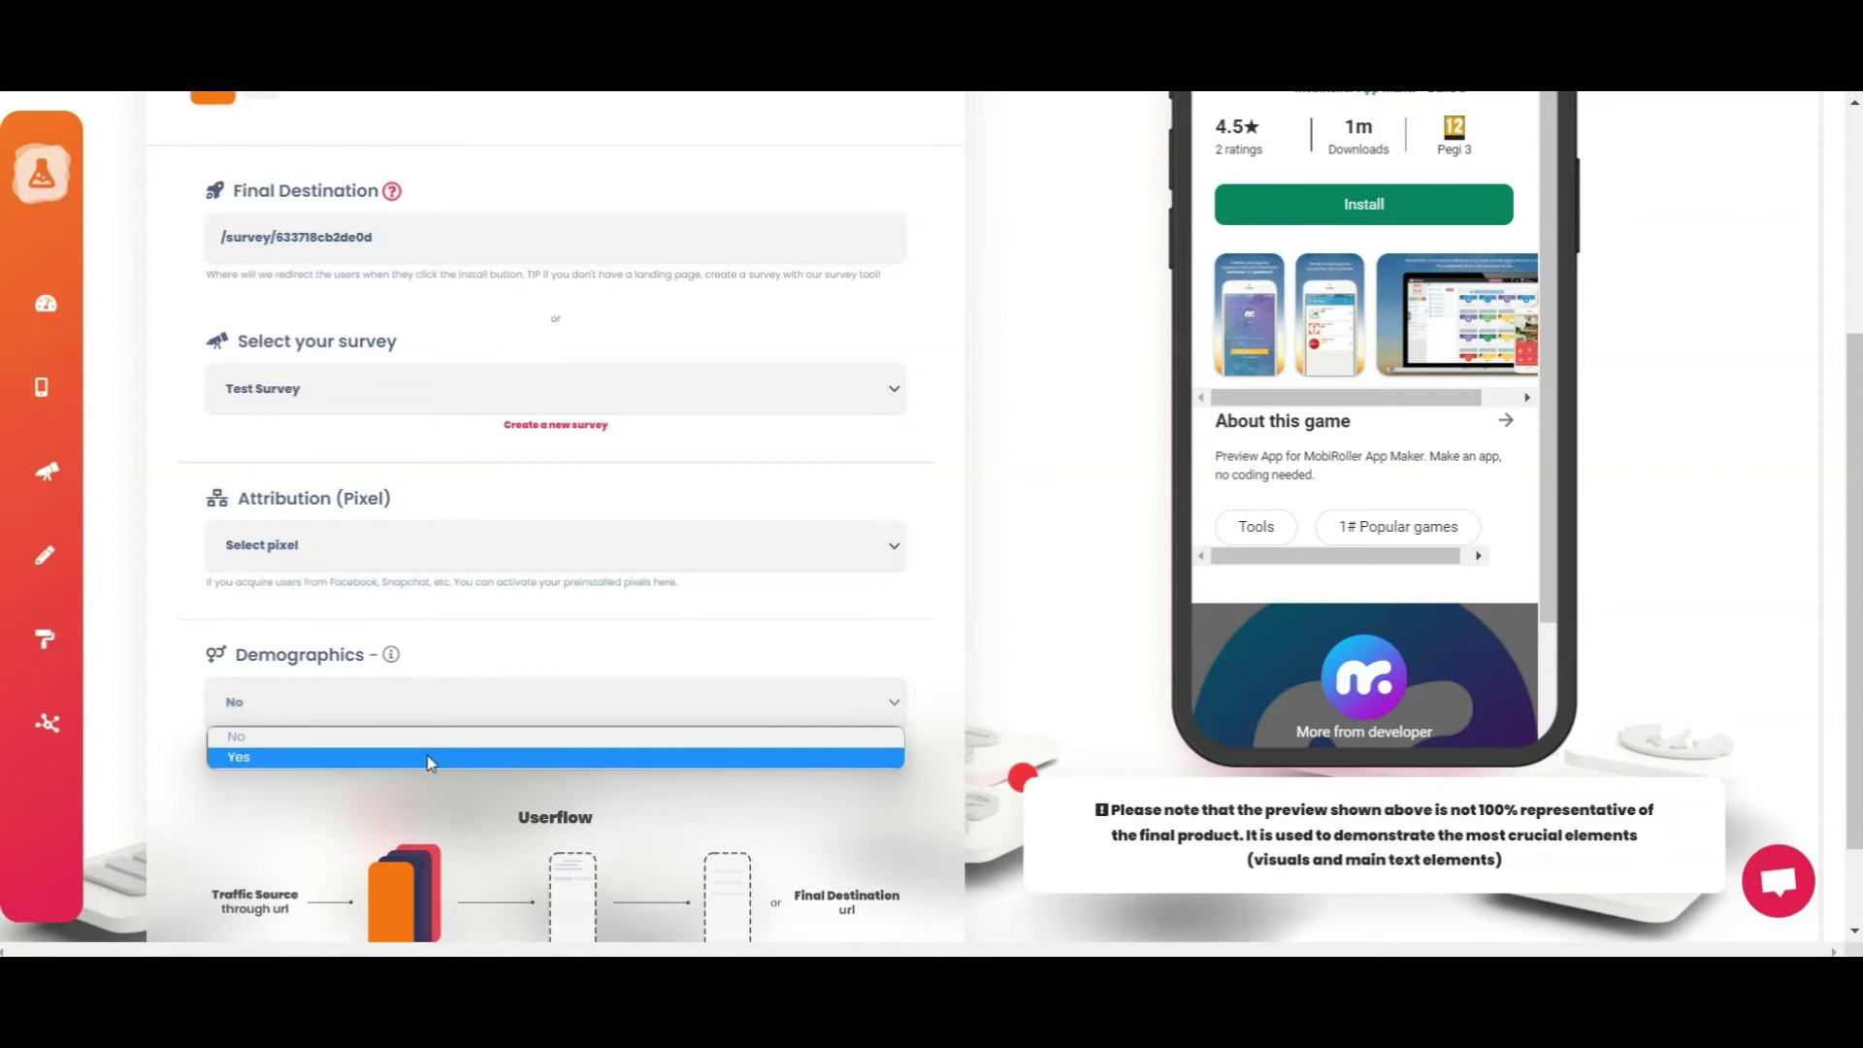
pyautogui.click(430, 757)
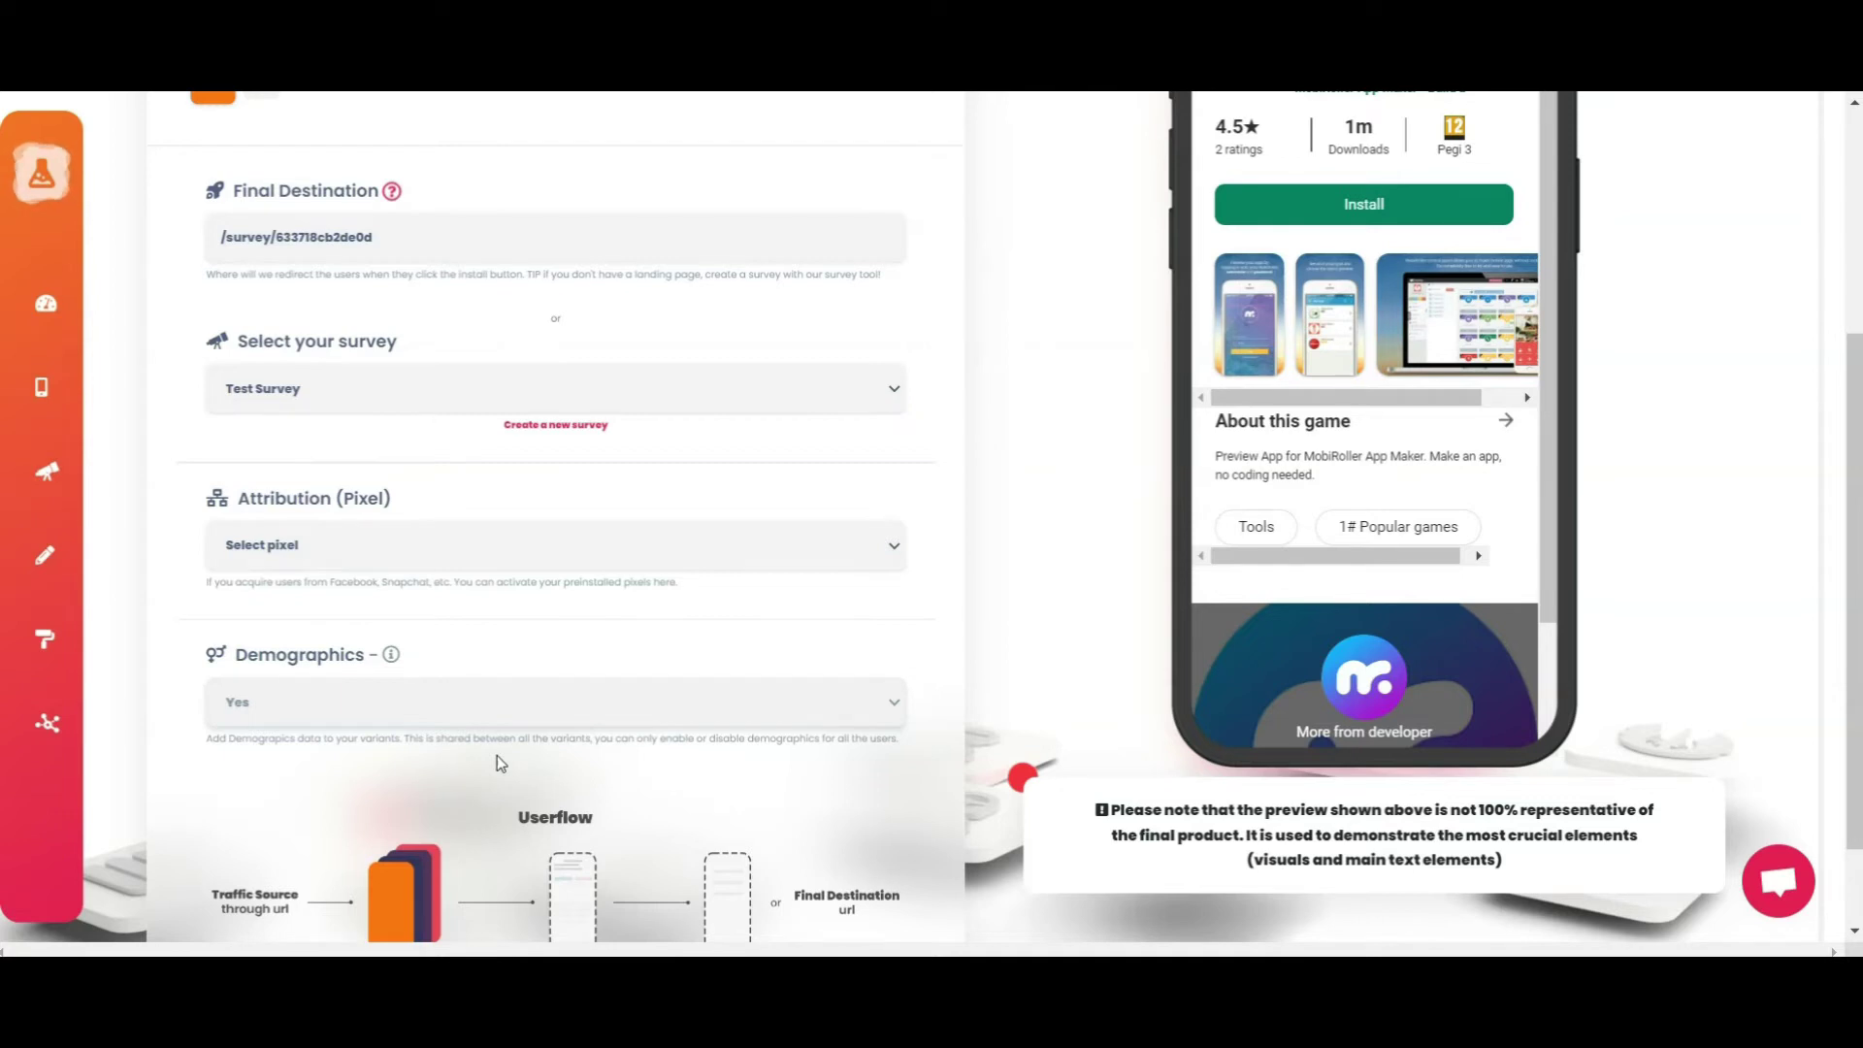
# - Save the changes to the live campaign and return to the campaign list
pyautogui.scroll(4, 536, 697)
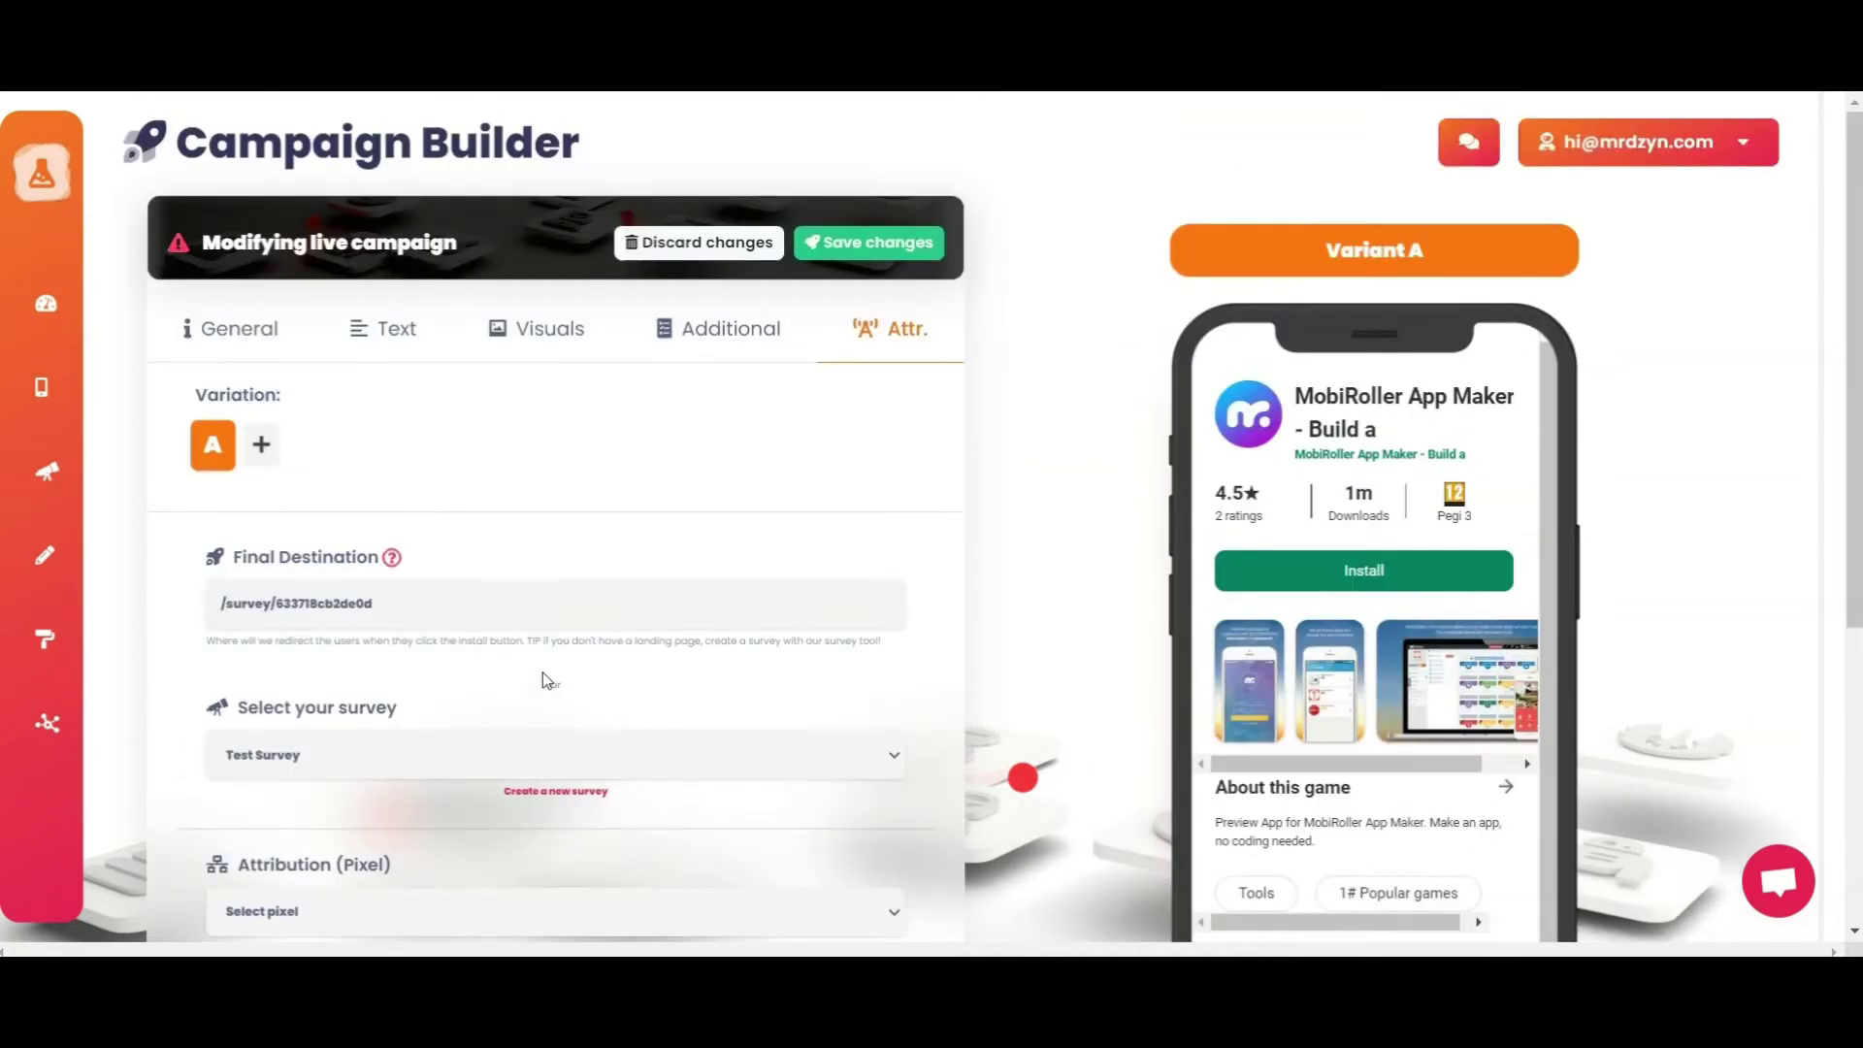
pyautogui.click(239, 329)
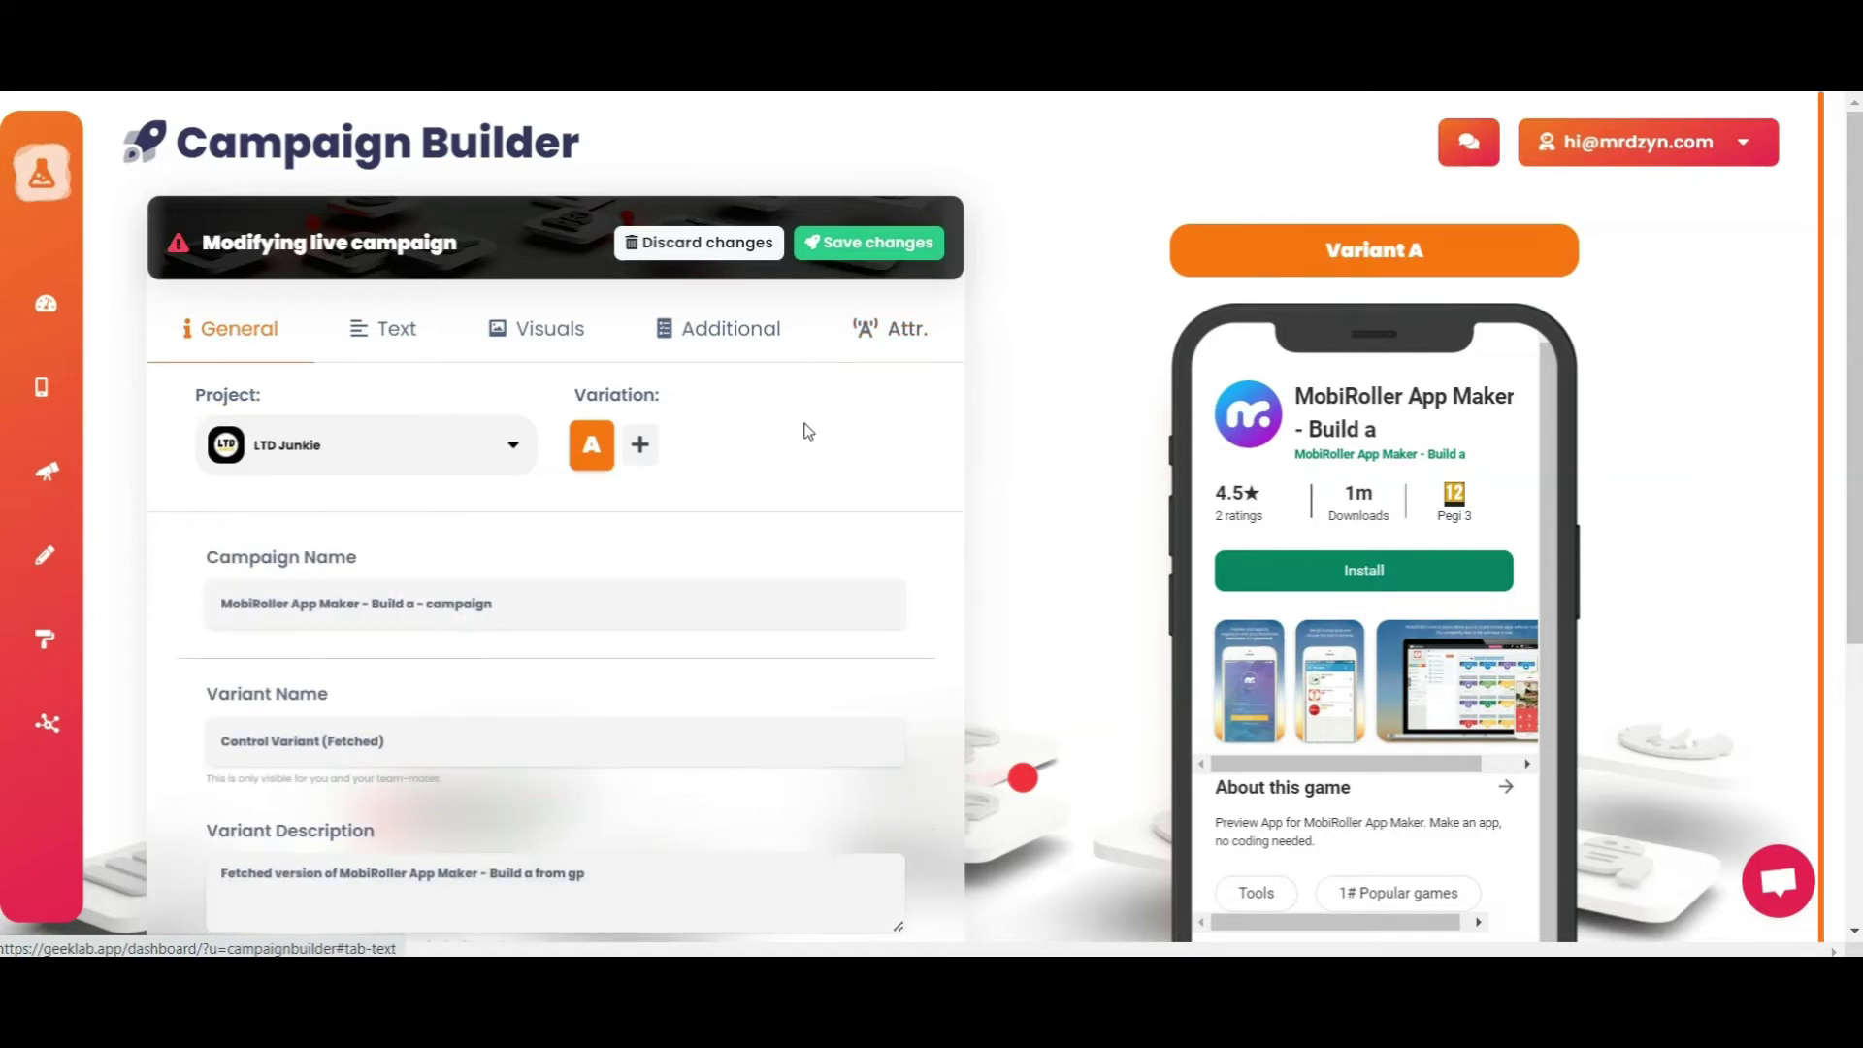
pyautogui.click(869, 242)
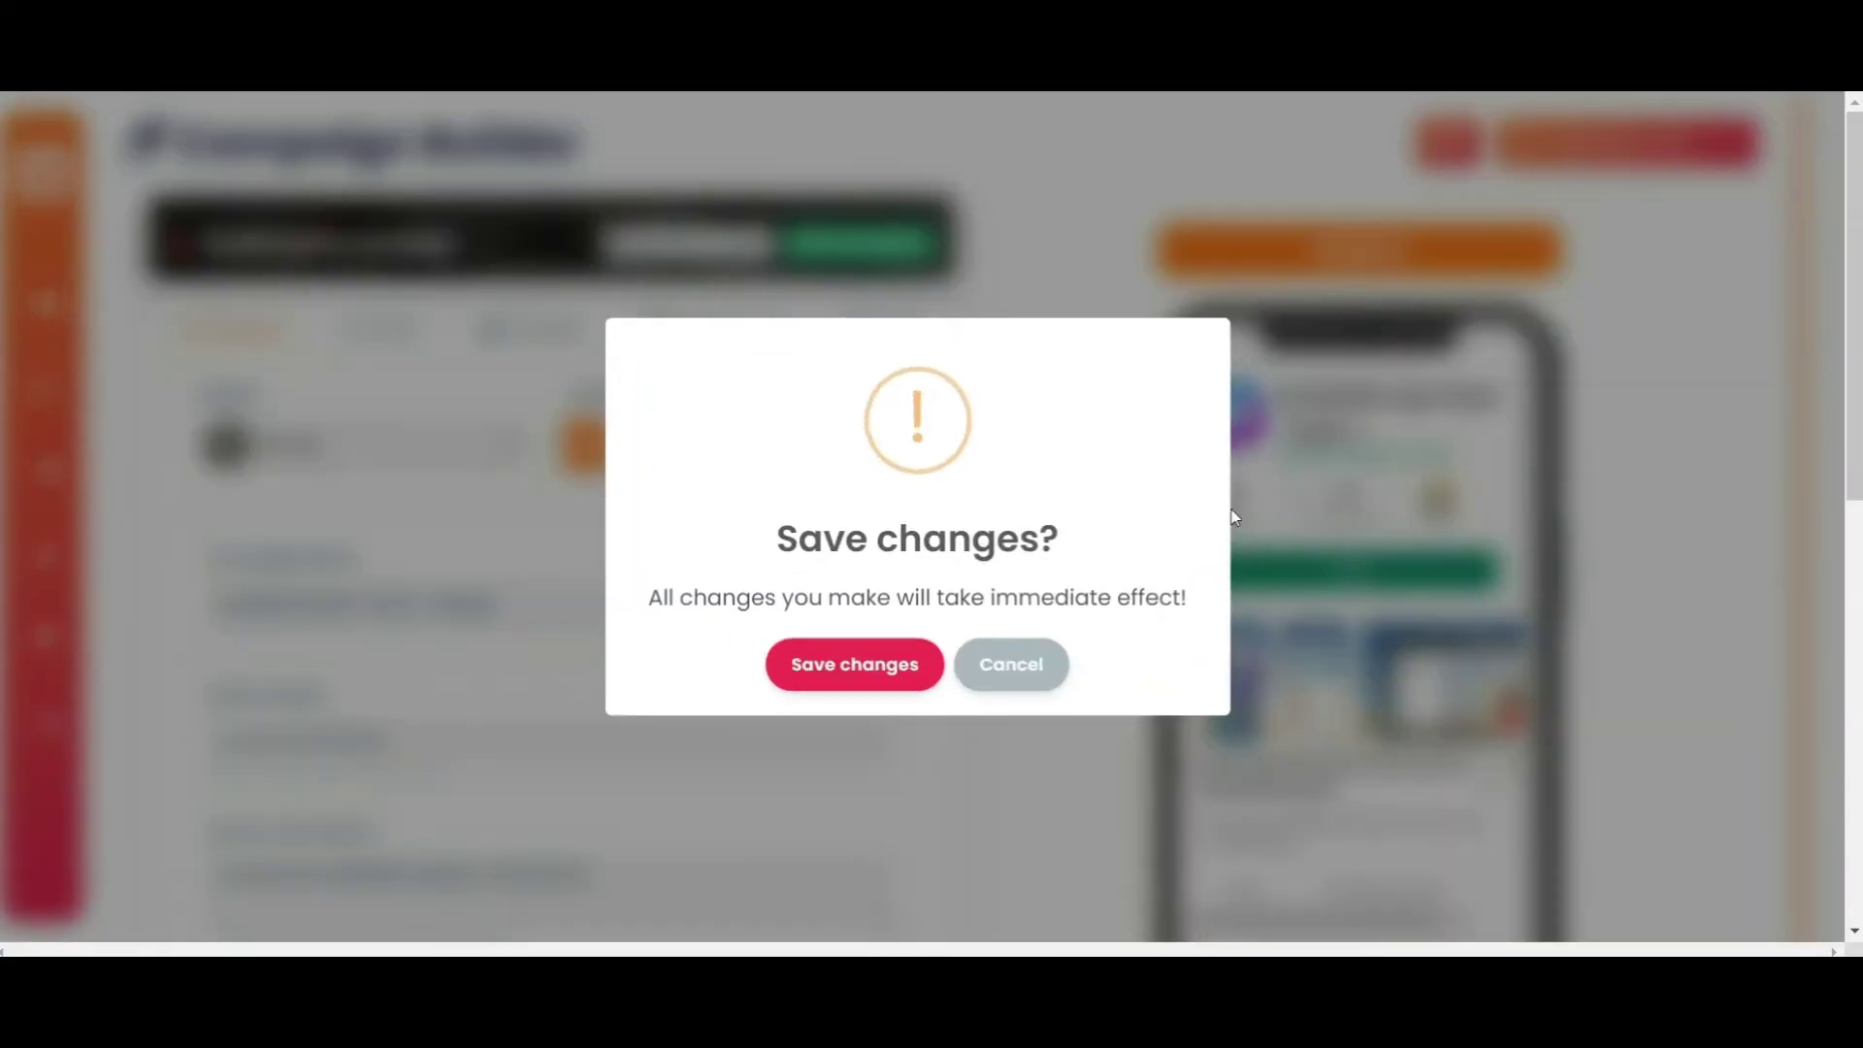
pyautogui.click(909, 668)
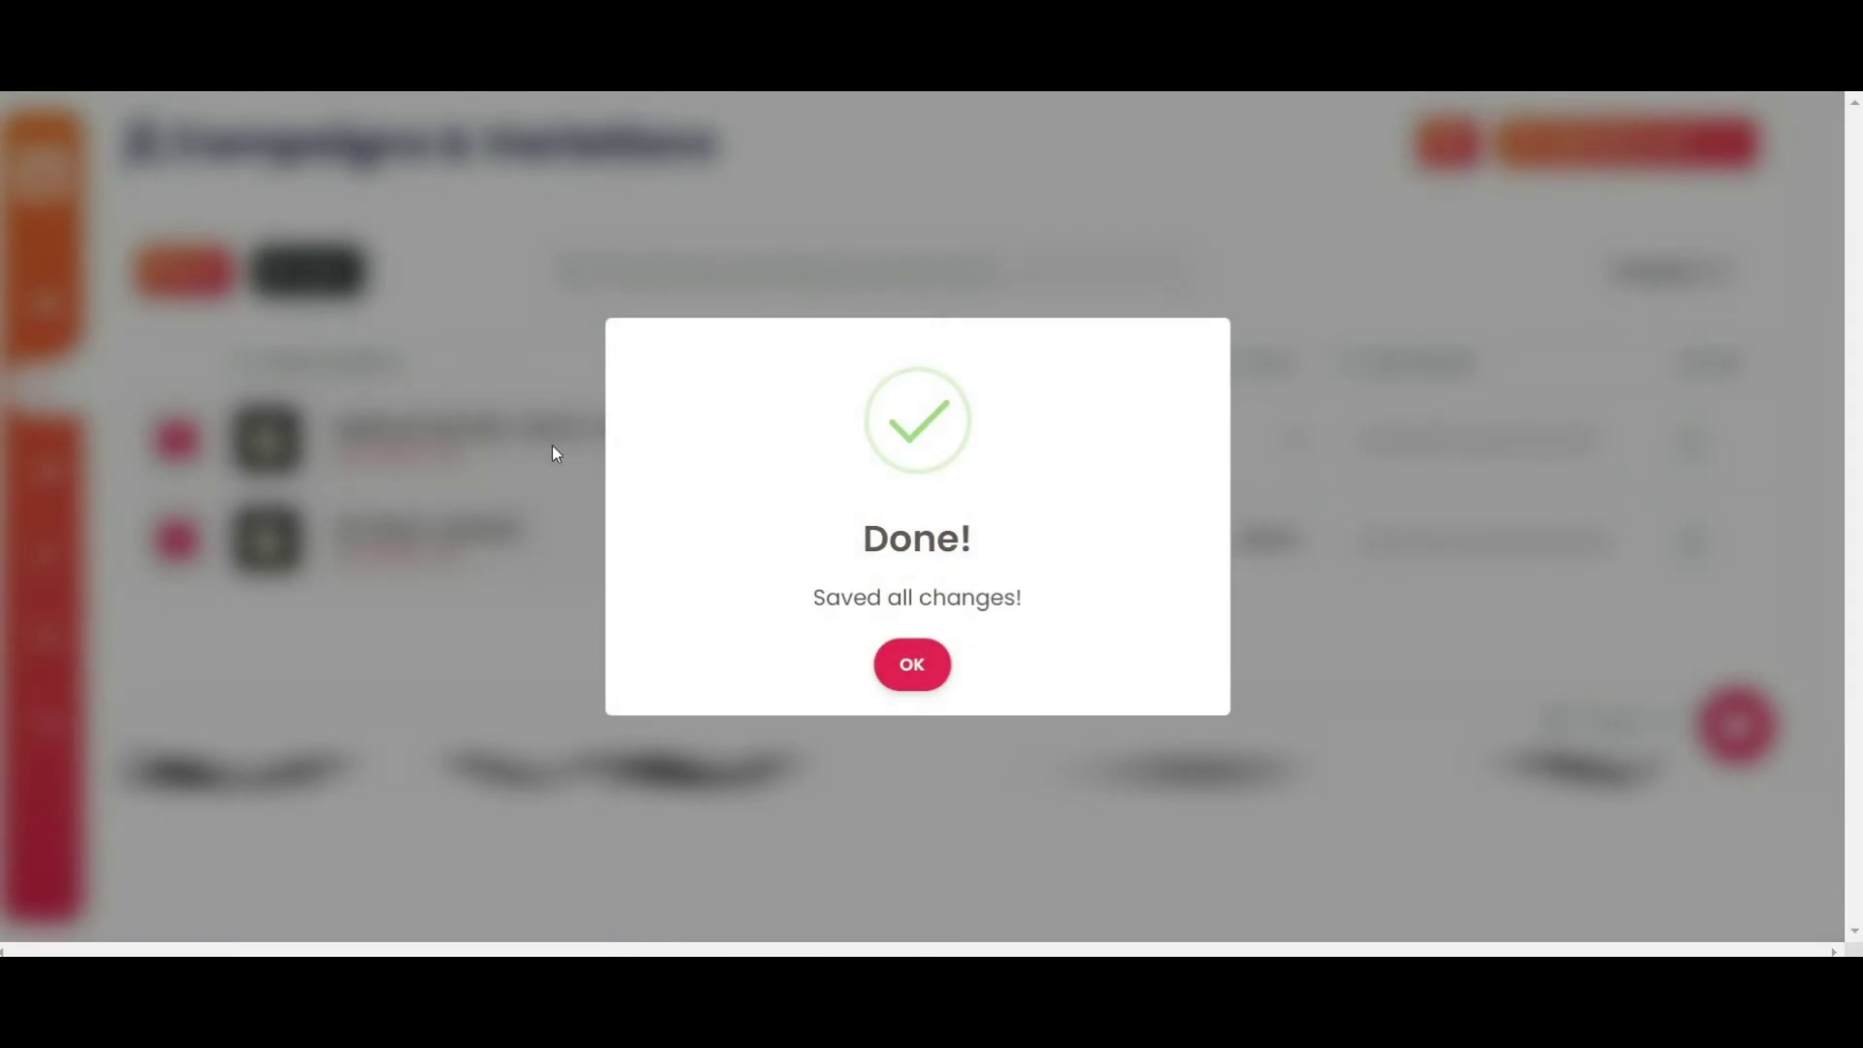
pyautogui.click(917, 672)
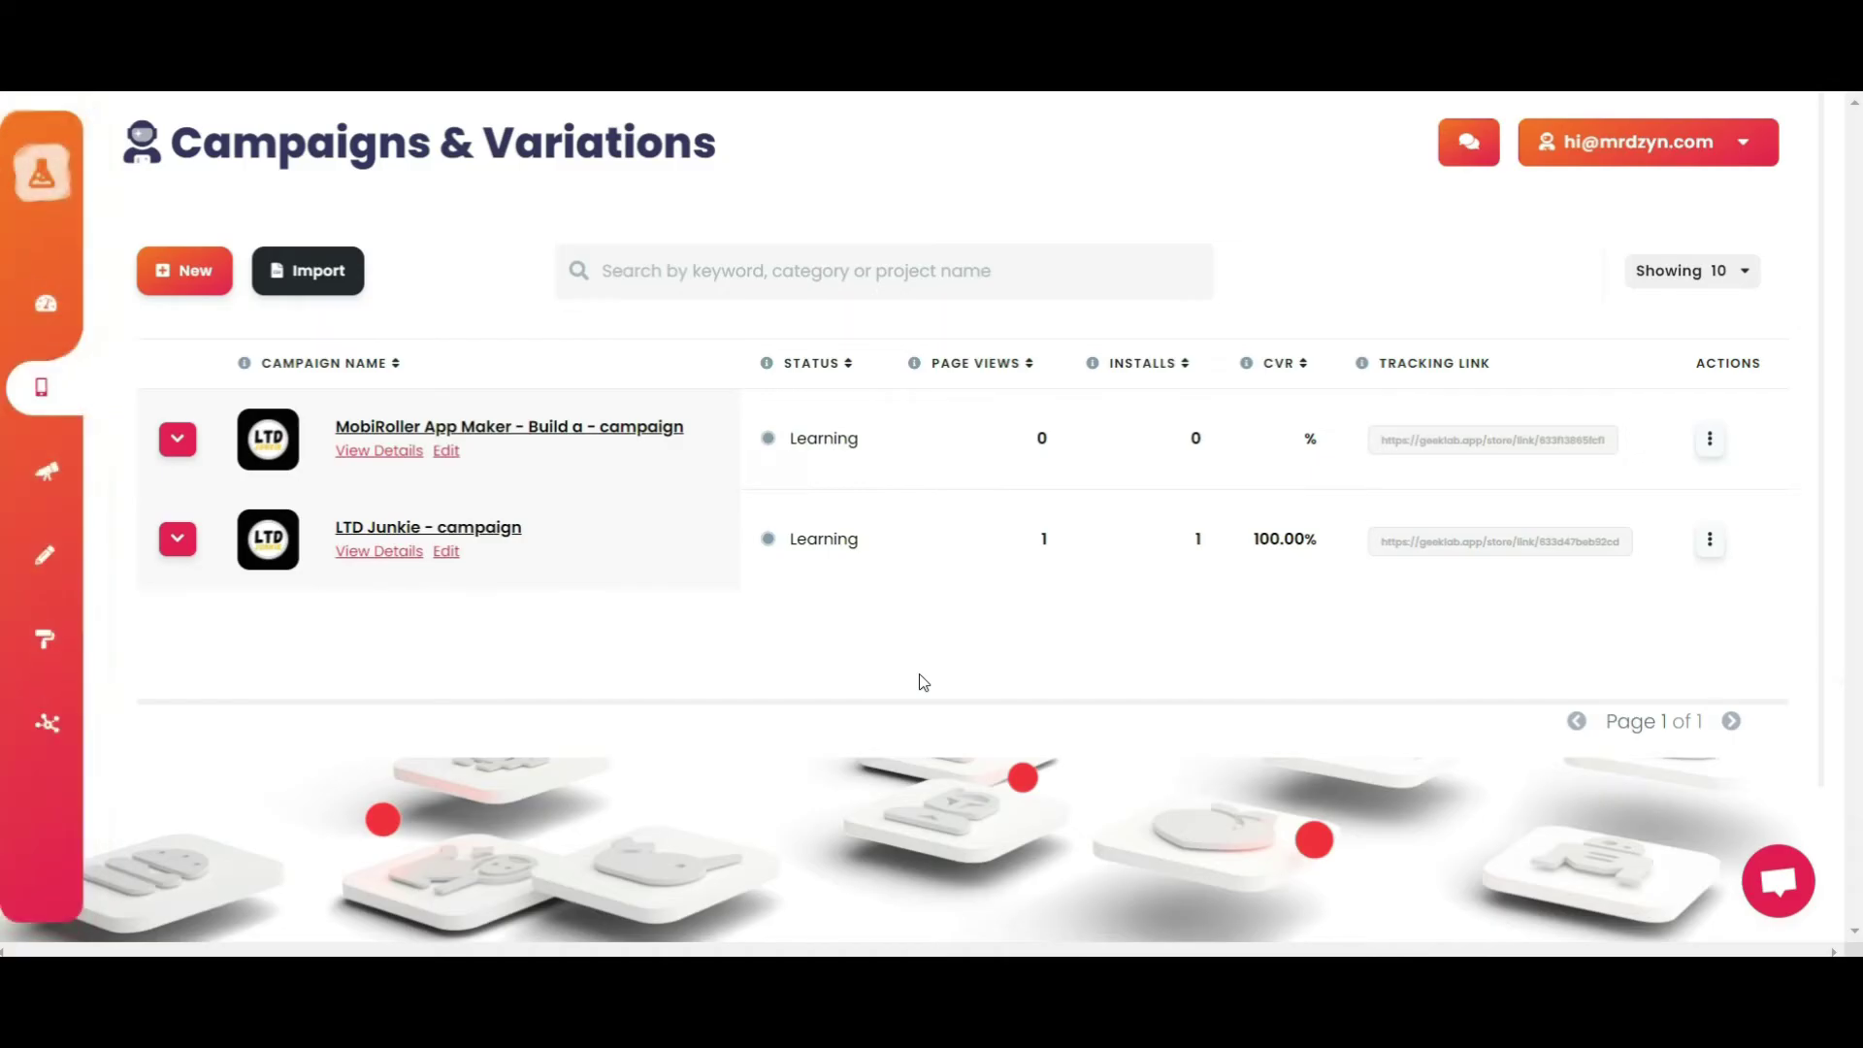
# - Copy the MobiRoller campaign's tracking link again and reload its test store page in the browser
pyautogui.click(1456, 449)
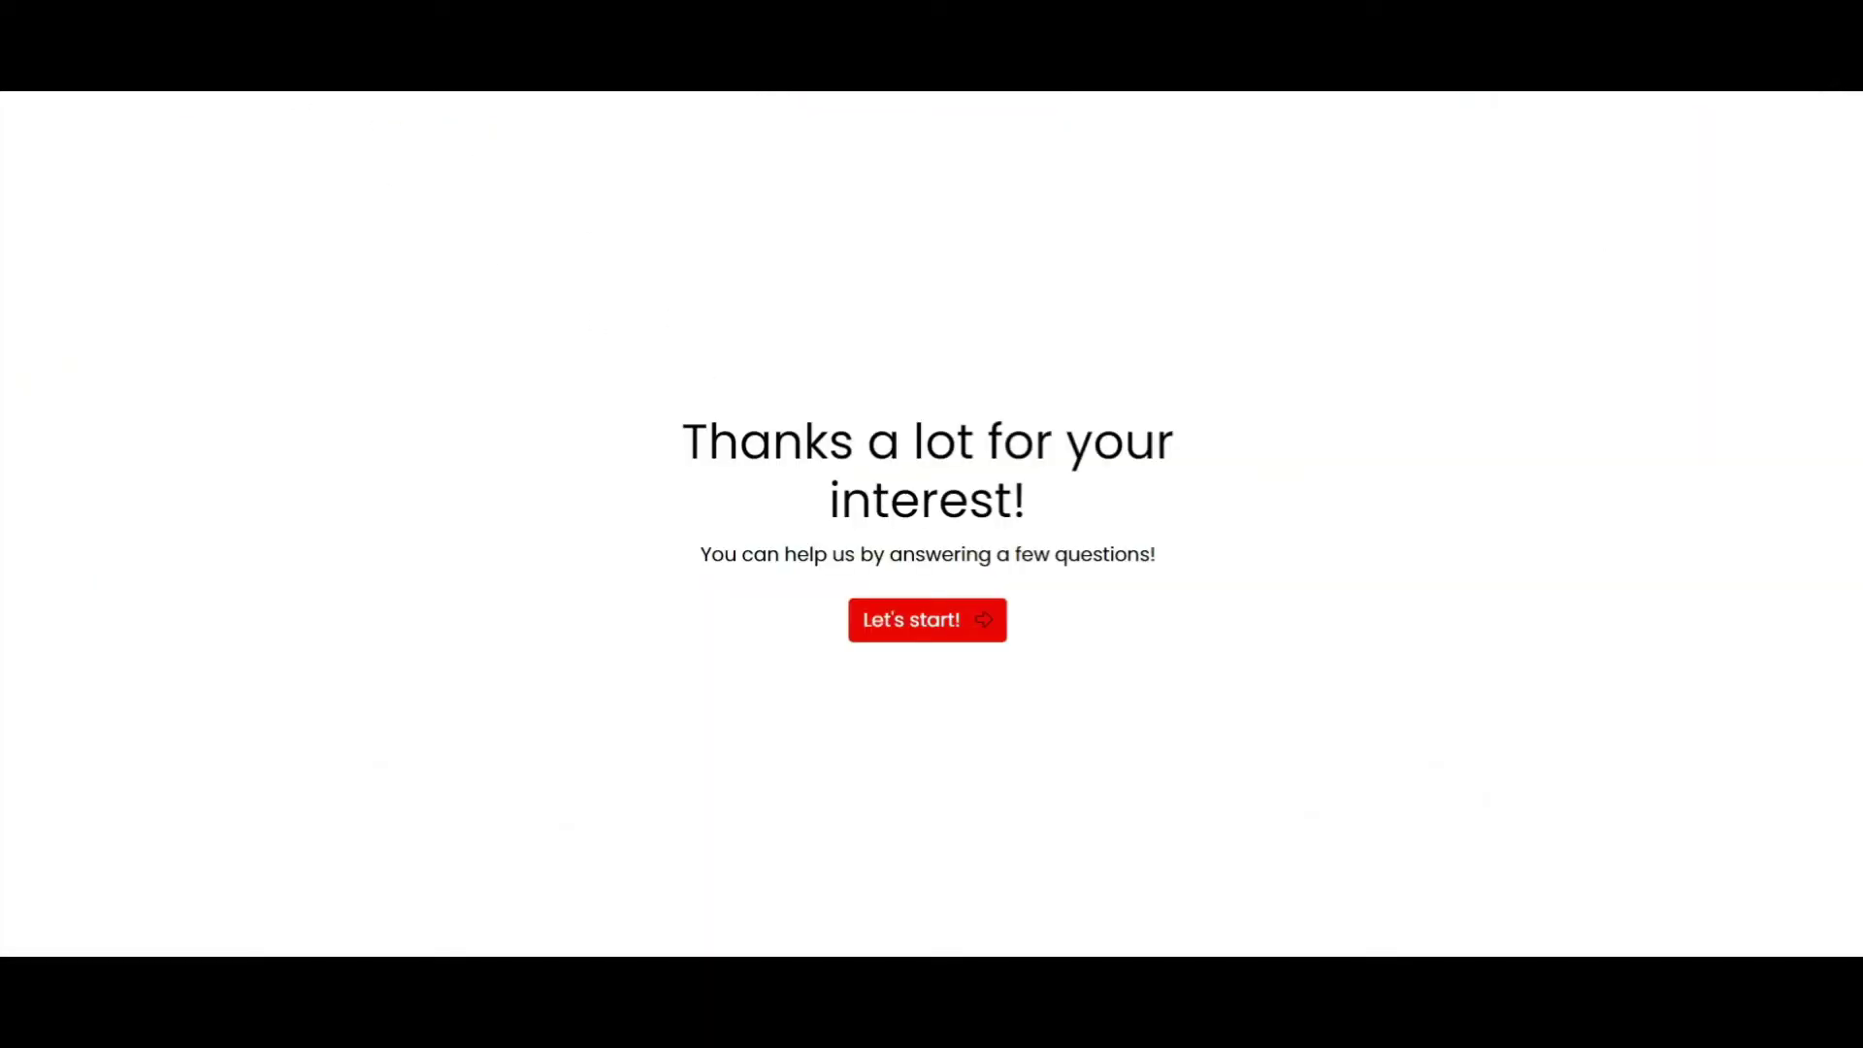
pyautogui.hotkey('ctrl', 'v')
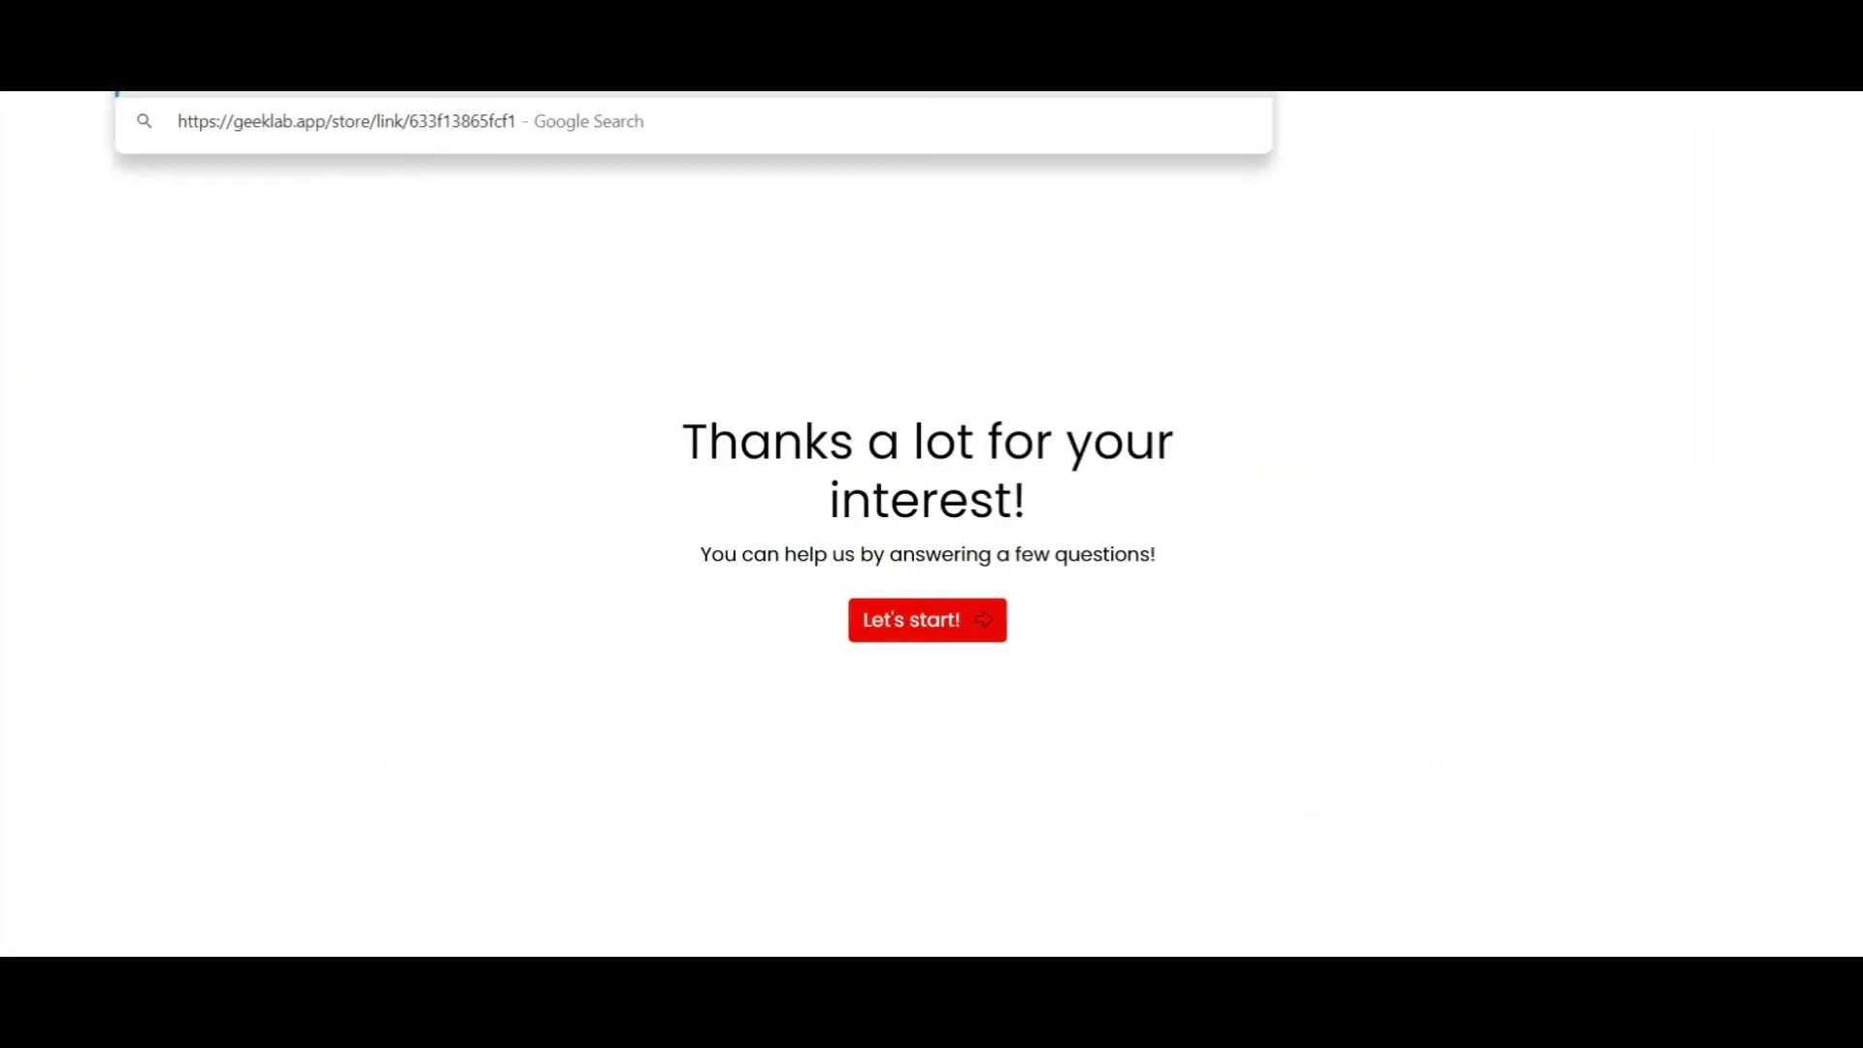
pyautogui.press('Return')
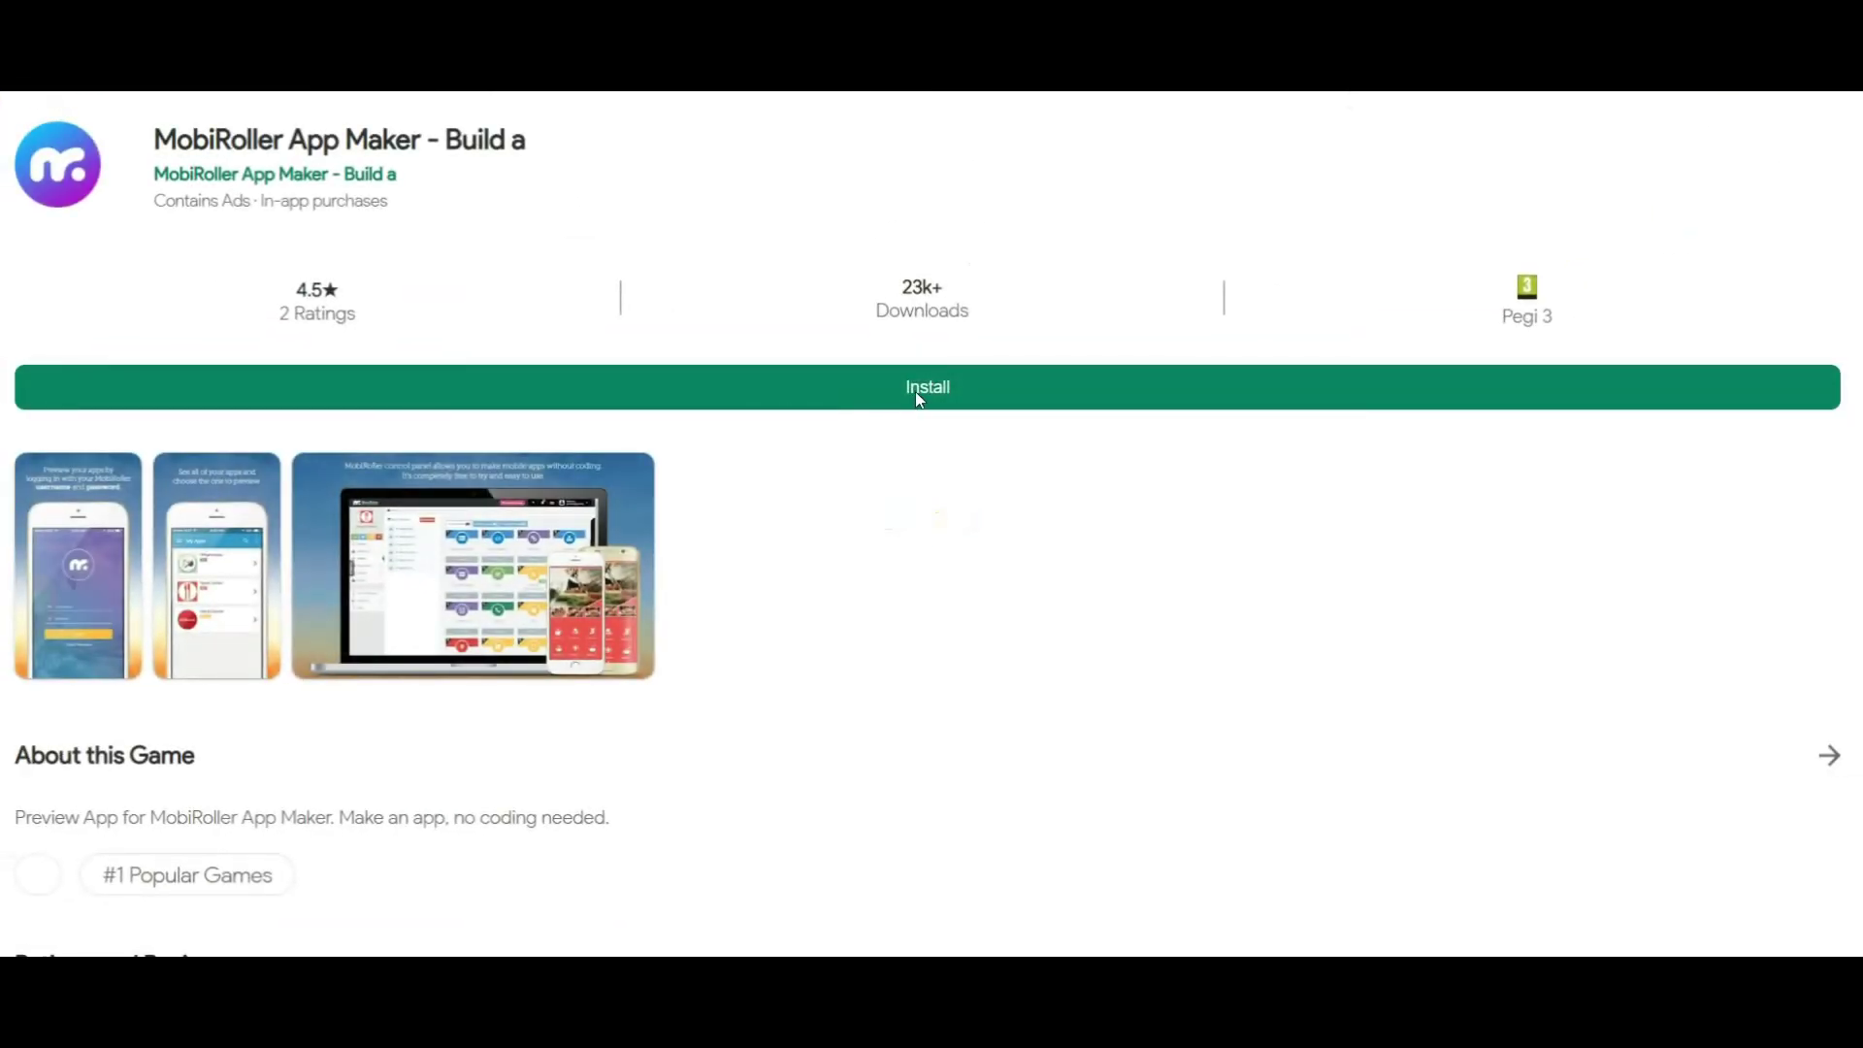
# - Try the test page's Install option and answer the demographics questions with age 18-24 and gender Female
pyautogui.click(916, 392)
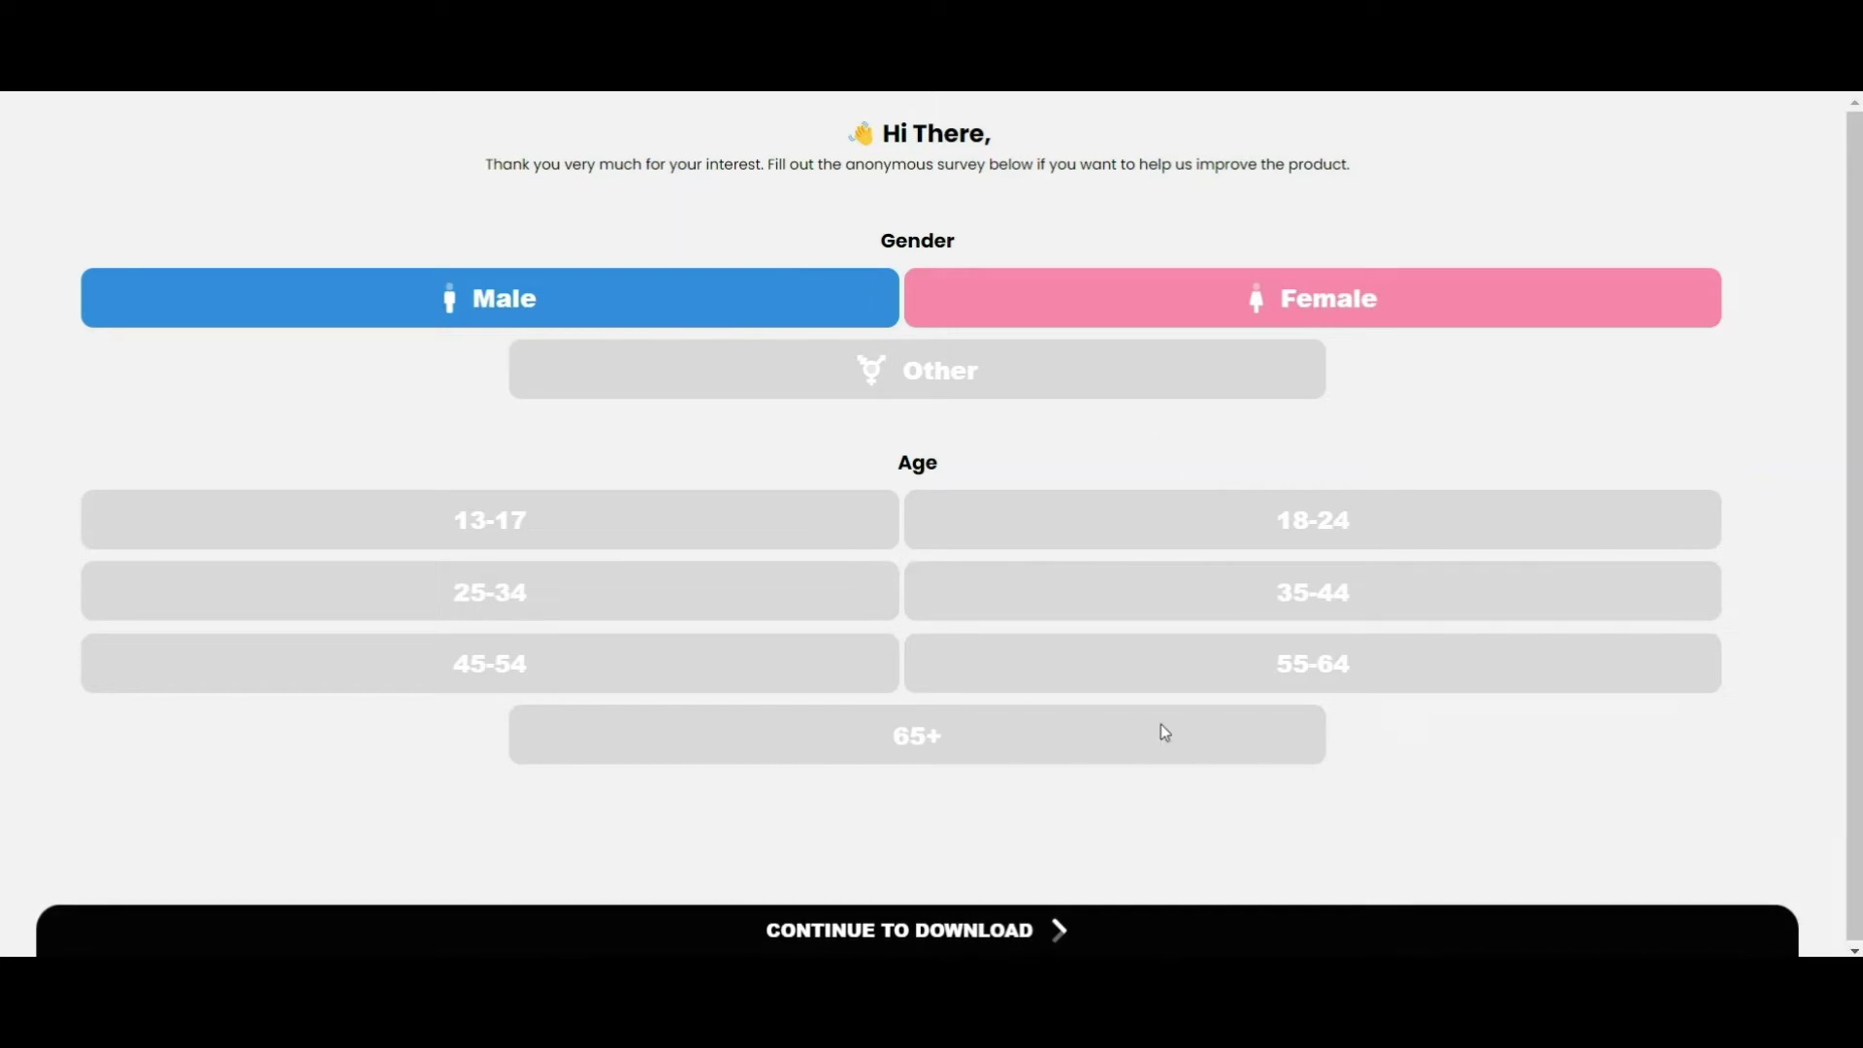
pyautogui.click(1279, 521)
pyautogui.click(1163, 309)
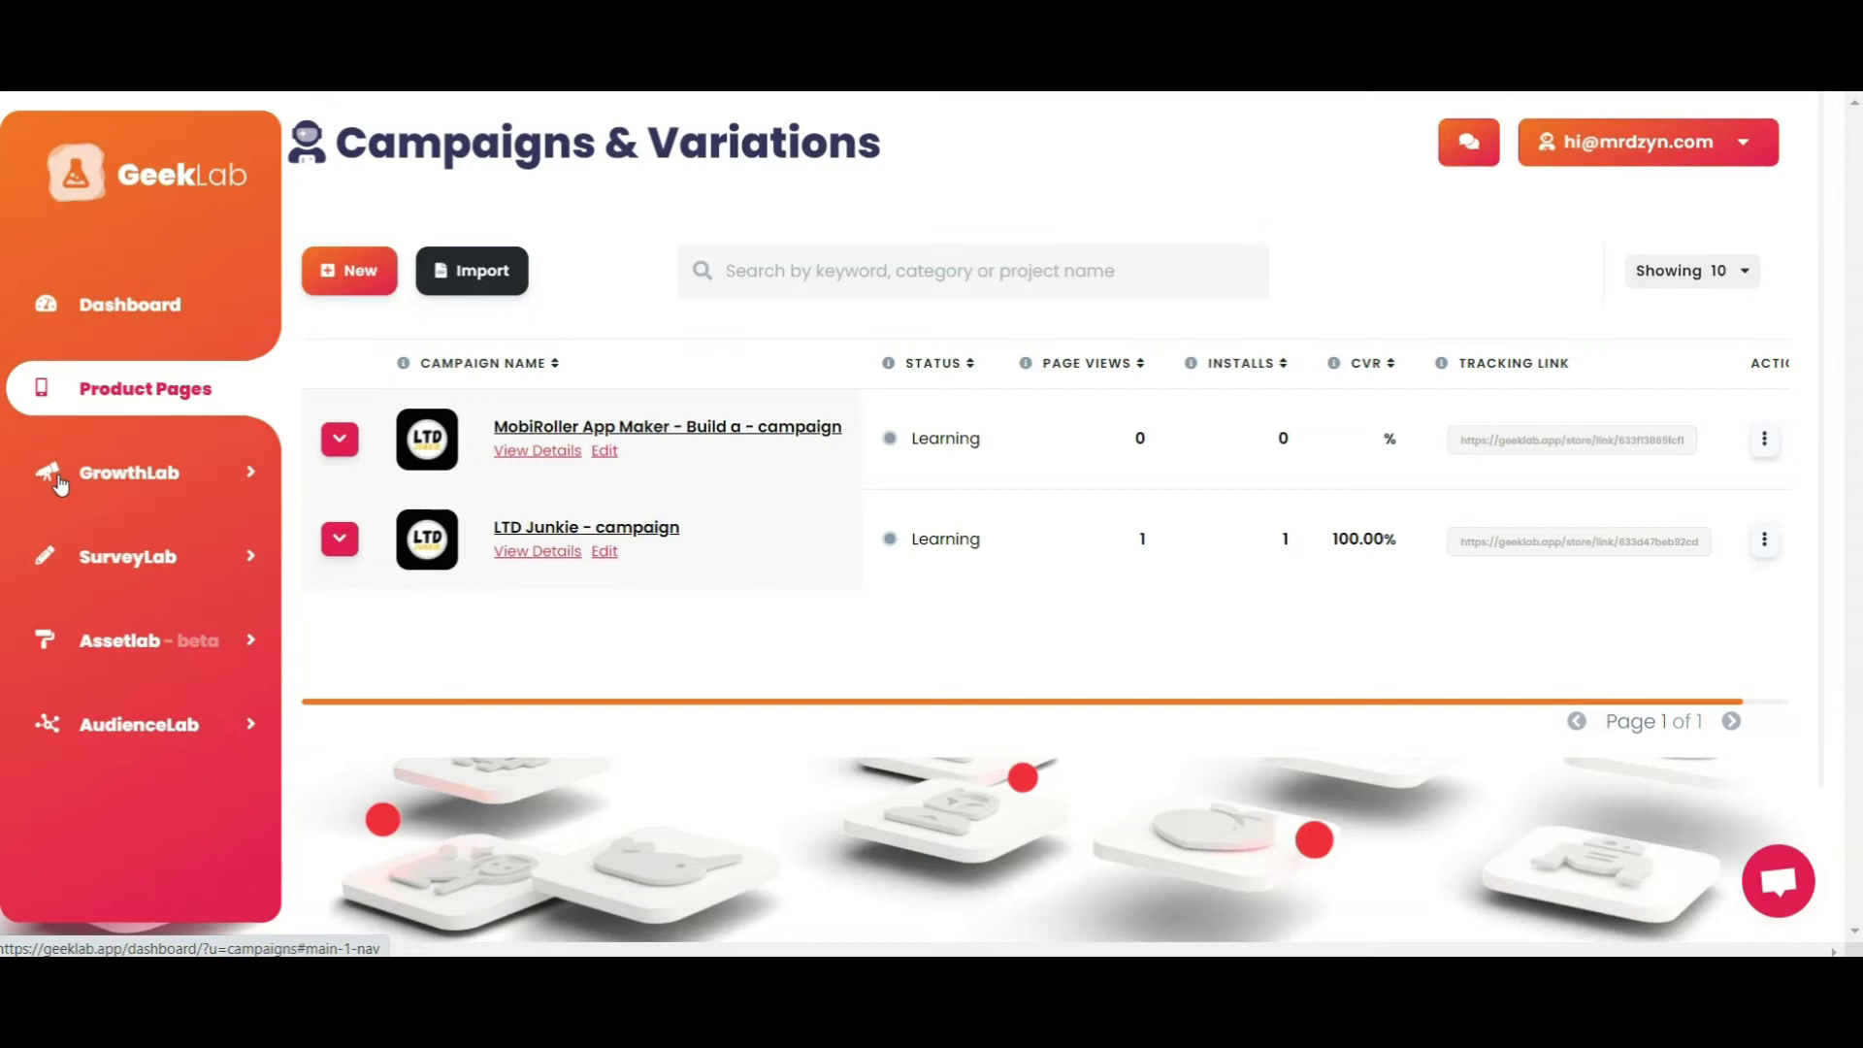
# - Open GrowthLab's app search and set the store to Google Play
pyautogui.click(60, 485)
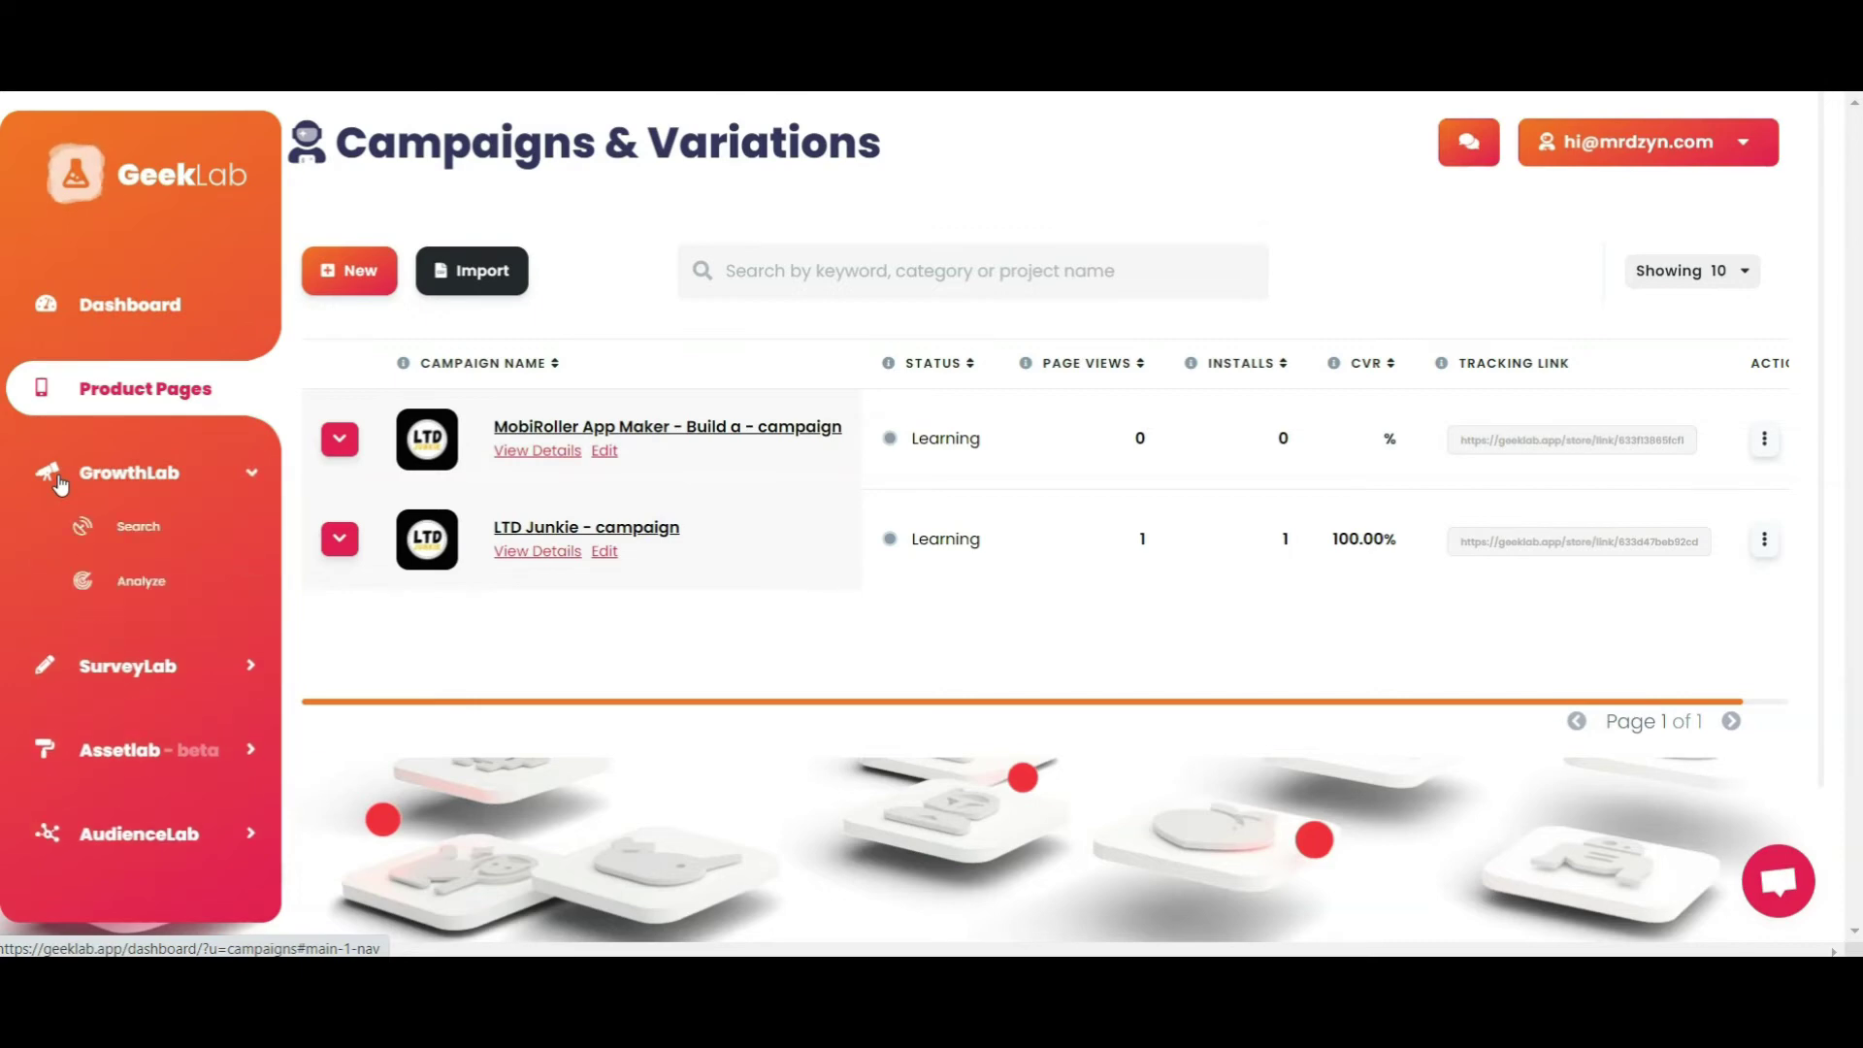
pyautogui.click(145, 534)
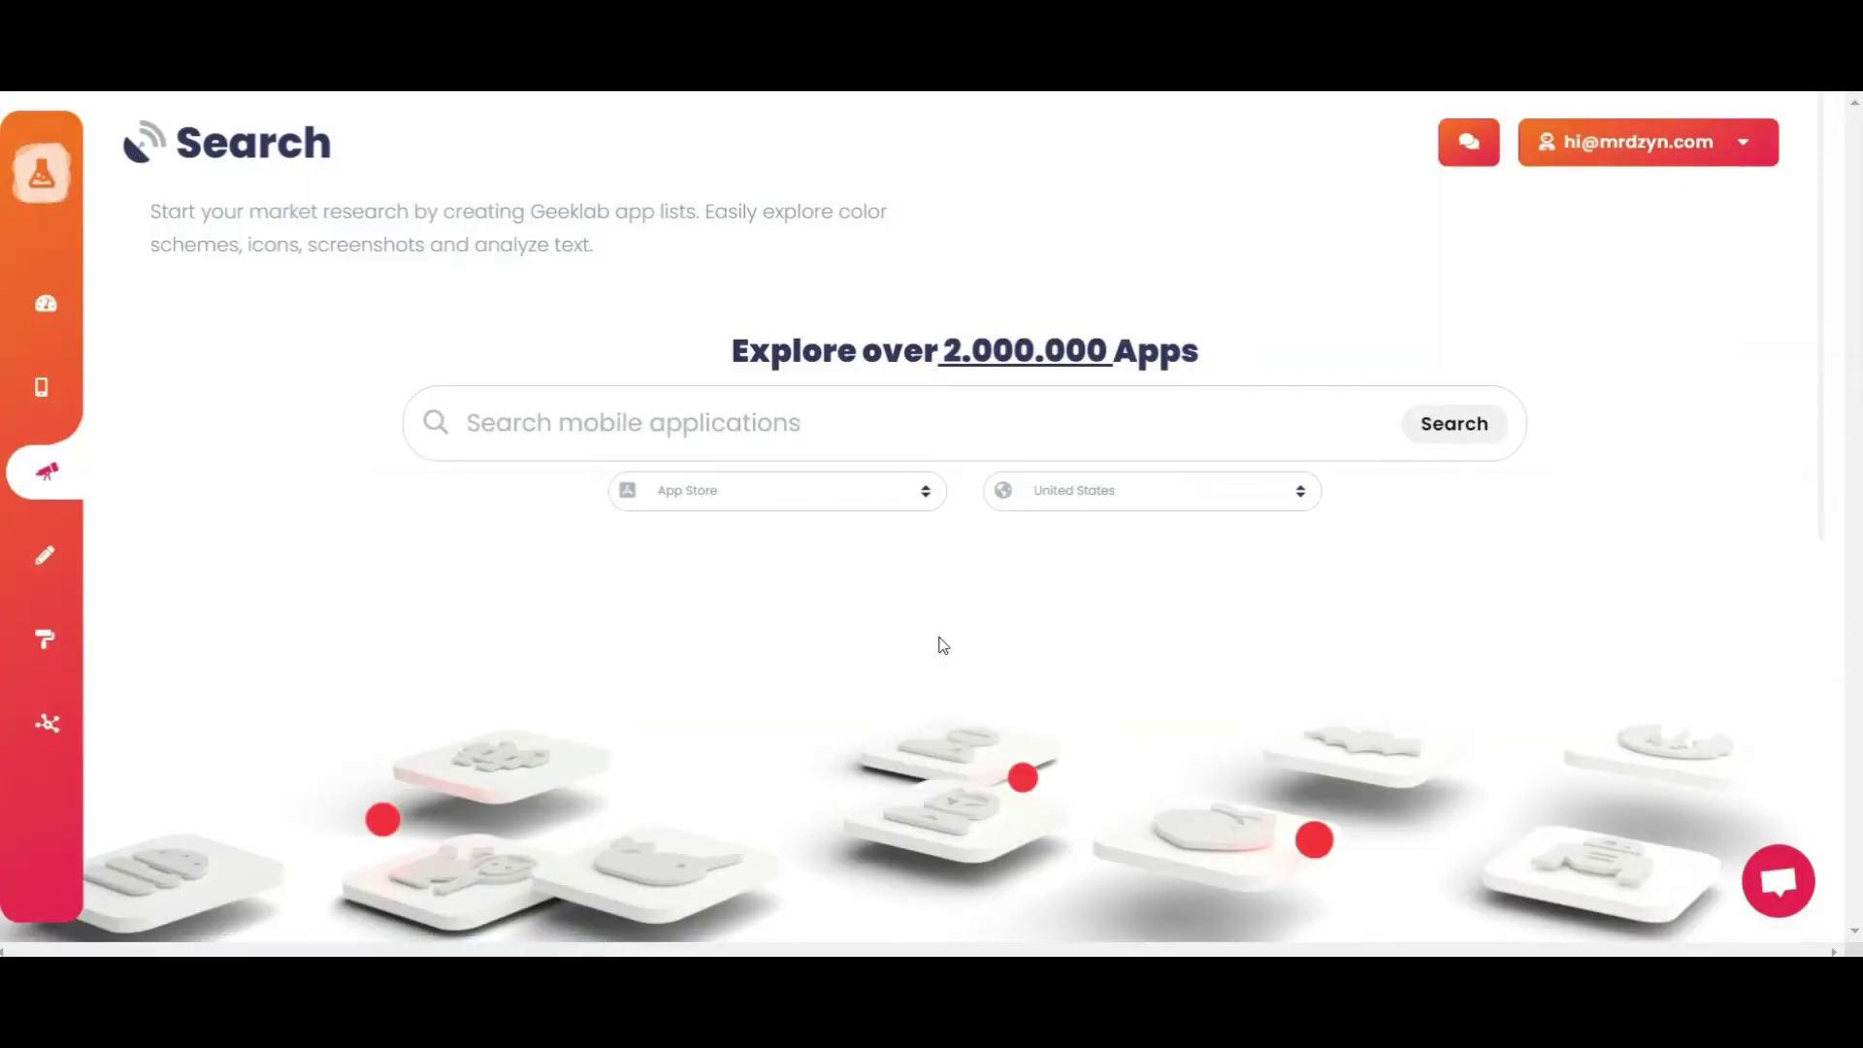
pyautogui.click(891, 500)
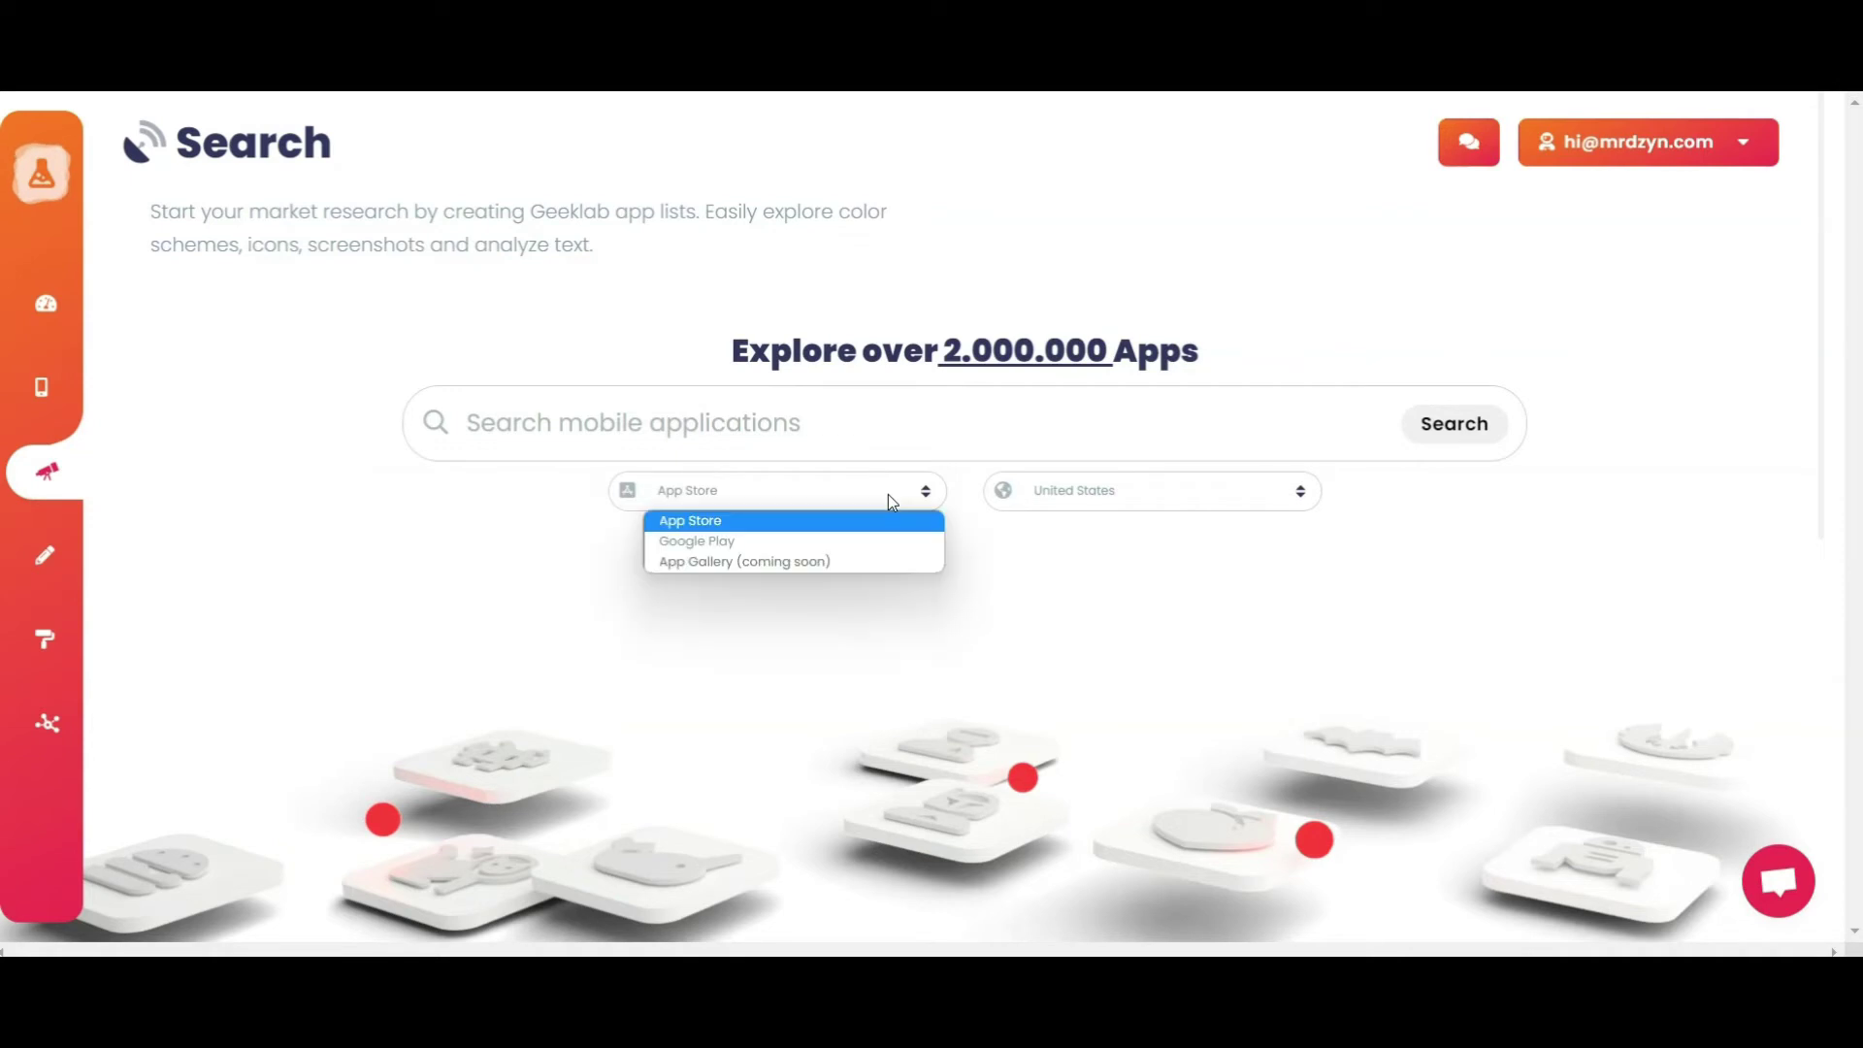
pyautogui.click(878, 536)
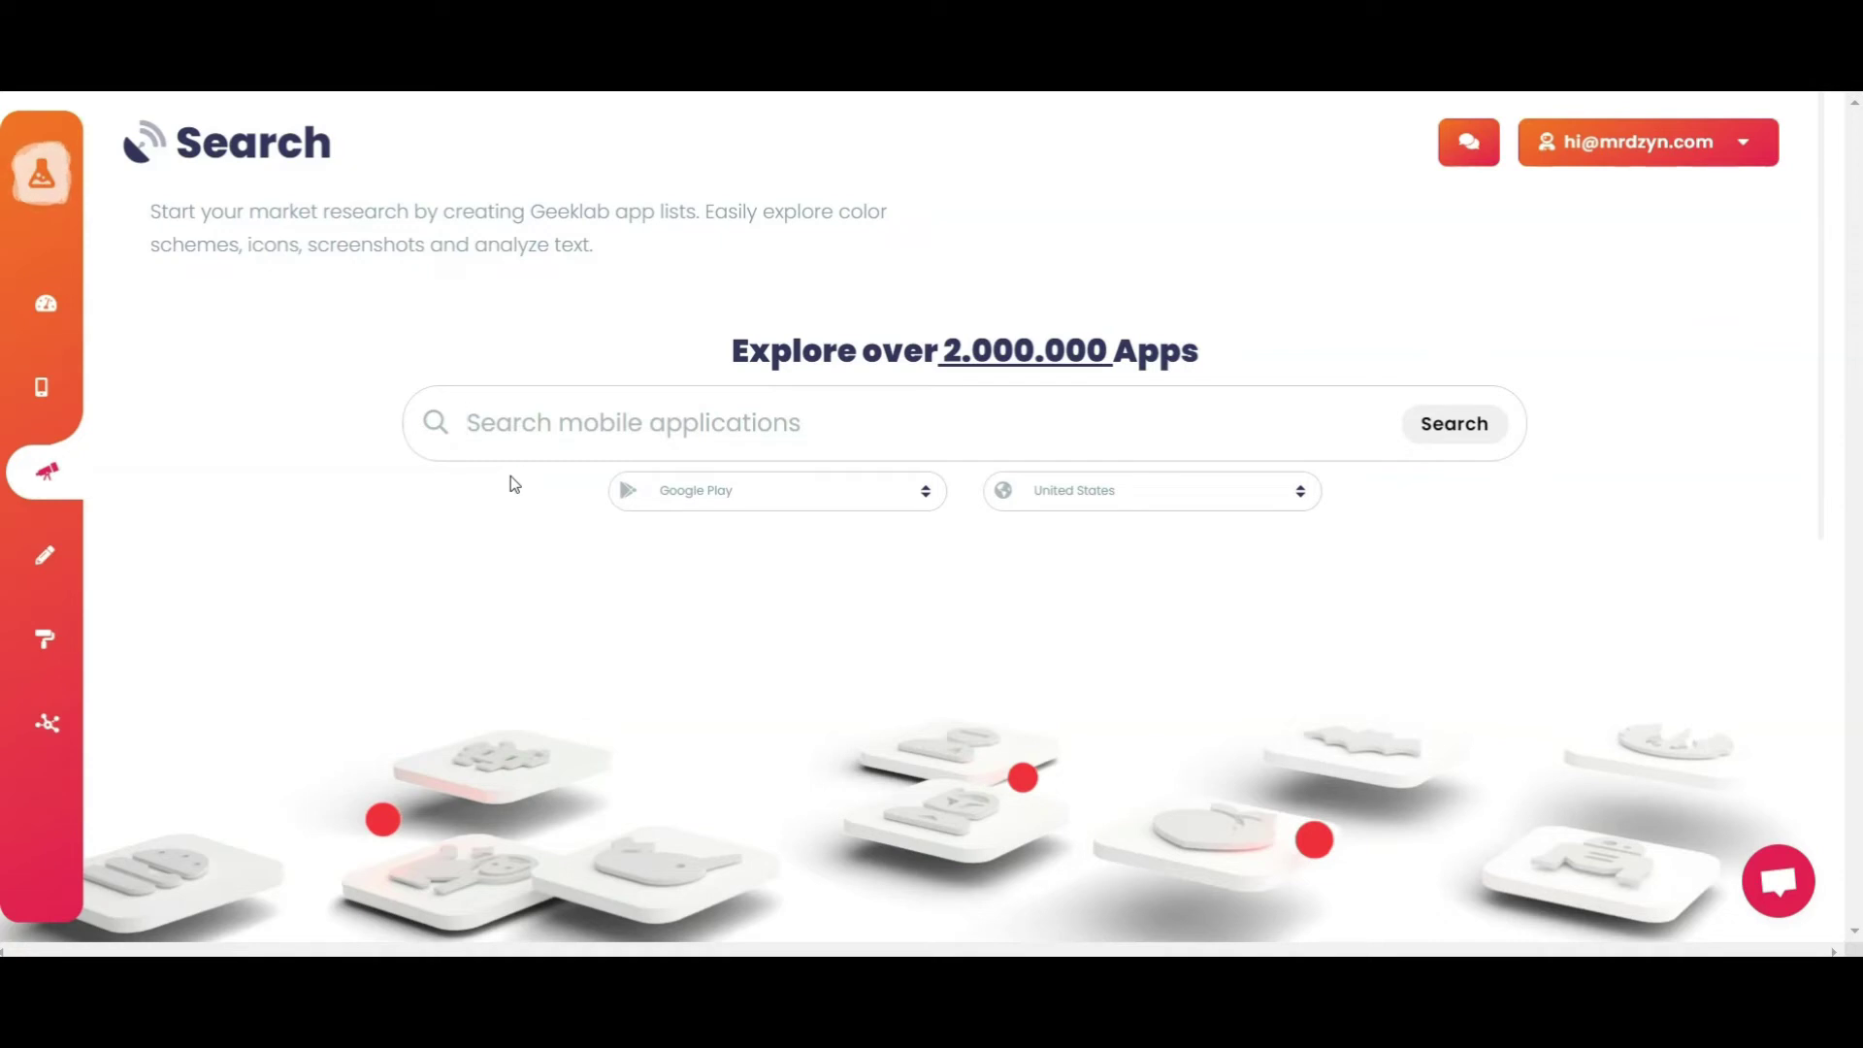
pyautogui.write('It')
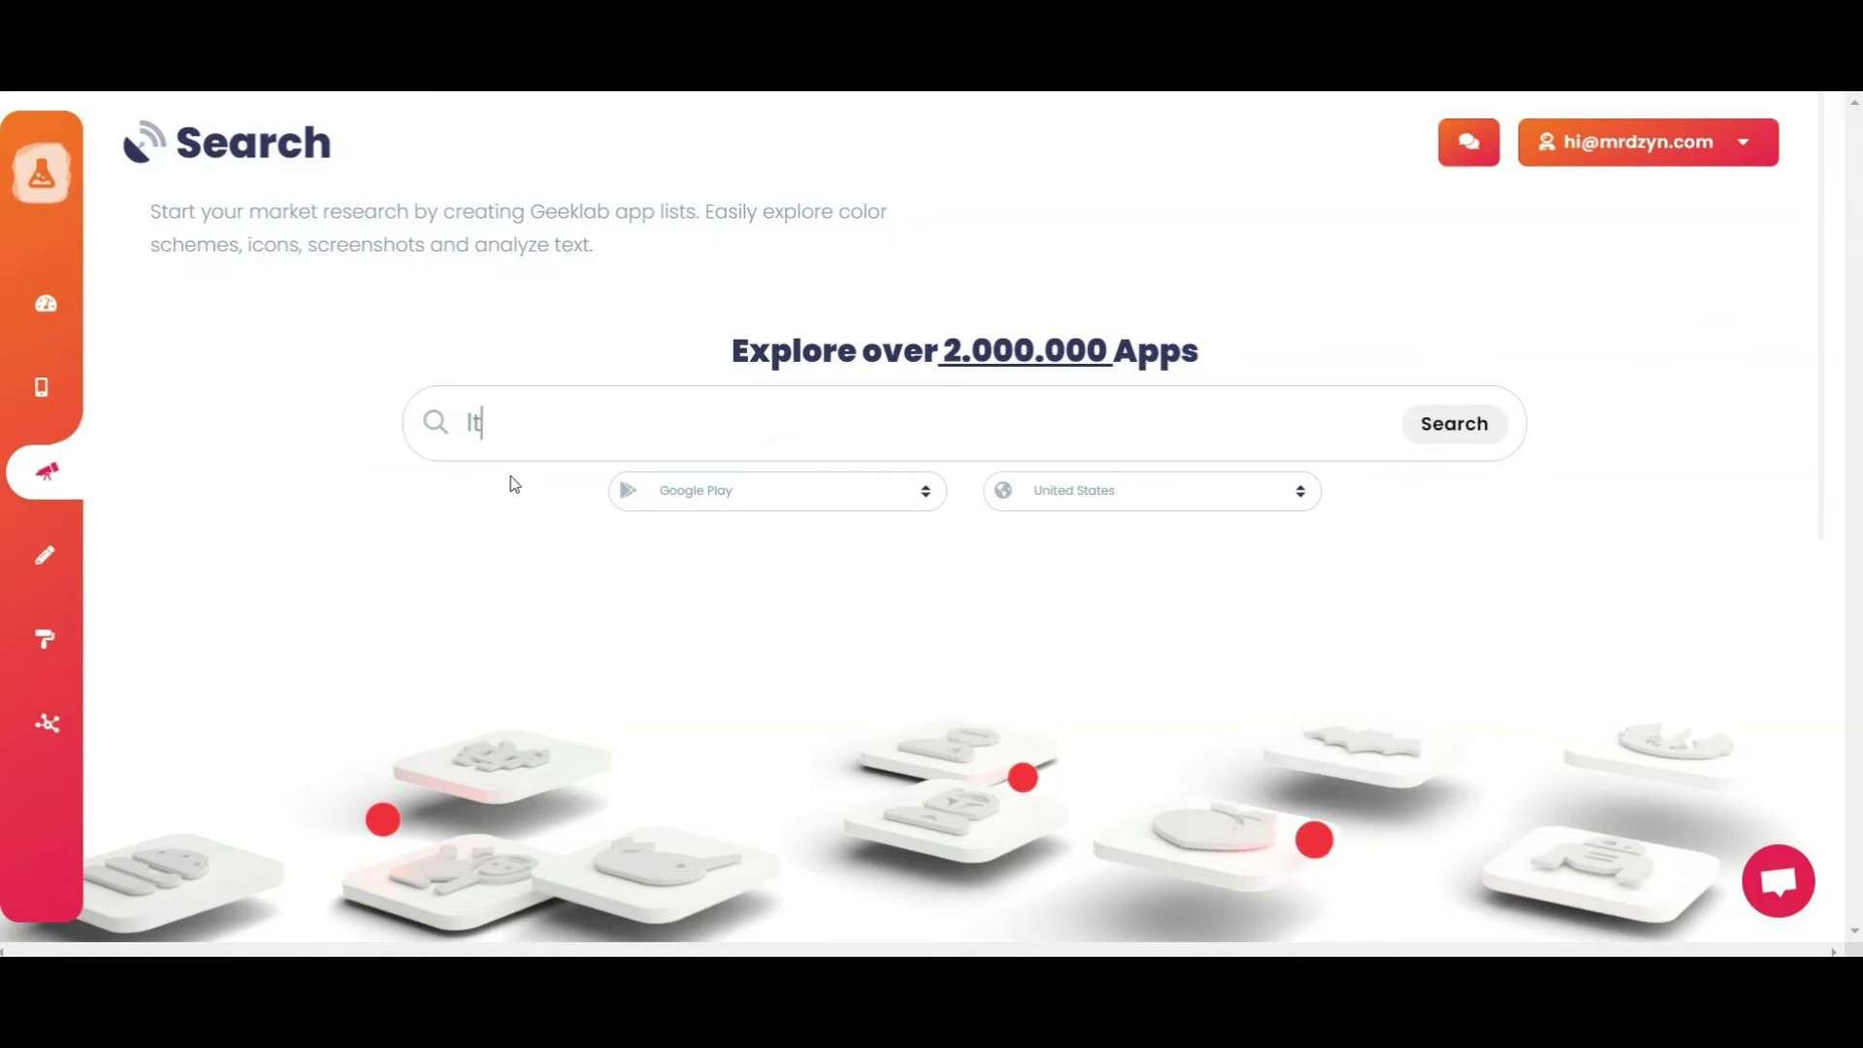
pyautogui.press('BackSpace')
pyautogui.press('BackSpace')
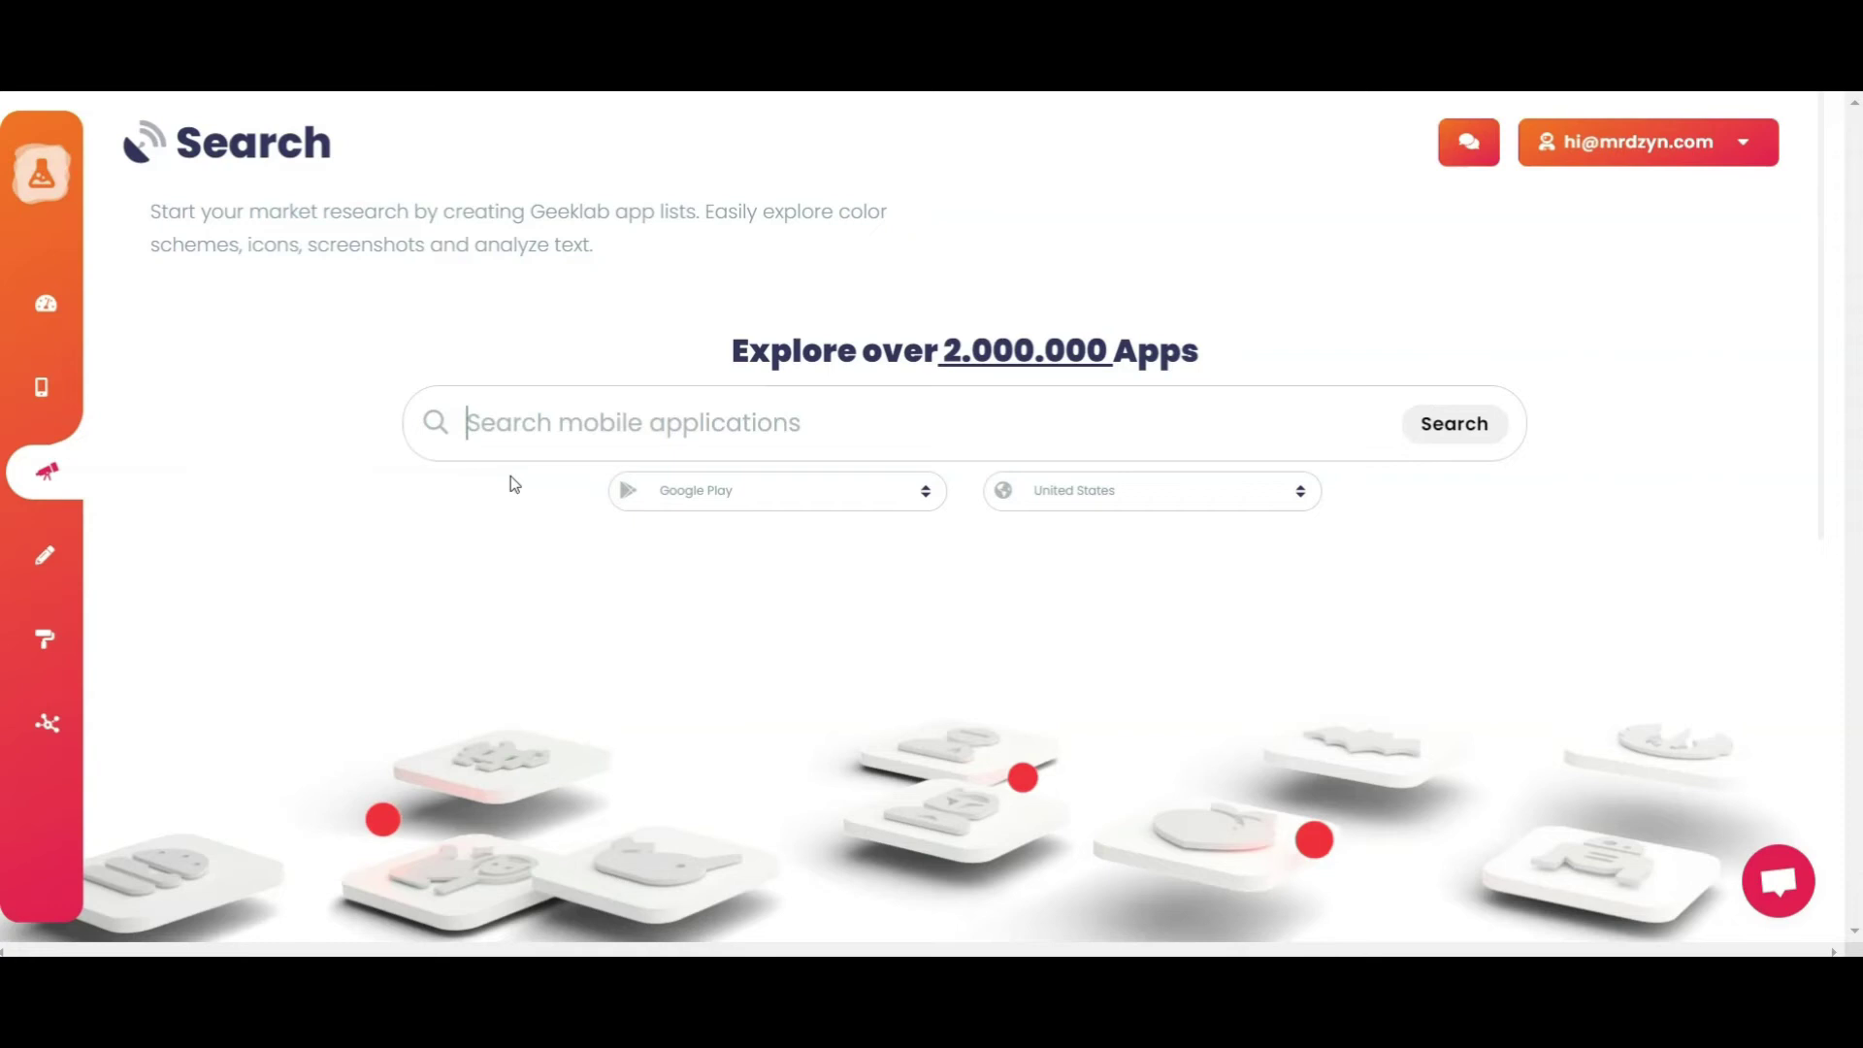
pyautogui.write('mo')
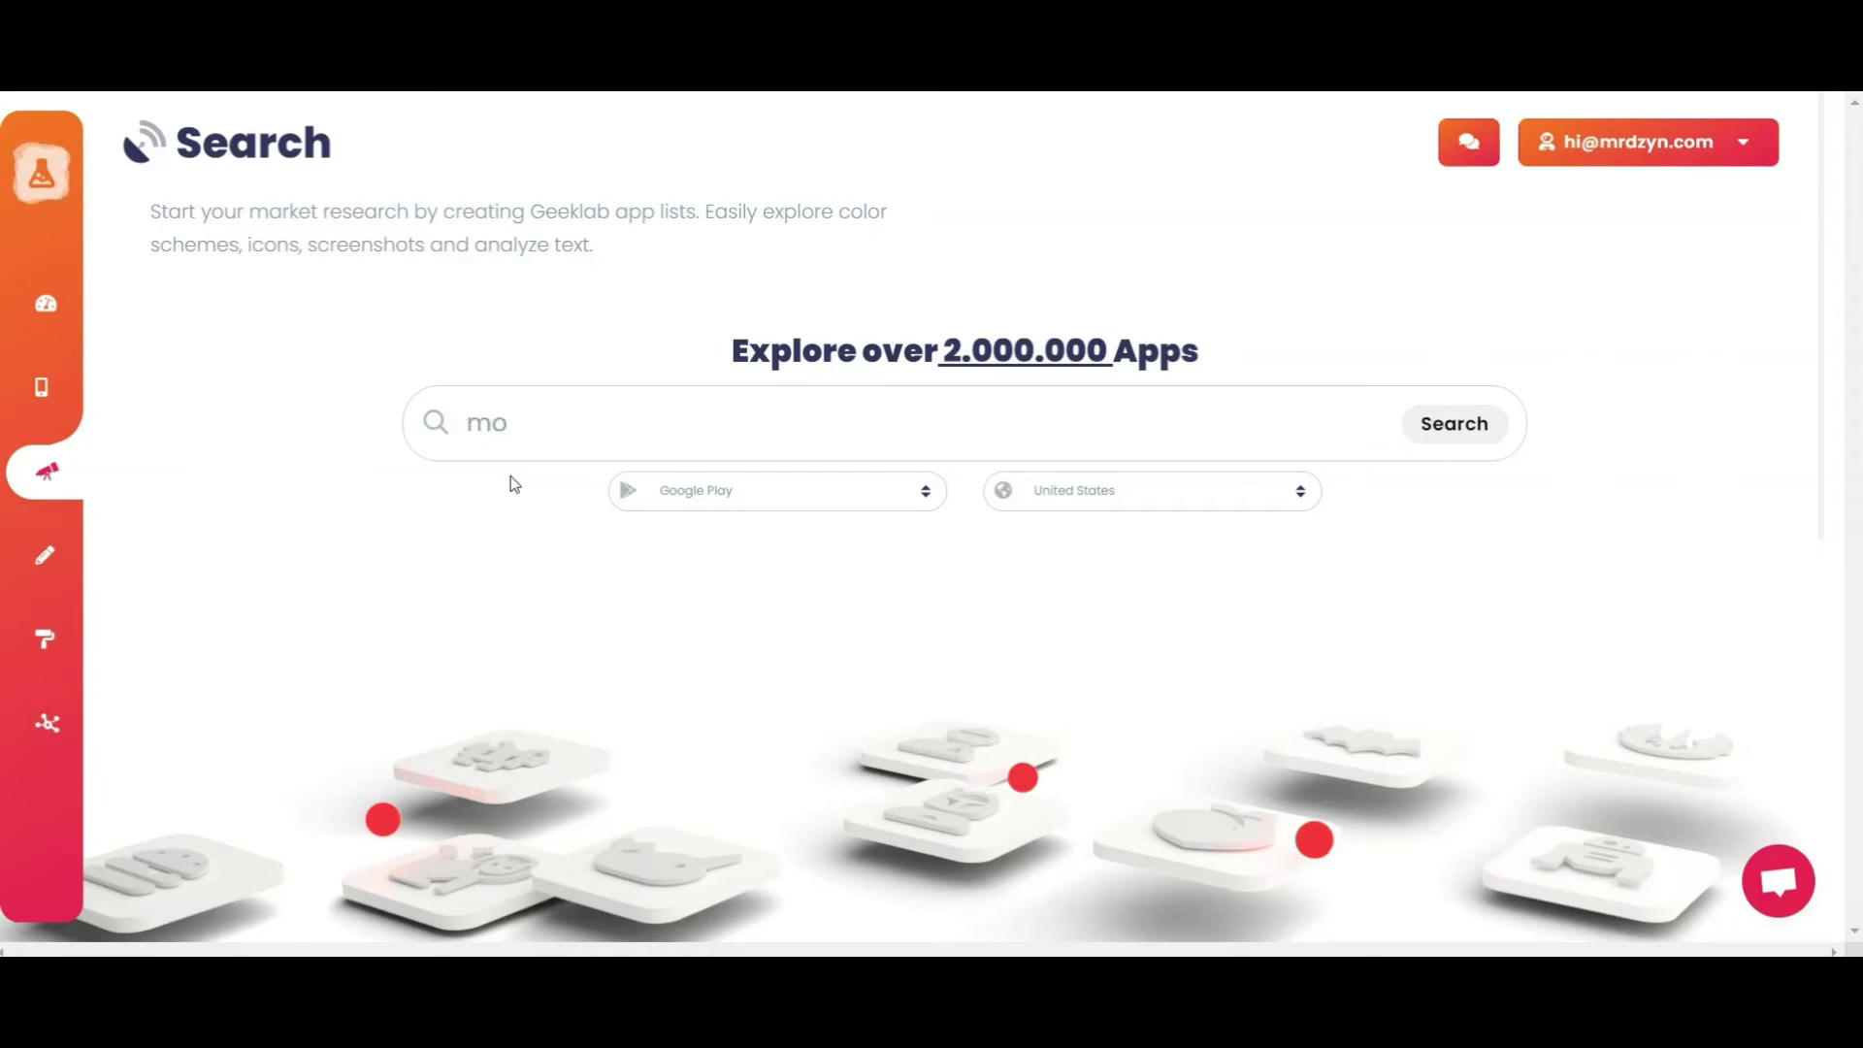
pyautogui.press('BackSpace')
pyautogui.press('BackSpace')
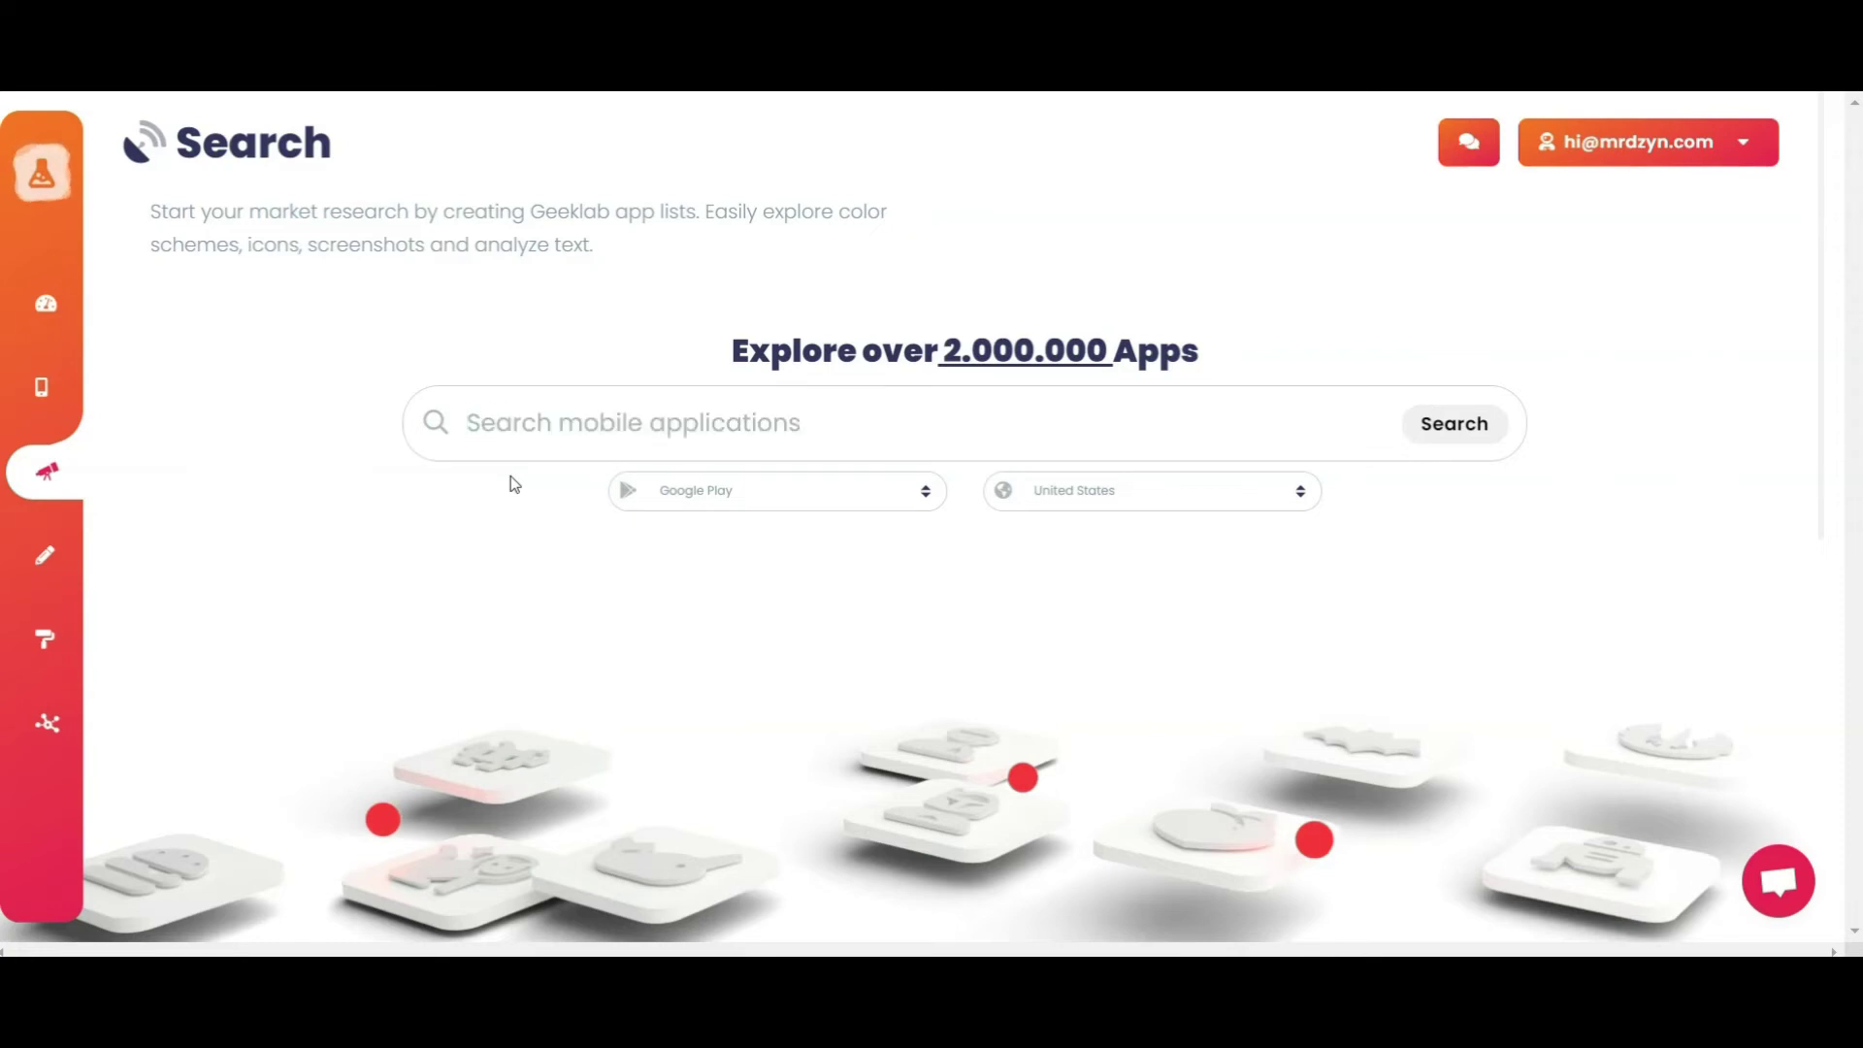
# - Search for "lords mobile" and inspect the Lords Mobile: Tower Defense result
pyautogui.write('lords mobile')
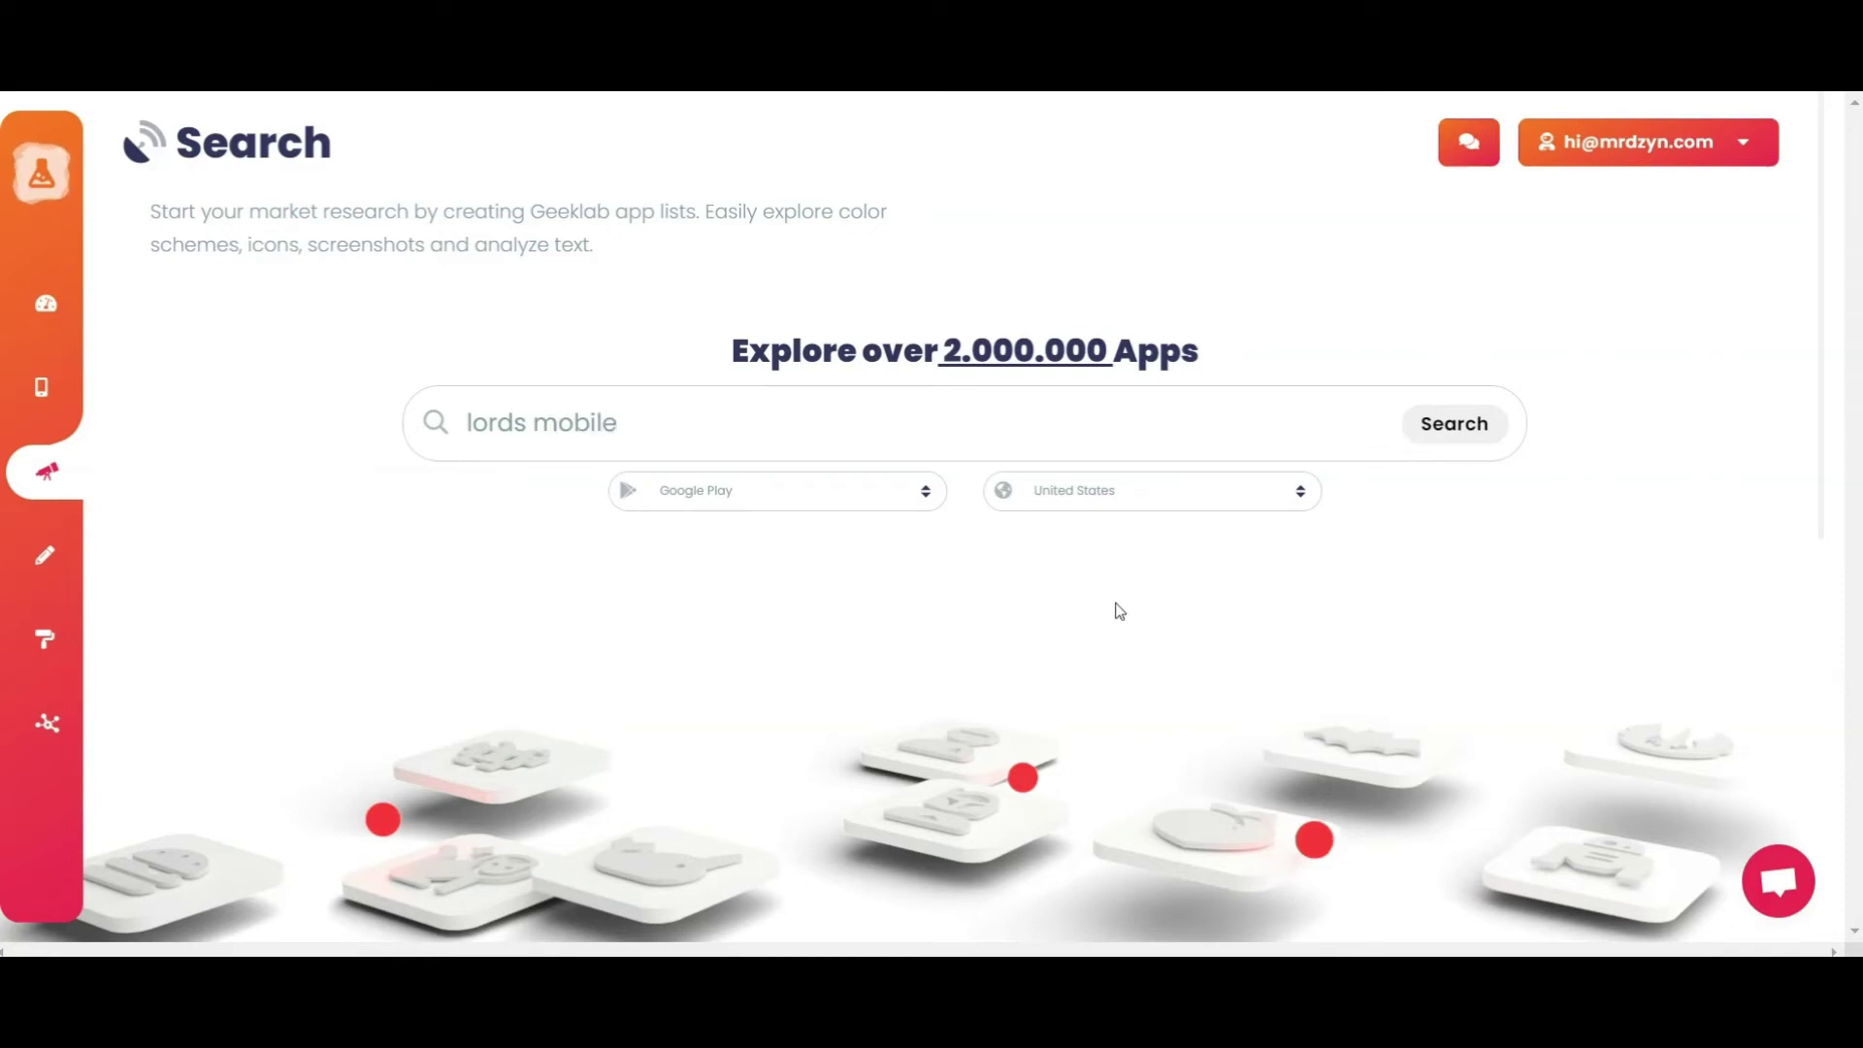
pyautogui.click(1456, 424)
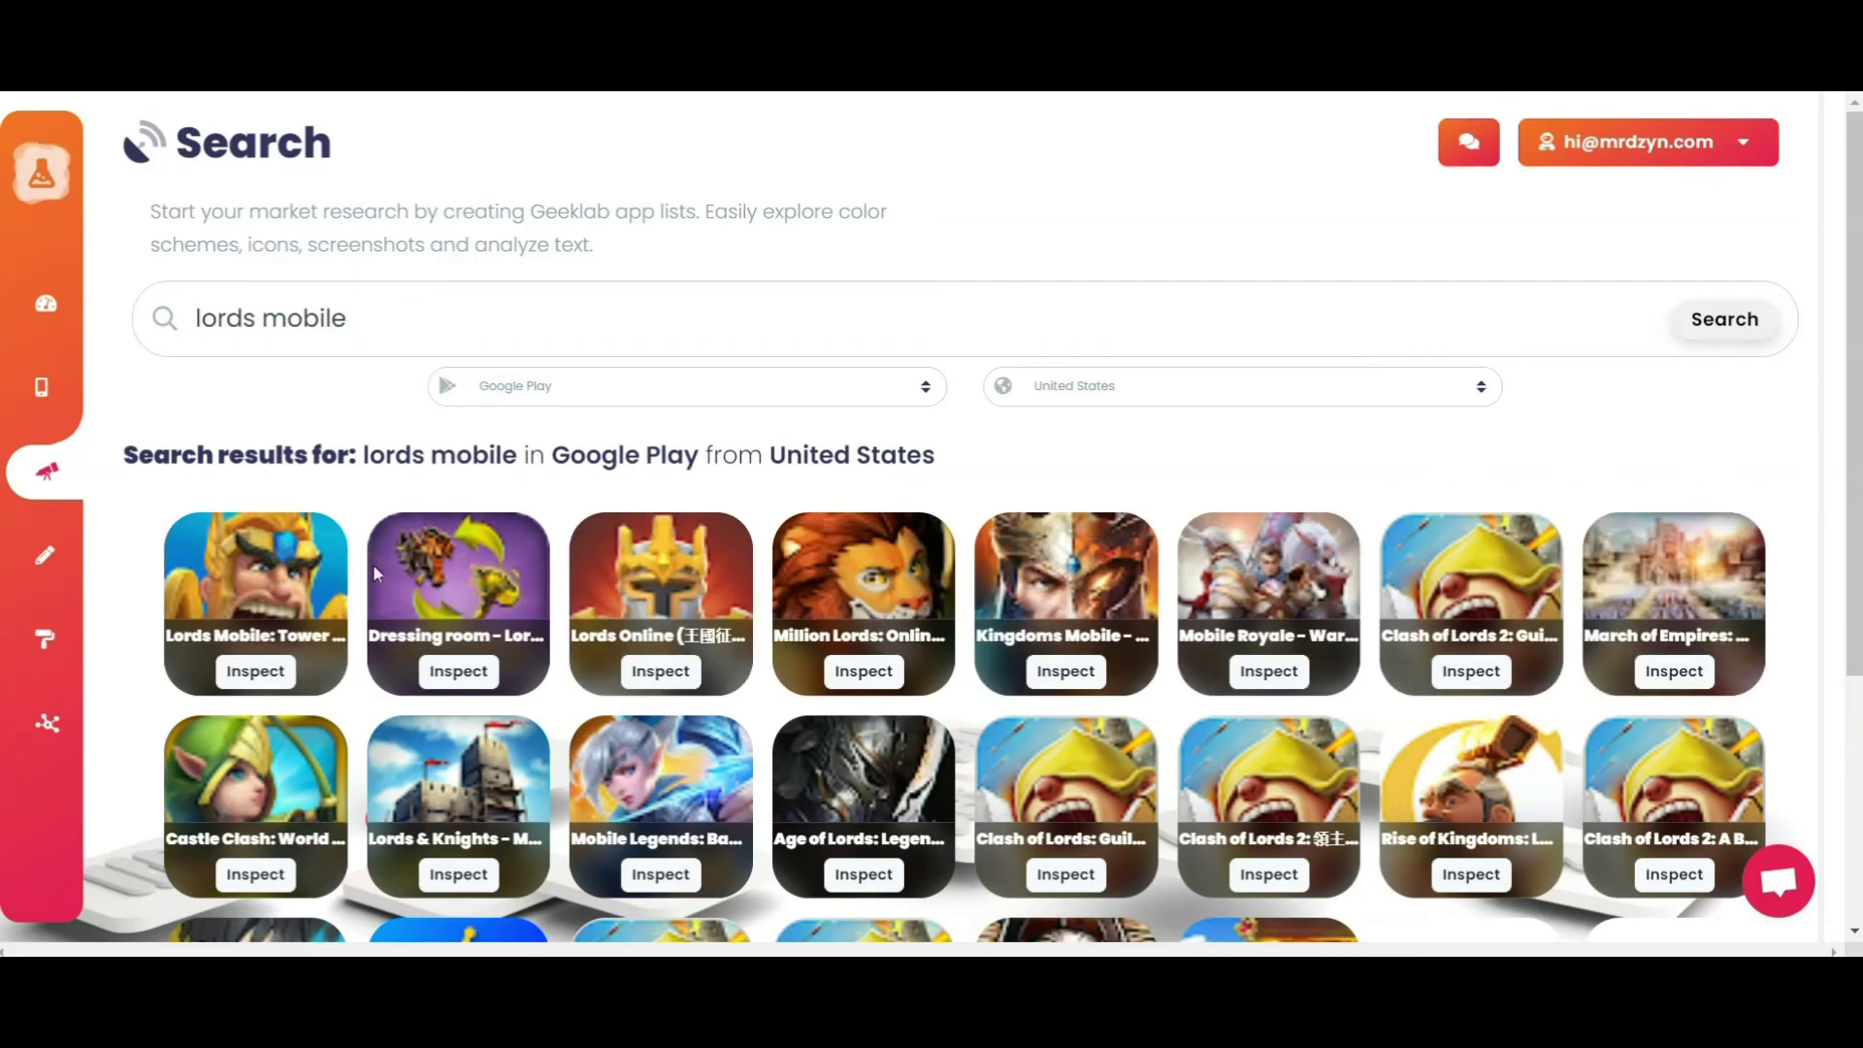
pyautogui.click(255, 672)
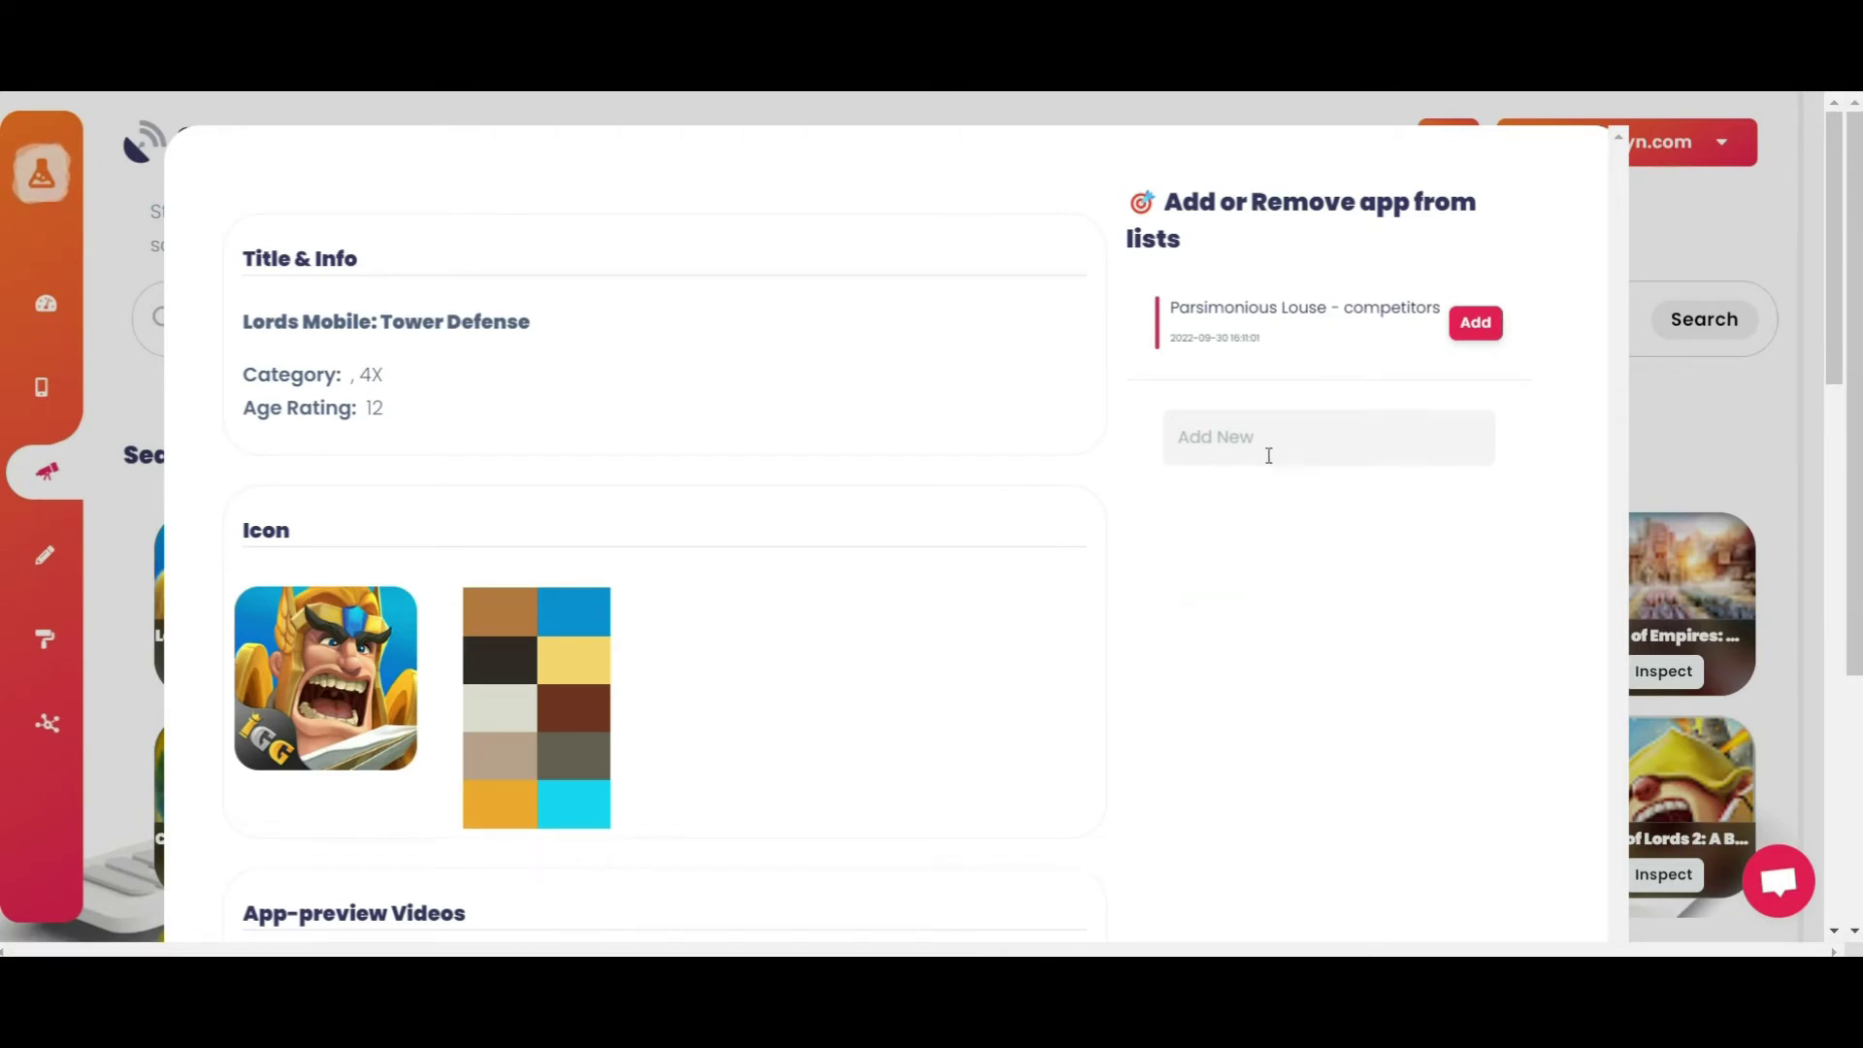
# - Examine the app's icon colors, preview video, screenshots and keyword cloud, and close its details
pyautogui.scroll(-3, 842, 620)
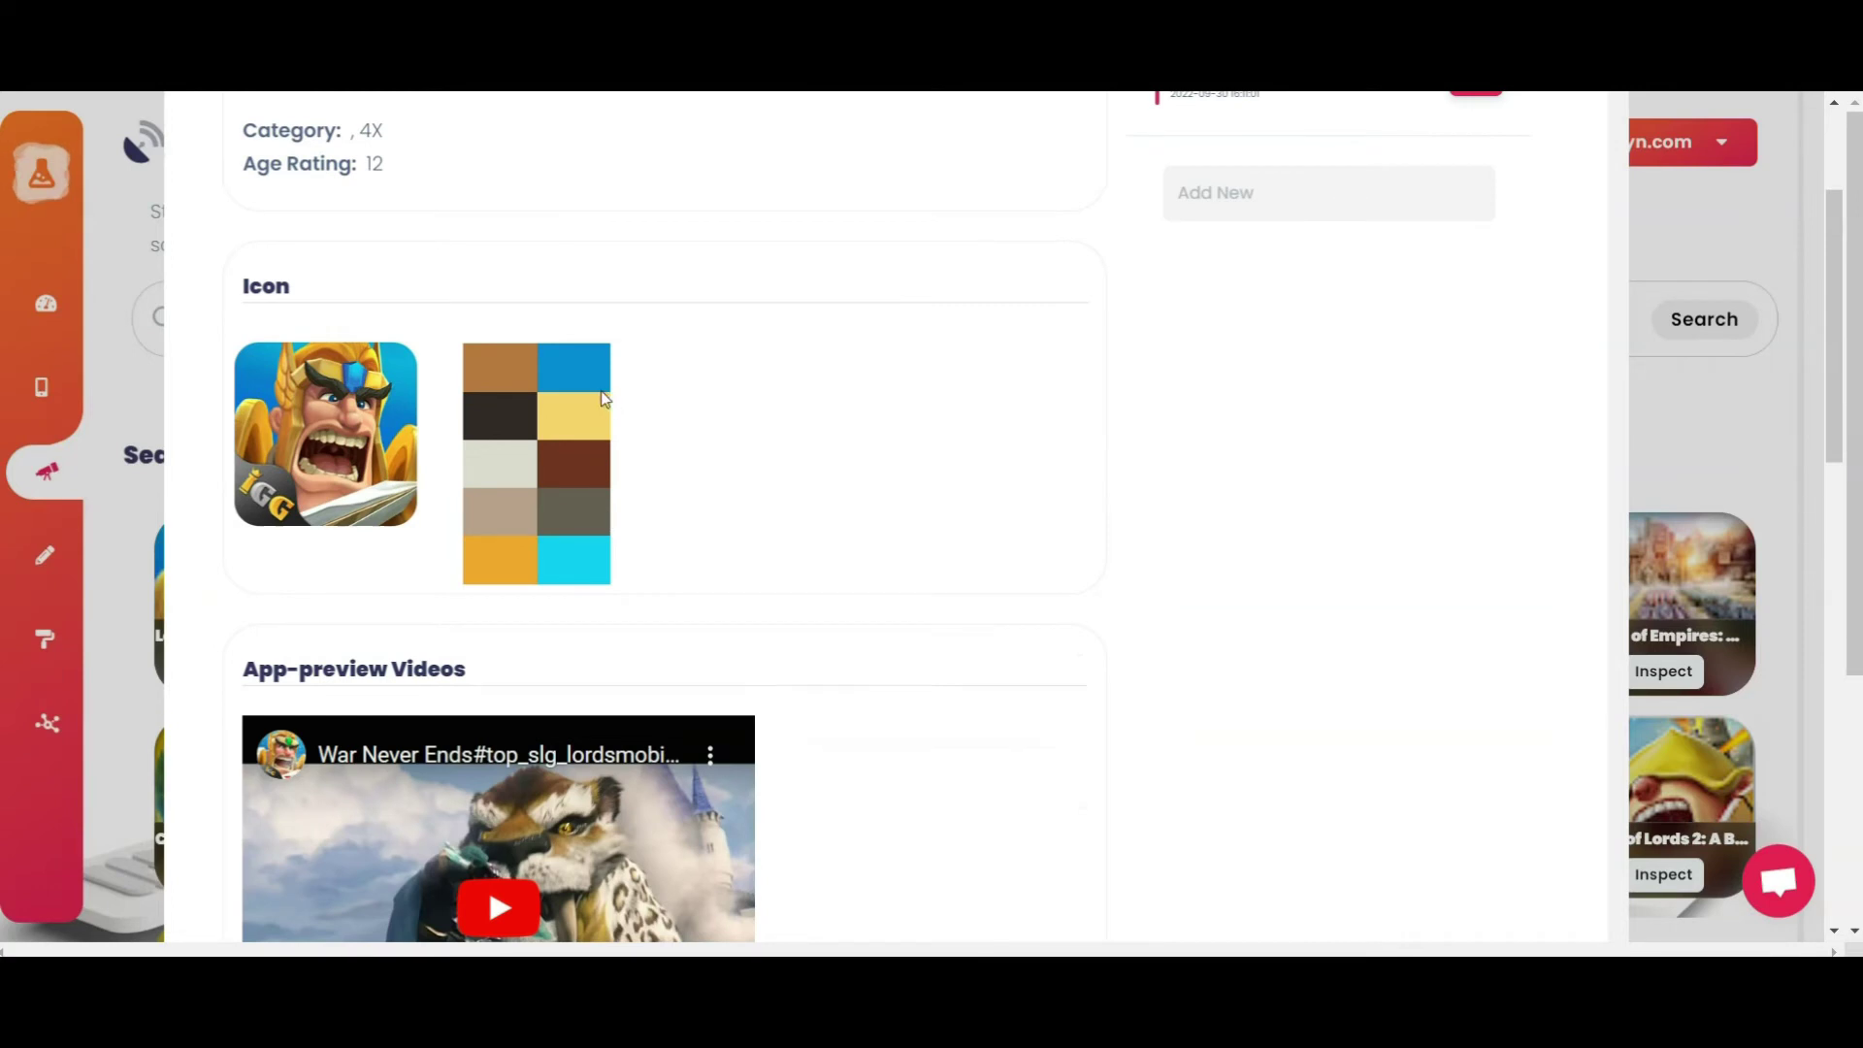
pyautogui.scroll(1, 668, 584)
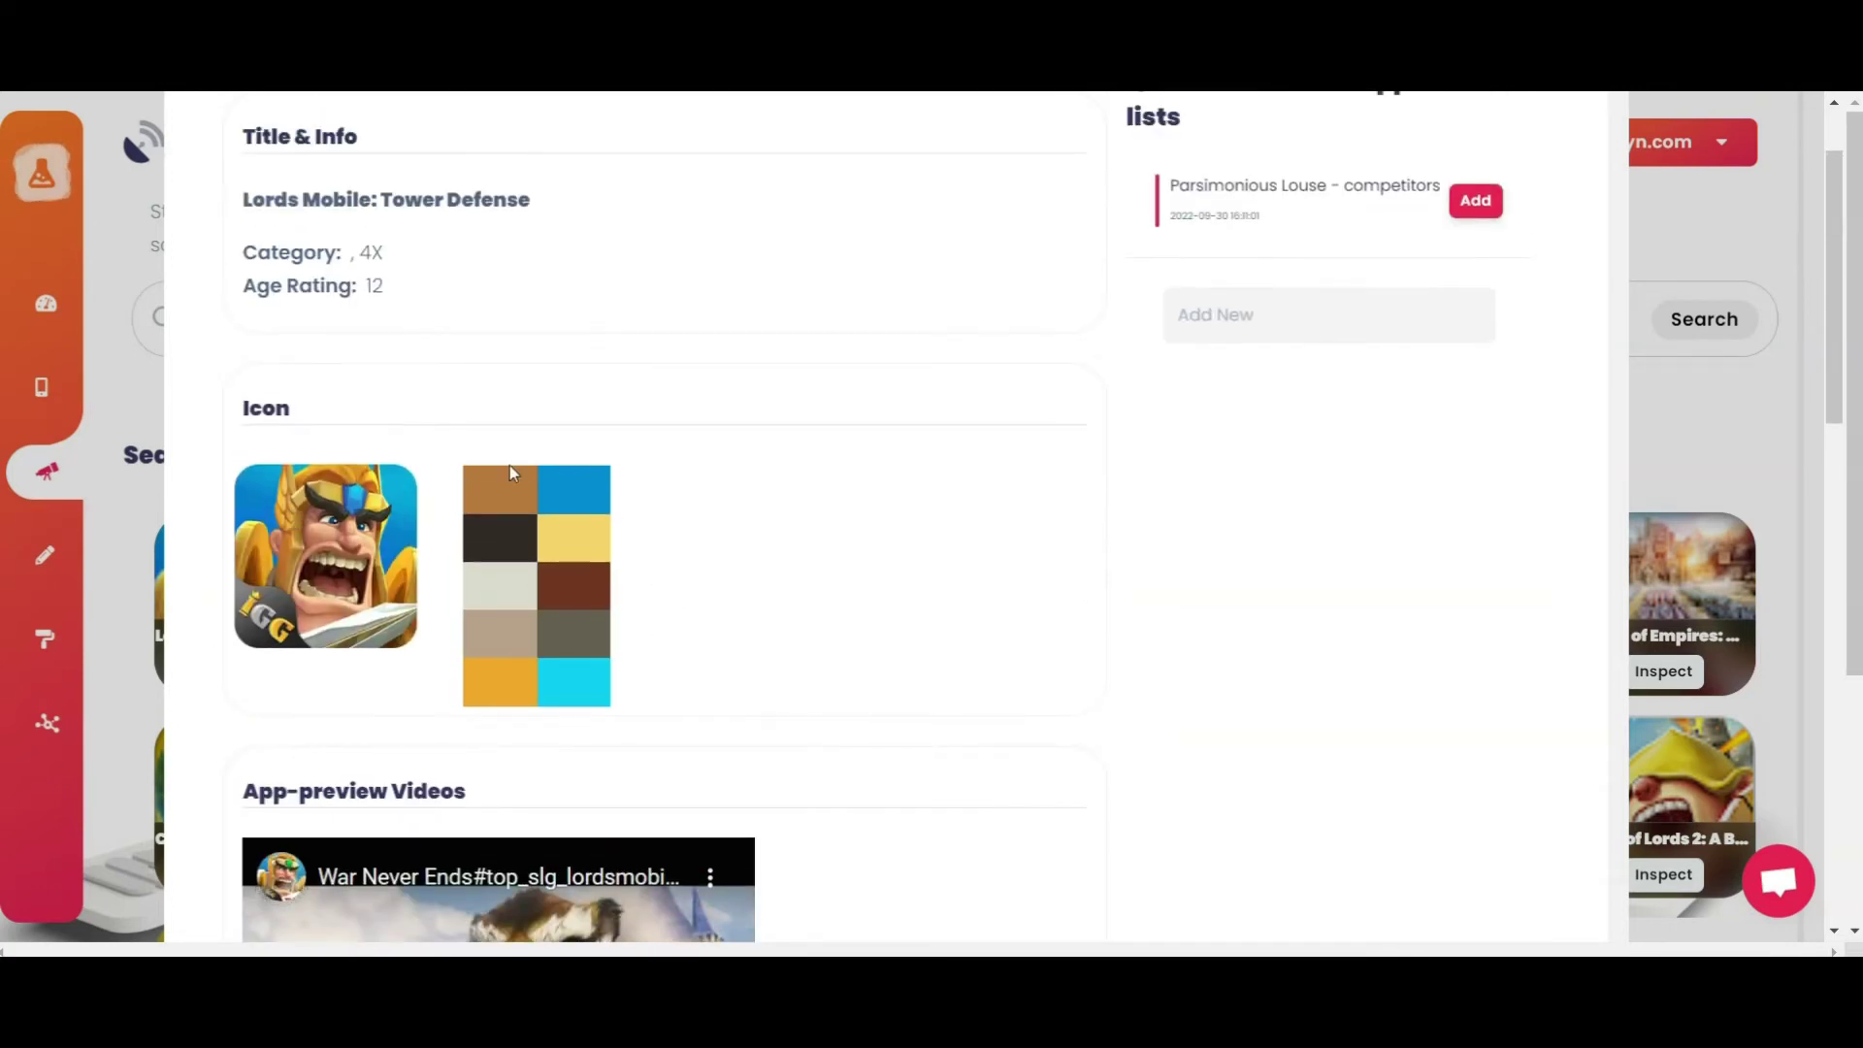
pyautogui.scroll(-3, 691, 733)
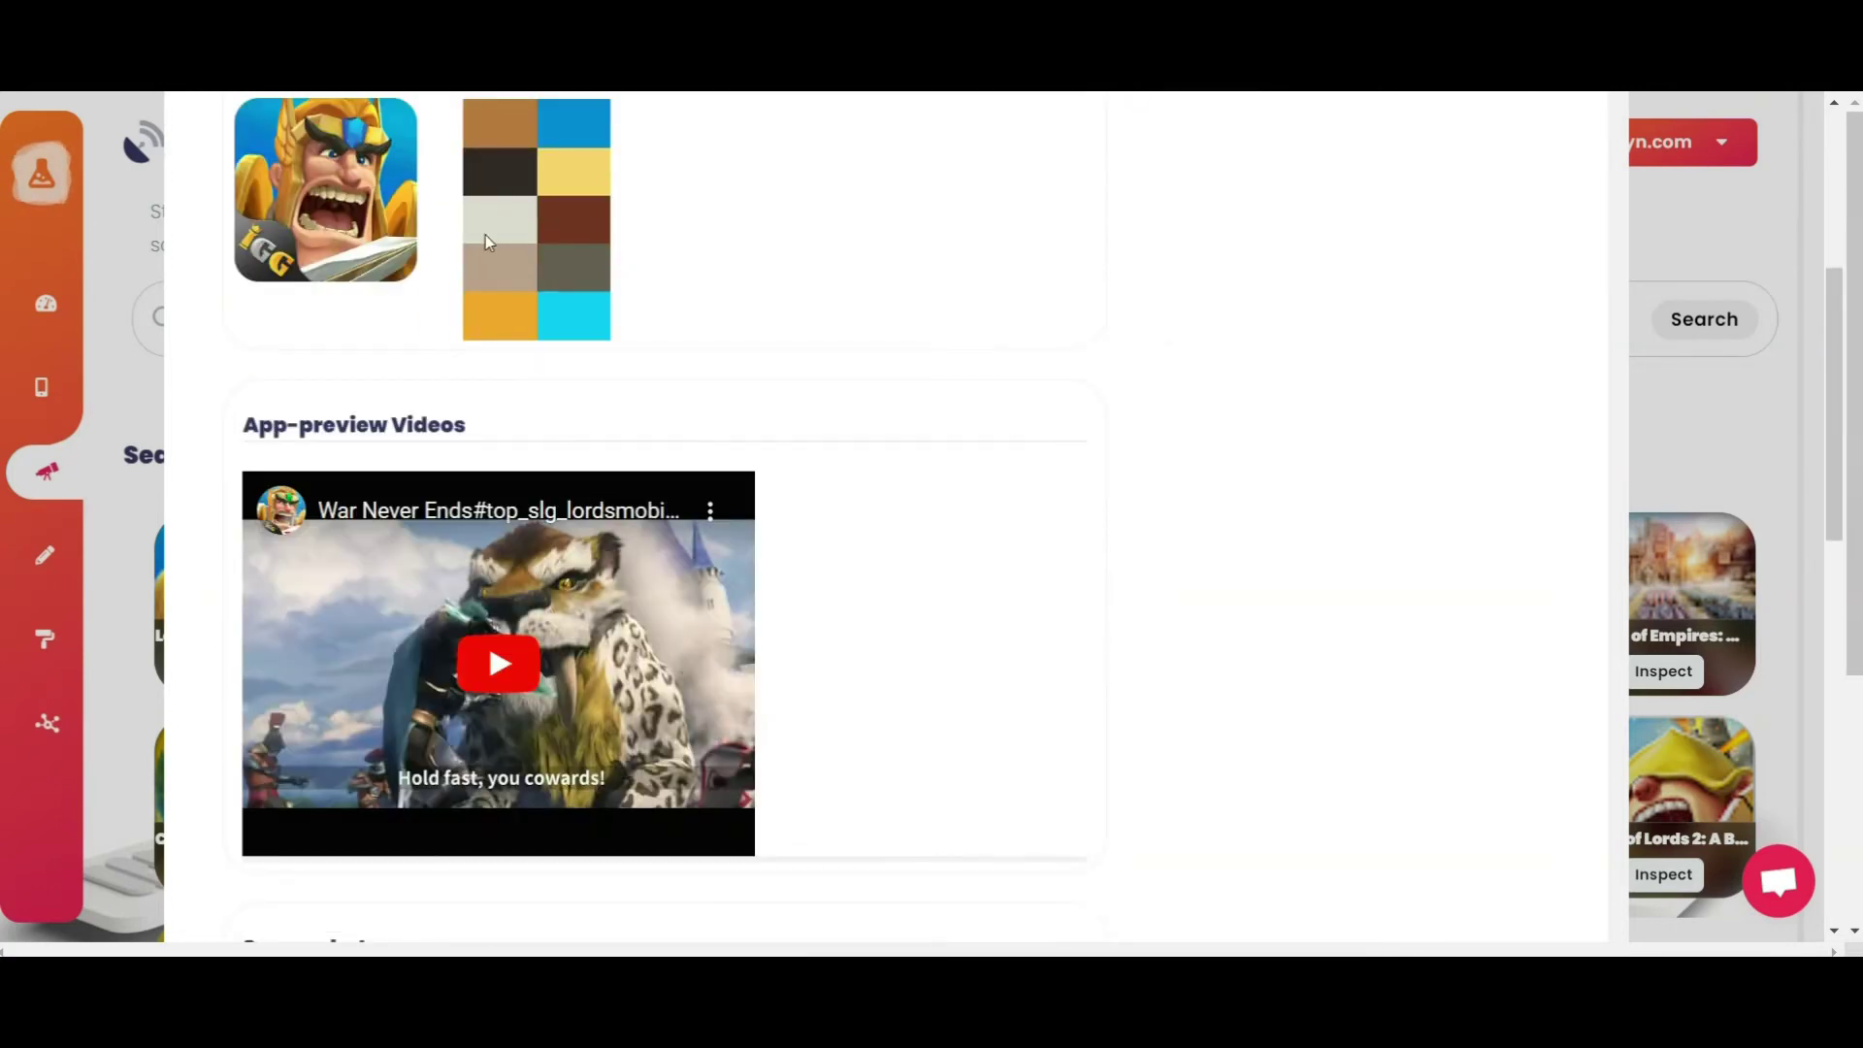
pyautogui.scroll(-4, 842, 653)
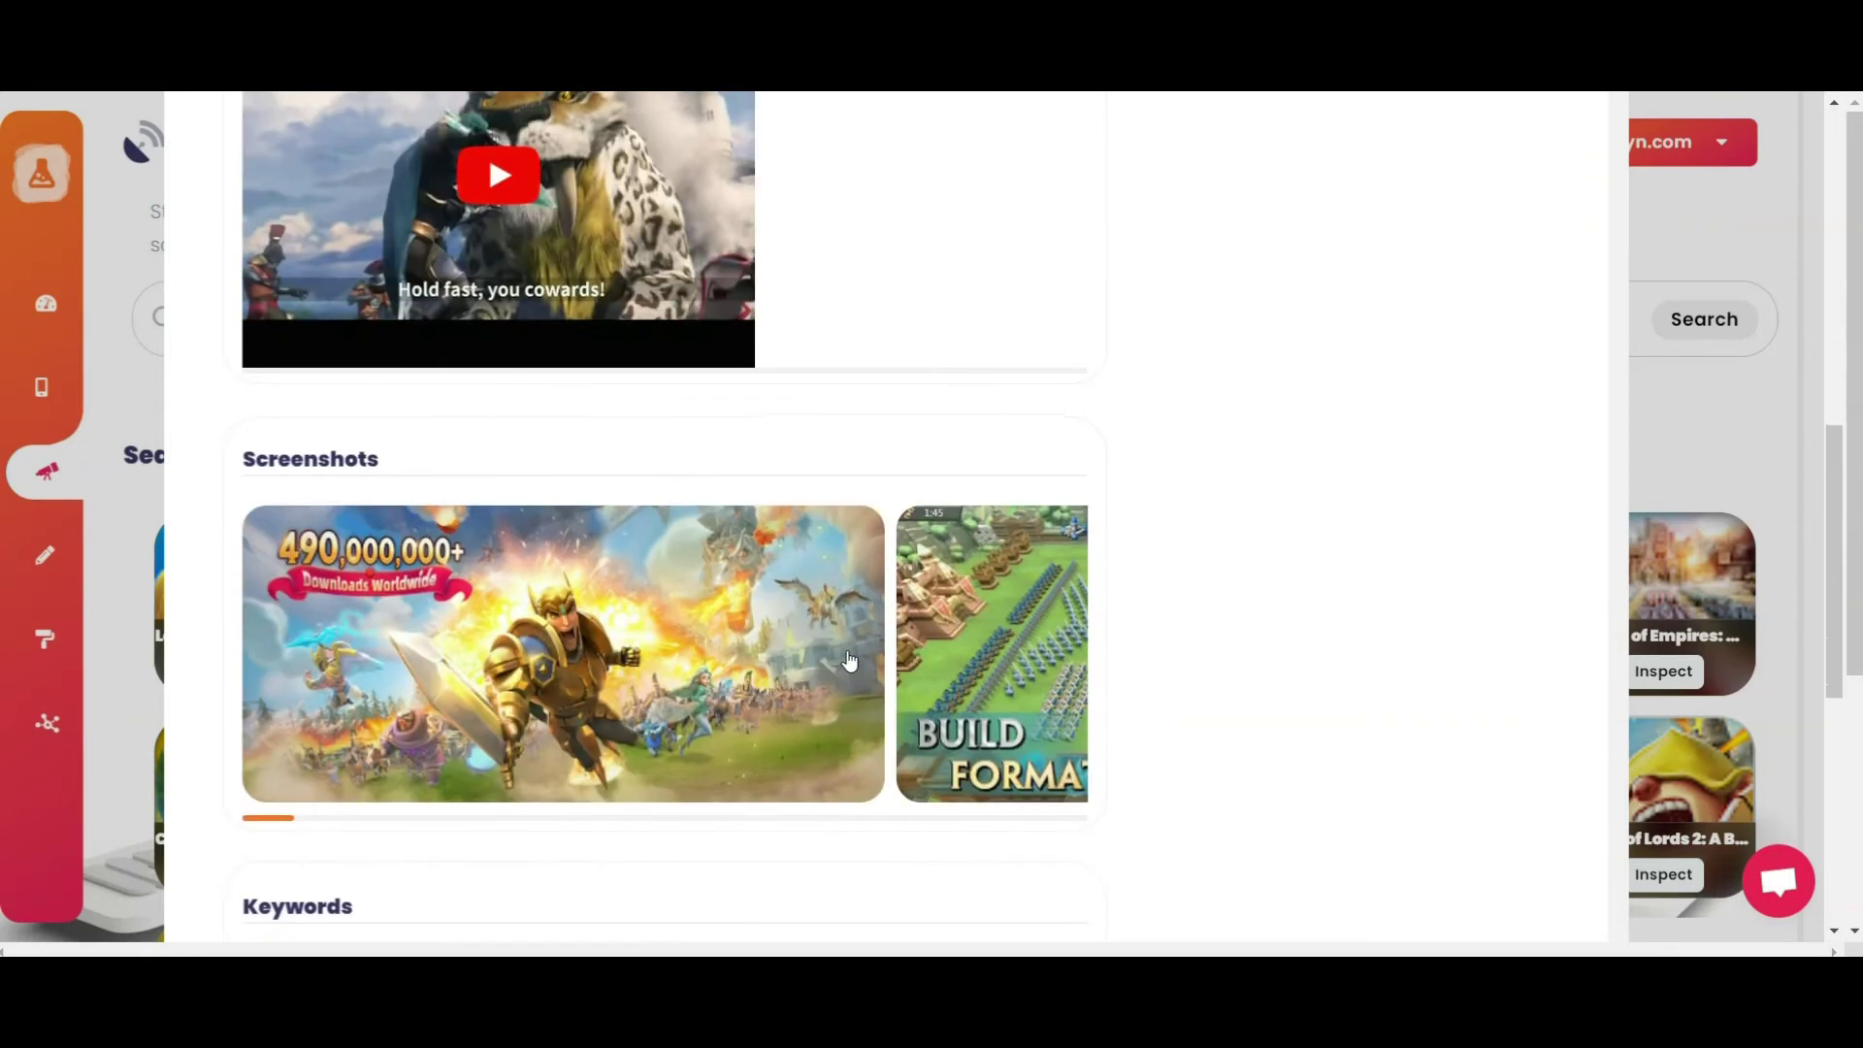
pyautogui.scroll(-6, 849, 661)
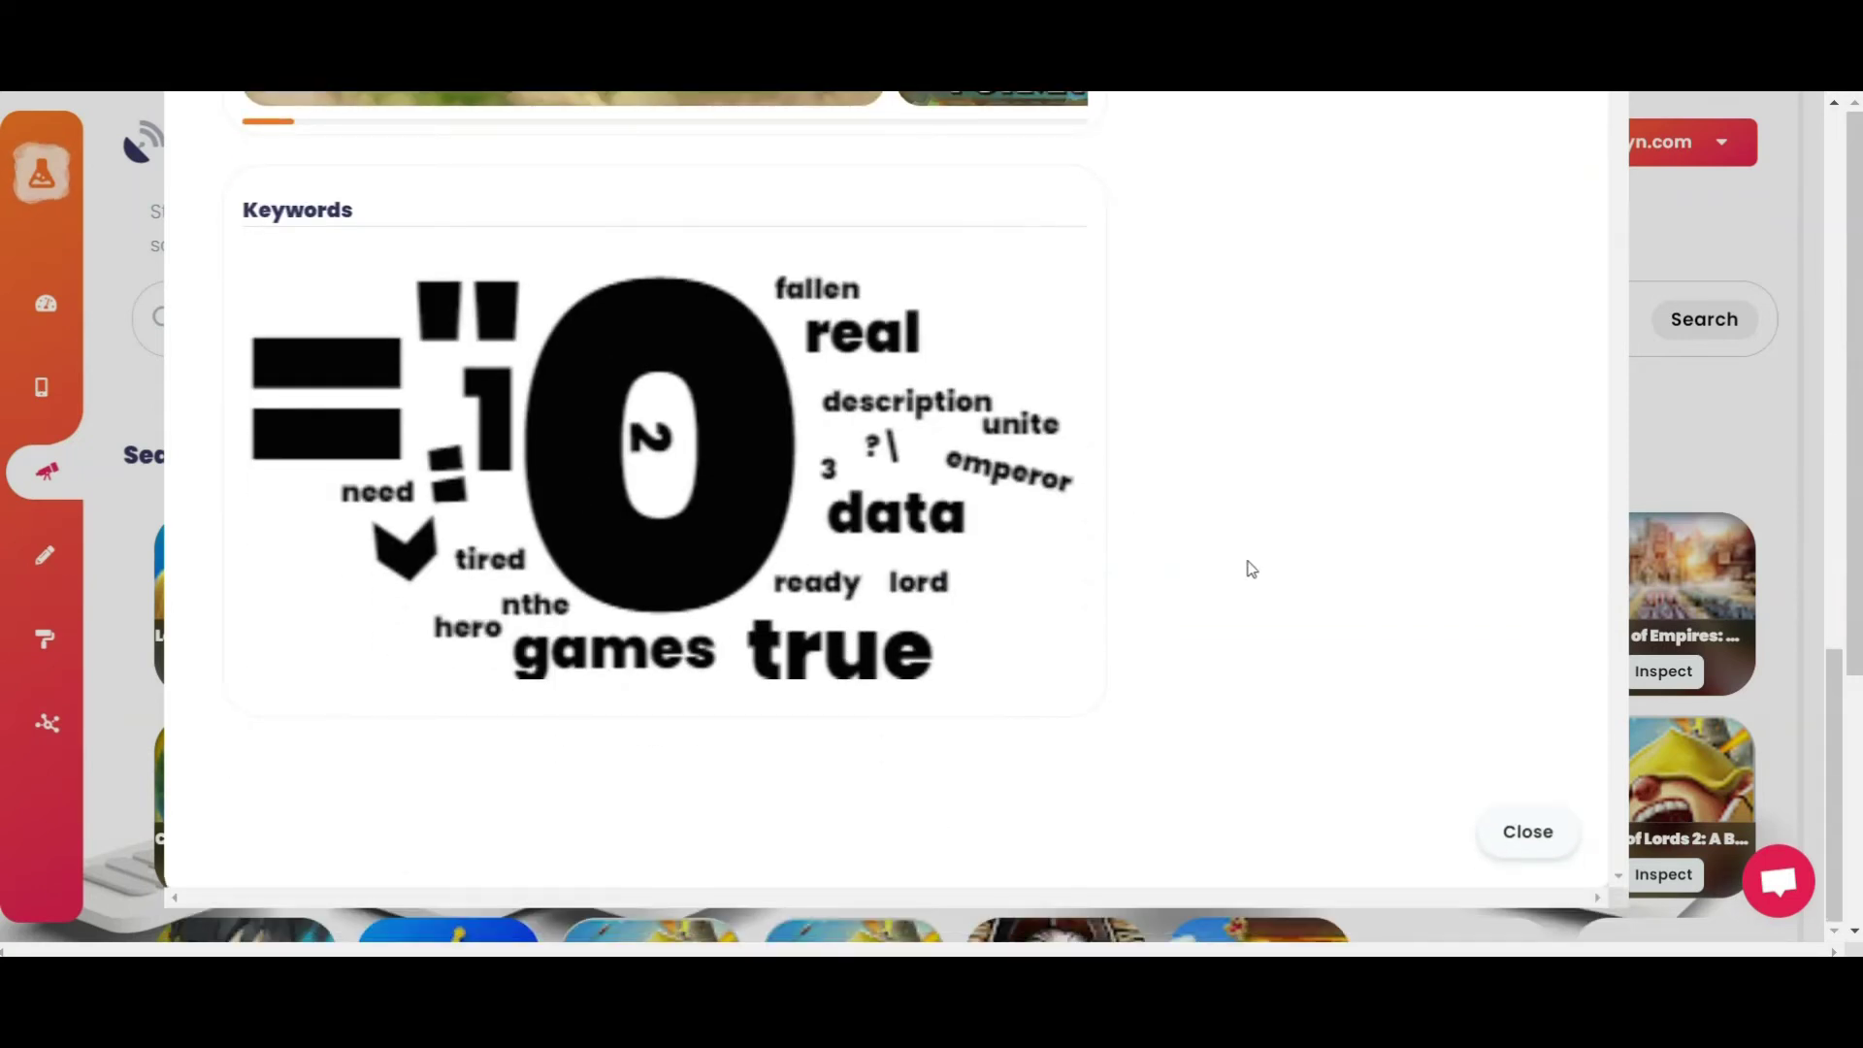
pyautogui.click(1523, 835)
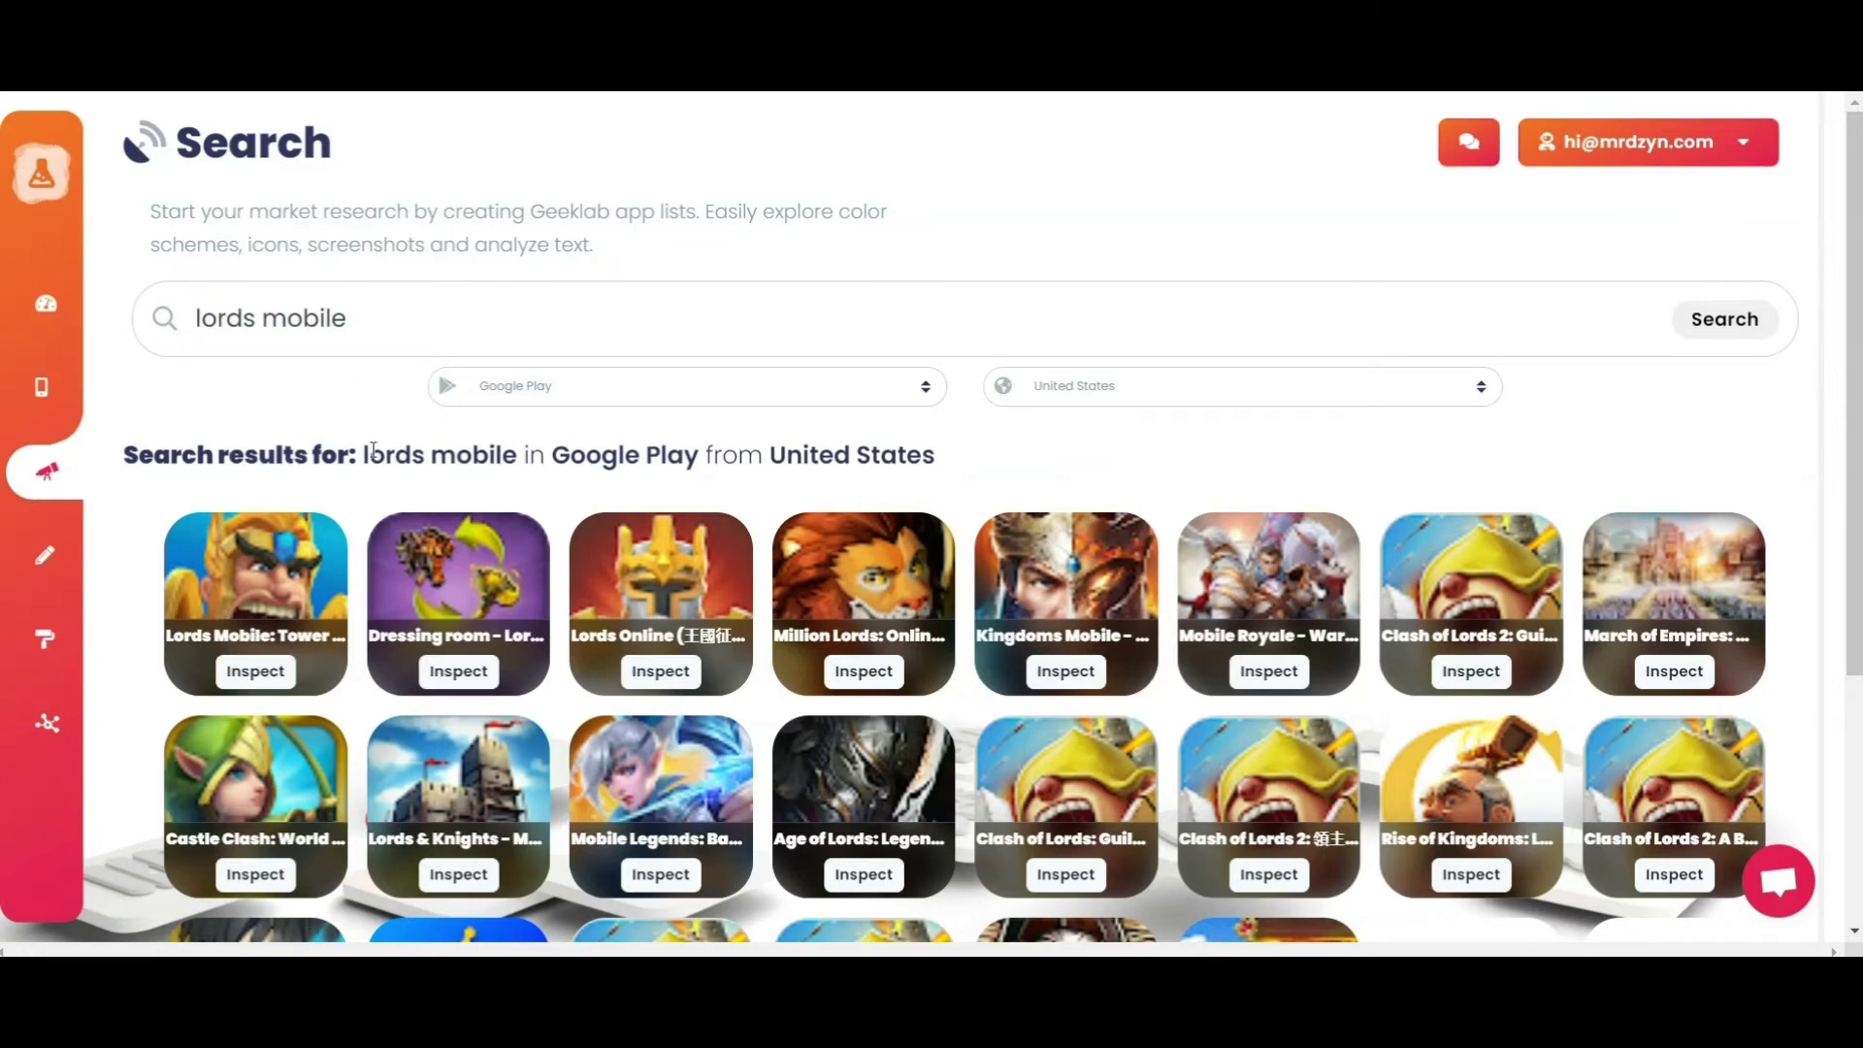
# - Go to GrowthLab's Analyze page and open the Parsimonious Louse - competitors list from My app lists
pyautogui.moveTo(78, 461)
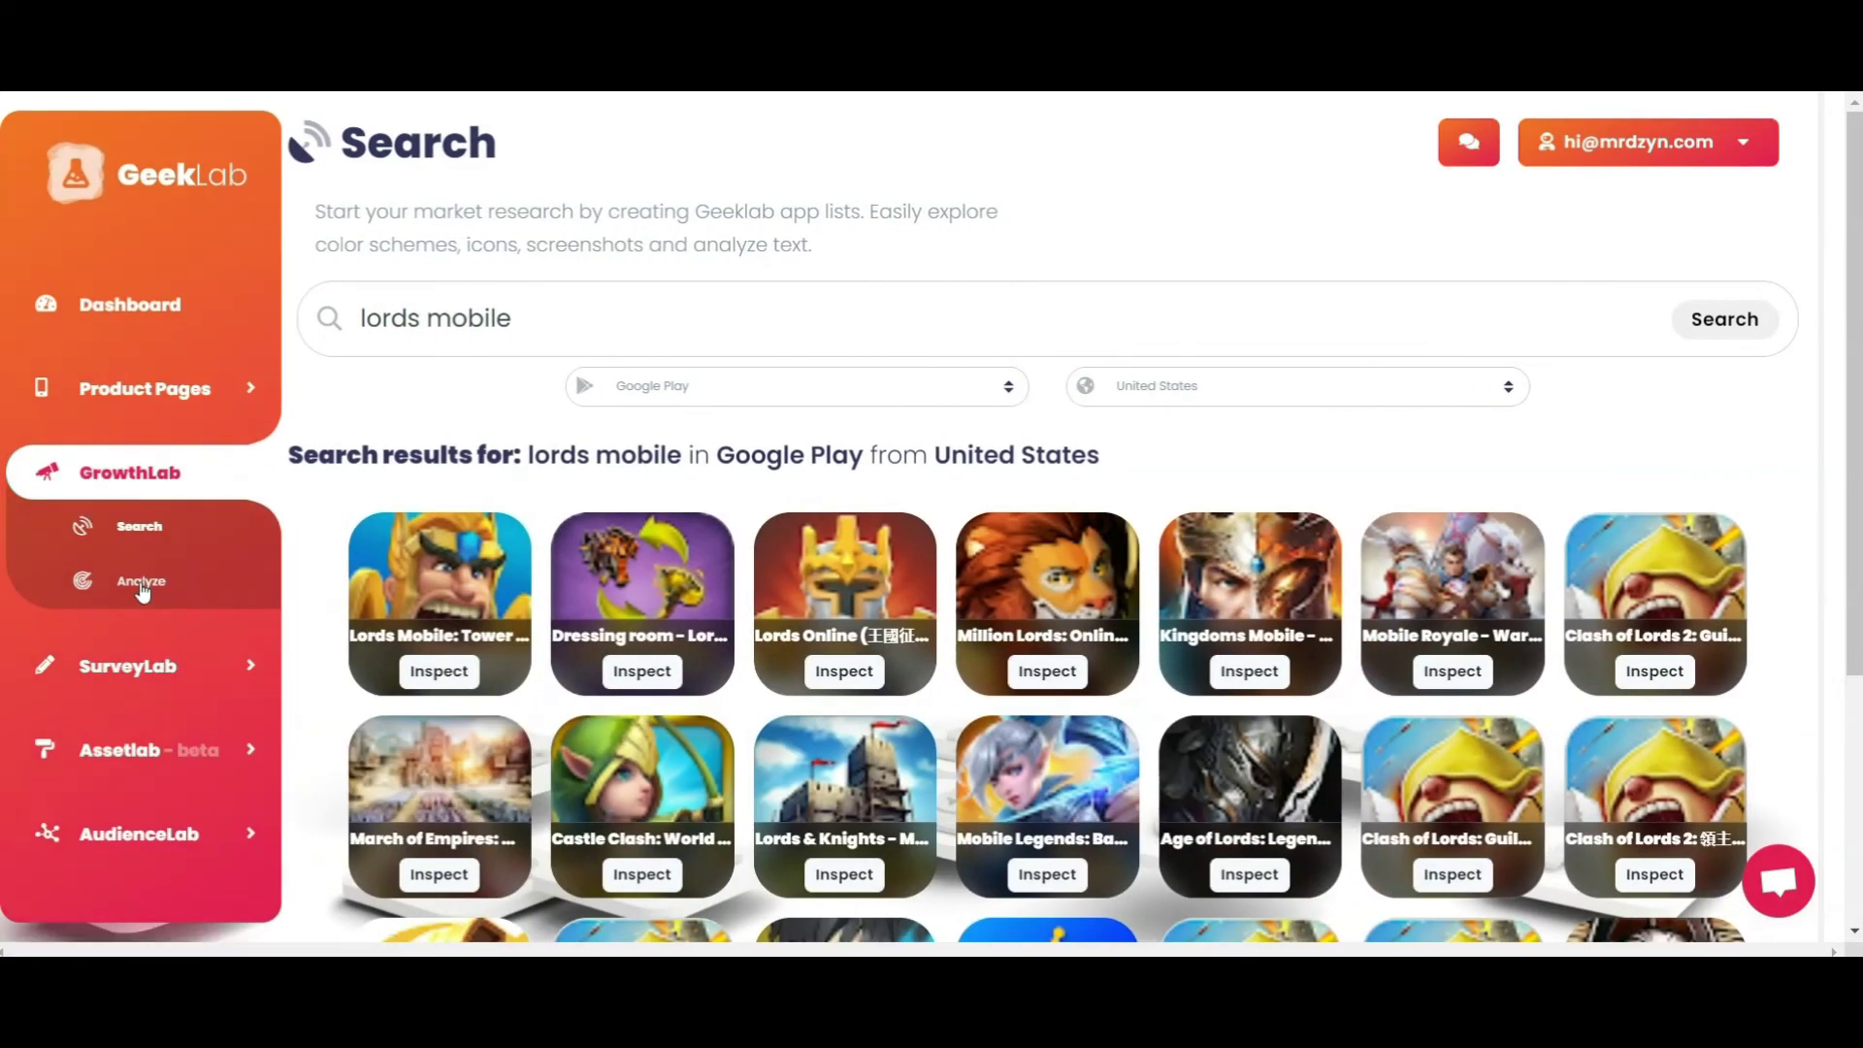
pyautogui.click(142, 583)
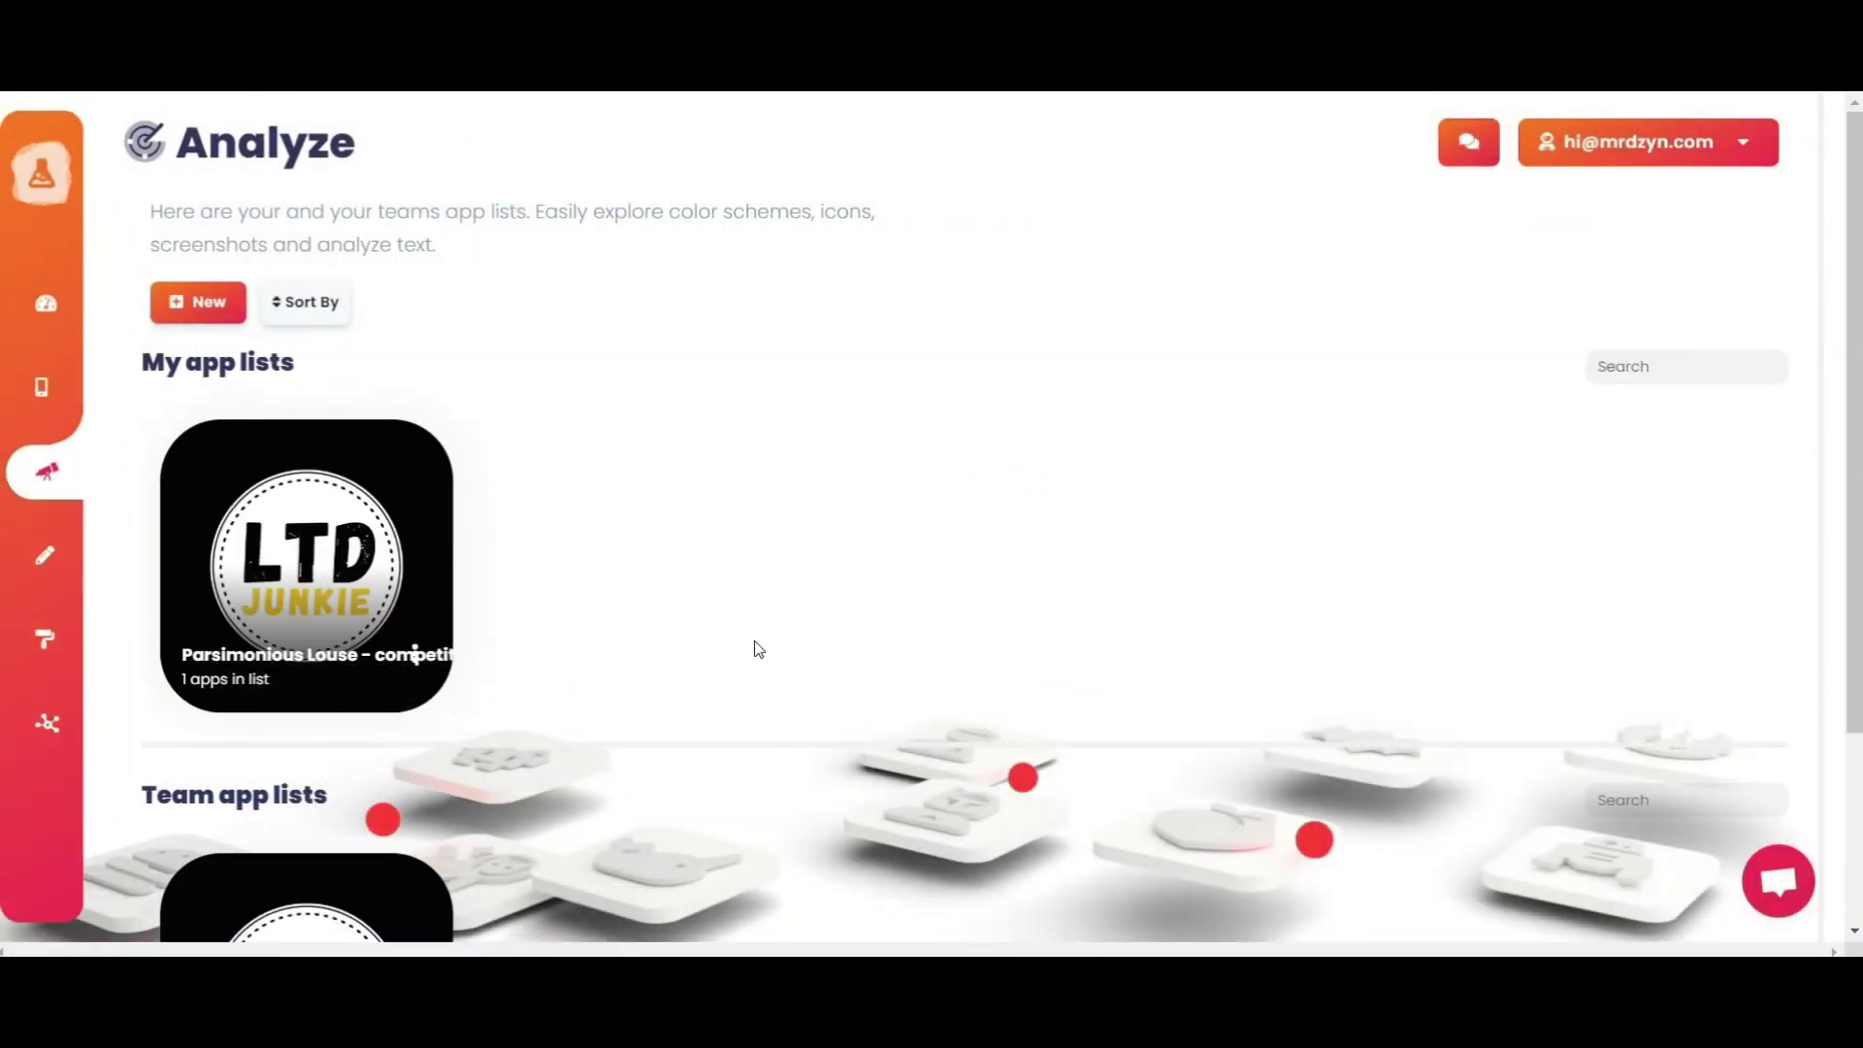
pyautogui.scroll(-3, 759, 650)
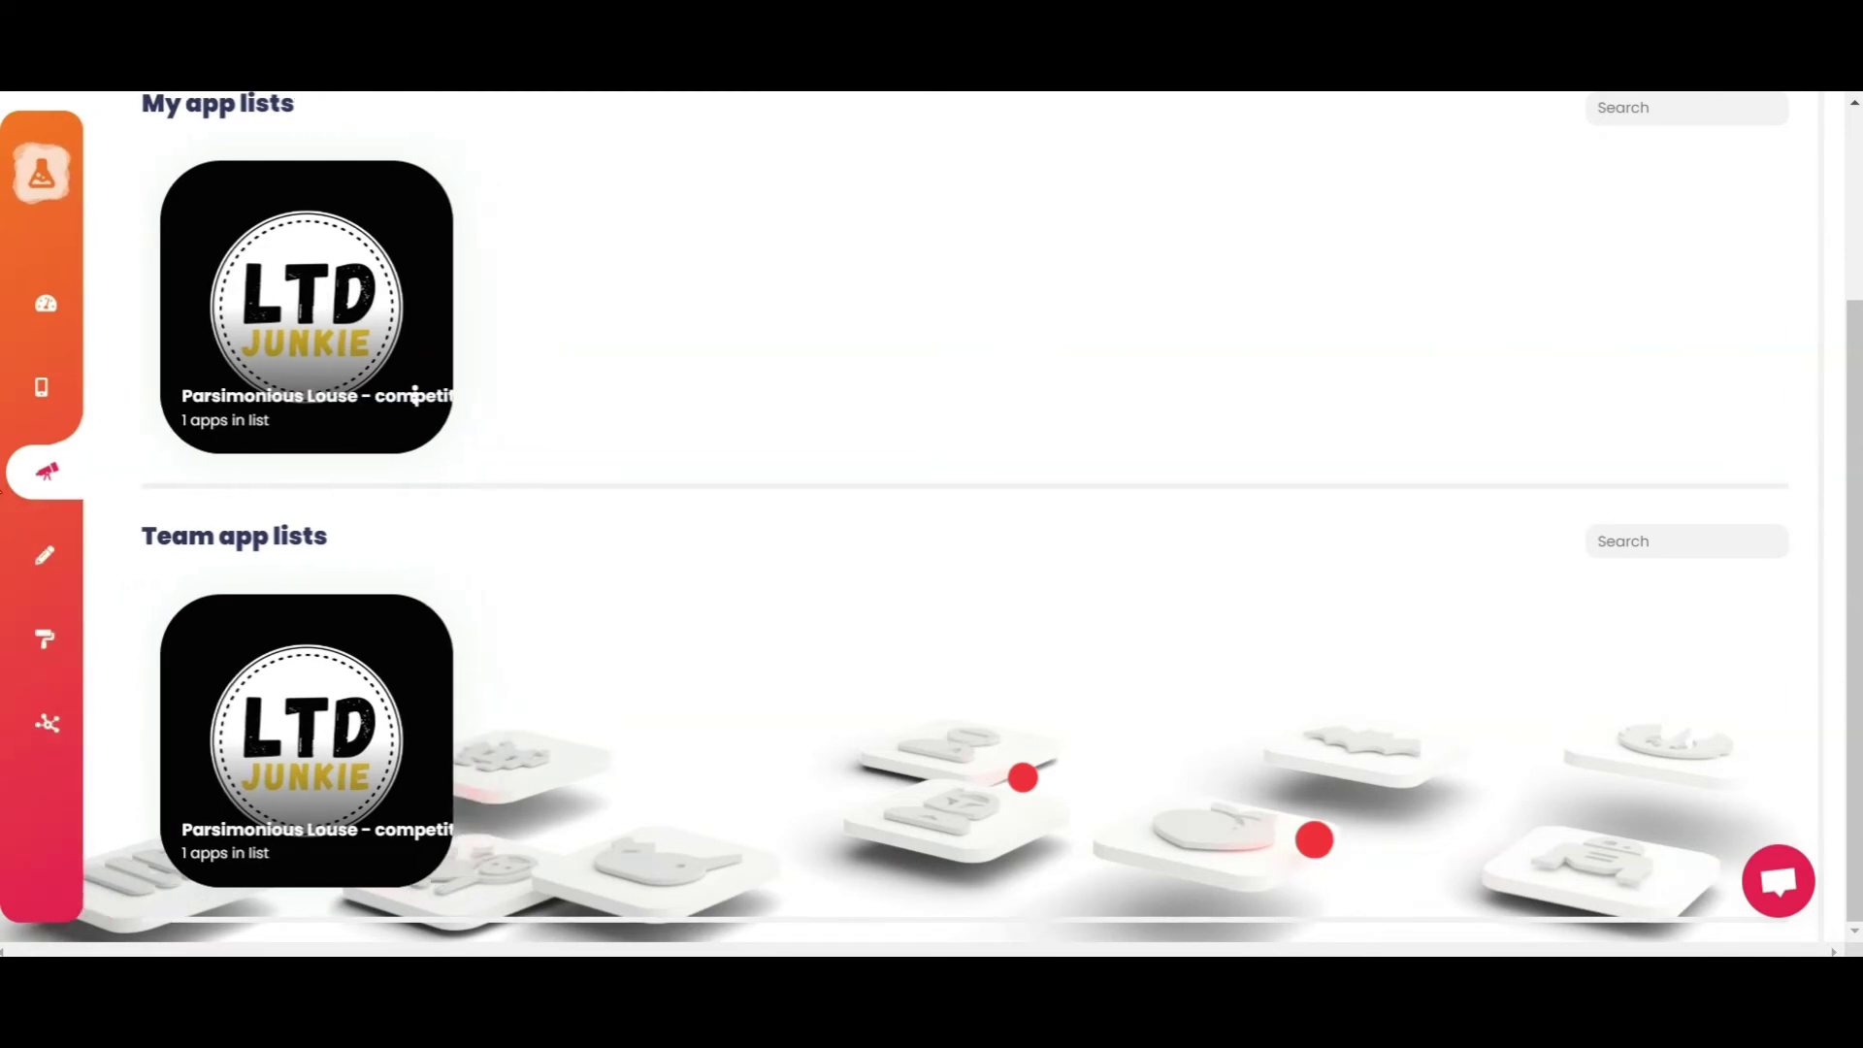
pyautogui.moveTo(71, 577)
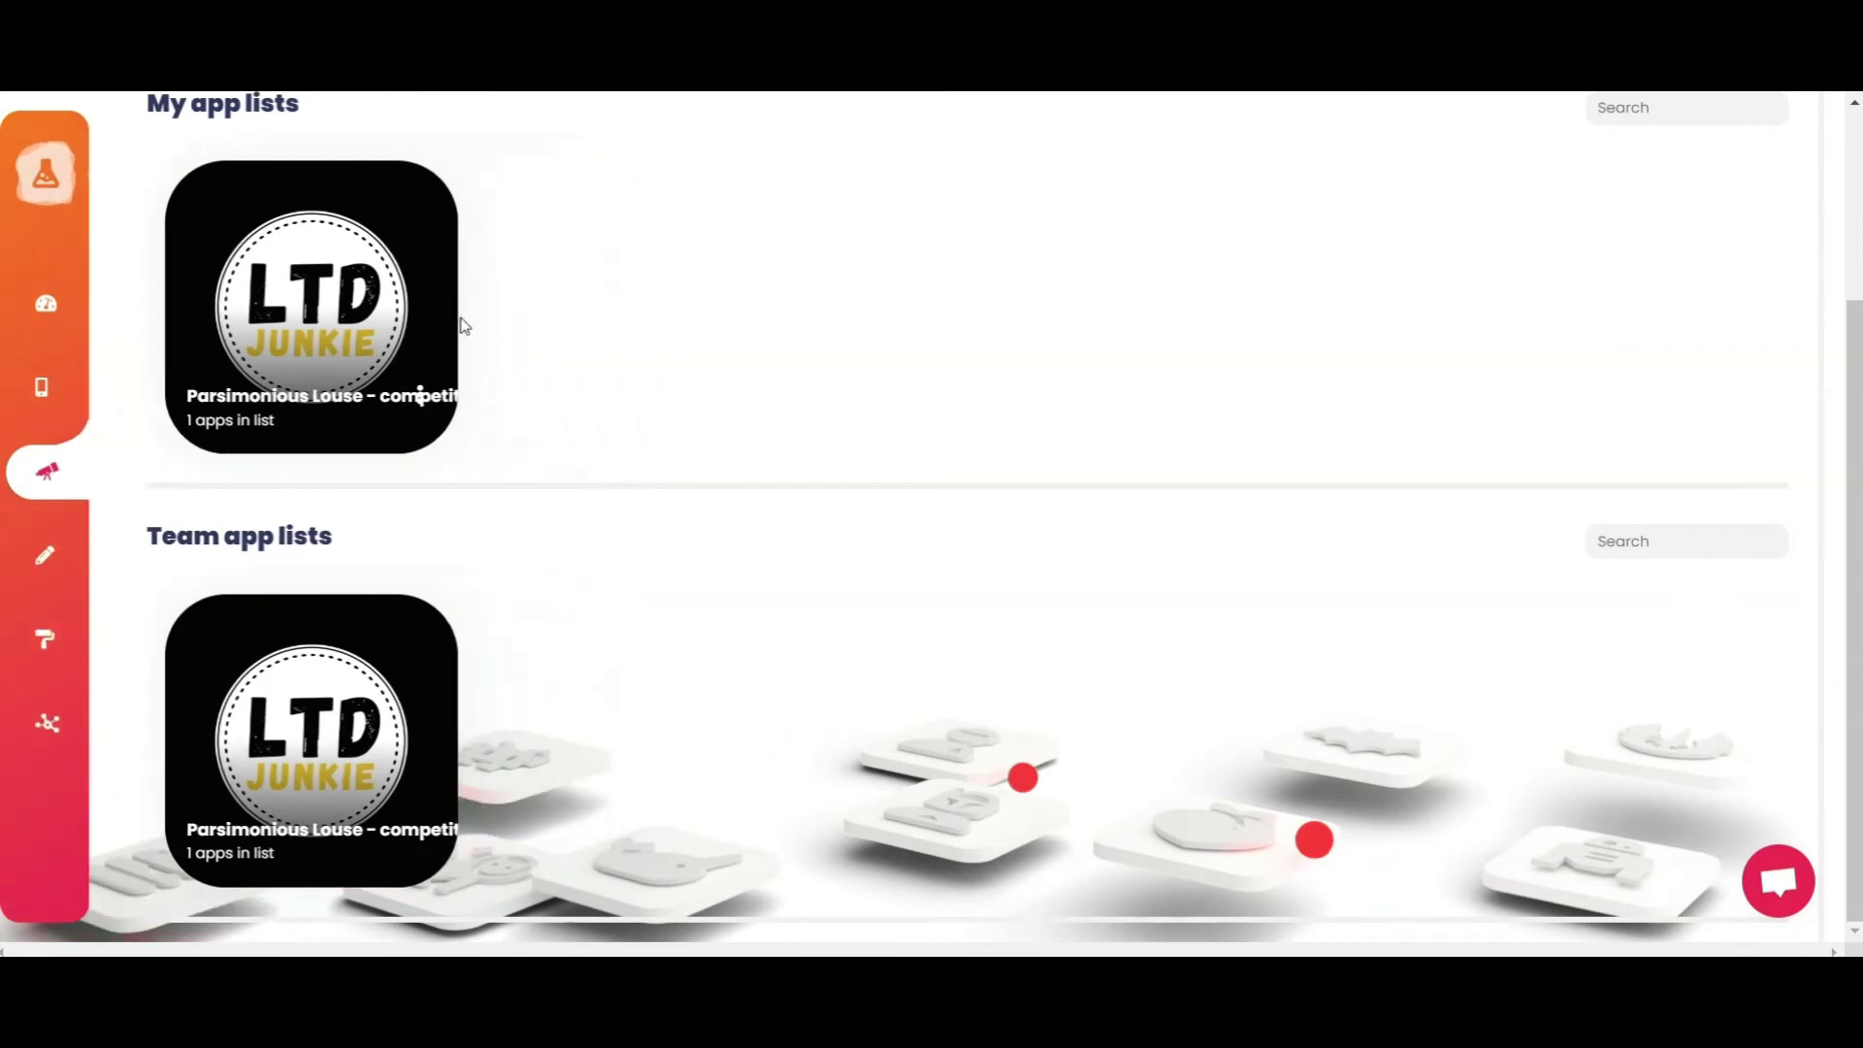
pyautogui.click(367, 413)
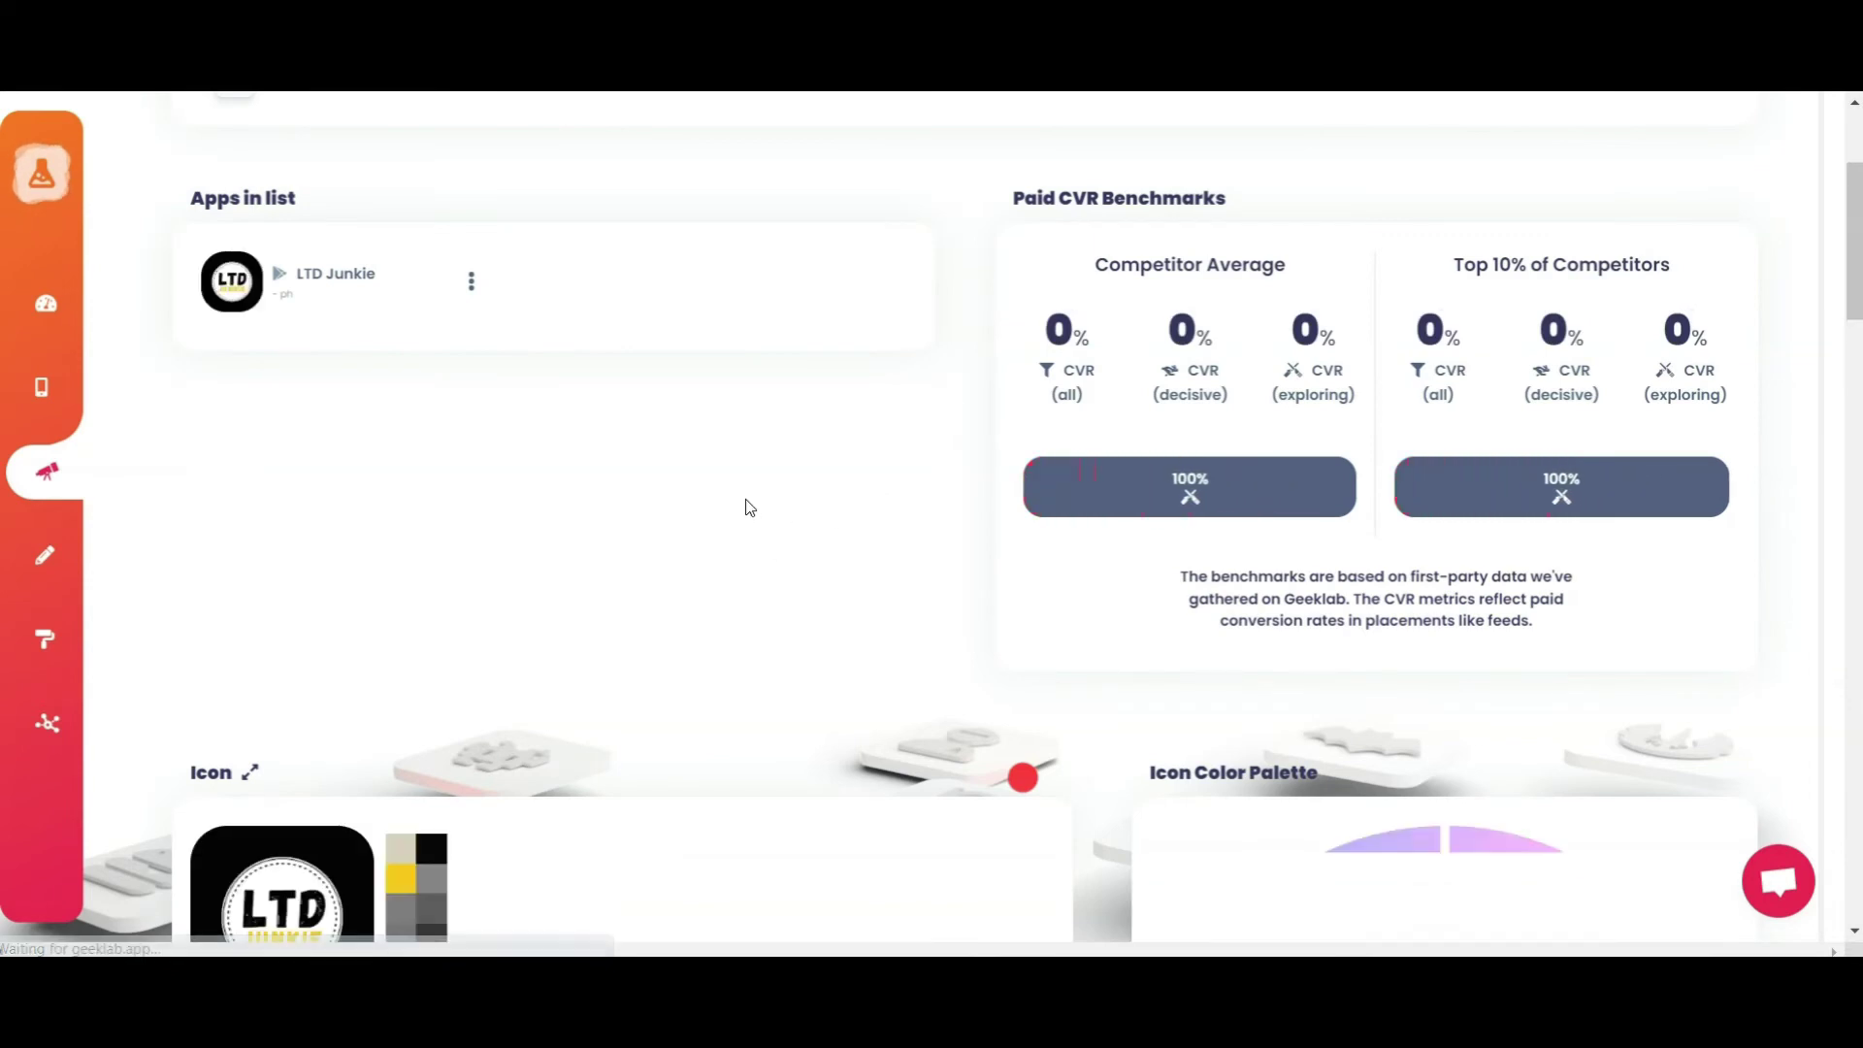
# - Review the competitors list's apps, paid CVR benchmarks, icon and icon color palette
pyautogui.scroll(3, 664, 572)
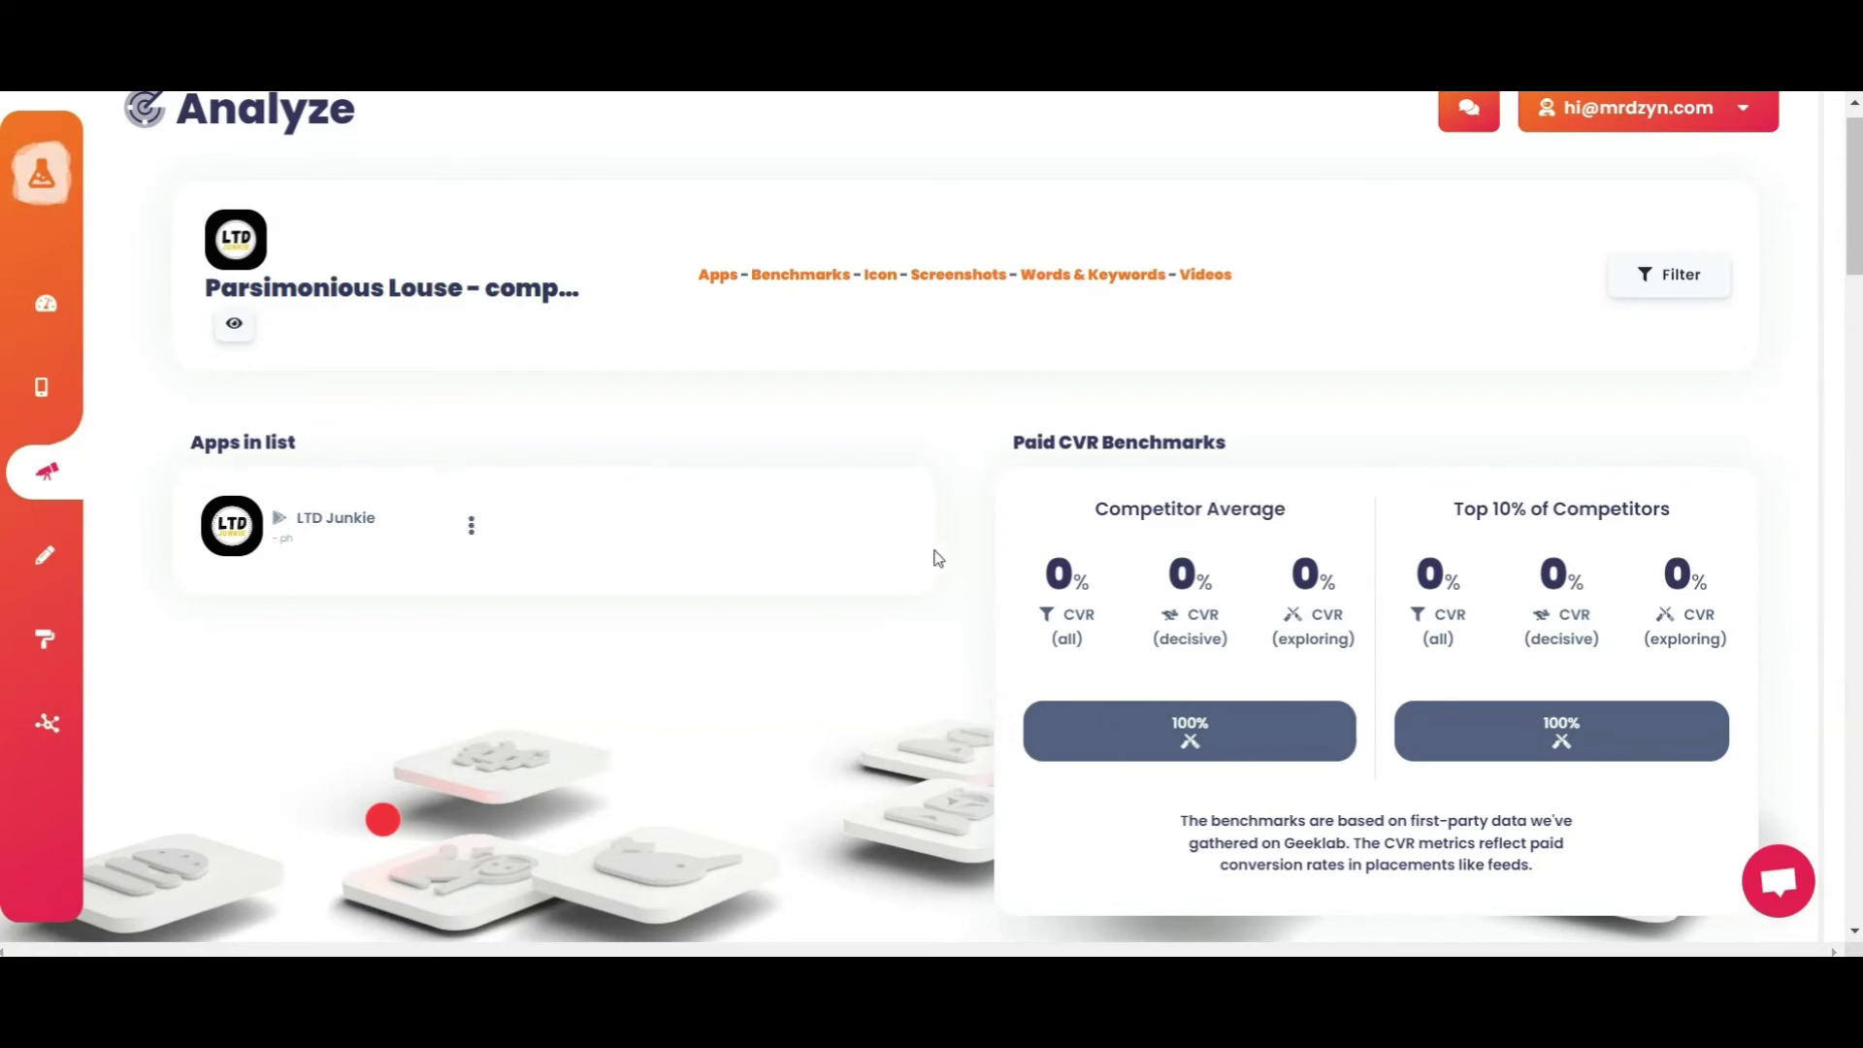
pyautogui.scroll(1, 625, 524)
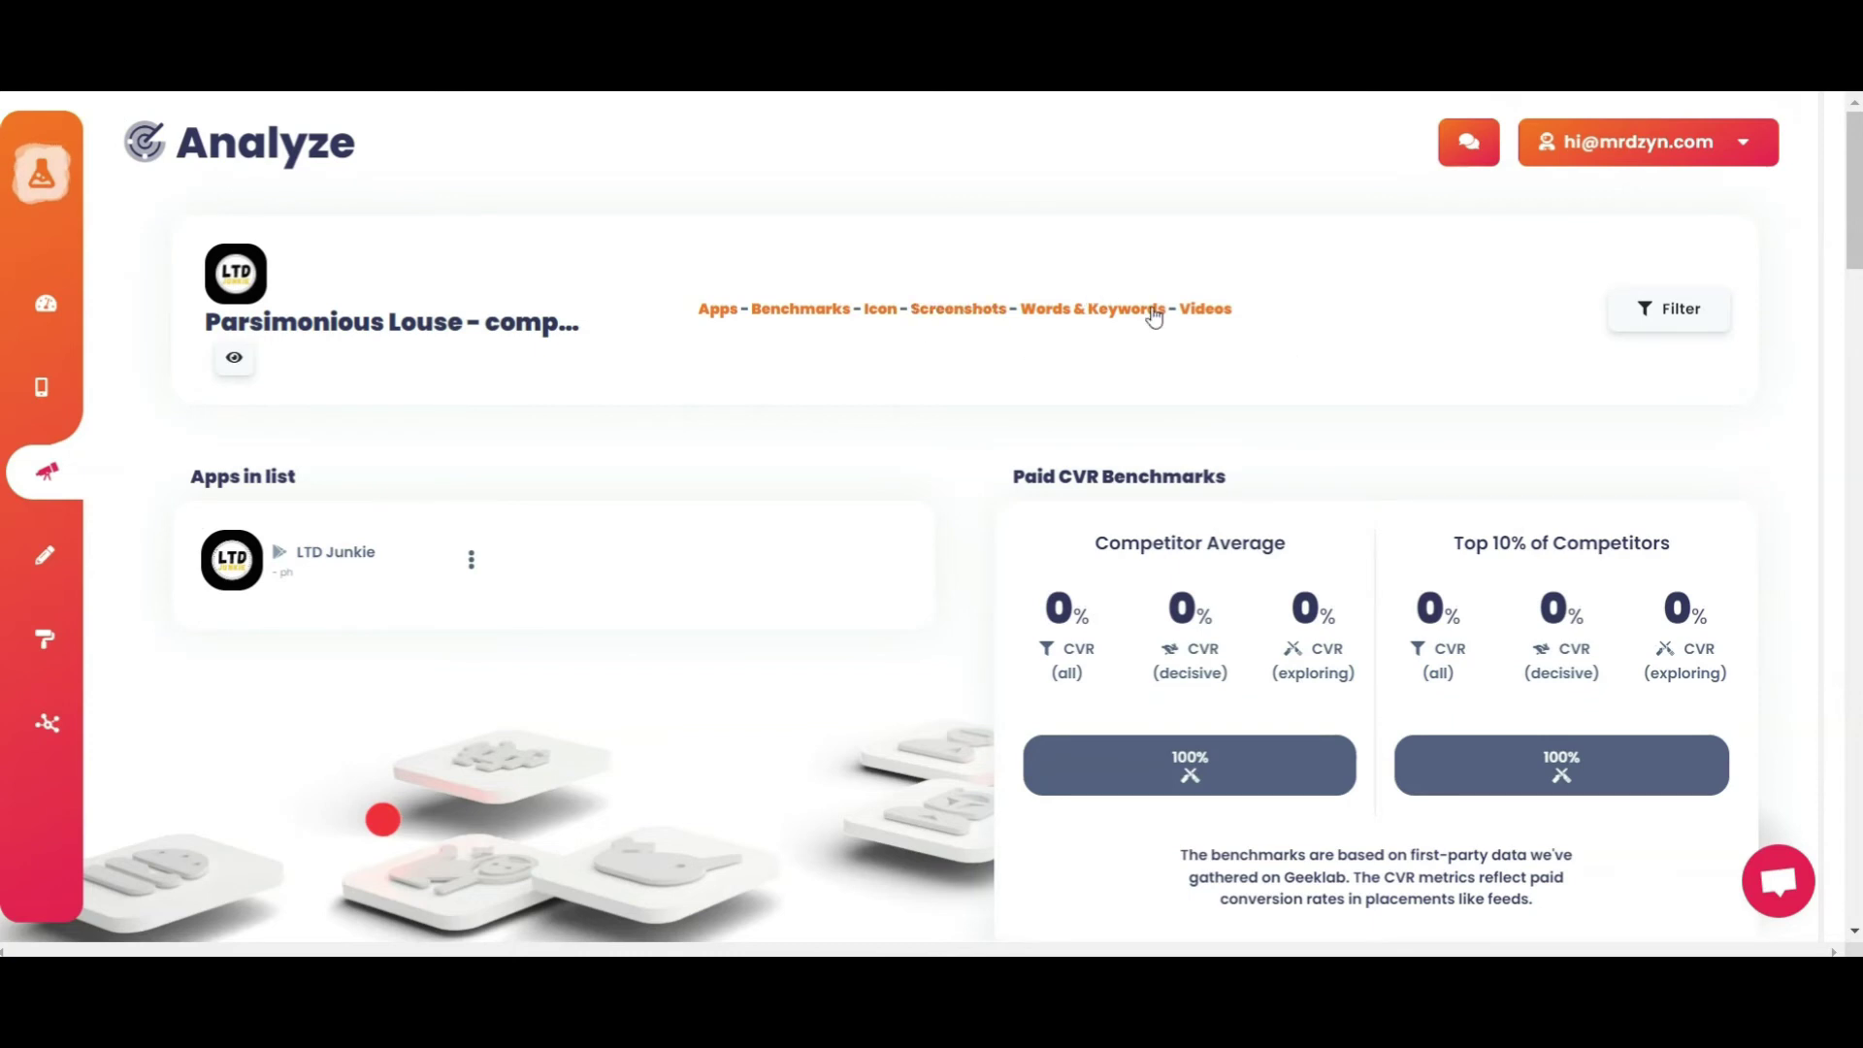
pyautogui.scroll(-2, 669, 546)
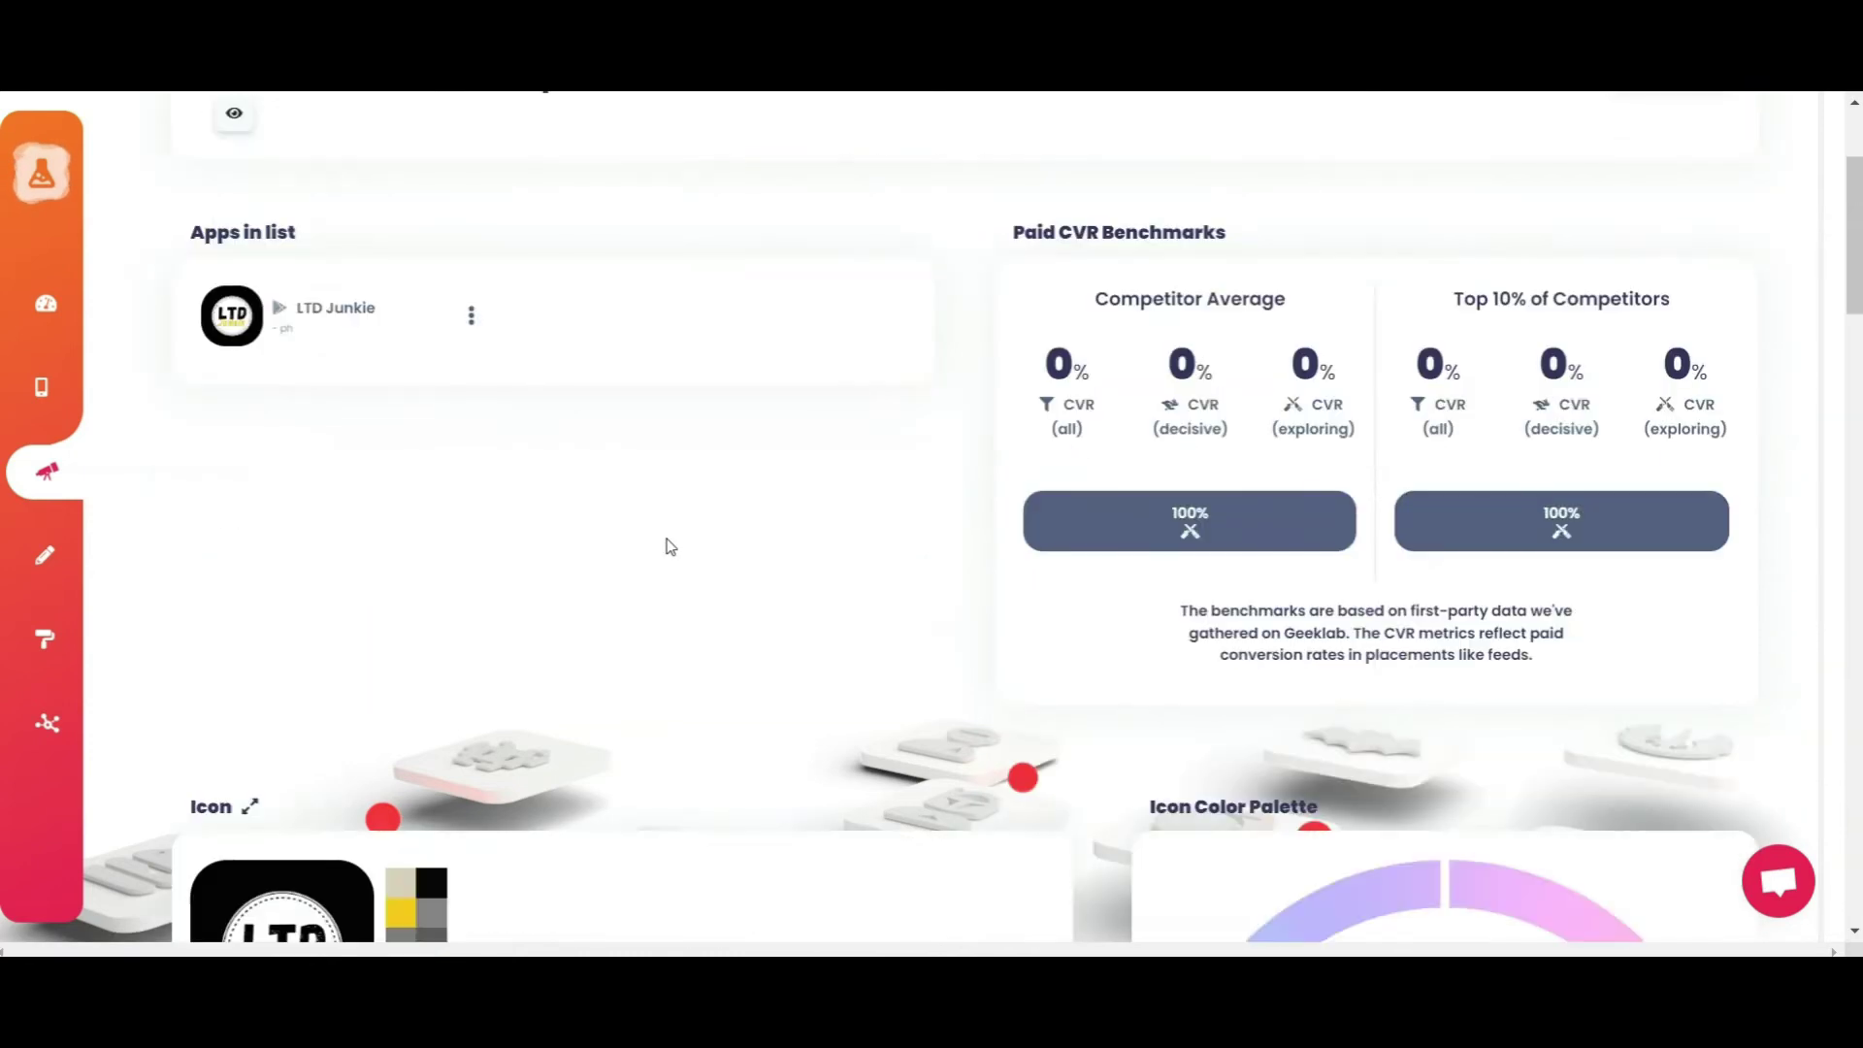
pyautogui.scroll(-3, 669, 547)
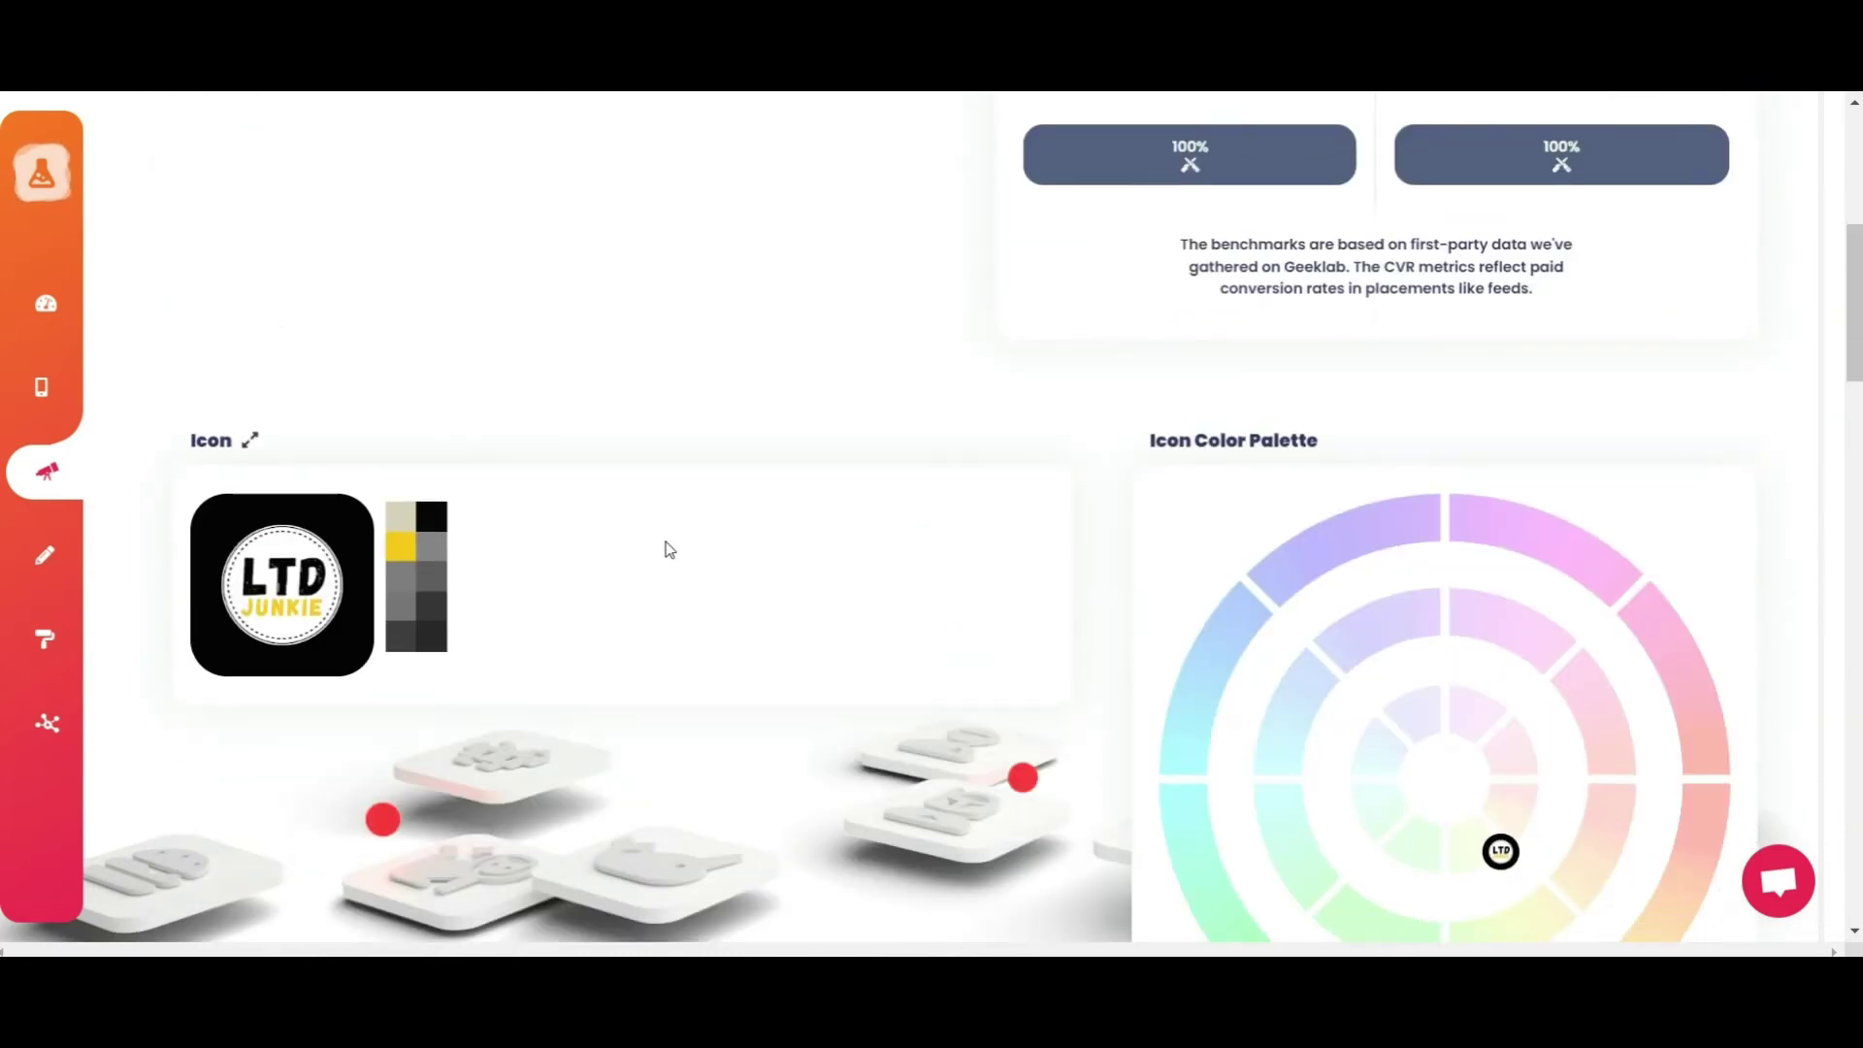
pyautogui.scroll(1, 668, 546)
pyautogui.scroll(2, 249, 574)
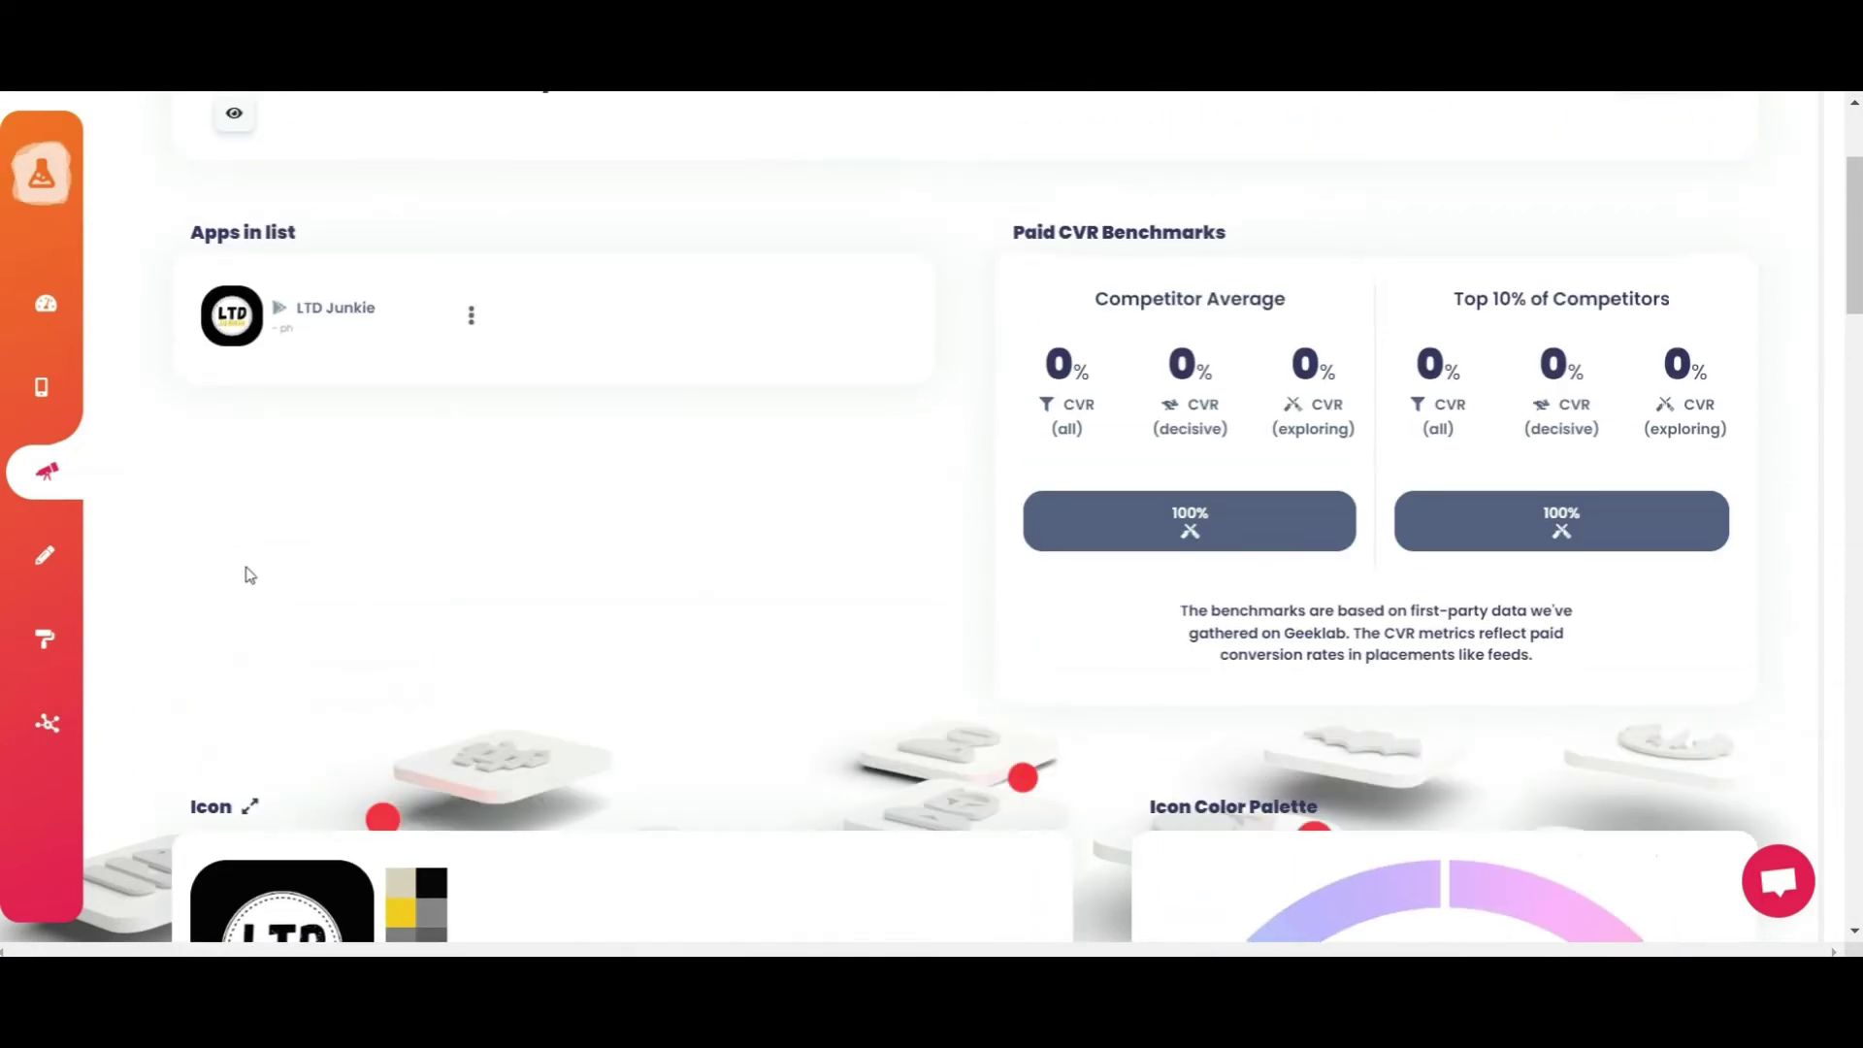
# - Open the list of existing surveys in SurveyLab
pyautogui.moveTo(80, 660)
pyautogui.click(153, 675)
pyautogui.click(197, 719)
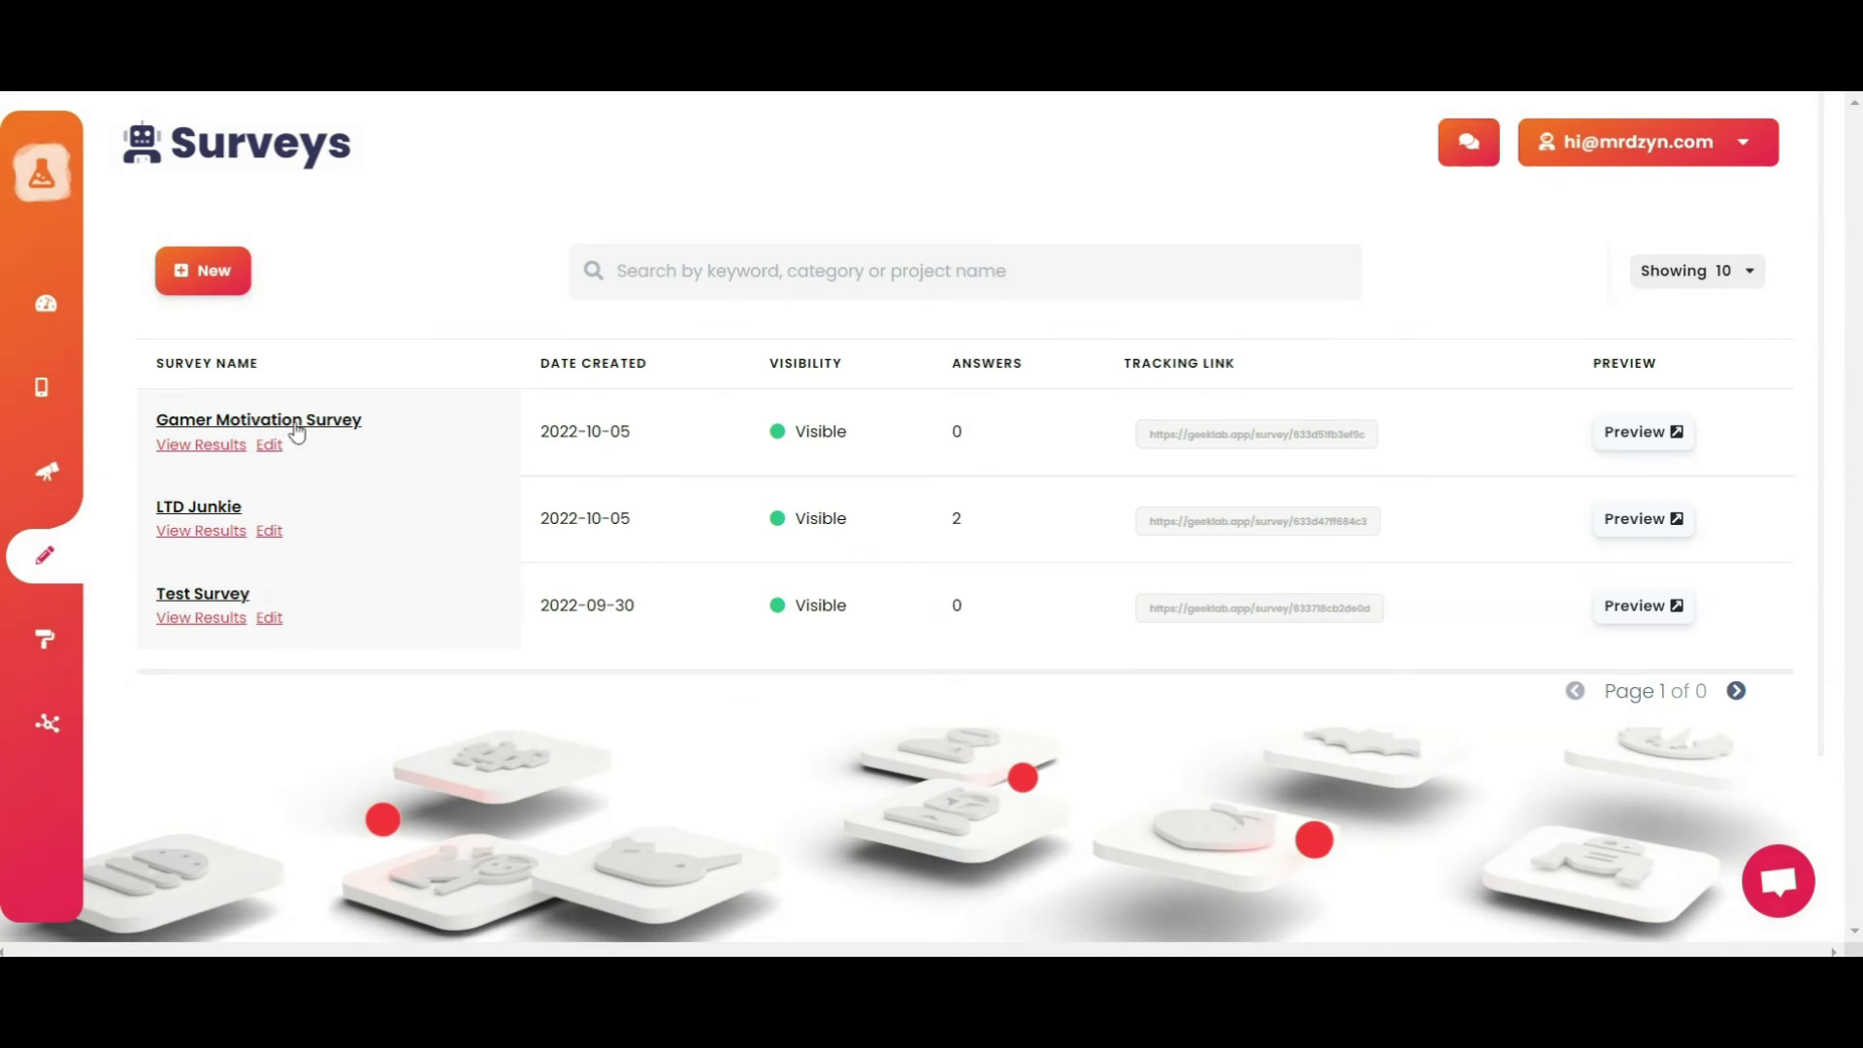
# - Preview the Gamer Motivation Survey, start it and look through the favorite game category options
pyautogui.click(1634, 439)
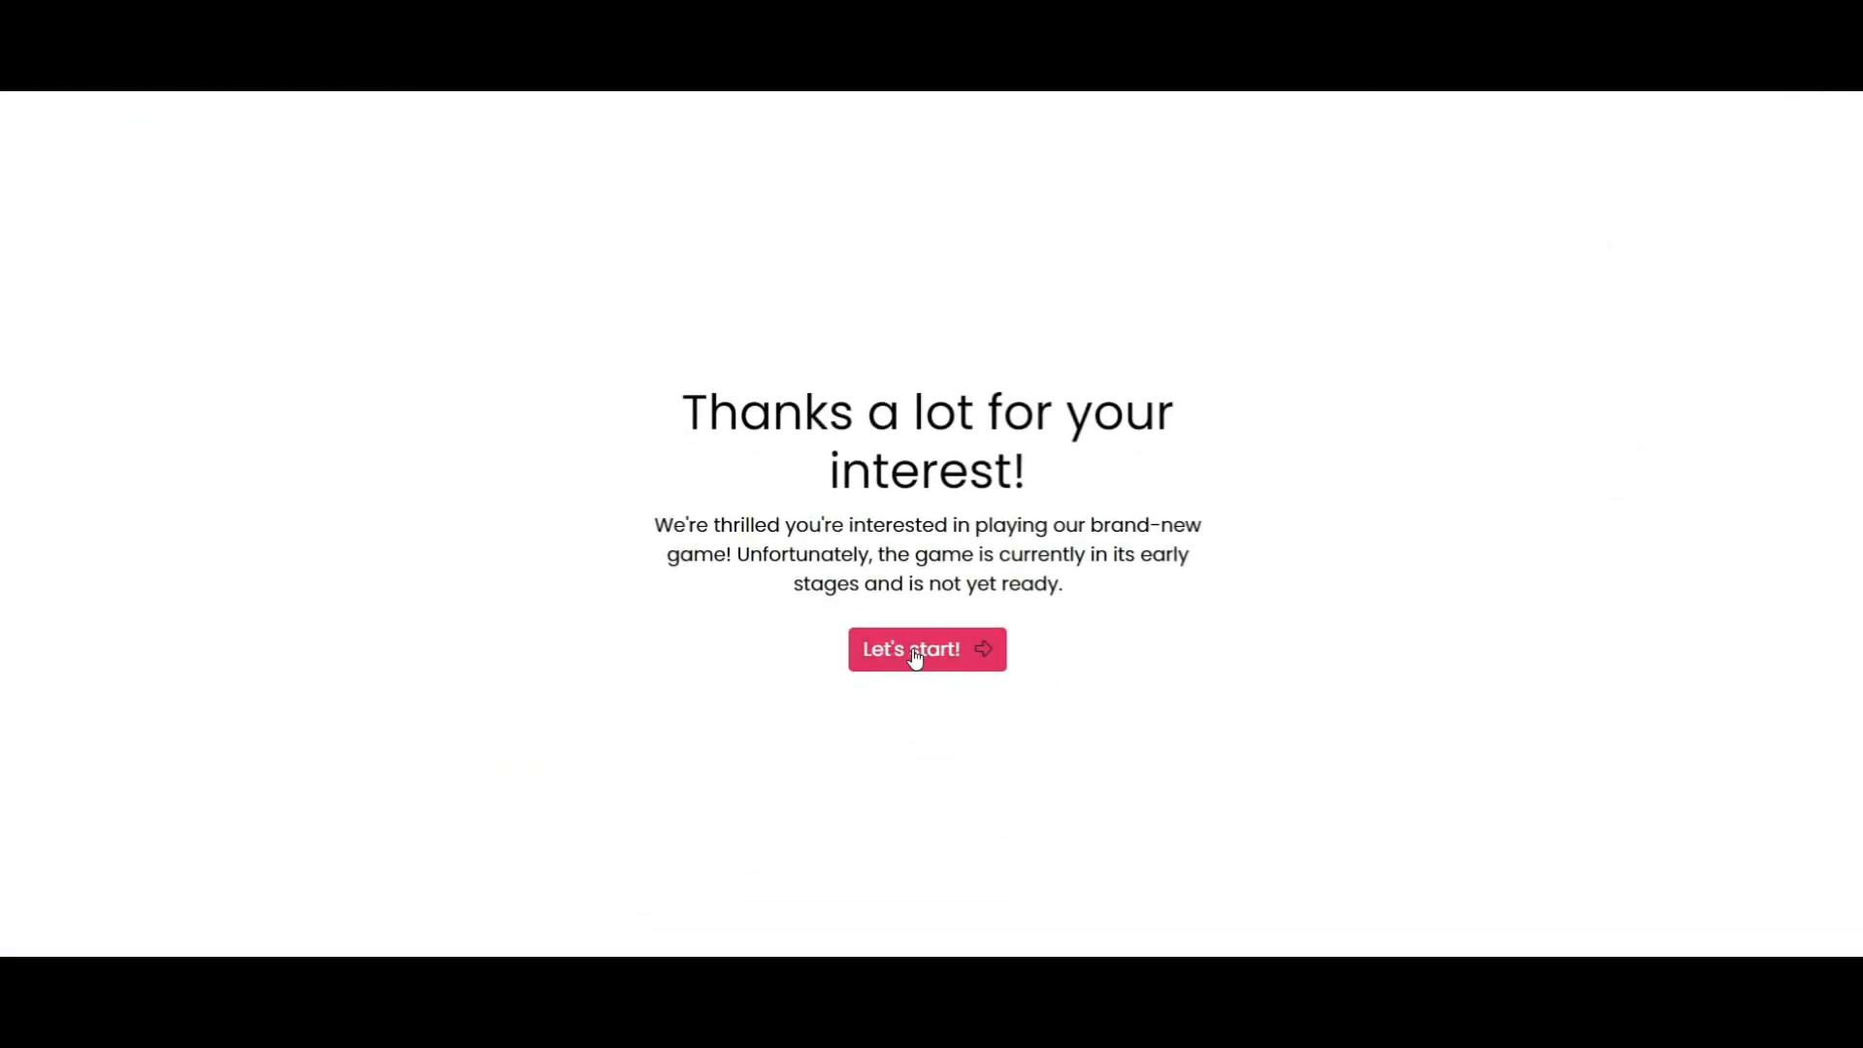
pyautogui.click(913, 651)
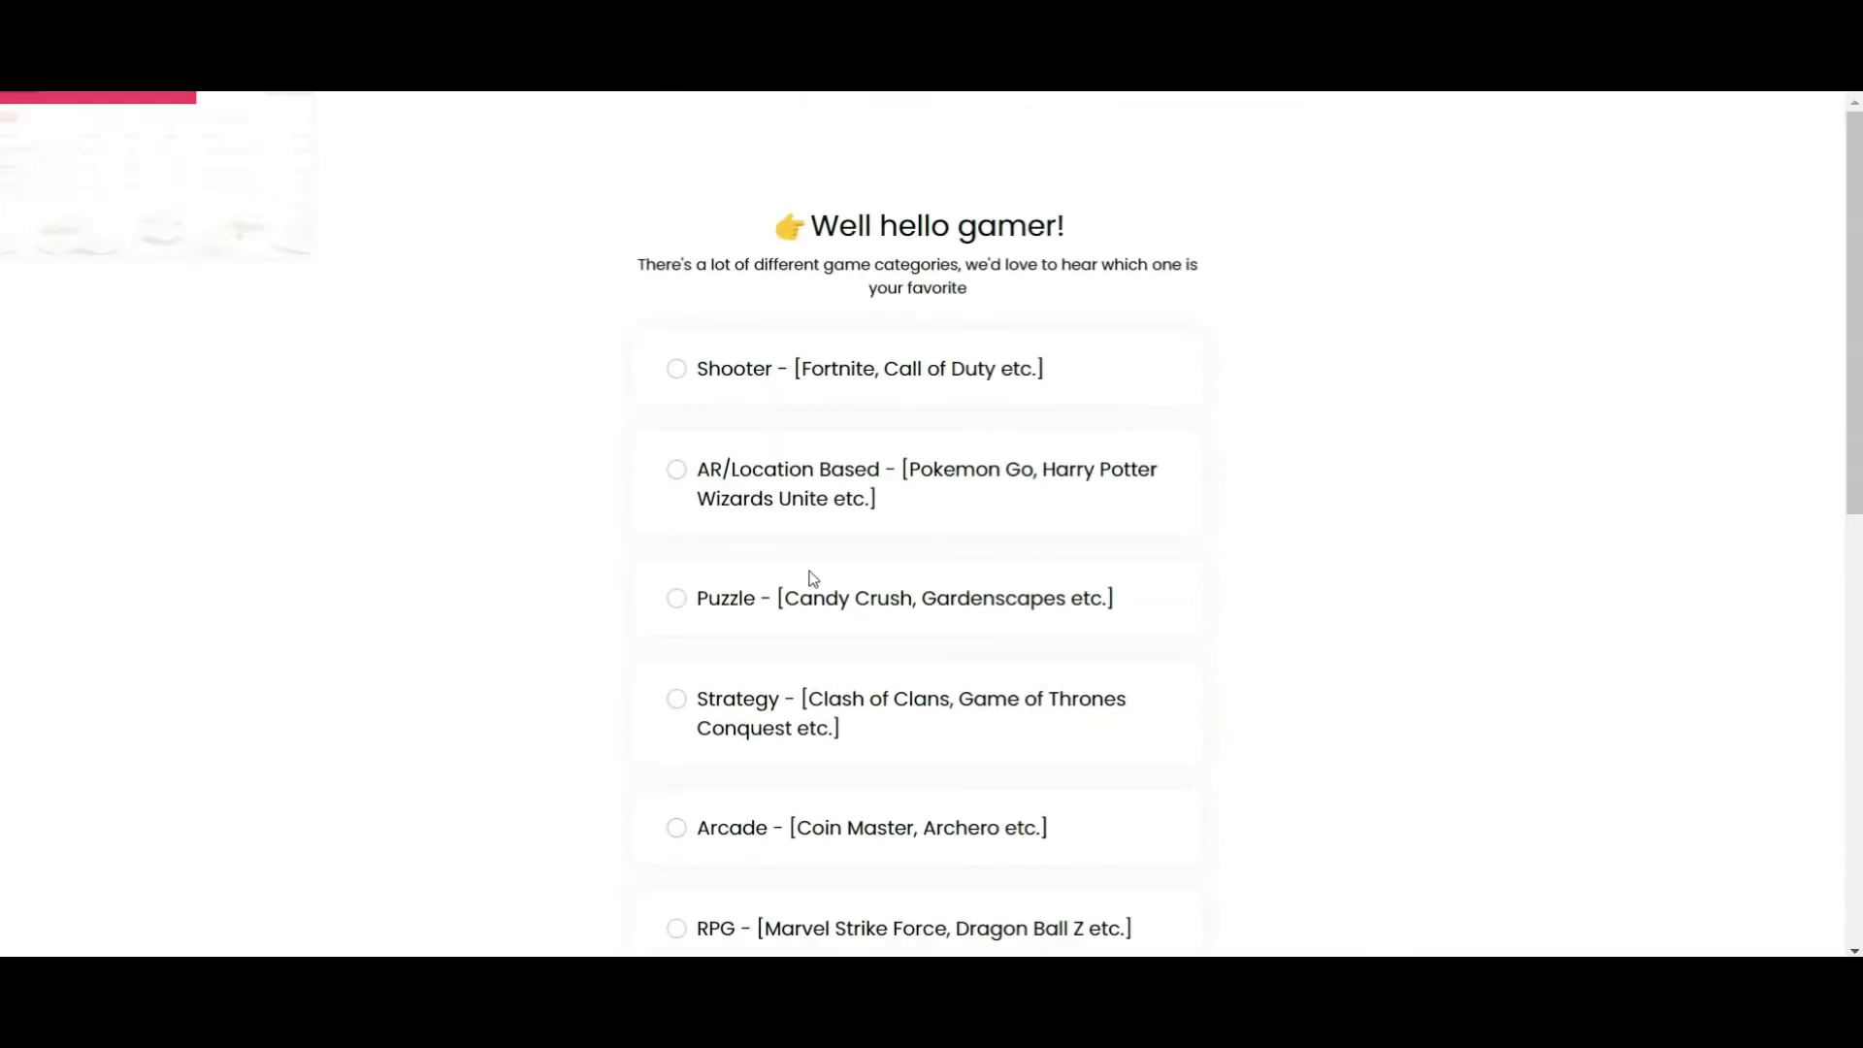
pyautogui.scroll(-4, 845, 621)
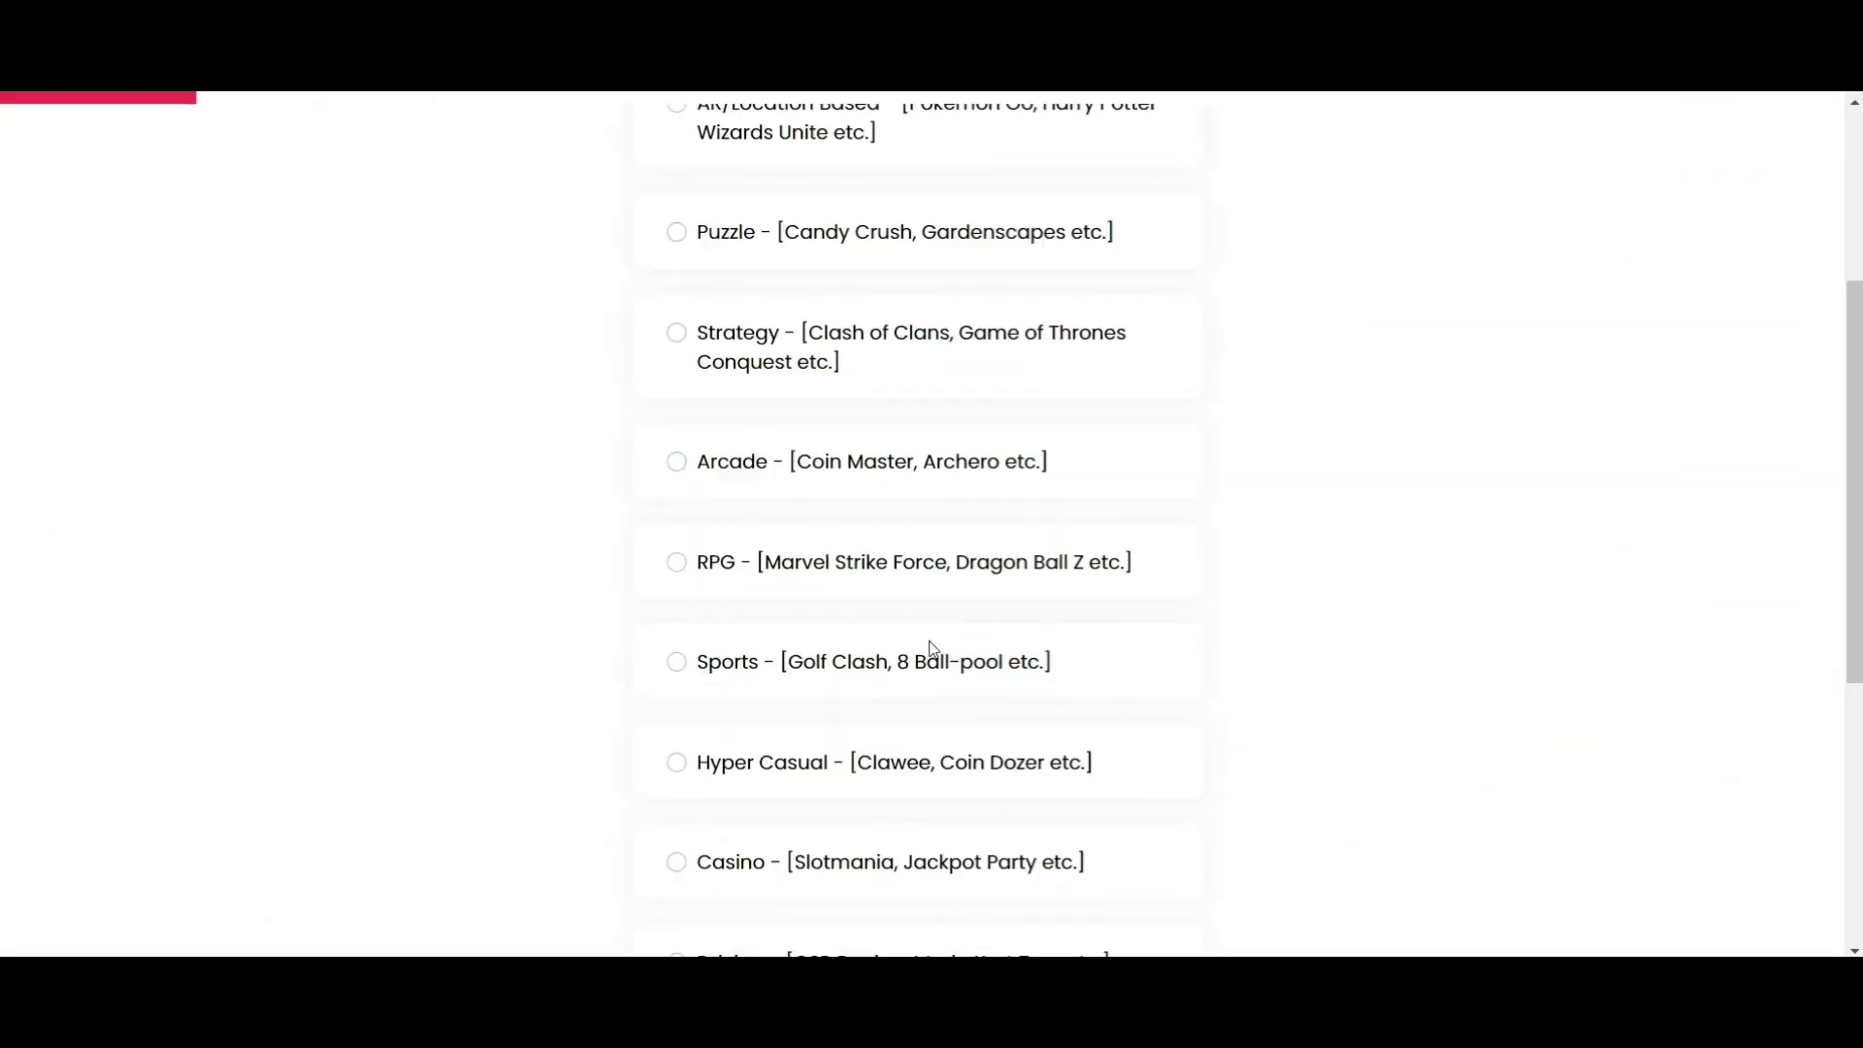
pyautogui.scroll(-6, 929, 648)
pyautogui.scroll(5, 933, 649)
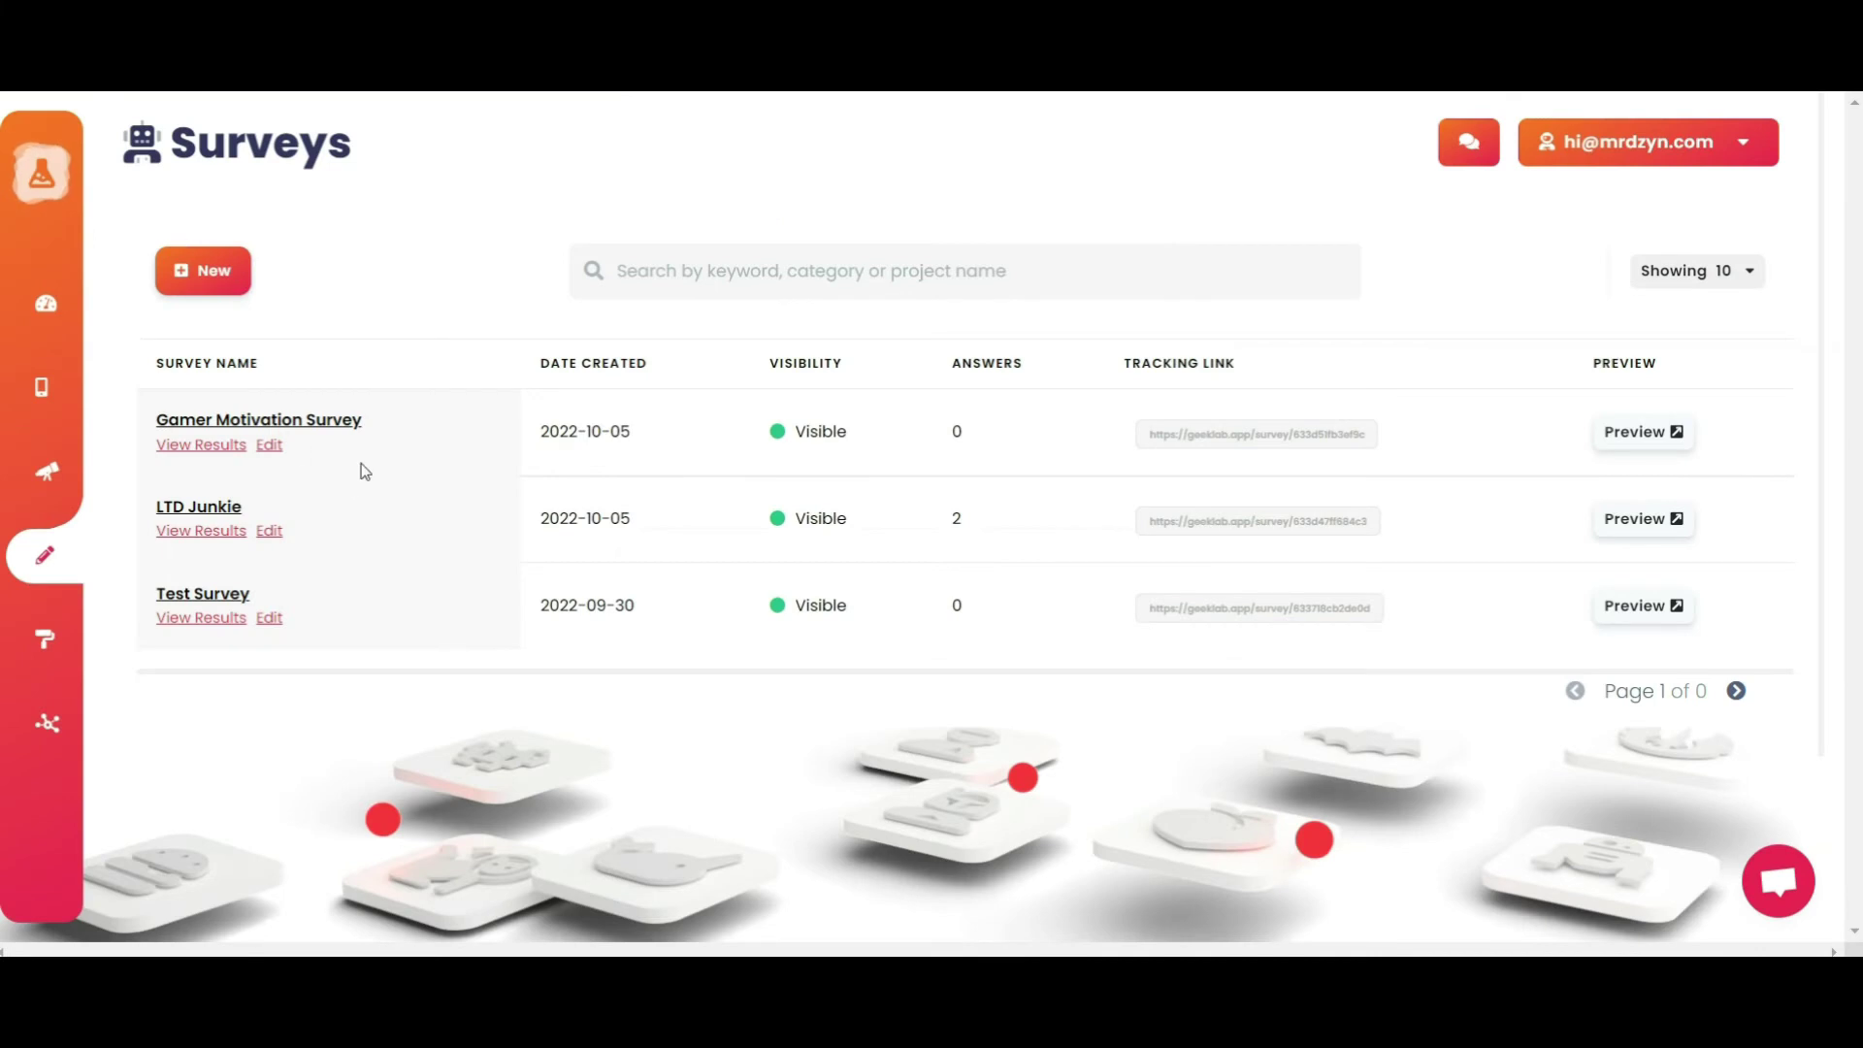
pyautogui.moveTo(49, 670)
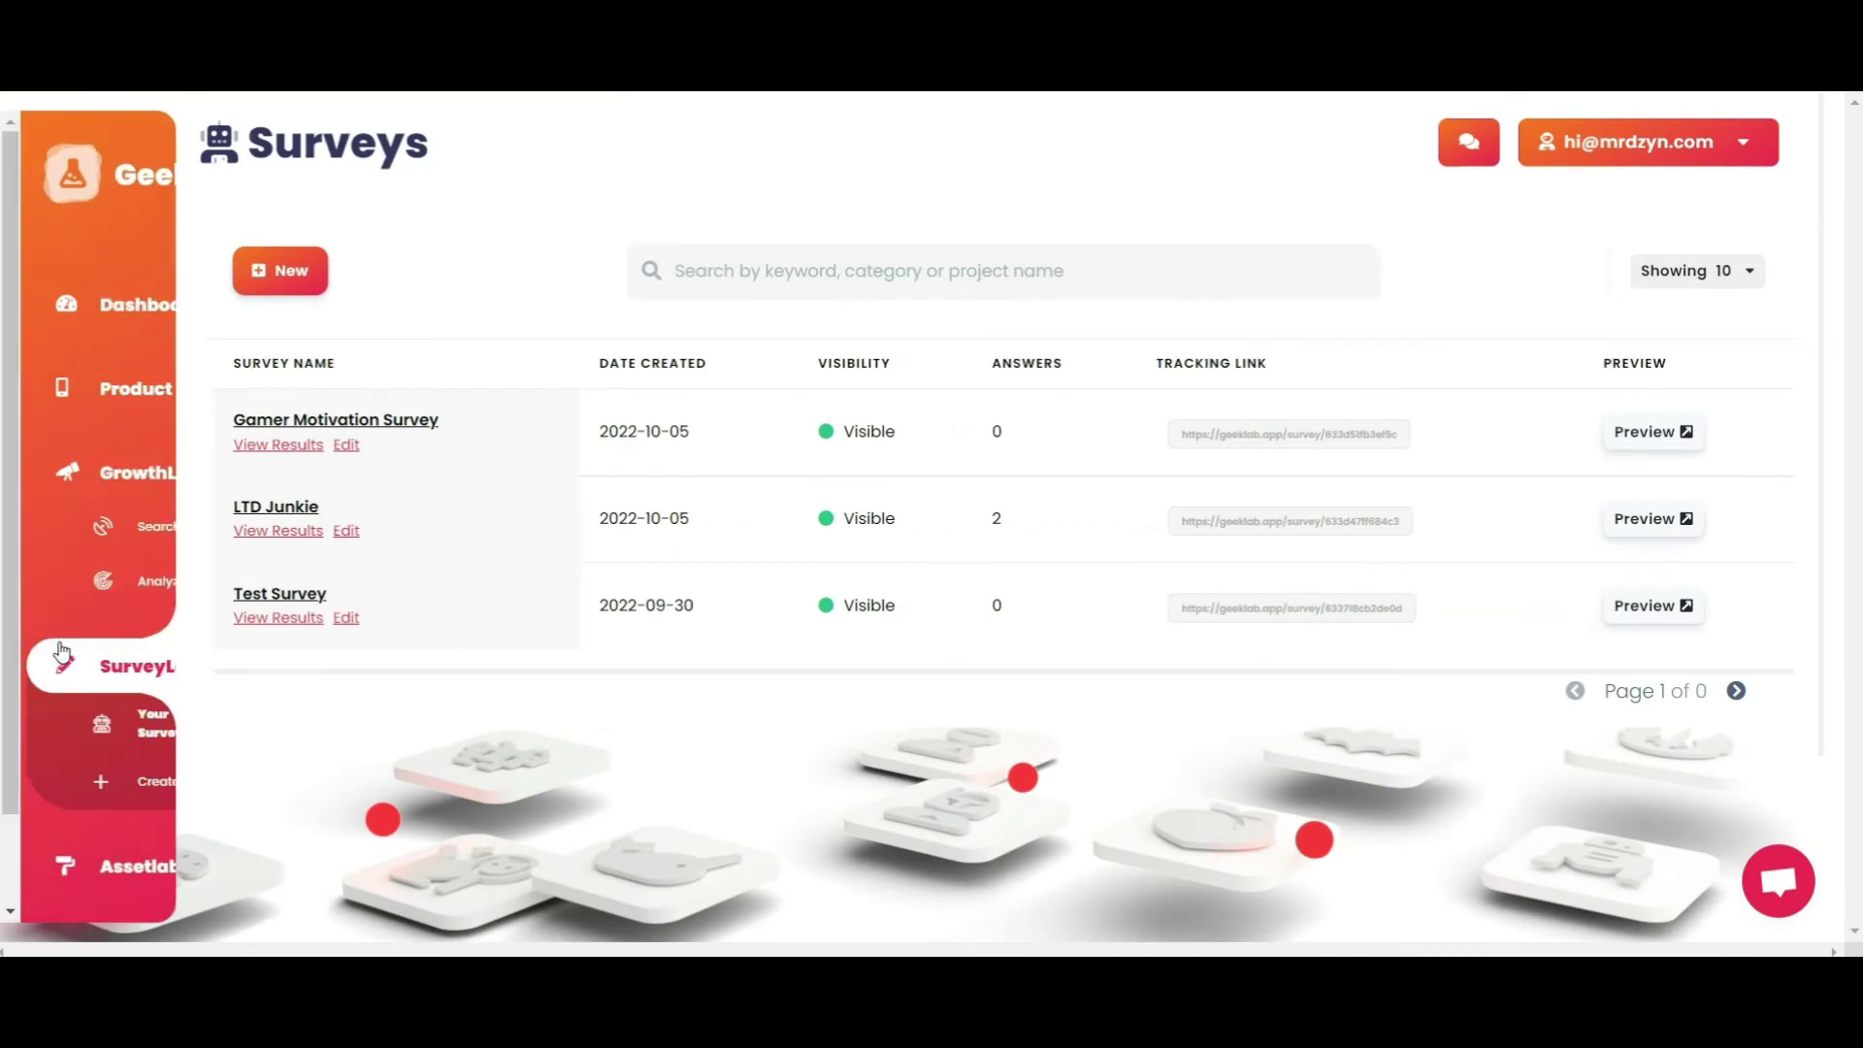
pyautogui.scroll(-1, 247, 878)
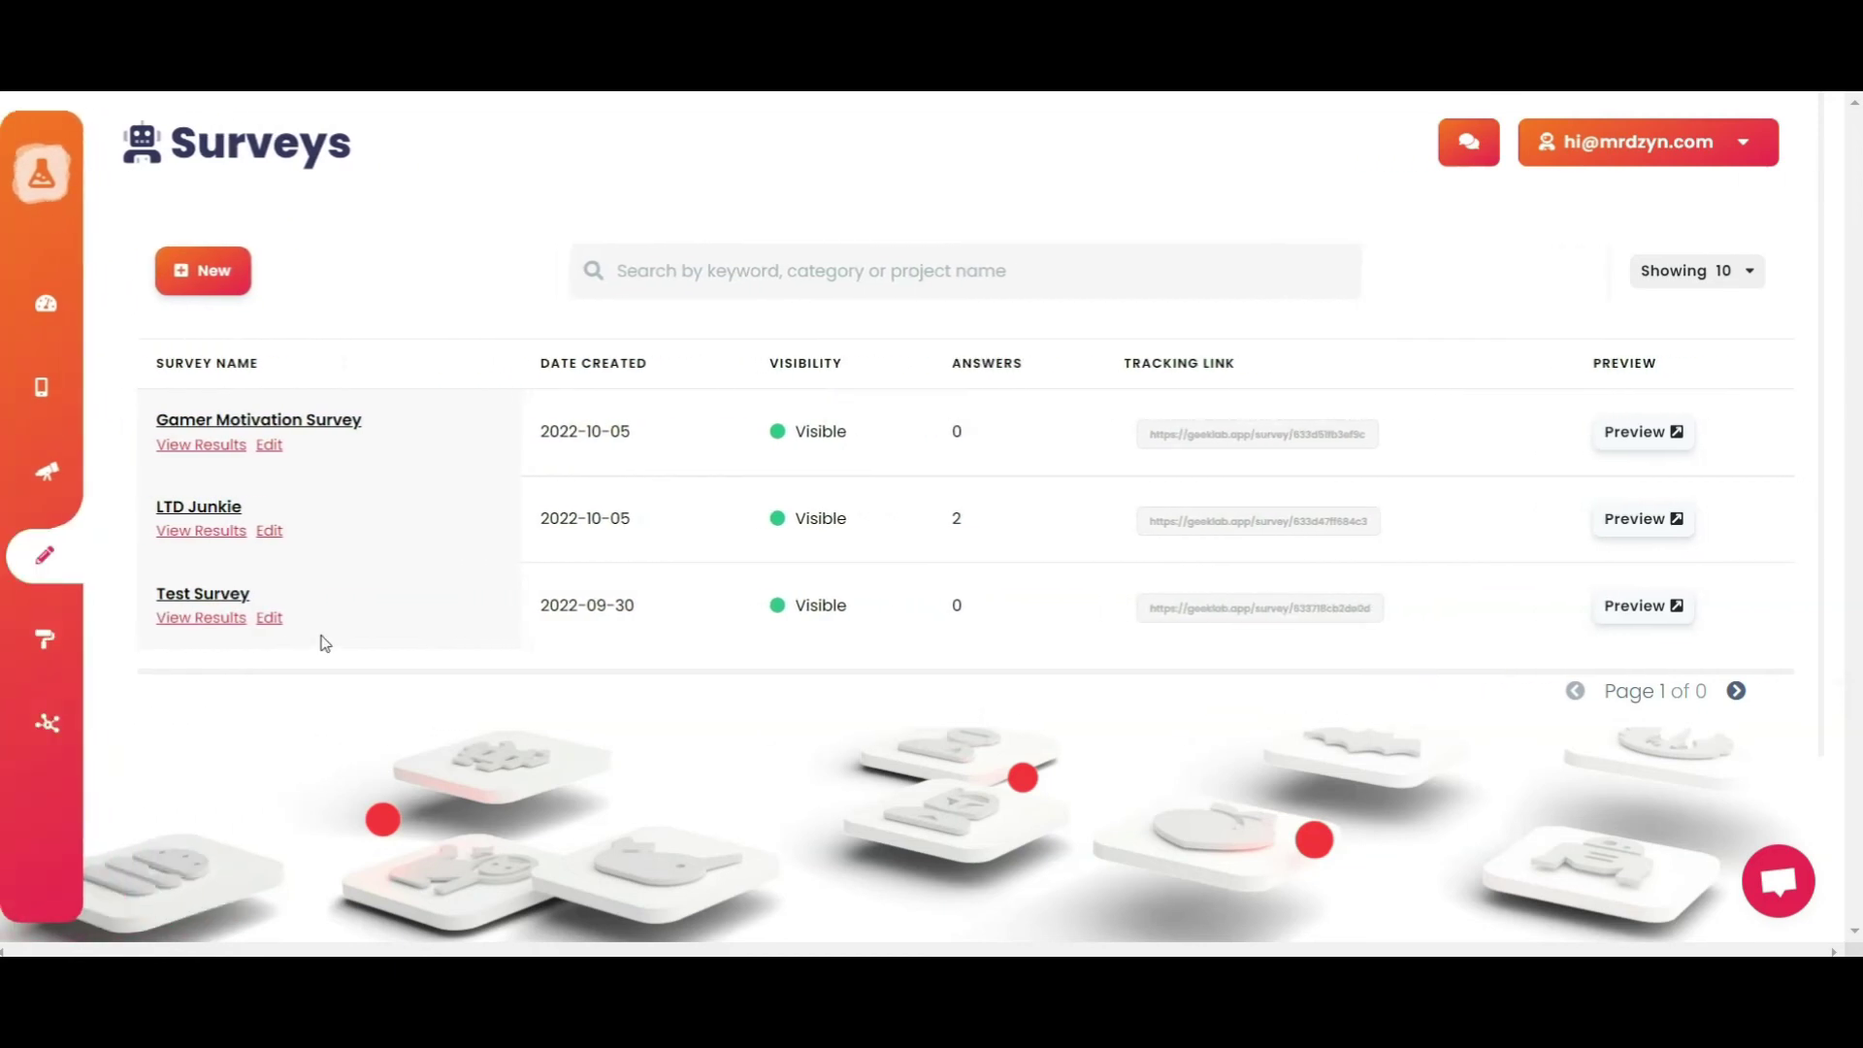
pyautogui.moveTo(78, 736)
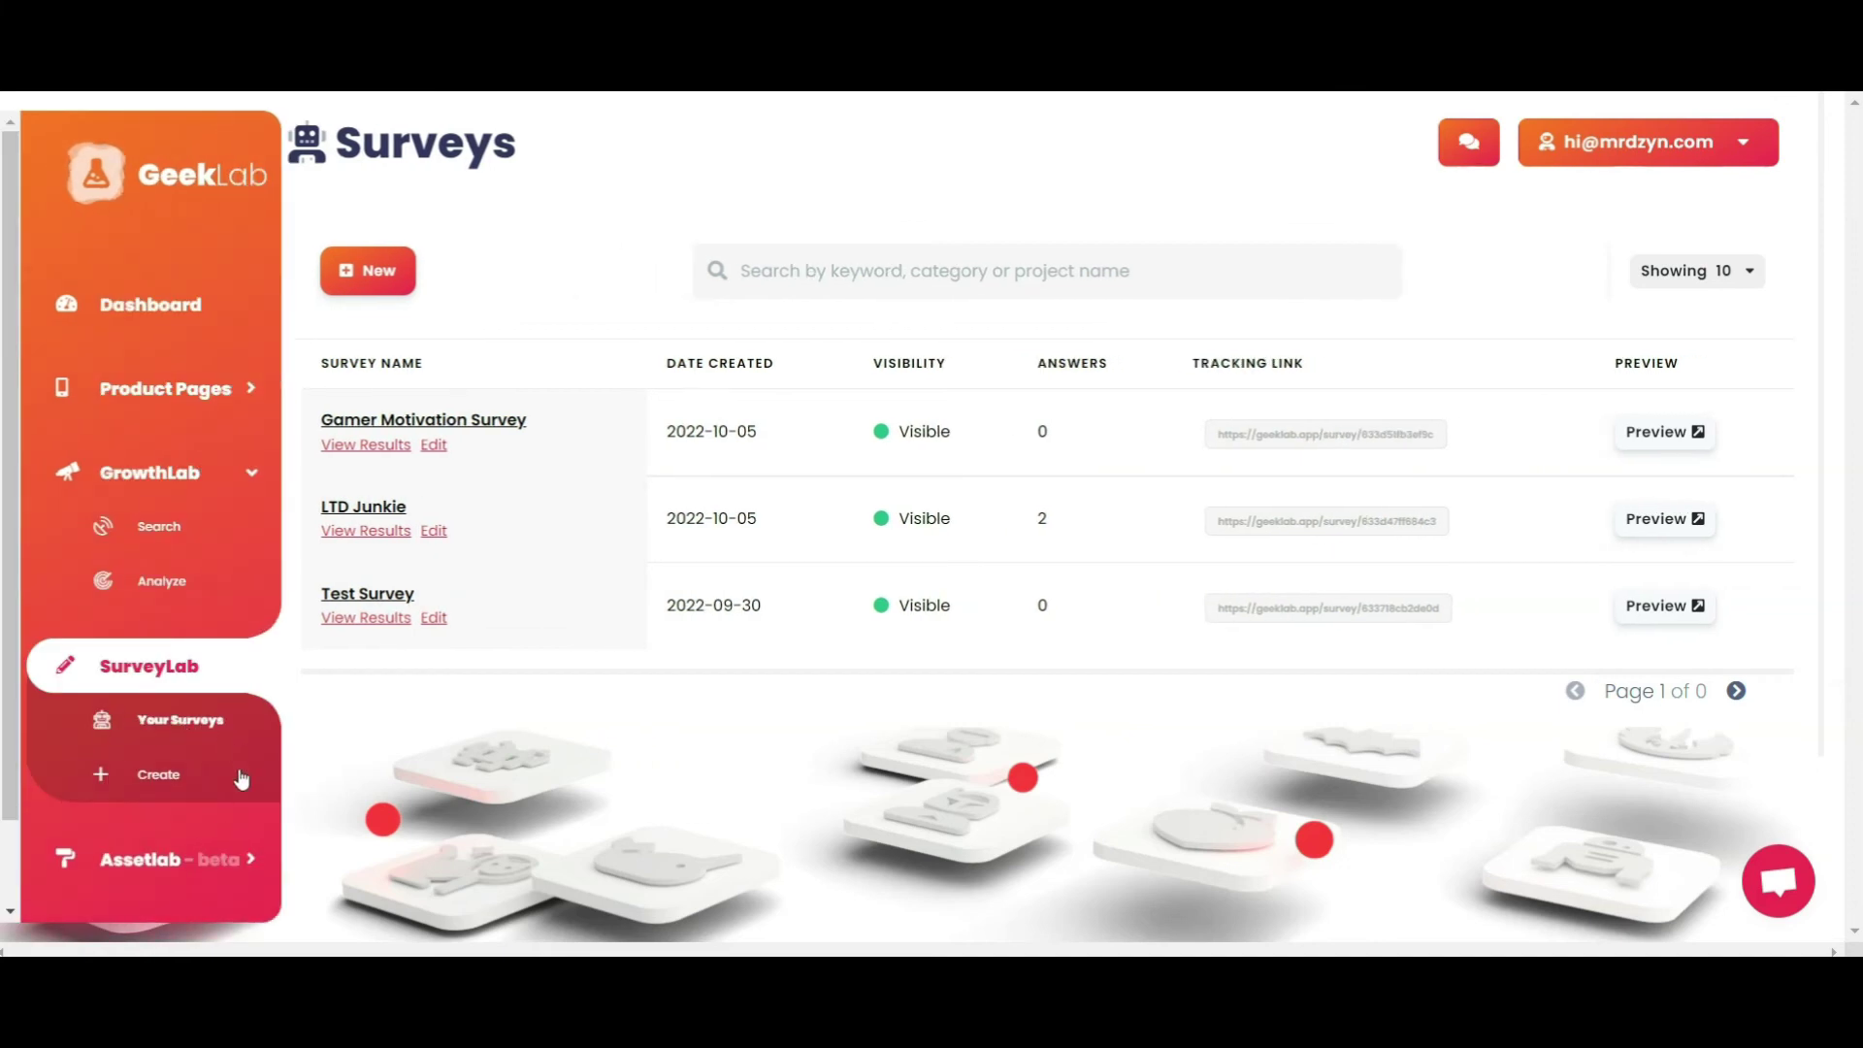
# - Open Assetlab's Creatives editor and confirm leaving the Surveys page
pyautogui.scroll(-1, 200, 874)
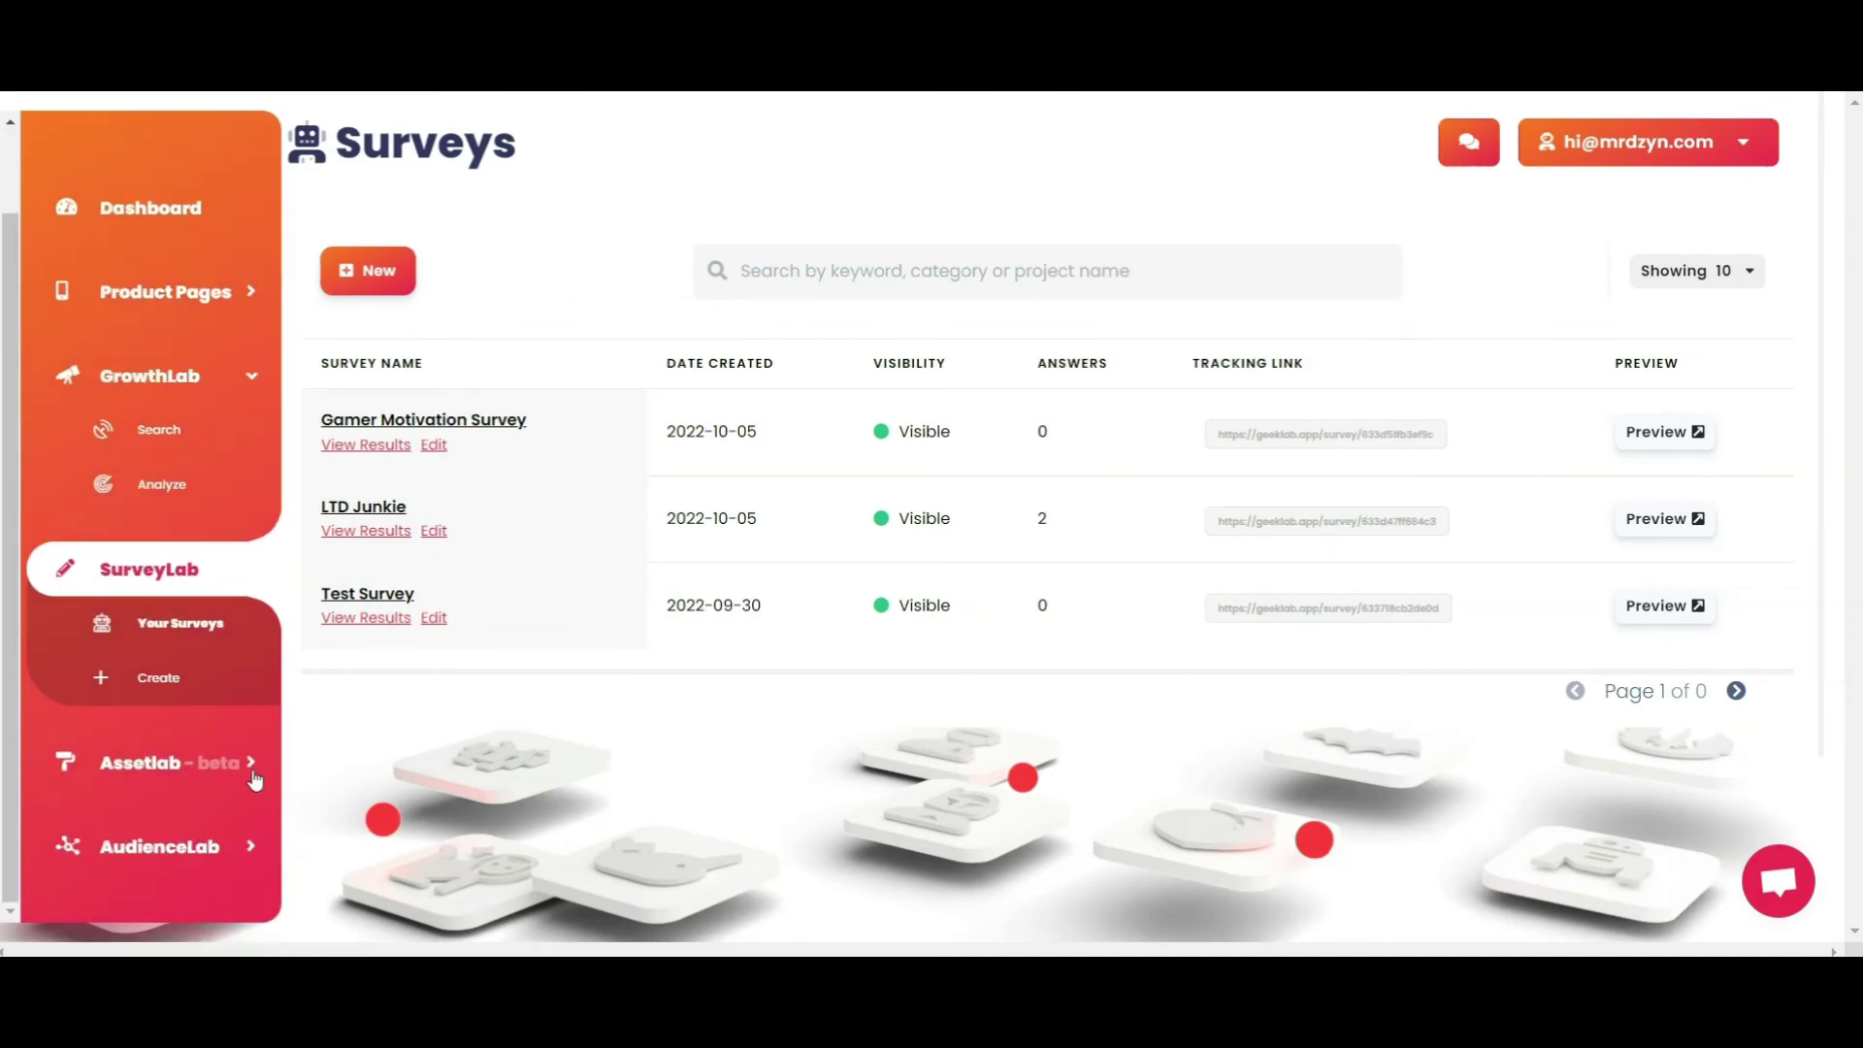
pyautogui.click(165, 762)
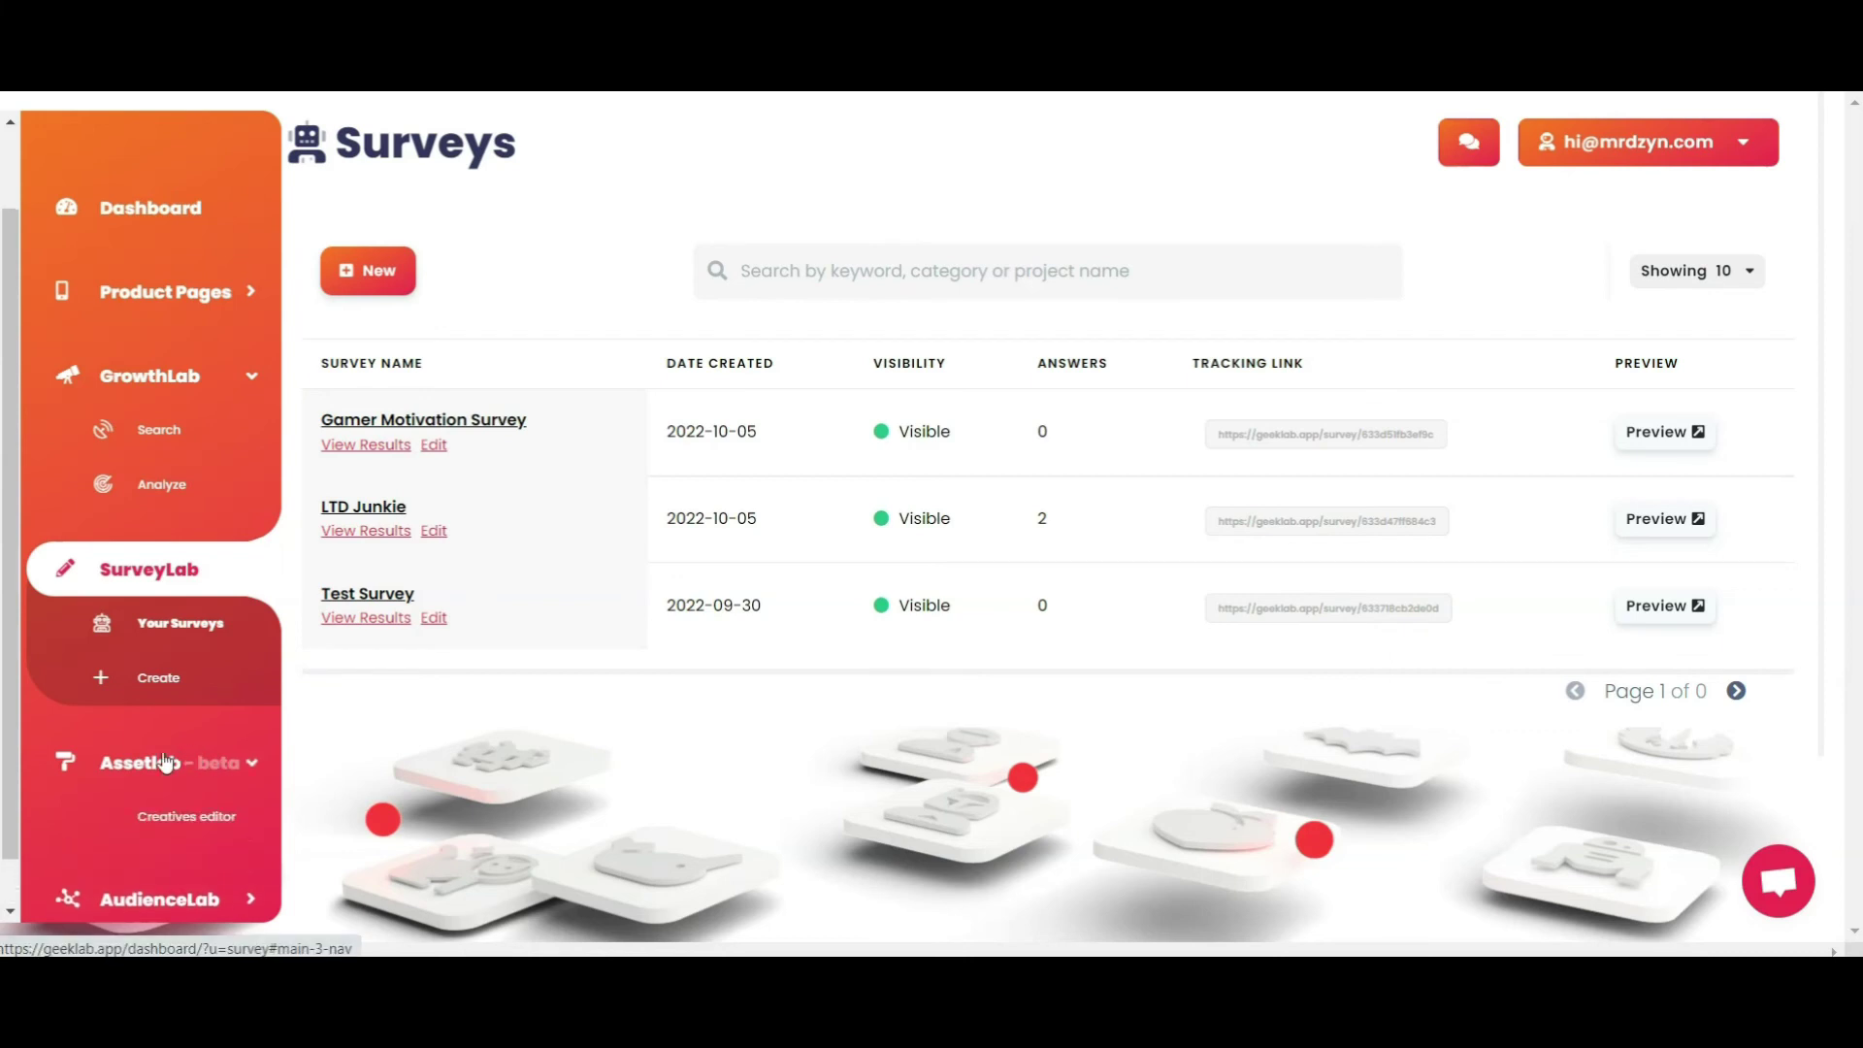
pyautogui.click(186, 820)
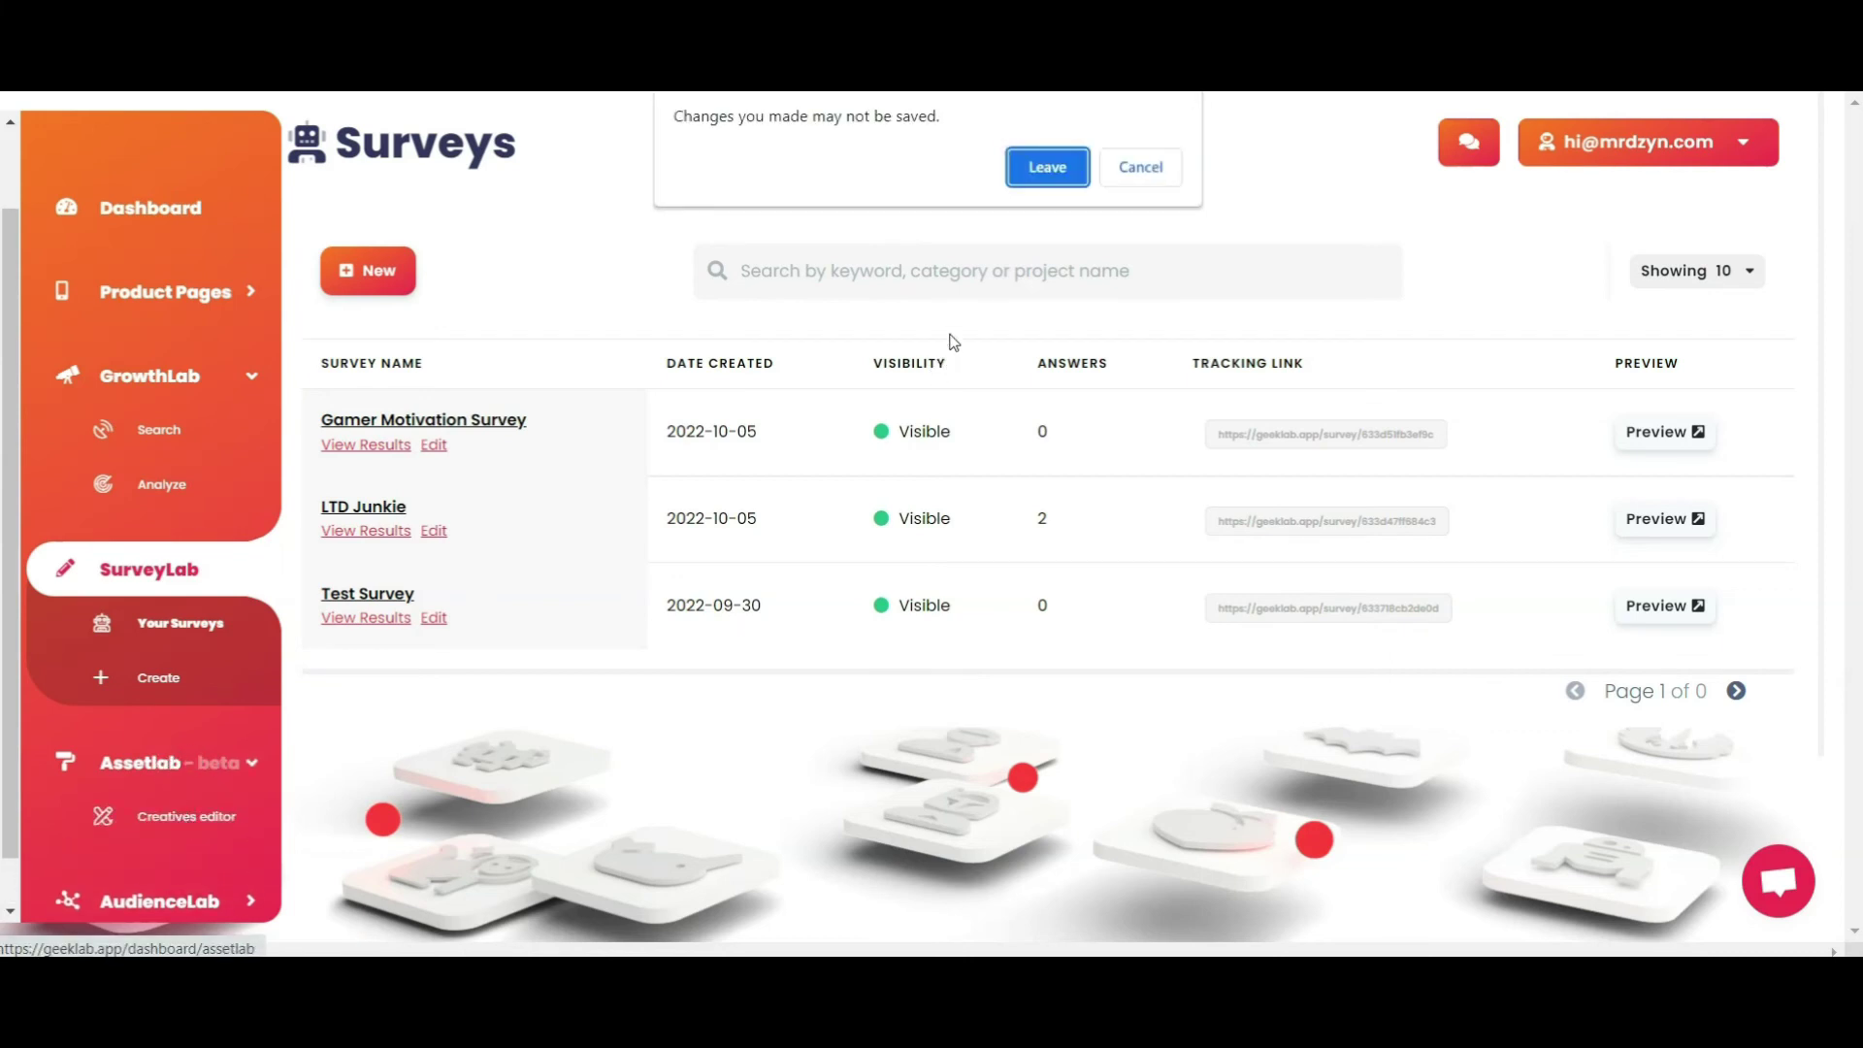
pyautogui.click(1057, 176)
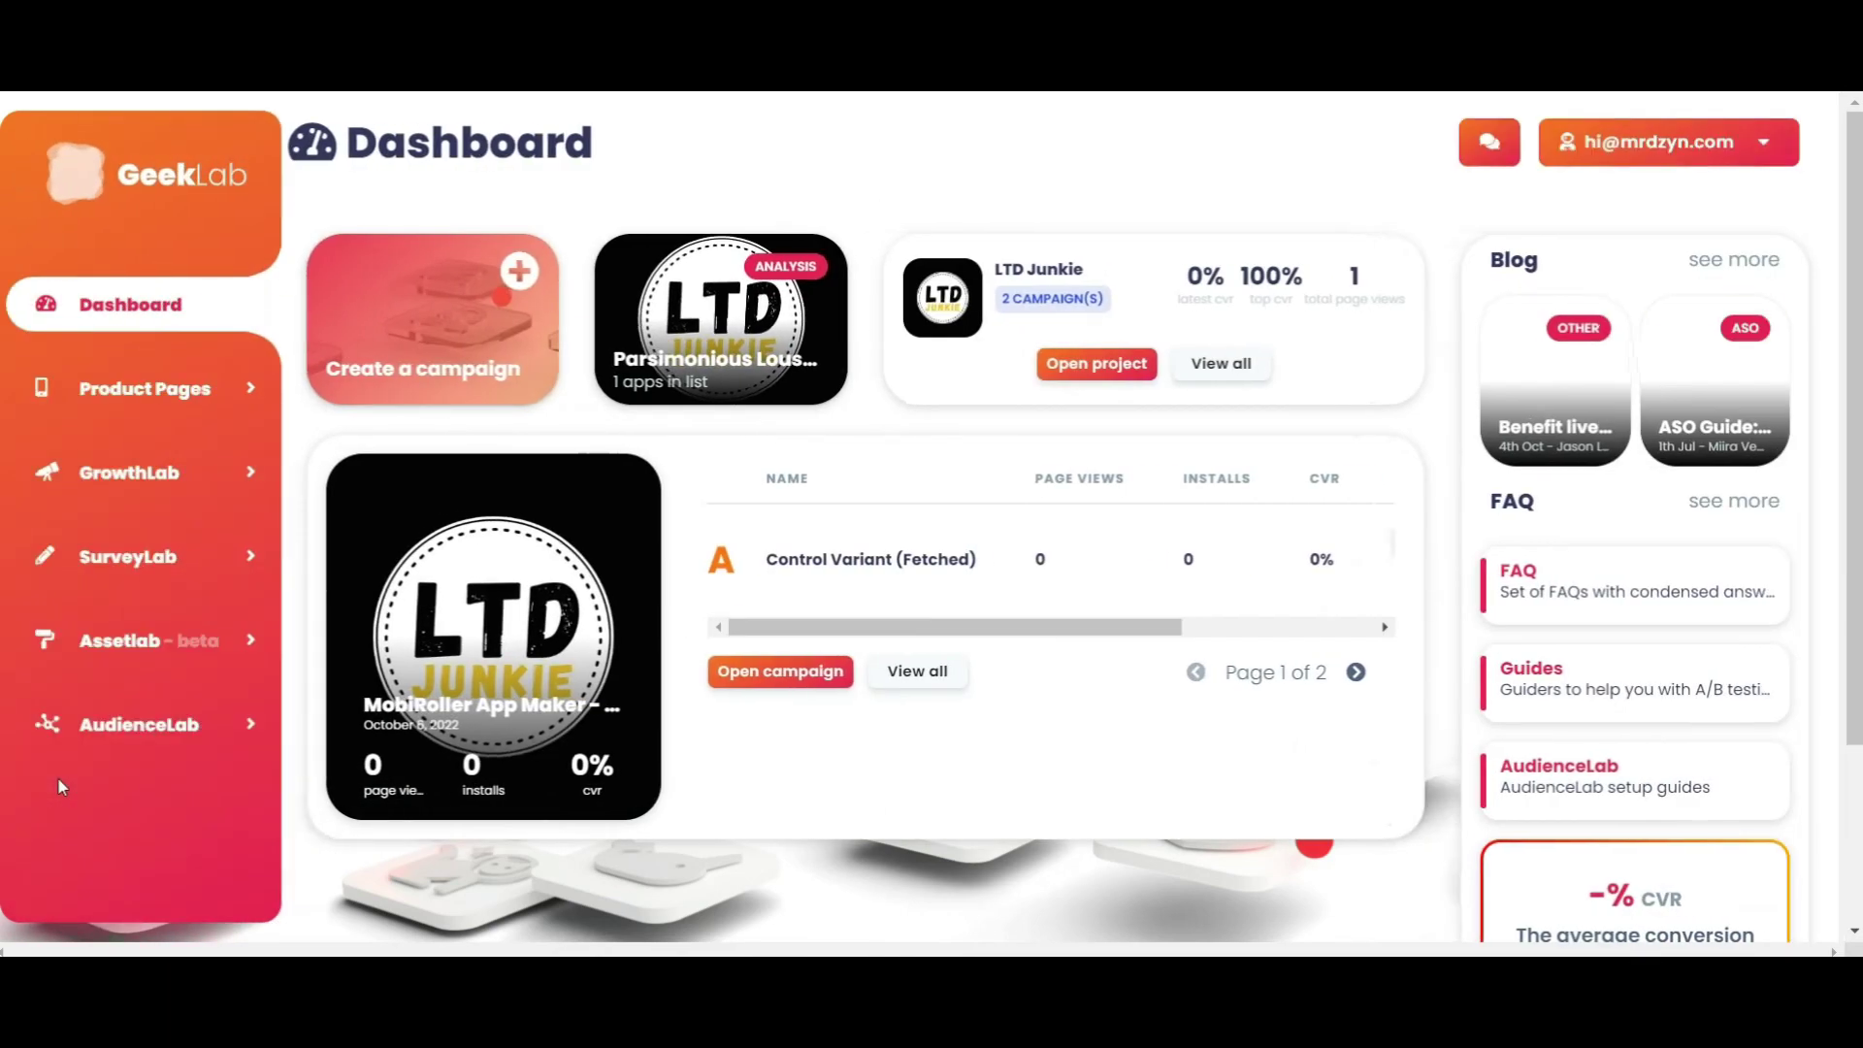
# - Open AudienceLab, read its feature announcement through to the Facebook Ad account guide link and dismiss it
pyautogui.click(161, 738)
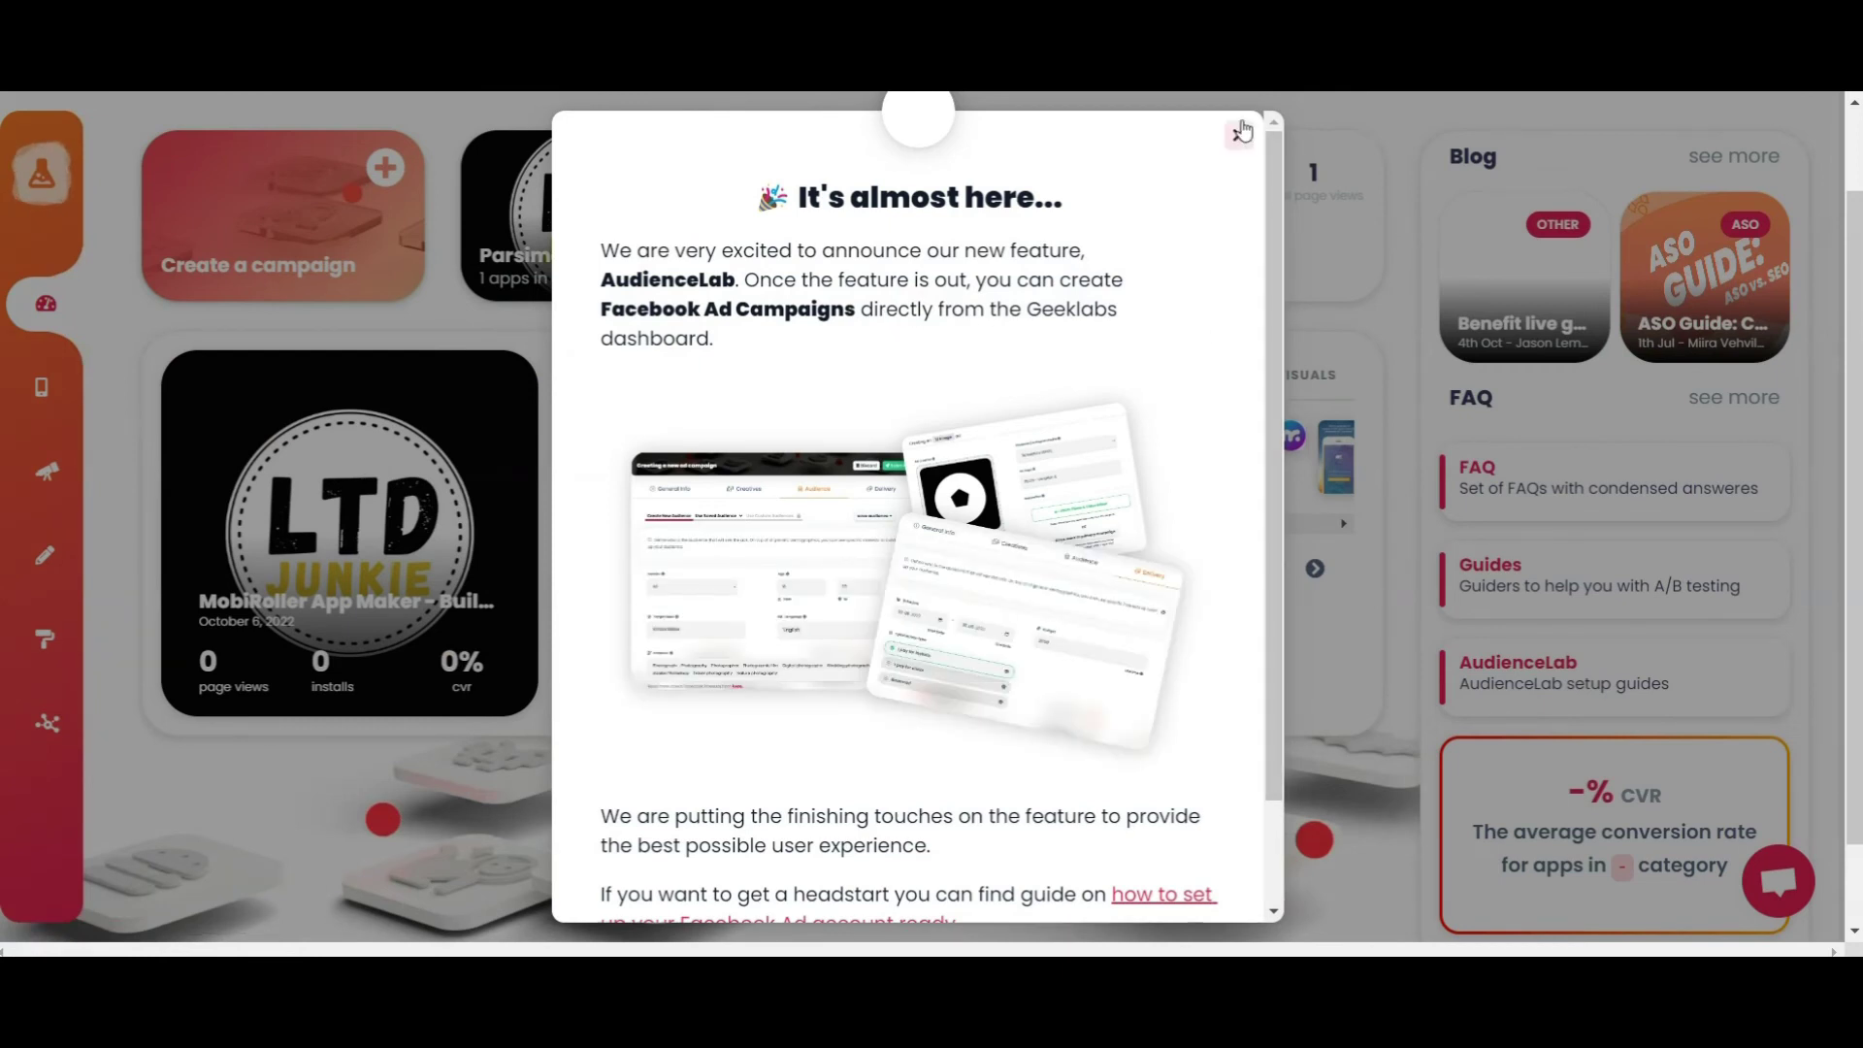
pyautogui.scroll(-2, 737, 368)
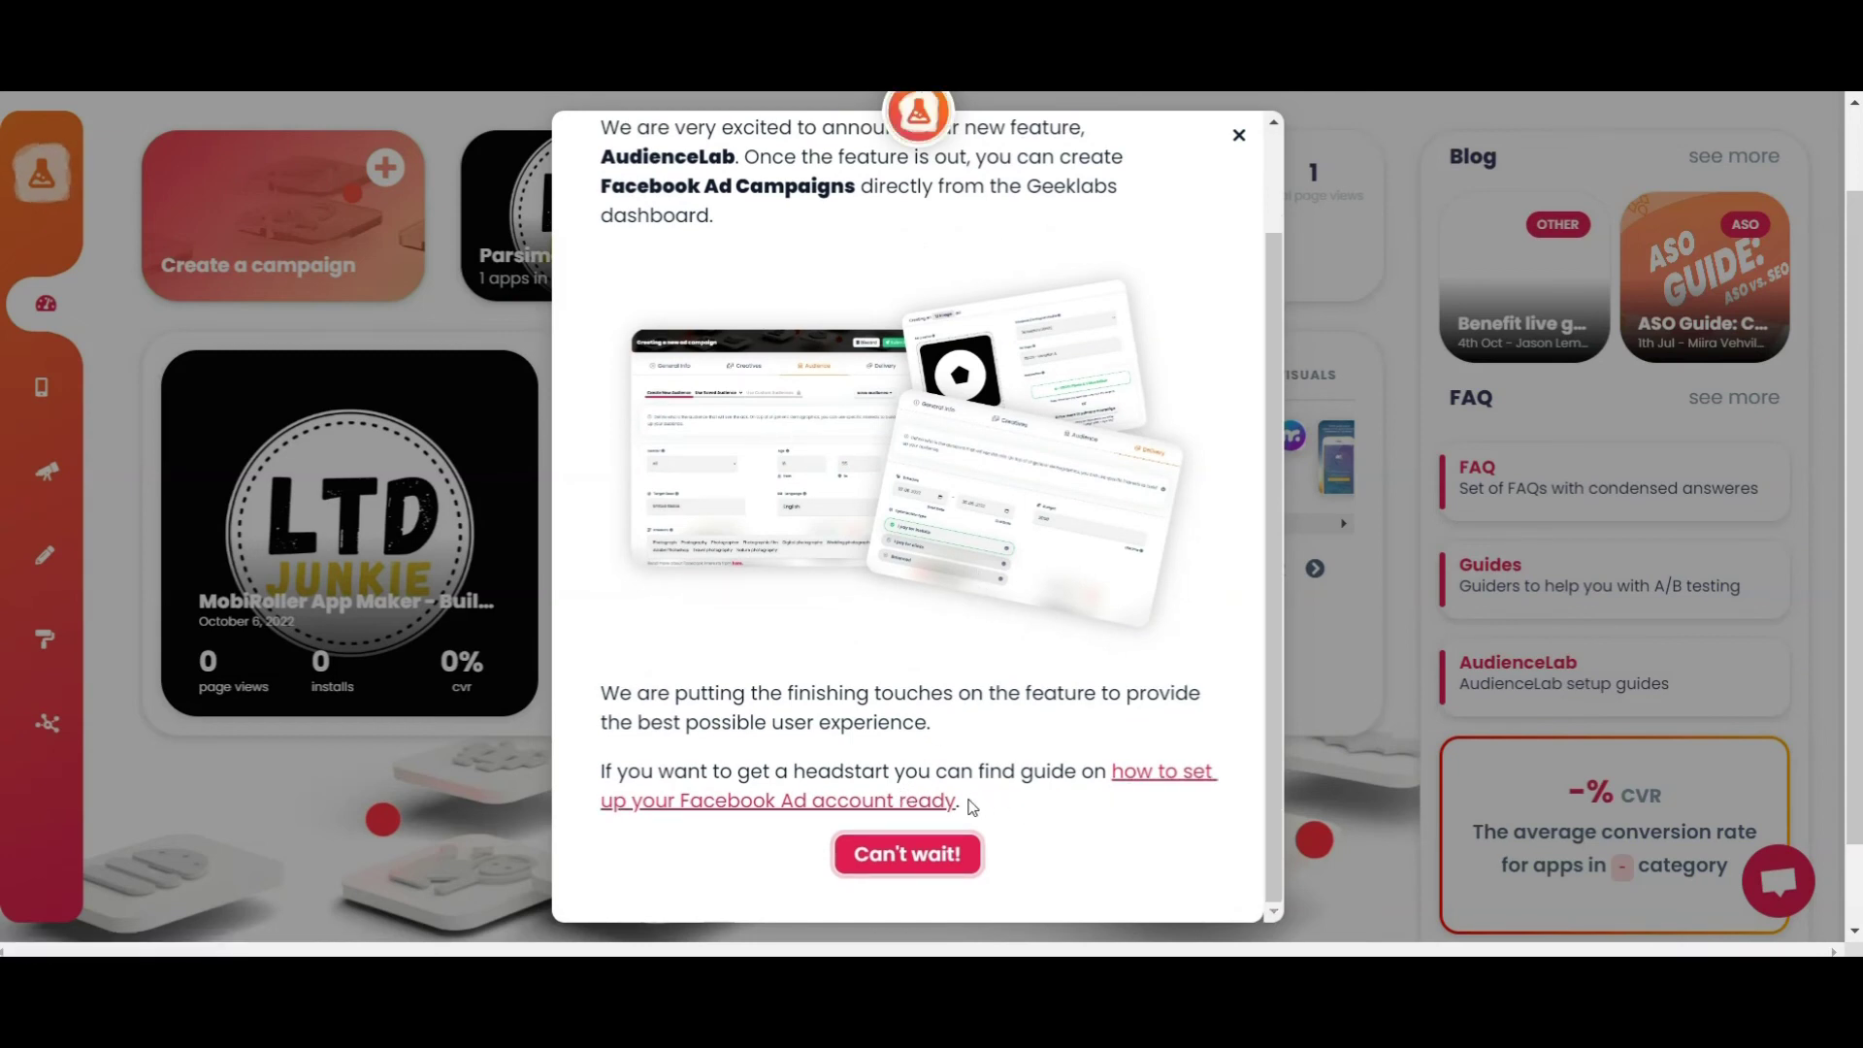
pyautogui.click(973, 854)
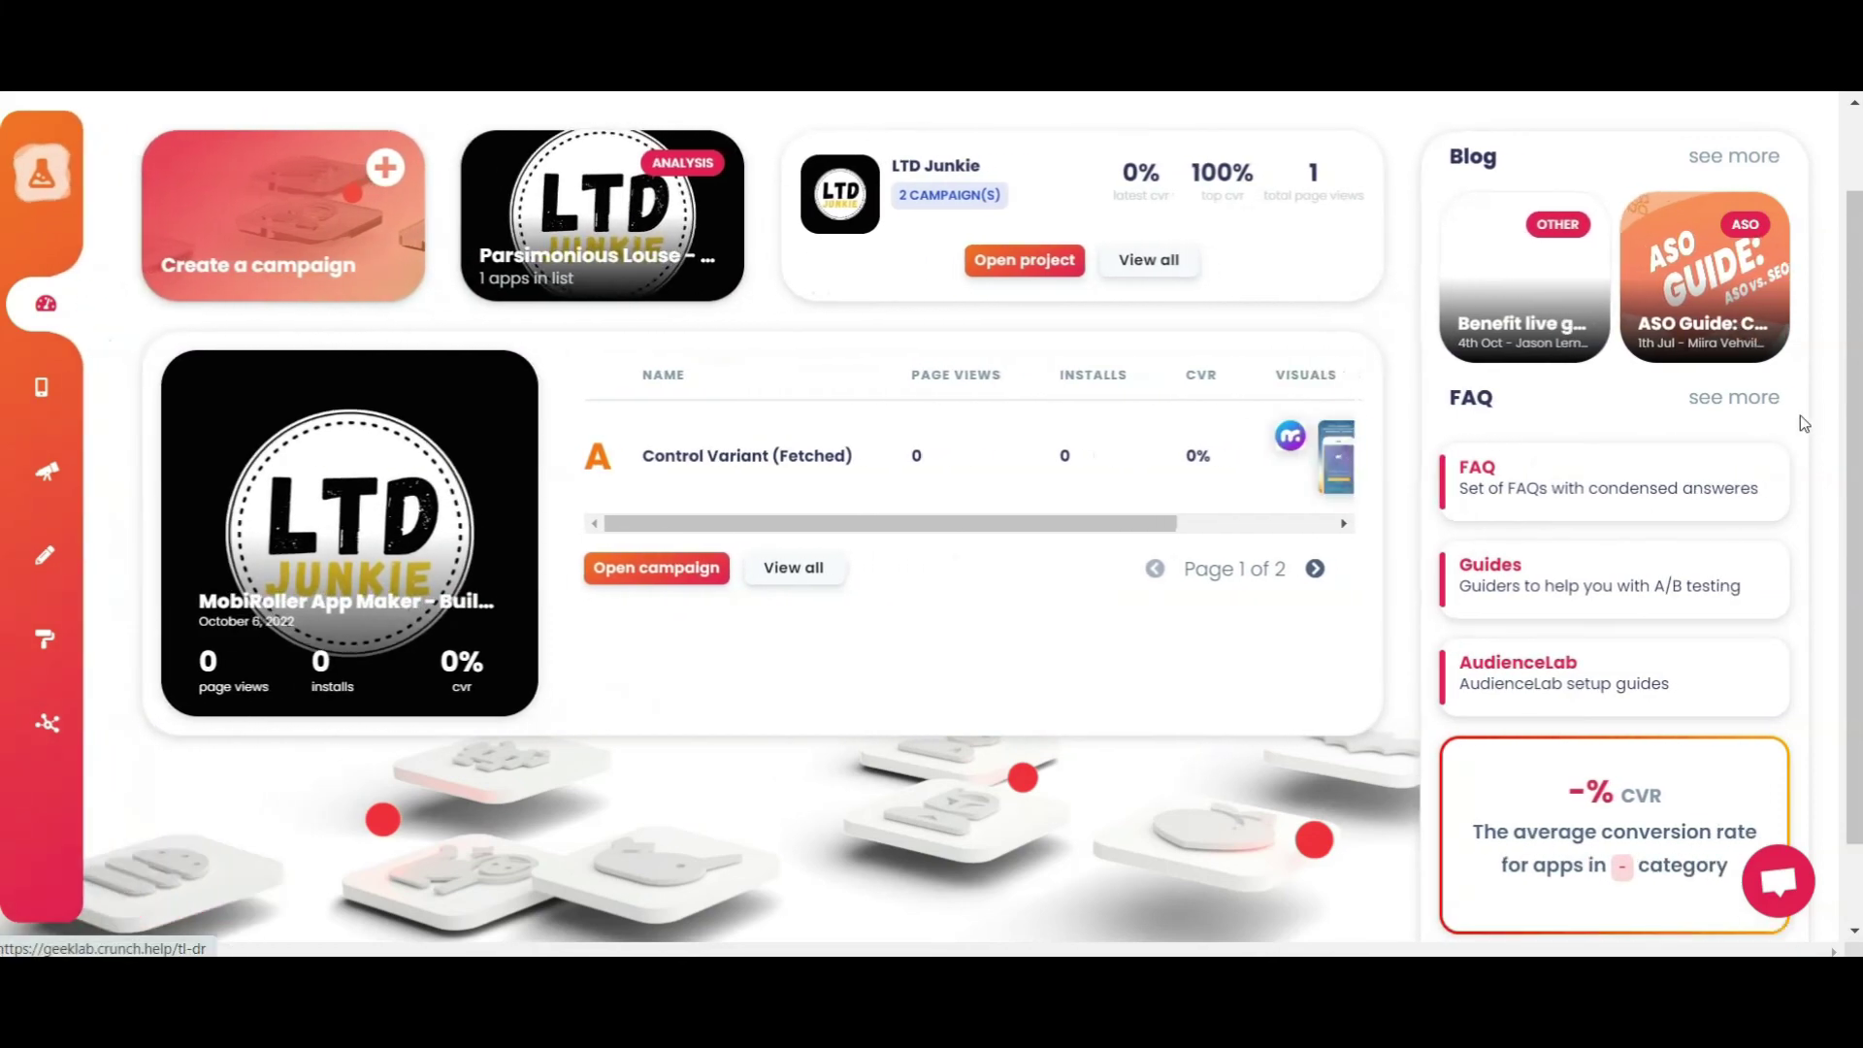
# - View the account's team management dialog with its crew members and access levels, and close it
pyautogui.scroll(1, 1626, 562)
pyautogui.click(1693, 155)
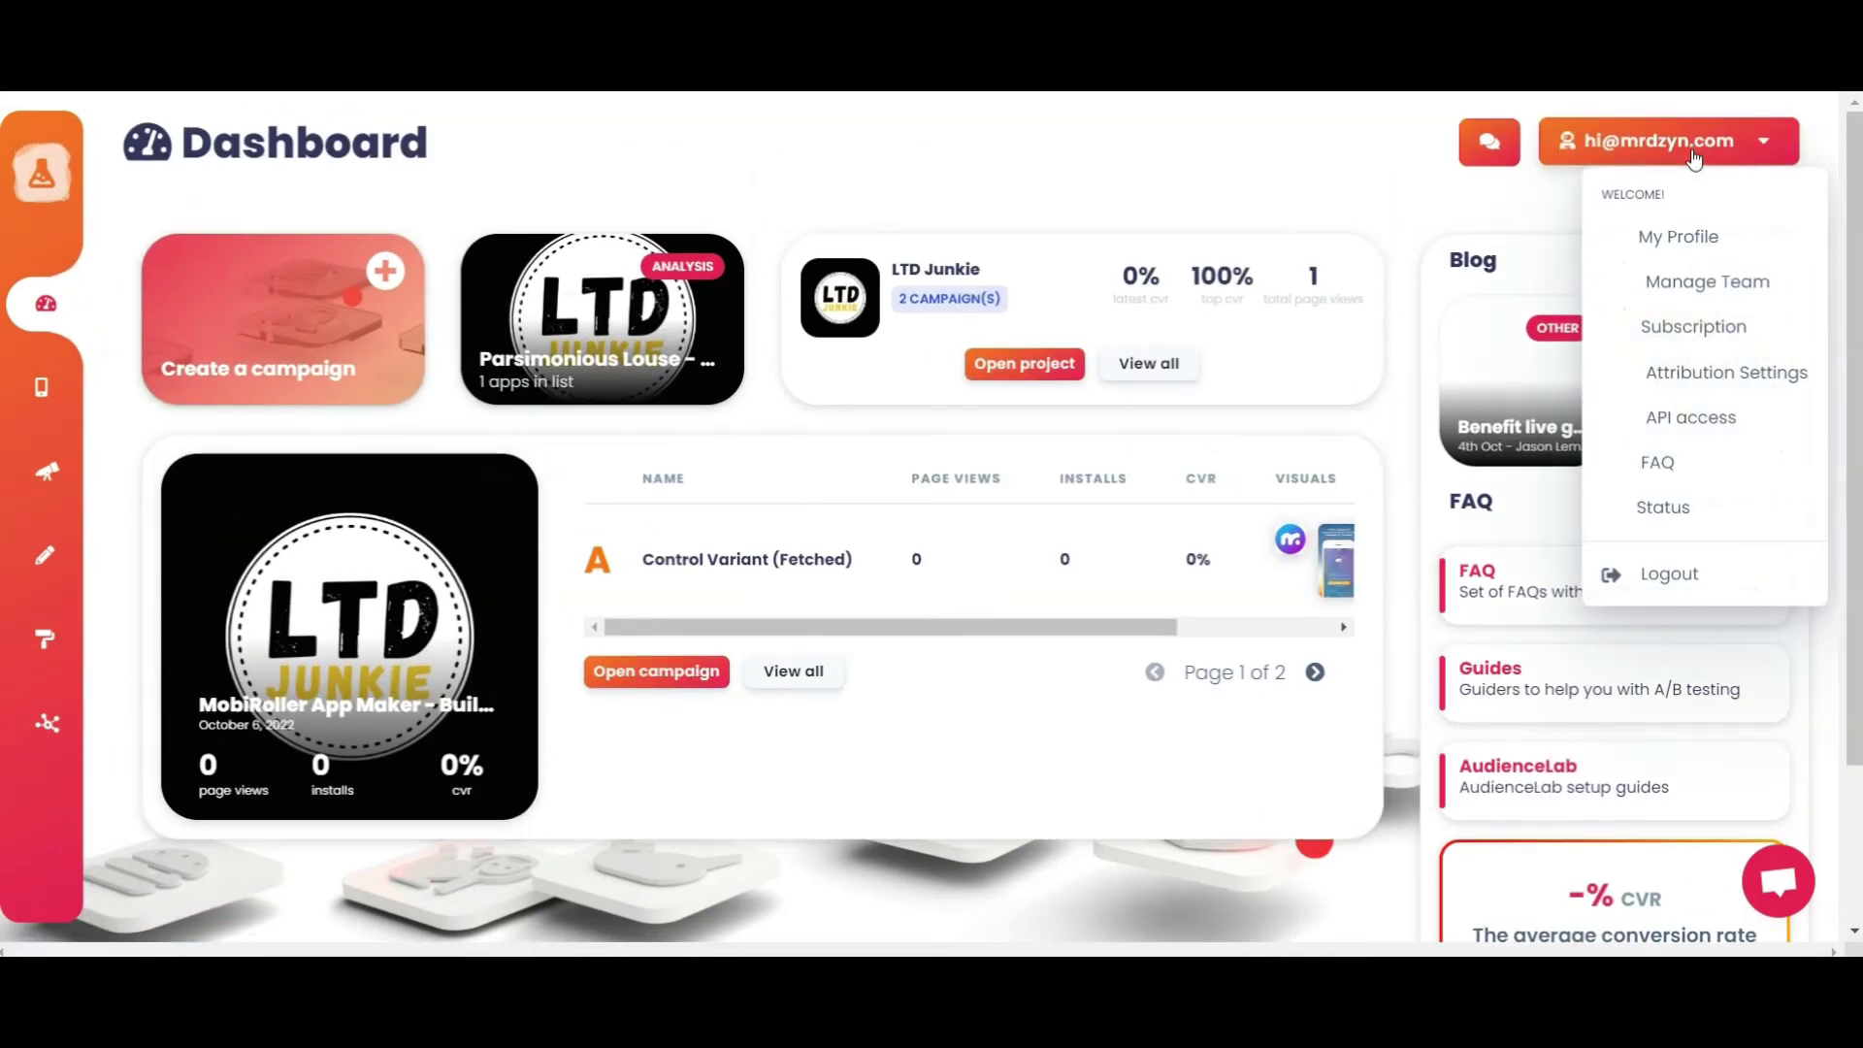
pyautogui.click(1723, 293)
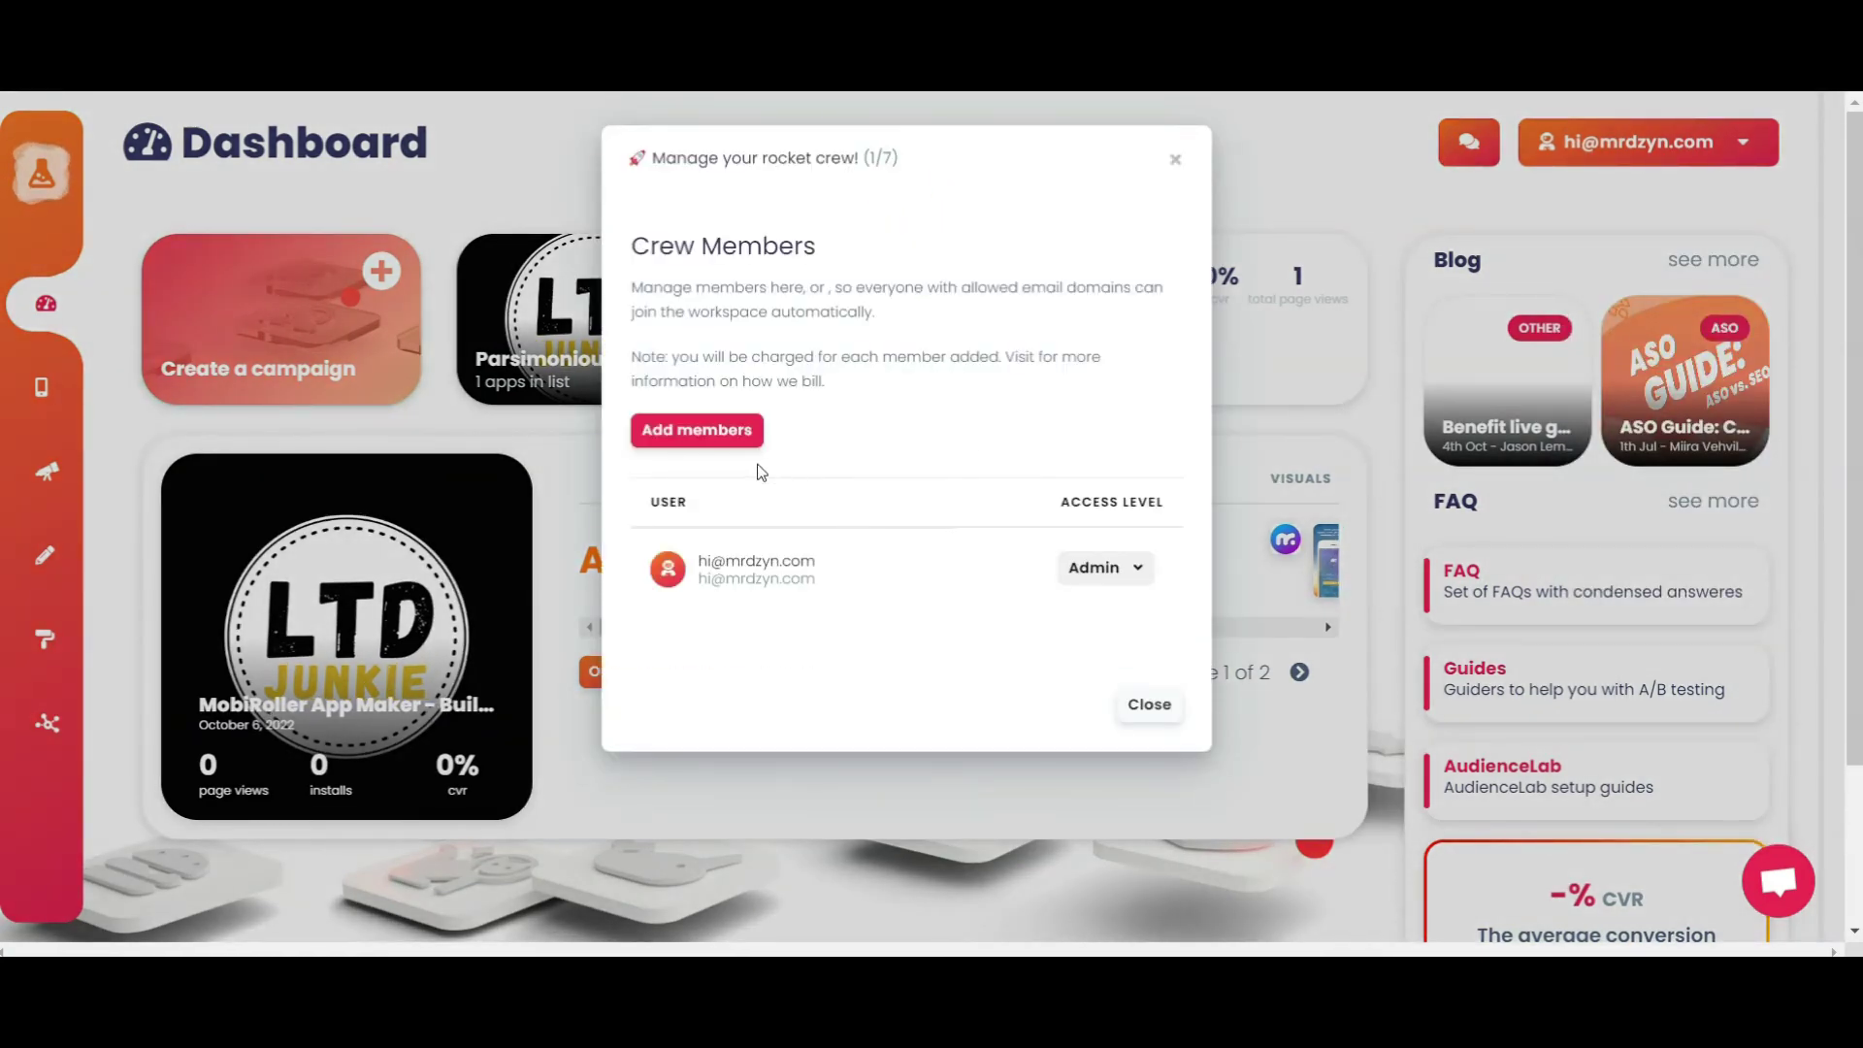
pyautogui.click(1177, 162)
# - View the attribution integrations page and the API token creation dialog, closing the dialog without creating a token
pyautogui.click(1759, 142)
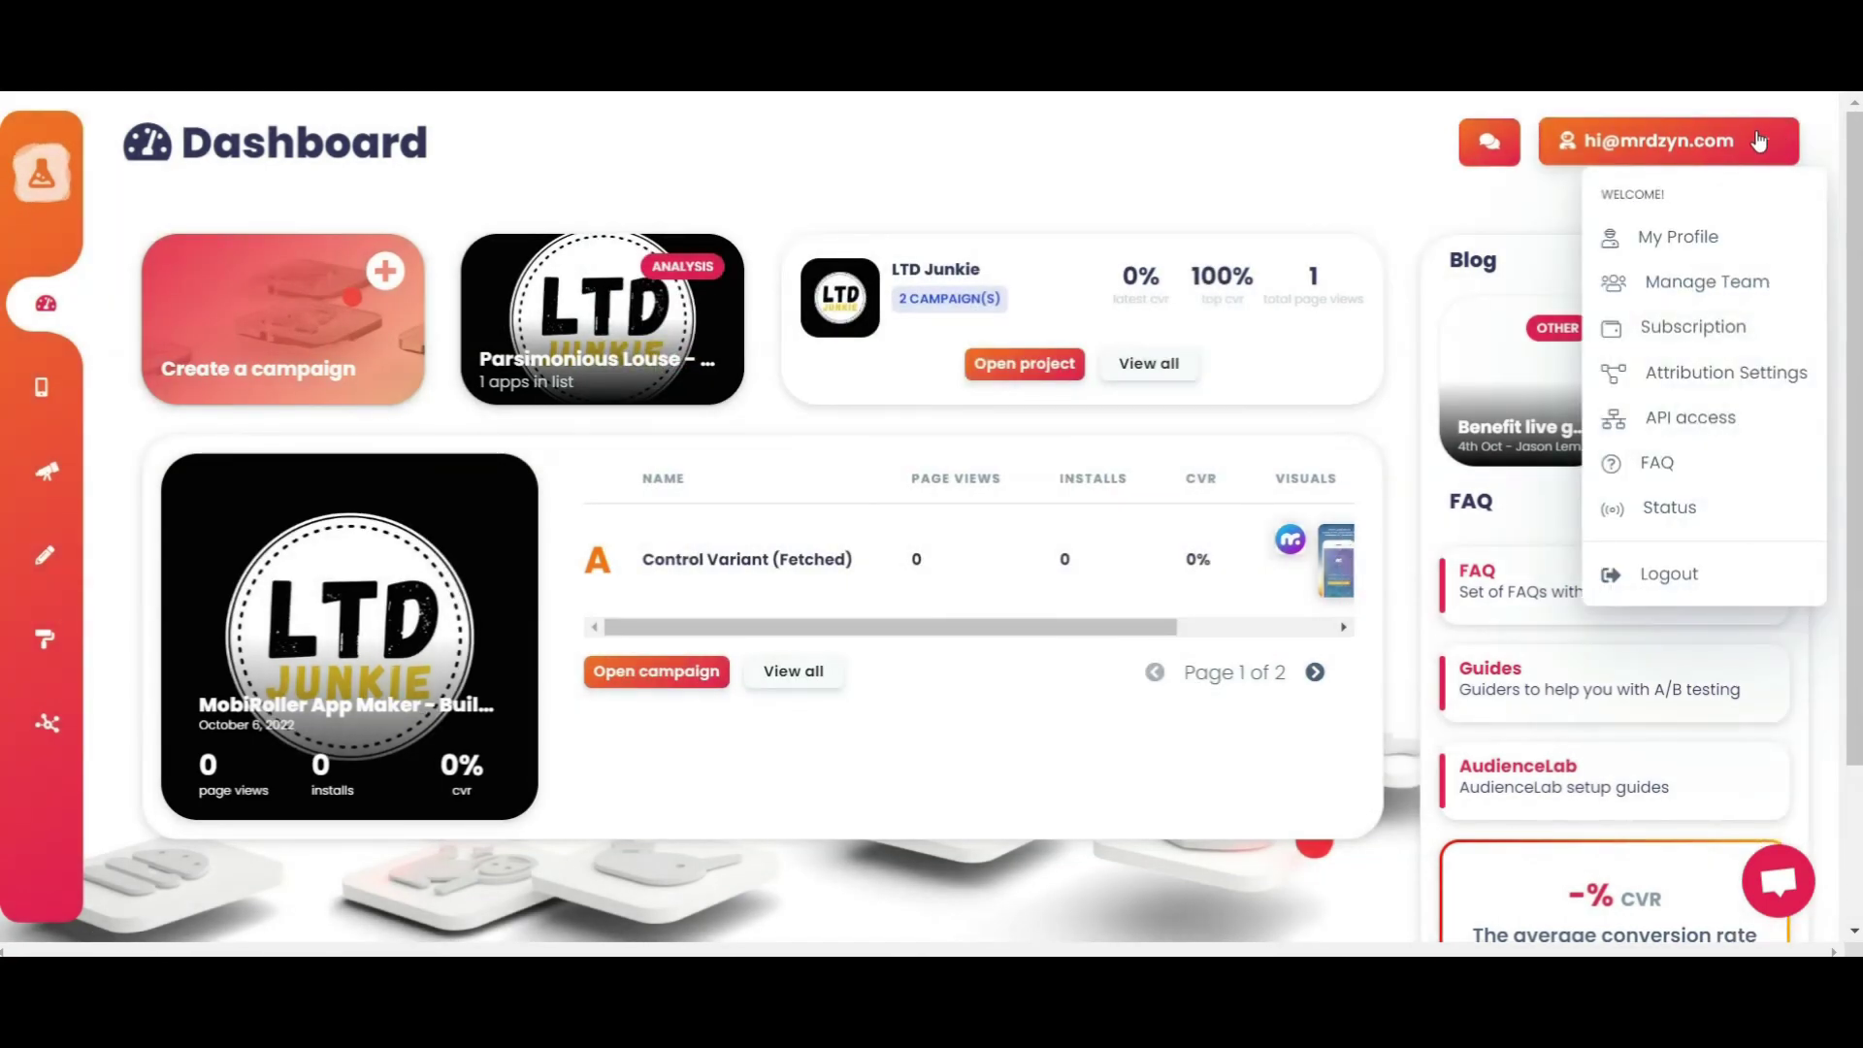
pyautogui.click(1782, 384)
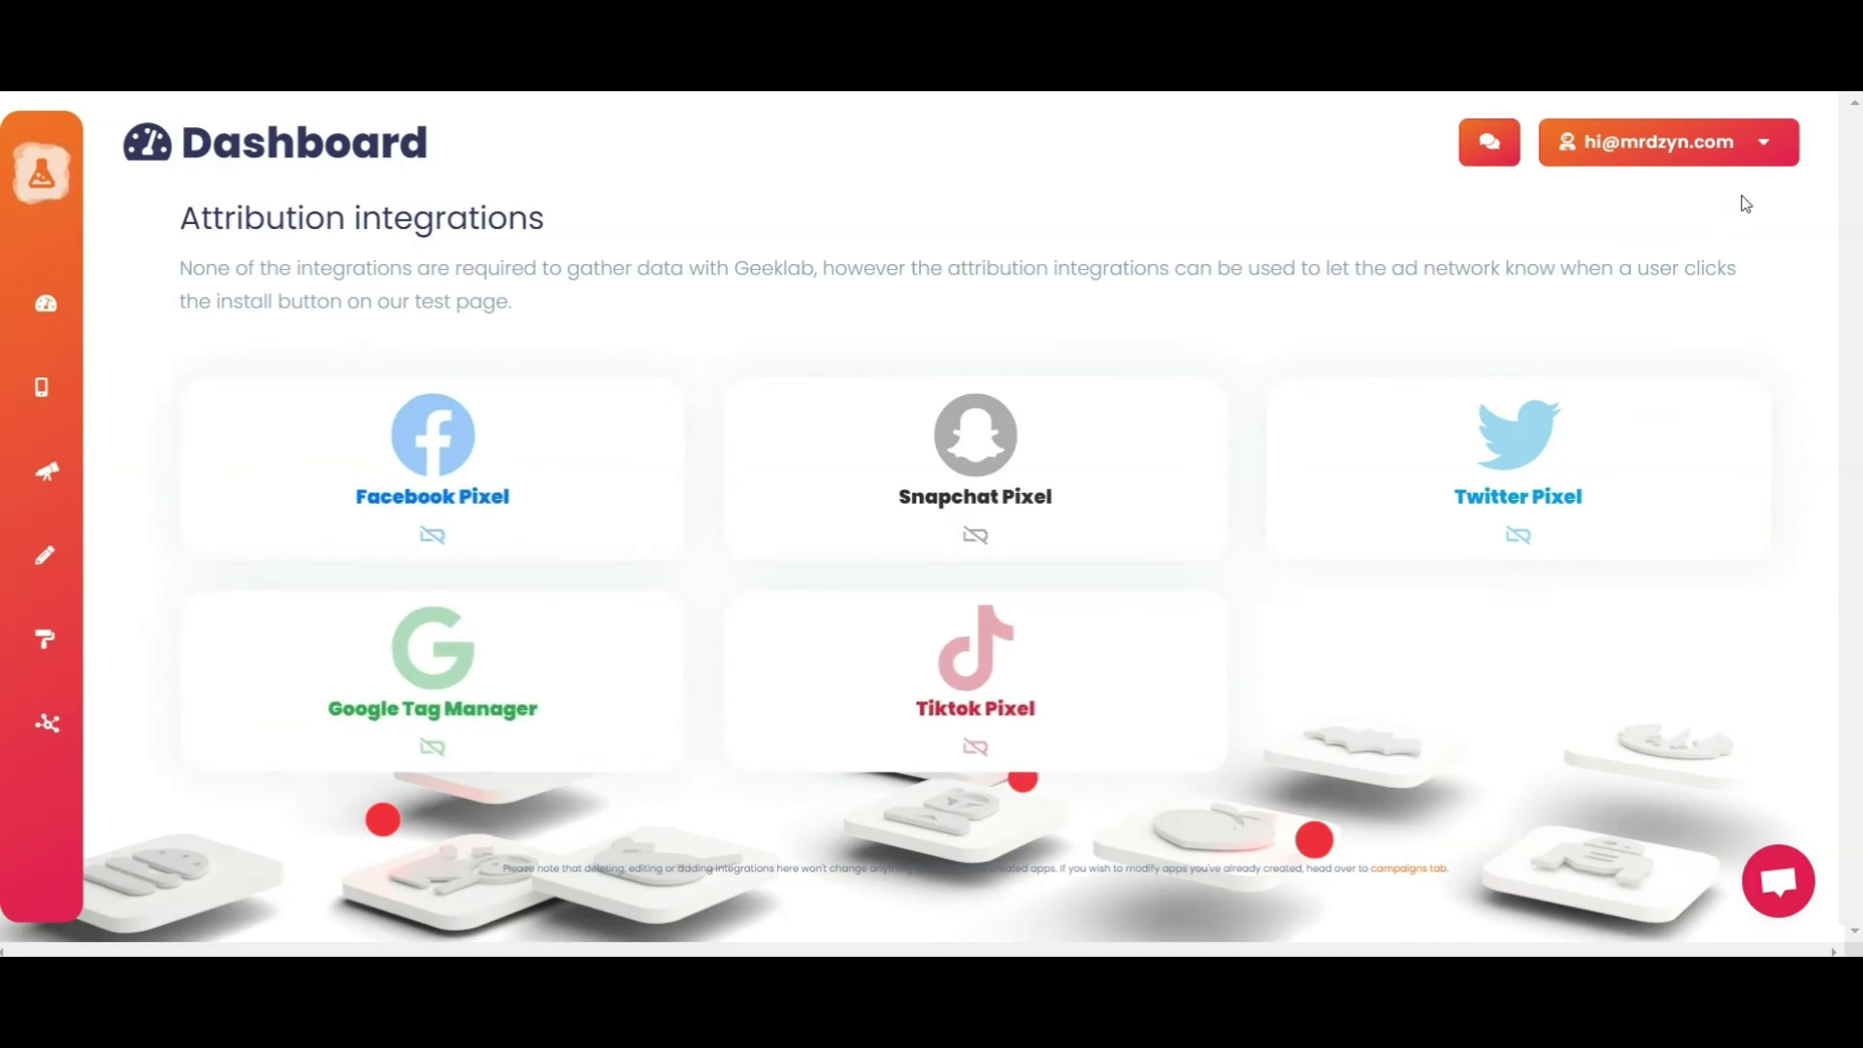
pyautogui.click(1747, 159)
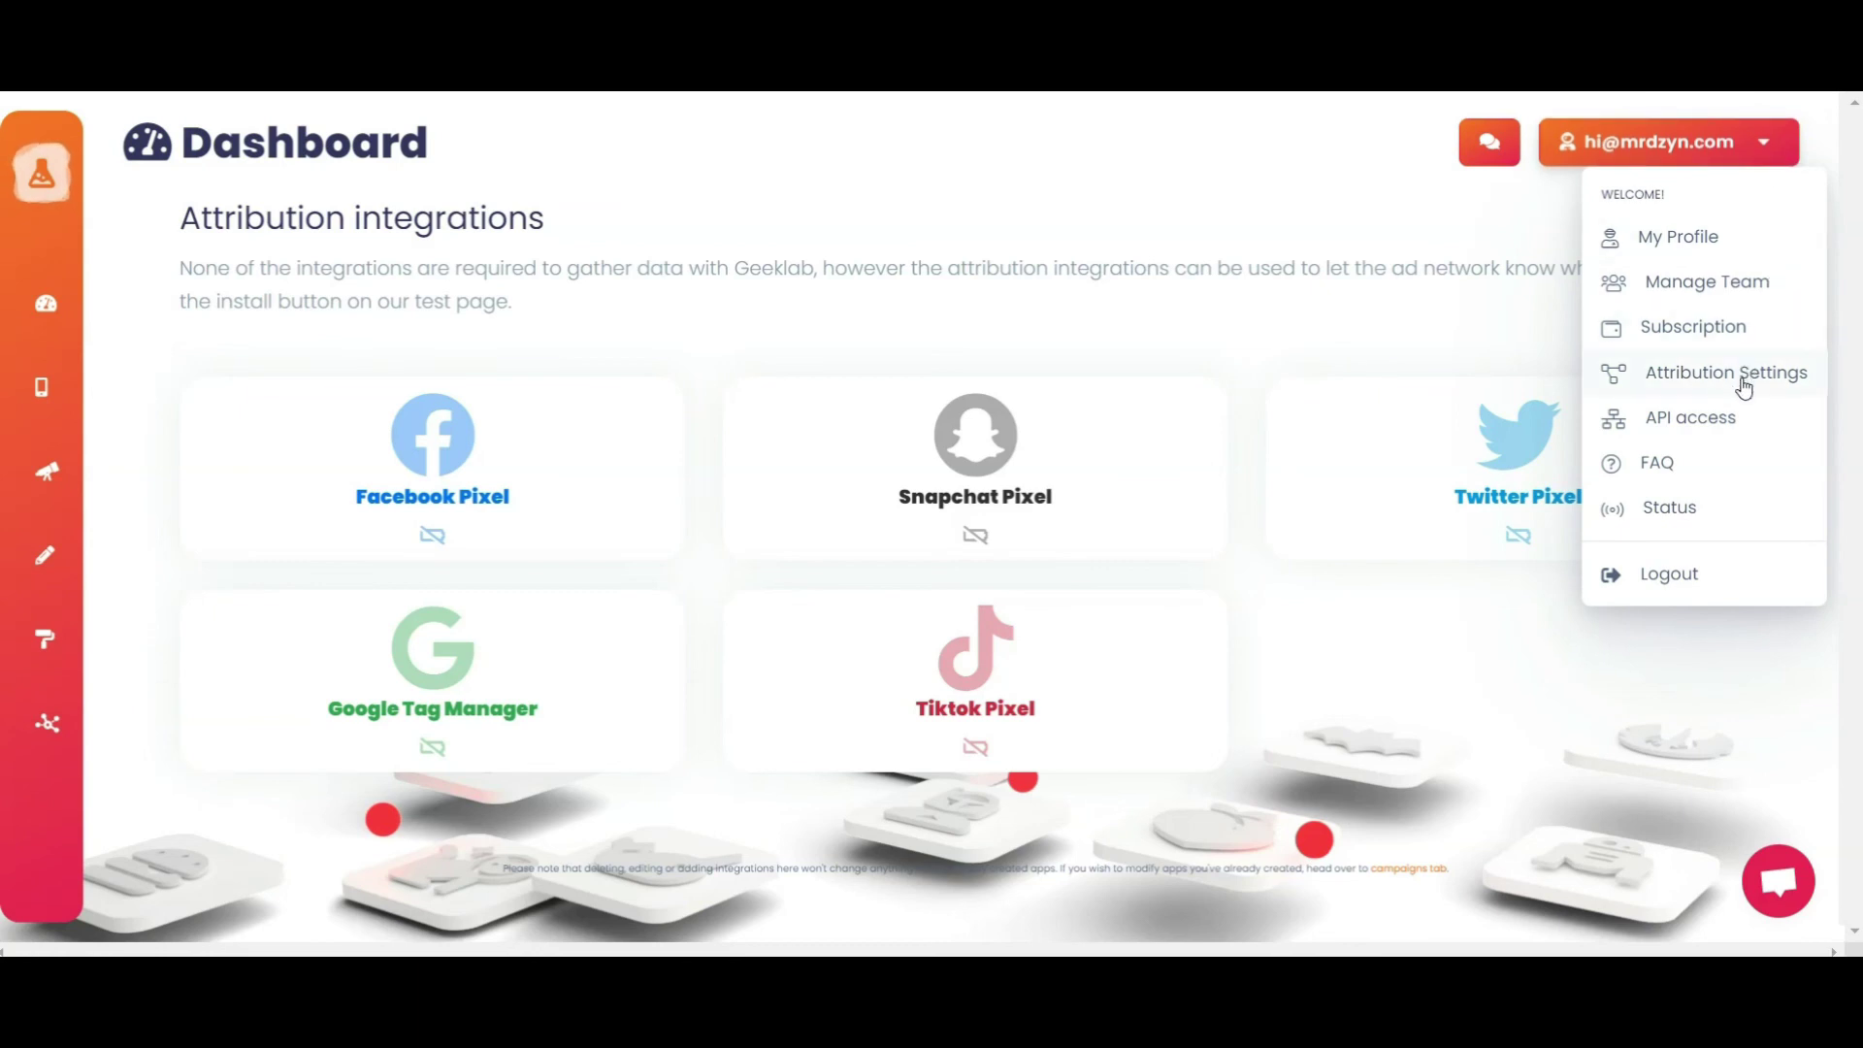
pyautogui.click(1735, 416)
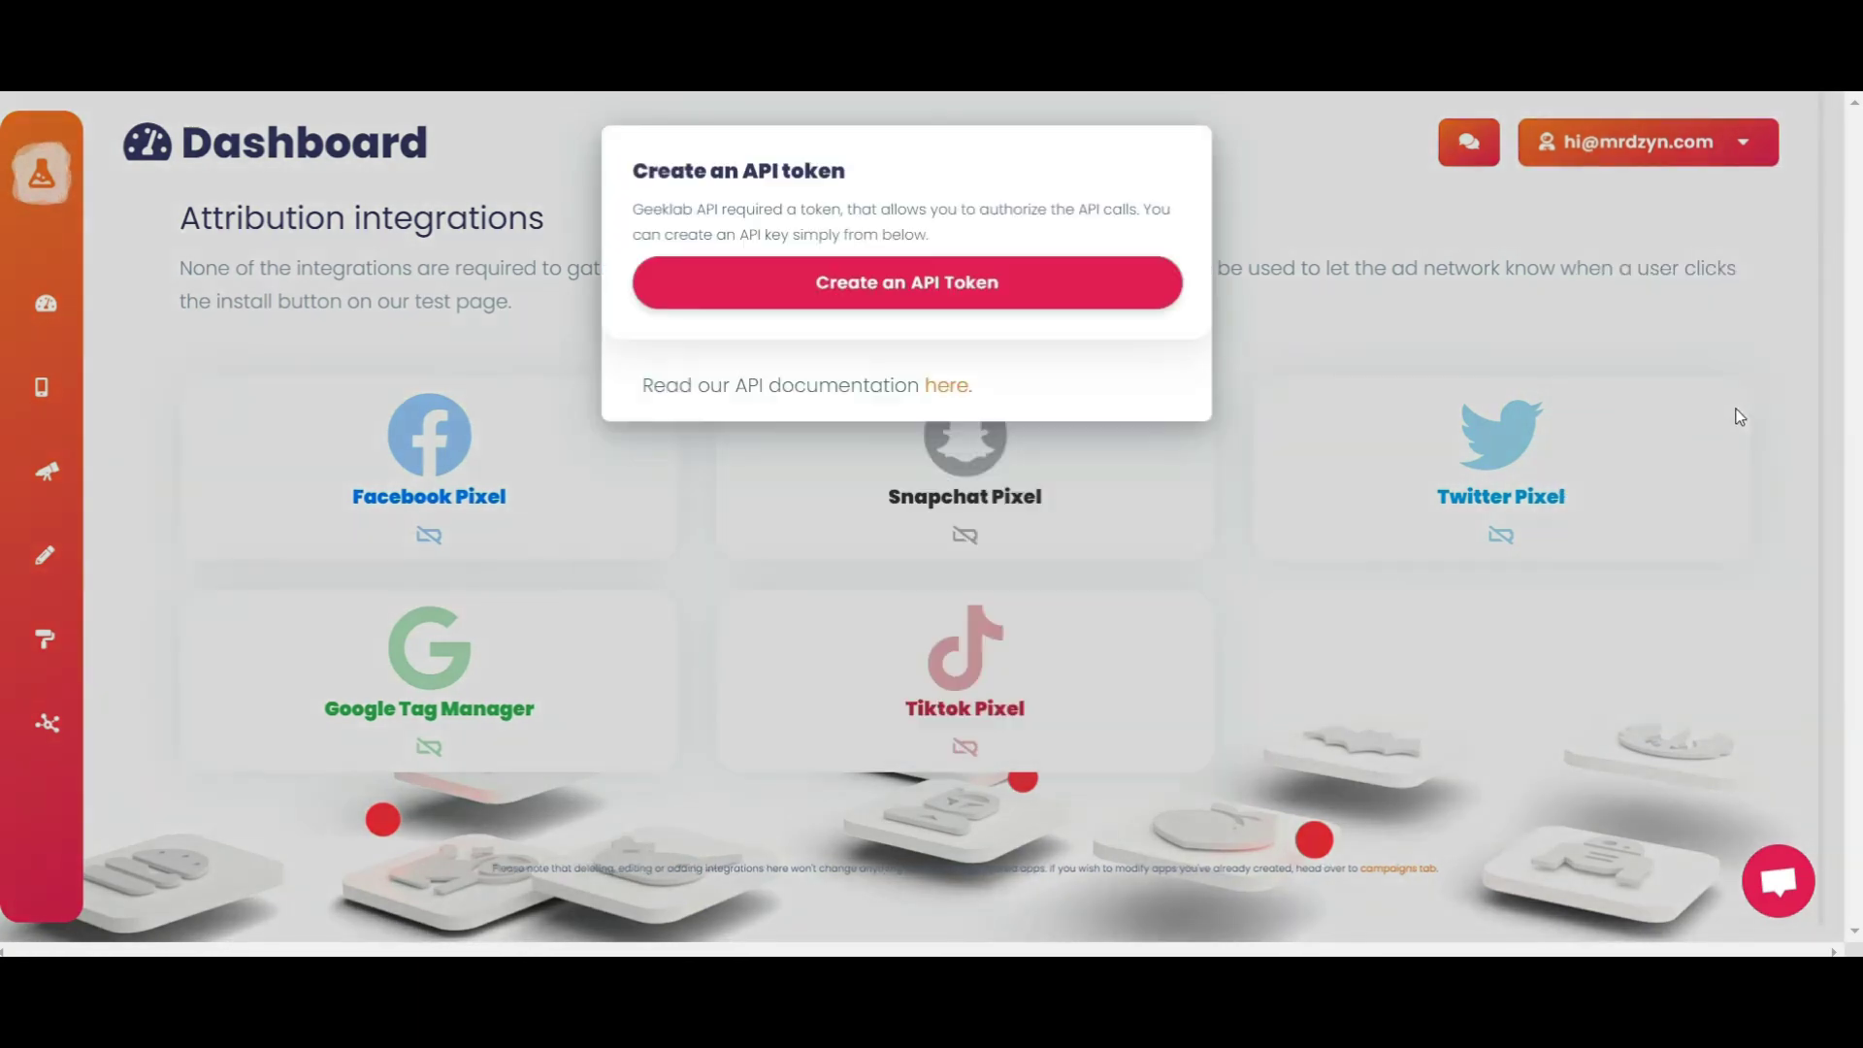
pyautogui.click(1342, 213)
# - Look over the account options once more and return to the main Dashboard
pyautogui.click(1762, 146)
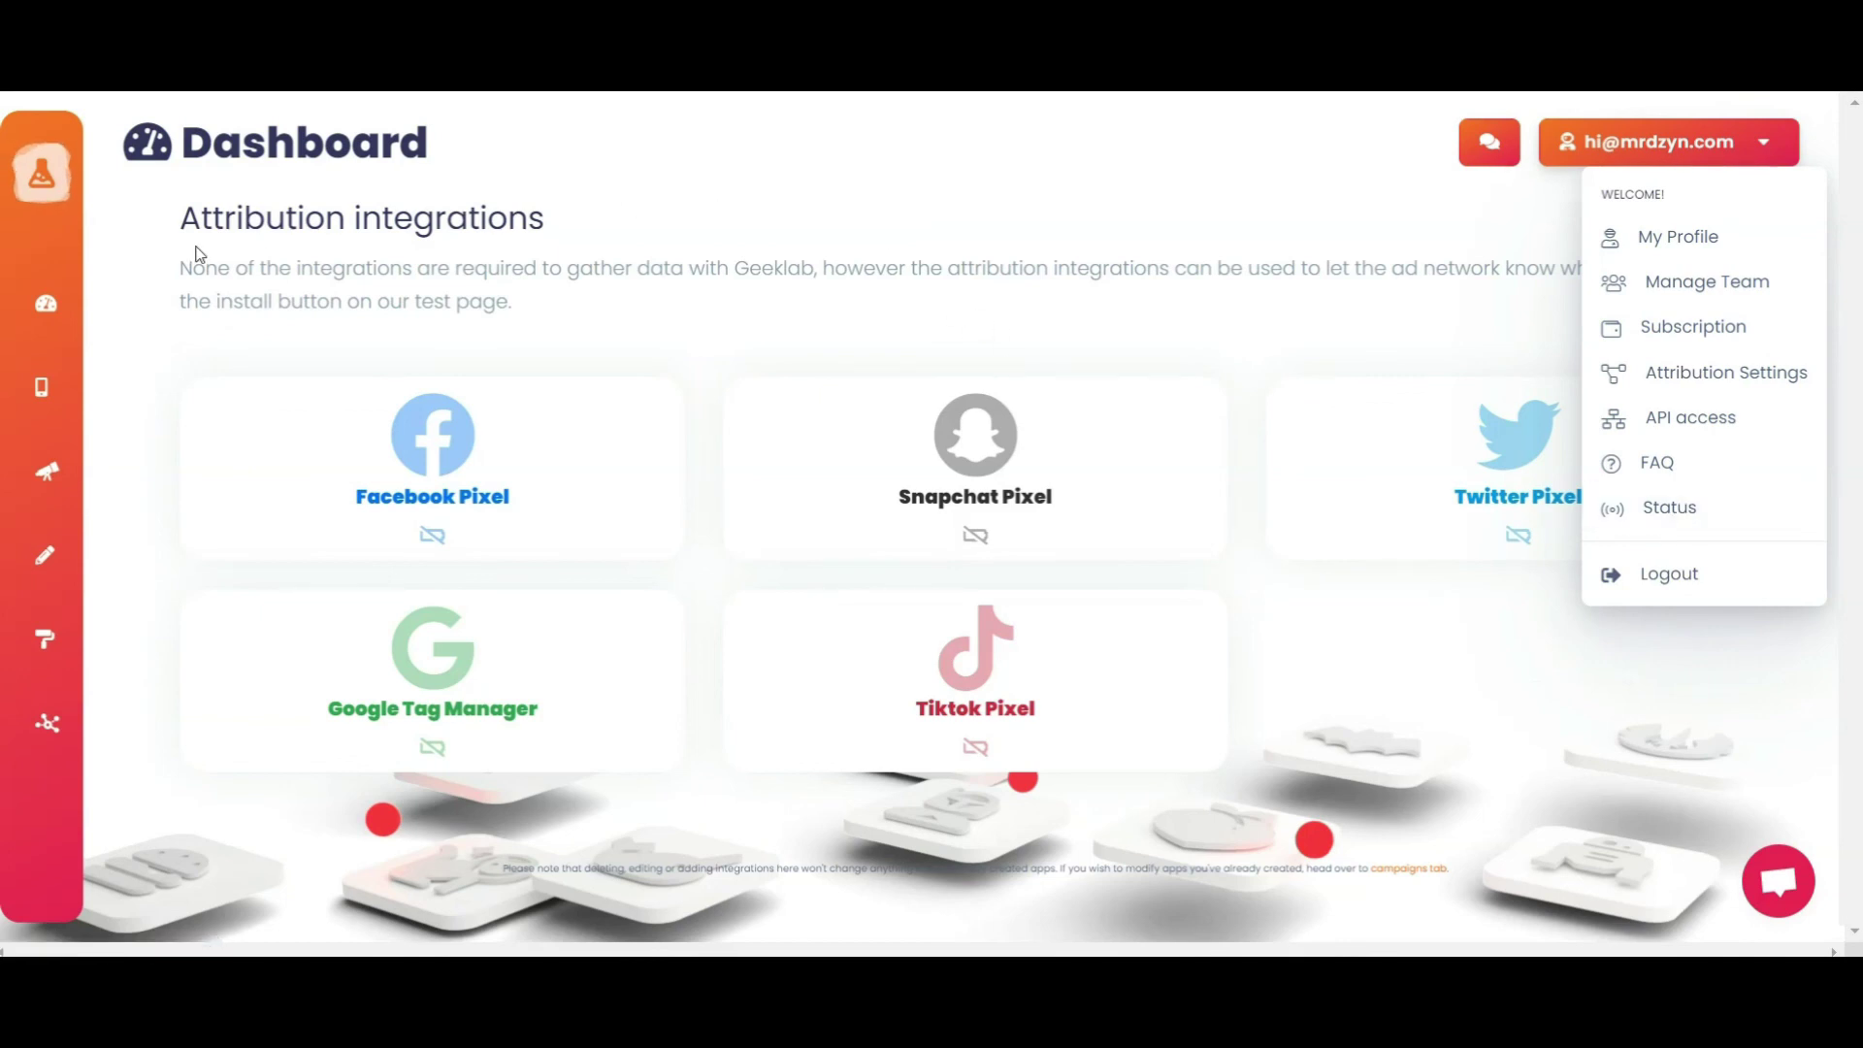
pyautogui.click(45, 308)
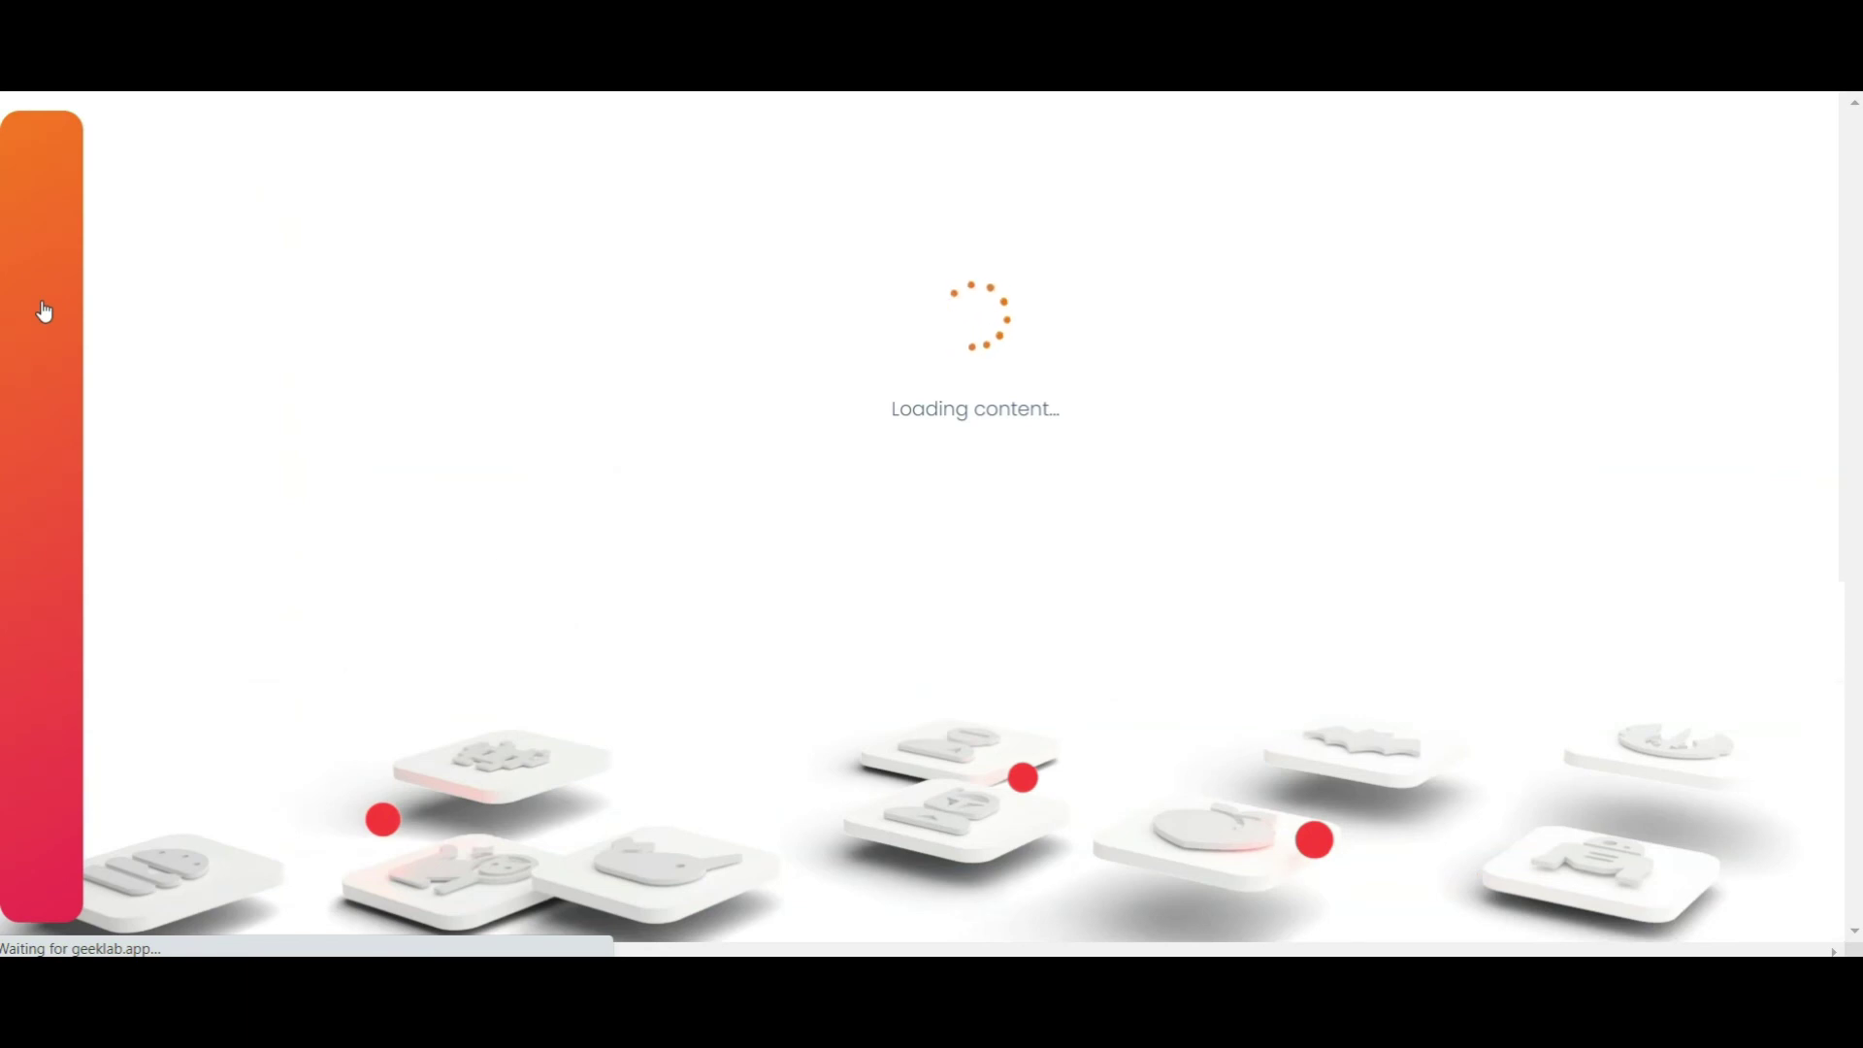
pyautogui.moveTo(45, 303)
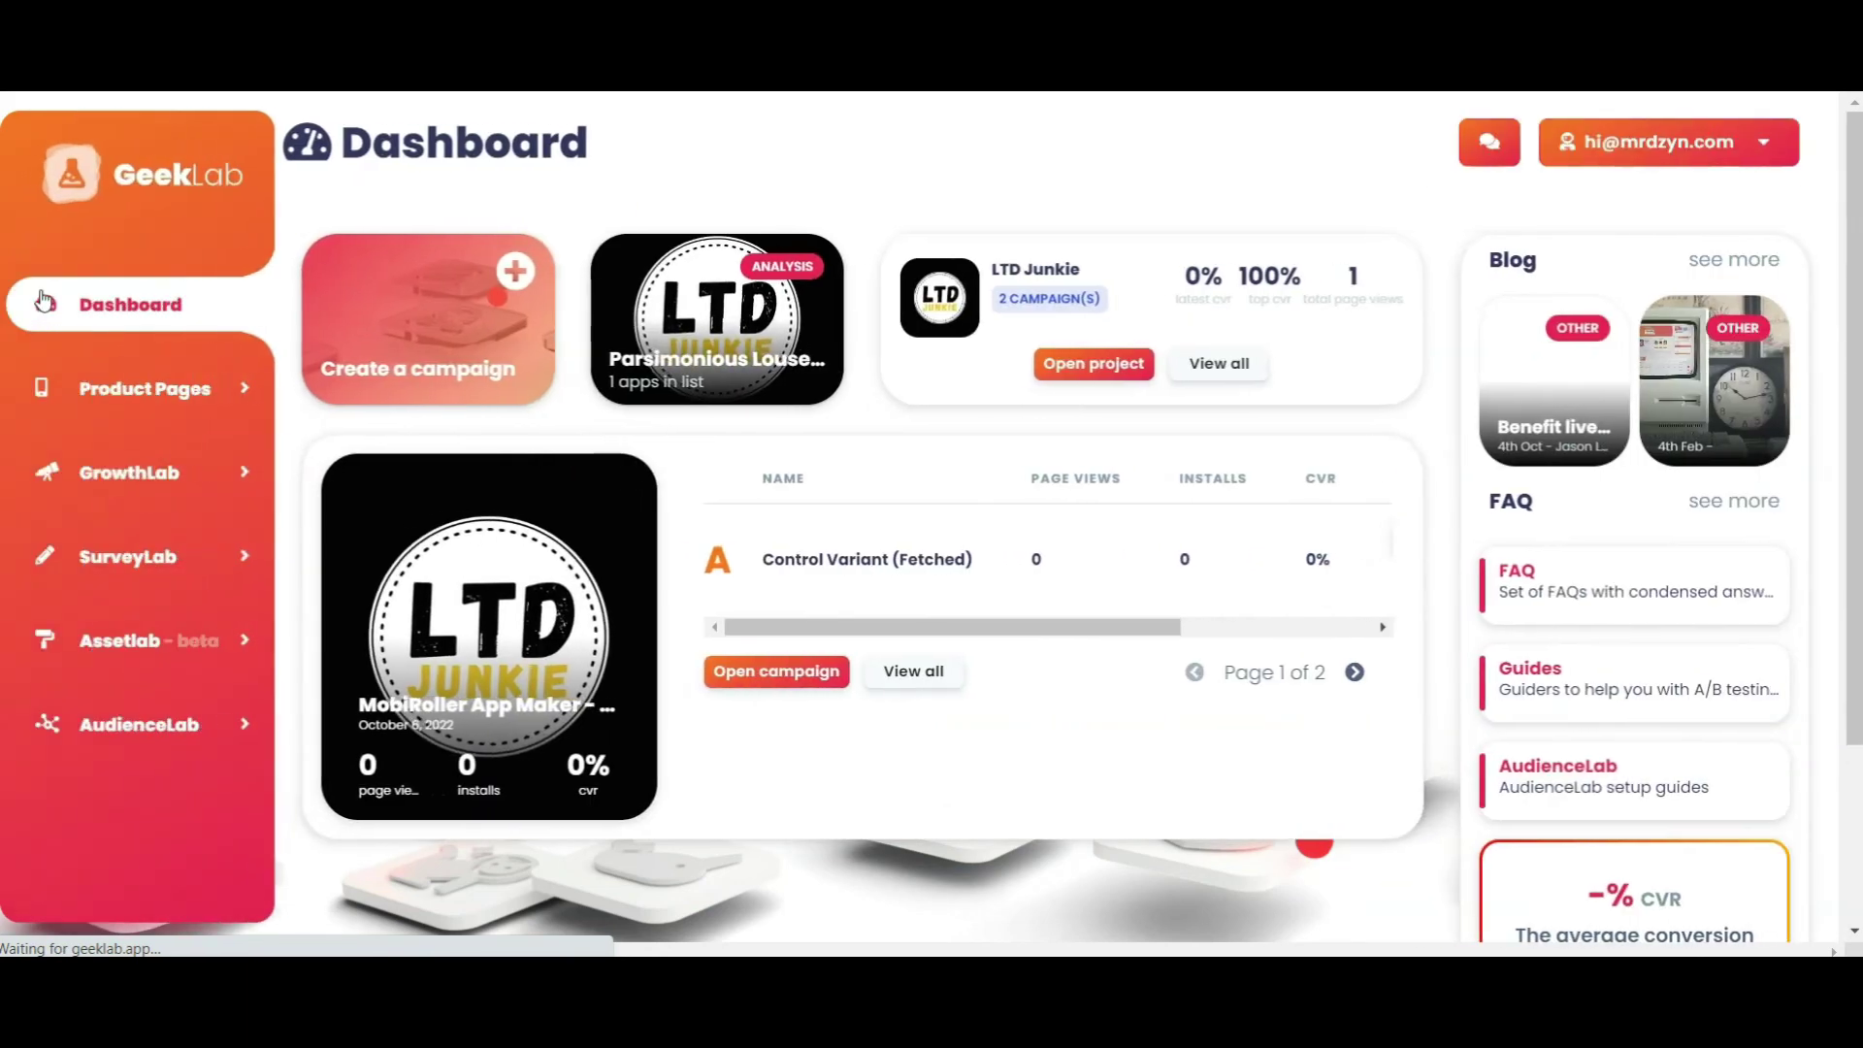